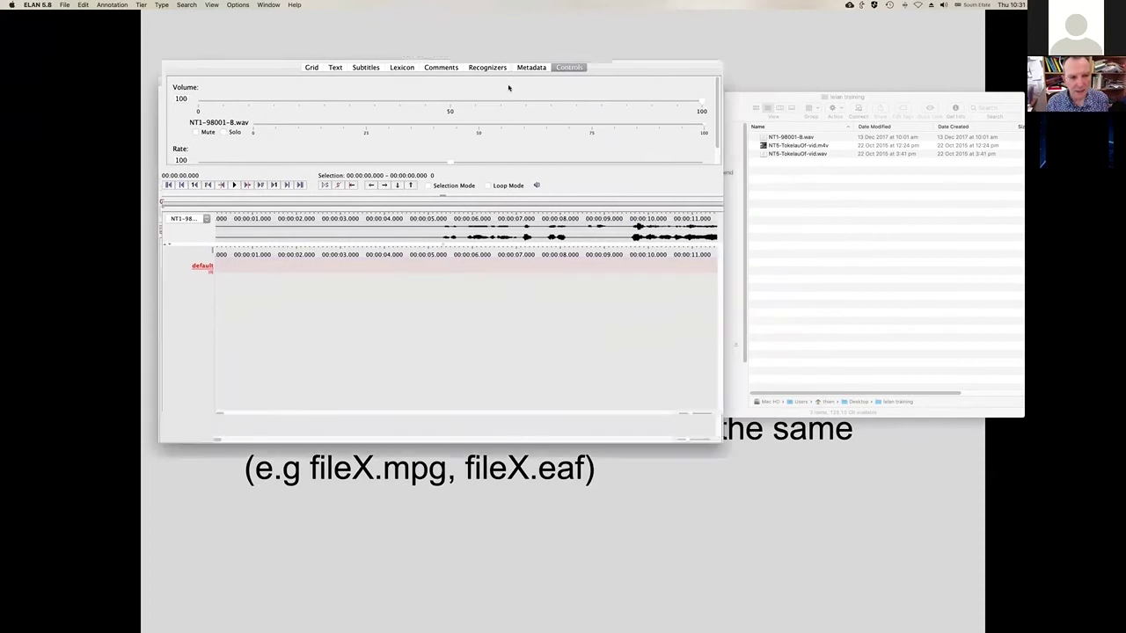
Enlarge the annotation window and make the waveform viewer taller so both audio channels are clearly readable
{"action": "left_click_drag", "start_coordinate": [720, 440], "coordinate": [757, 477]}
{"action": "left_click", "coordinate": [535, 256]}
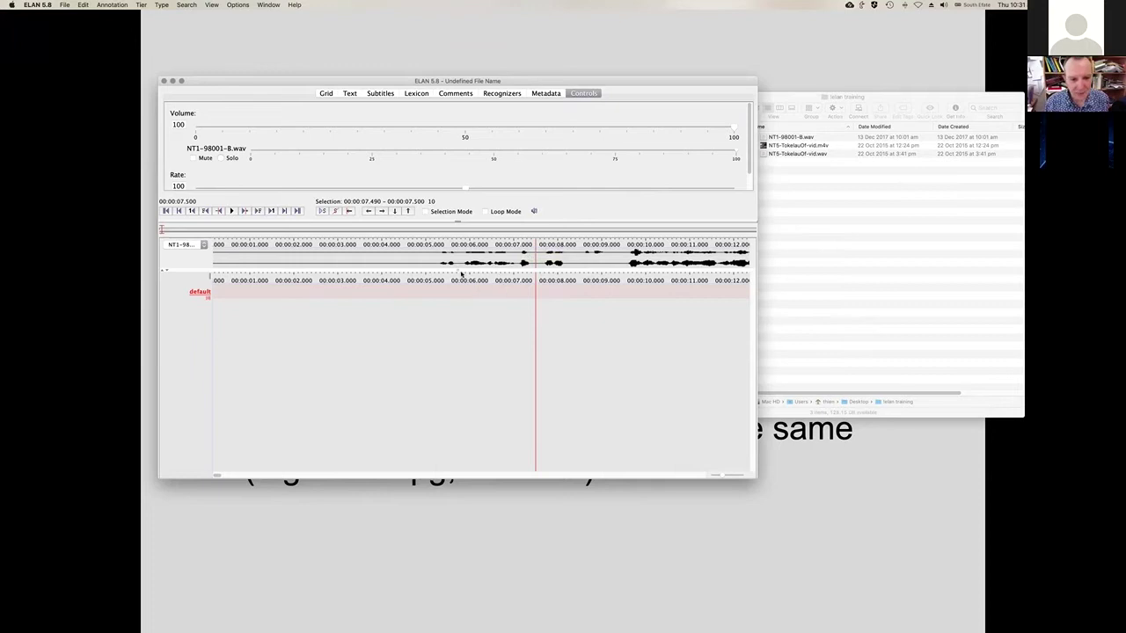
{"action": "left_click_drag", "start_coordinate": [456, 270], "coordinate": [528, 334]}
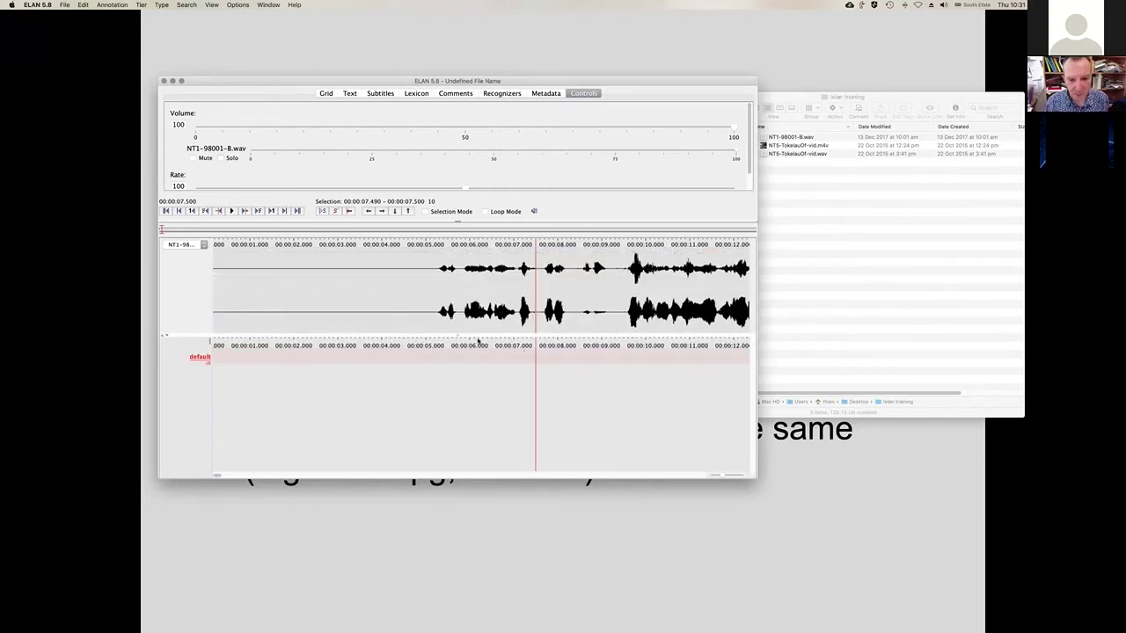
{"action": "mouse_move", "coordinate": [454, 334]}
{"action": "left_mouse_down"}
{"action": "mouse_move", "coordinate": [470, 311]}
{"action": "mouse_move", "coordinate": [469, 337]}
{"action": "mouse_move", "coordinate": [472, 322]}
{"action": "left_mouse_up"}
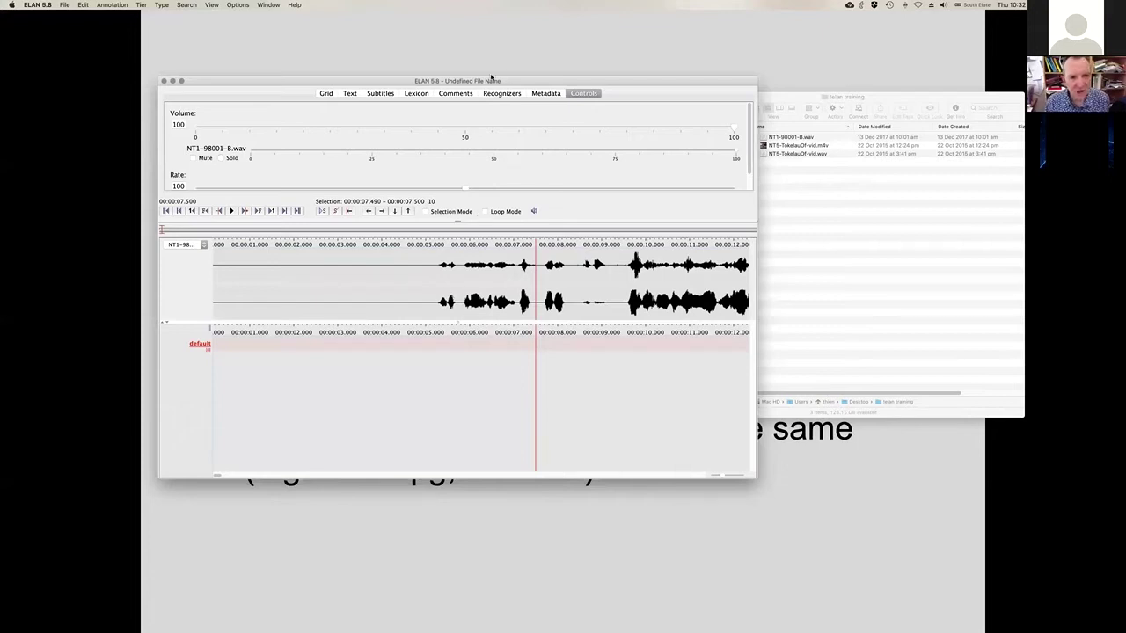
Save the transcription as NT1-98001-B.eaf in the !elan training folder on the Desktop, matching the audio file's name
{"action": "key", "text": "super+s"}
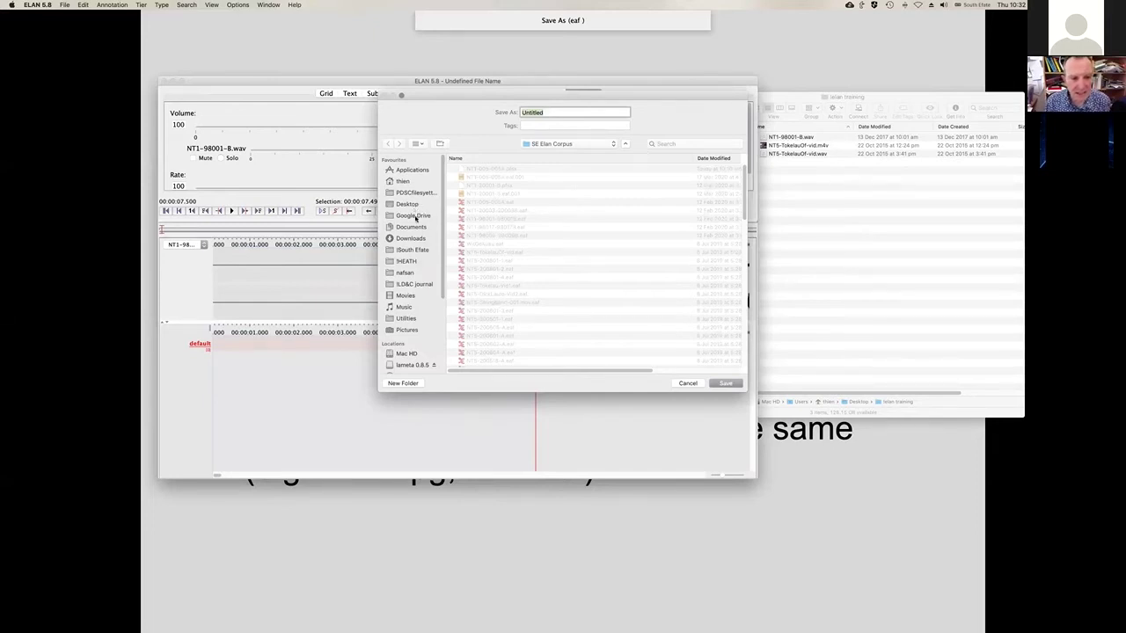
{"action": "left_click", "coordinate": [409, 204]}
{"action": "double_click", "coordinate": [486, 170]}
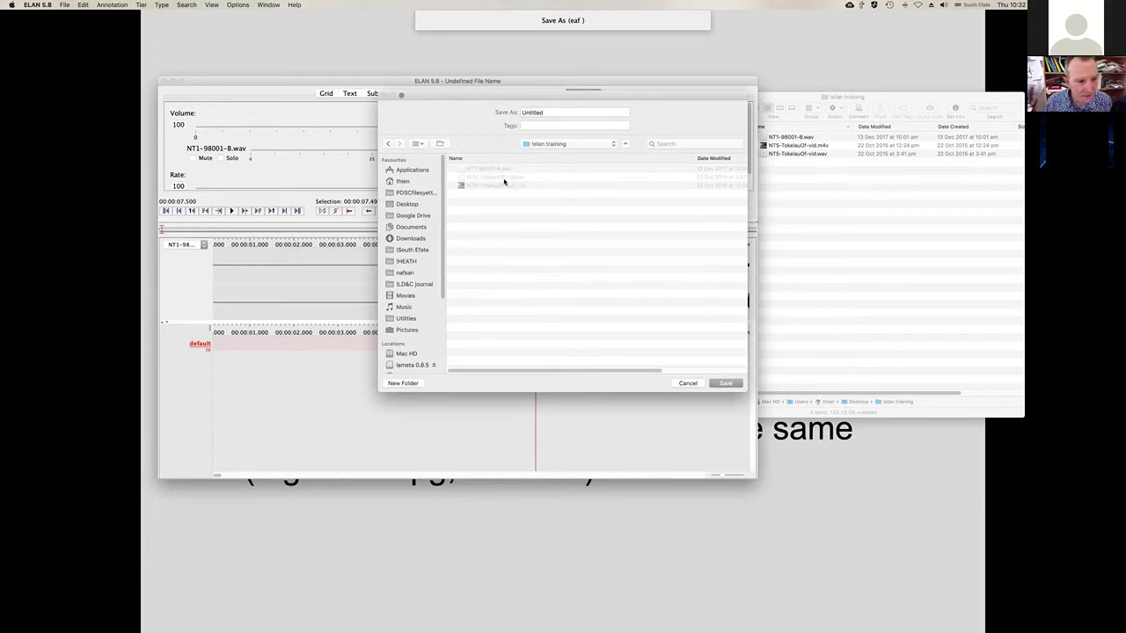
{"action": "left_click", "coordinate": [491, 169]}
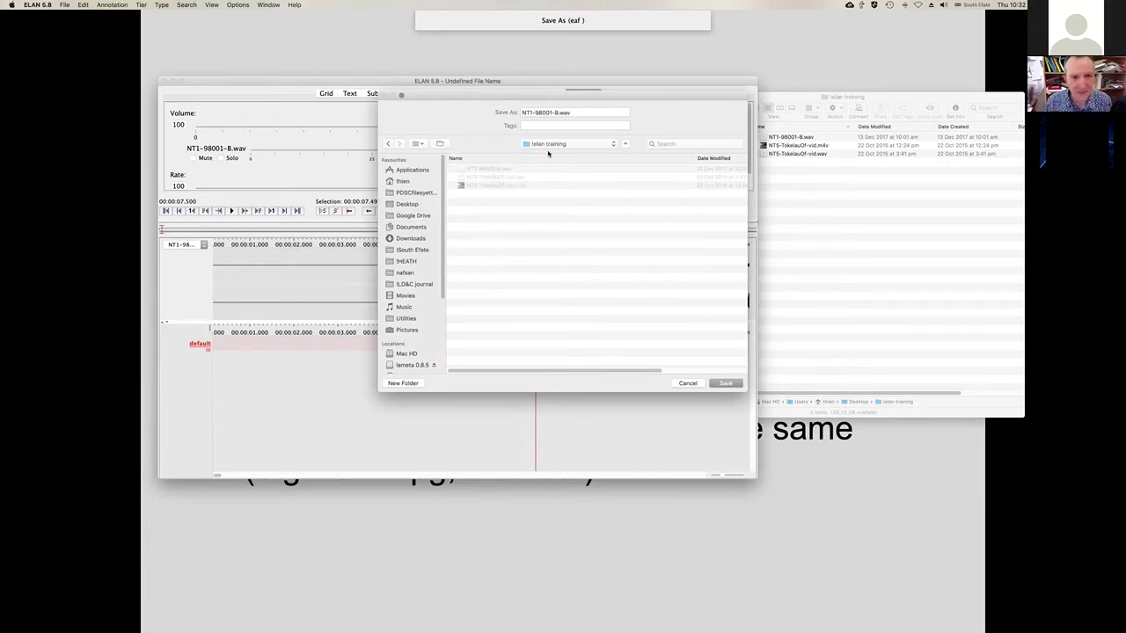
{"action": "double_click", "coordinate": [577, 112]}
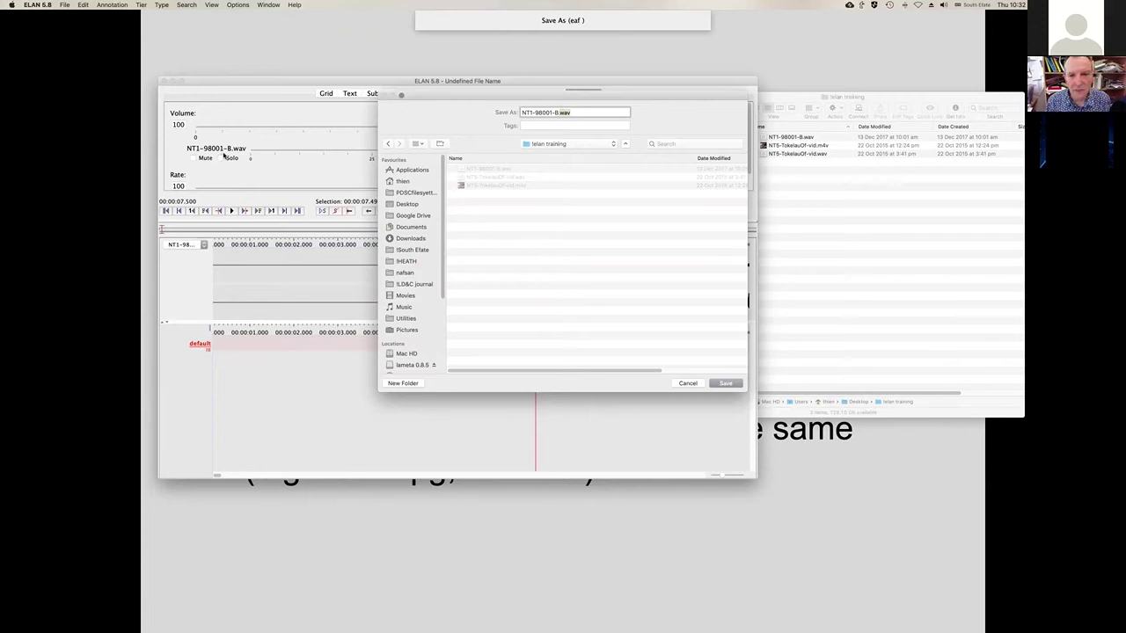
{"action": "type", "text": "eaf"}
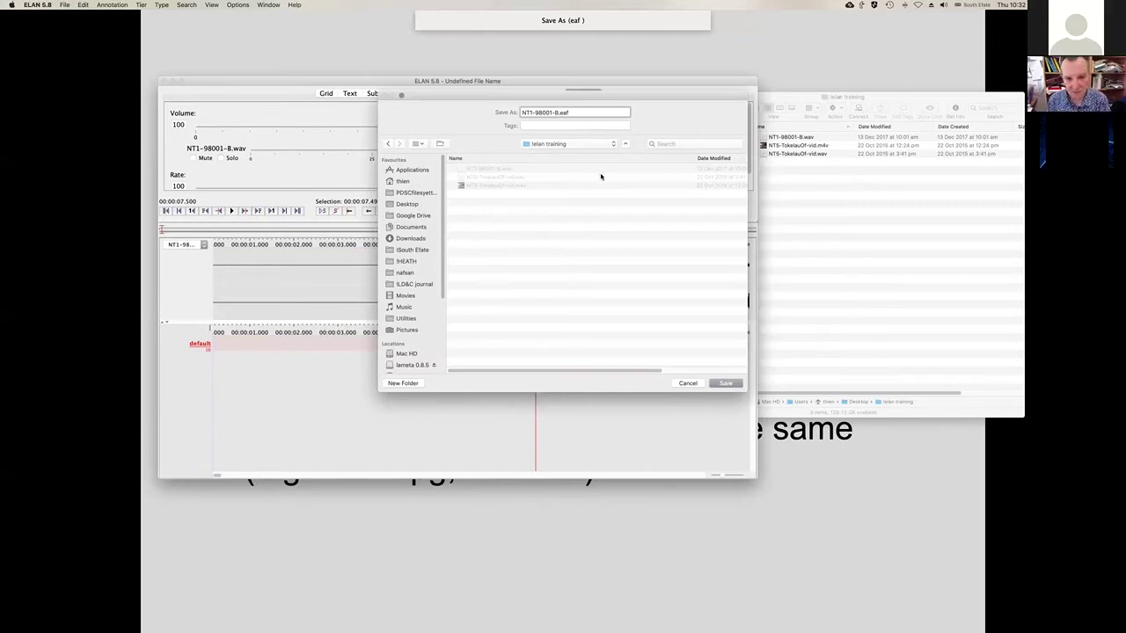
{"action": "left_click", "coordinate": [729, 385]}
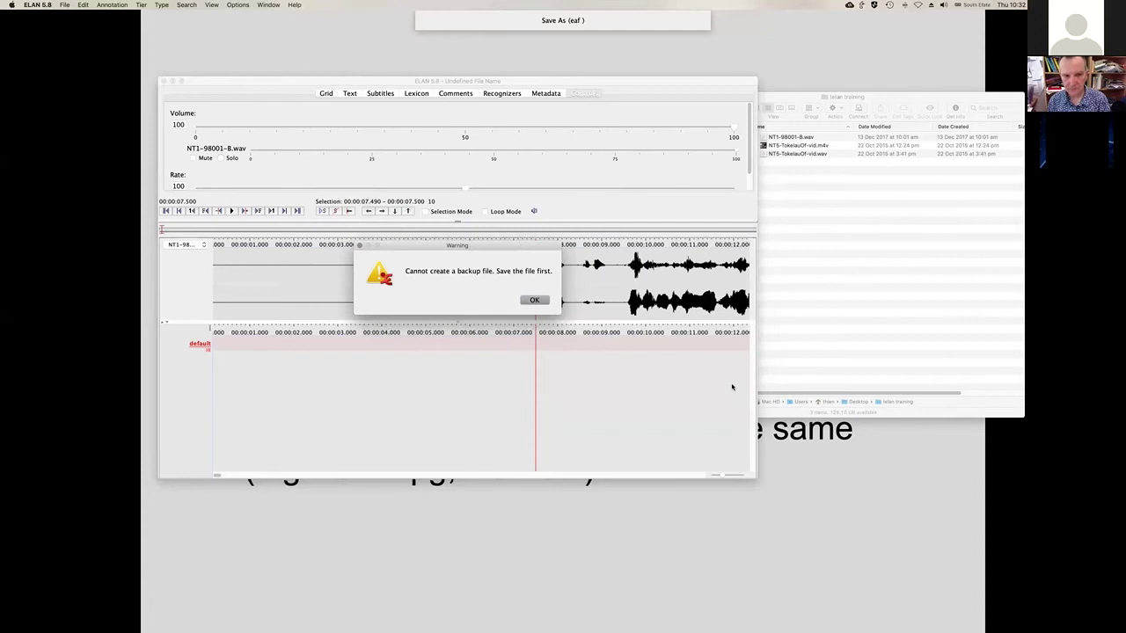
{"action": "left_click", "coordinate": [534, 300]}
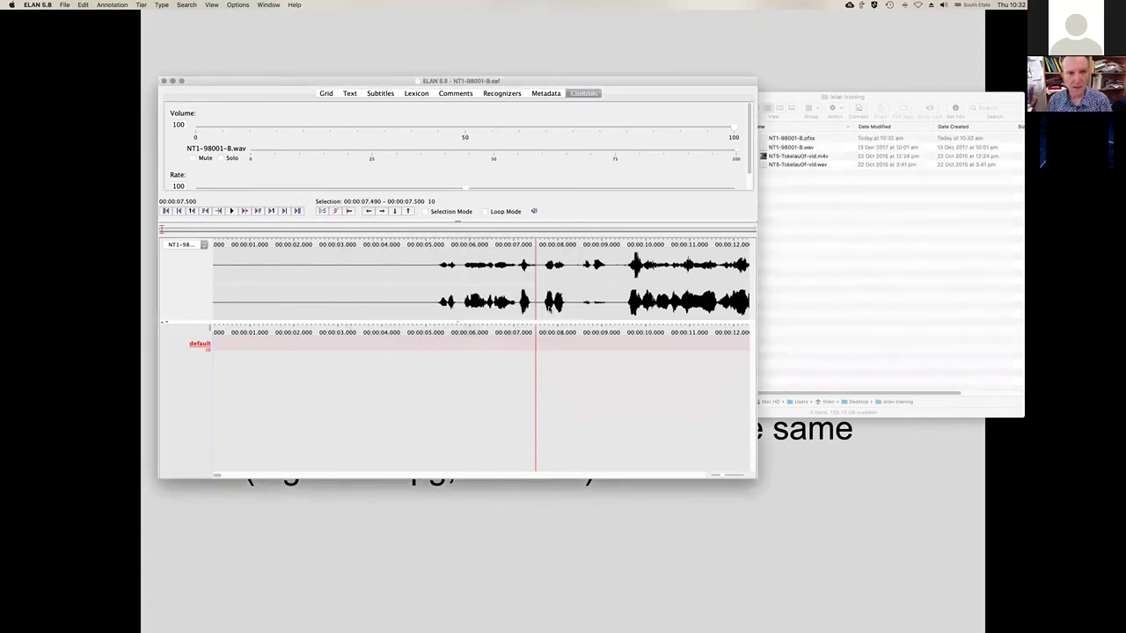
Check the automatic backup interval options without changing the setting
{"action": "left_click", "coordinate": [65, 5]}
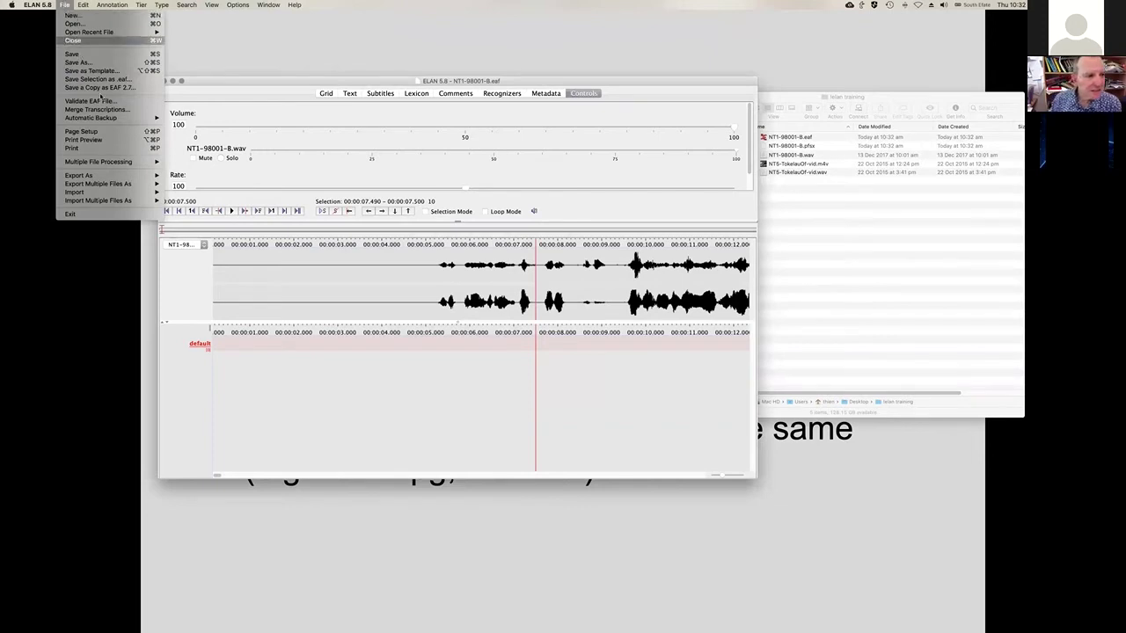
{"action": "mouse_move", "coordinate": [110, 118]}
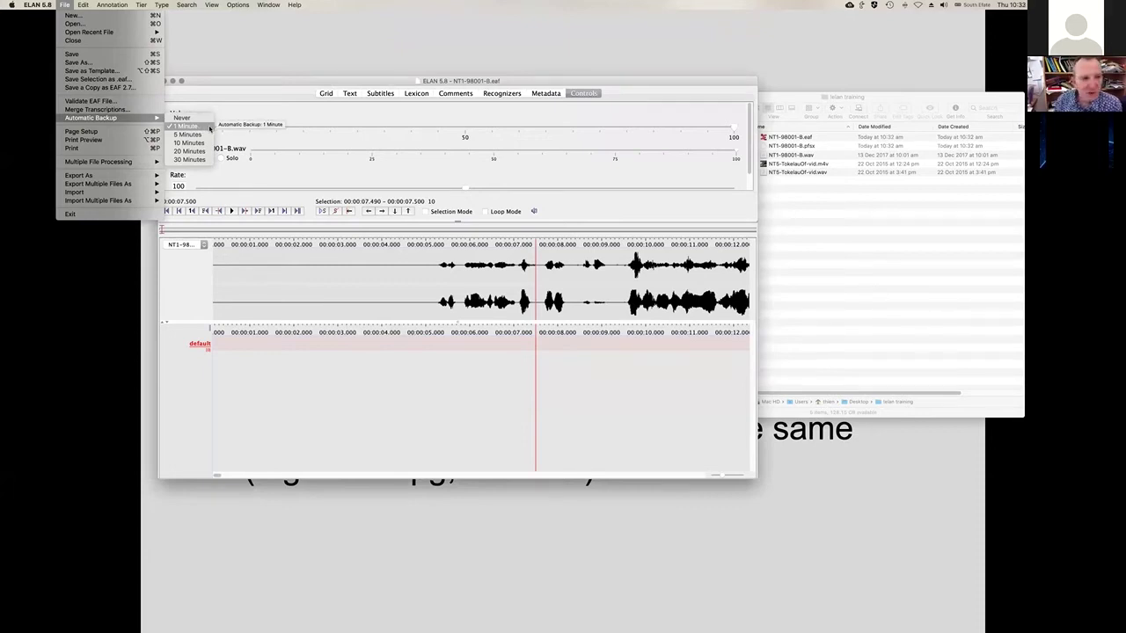
{"action": "left_click", "coordinate": [306, 122]}
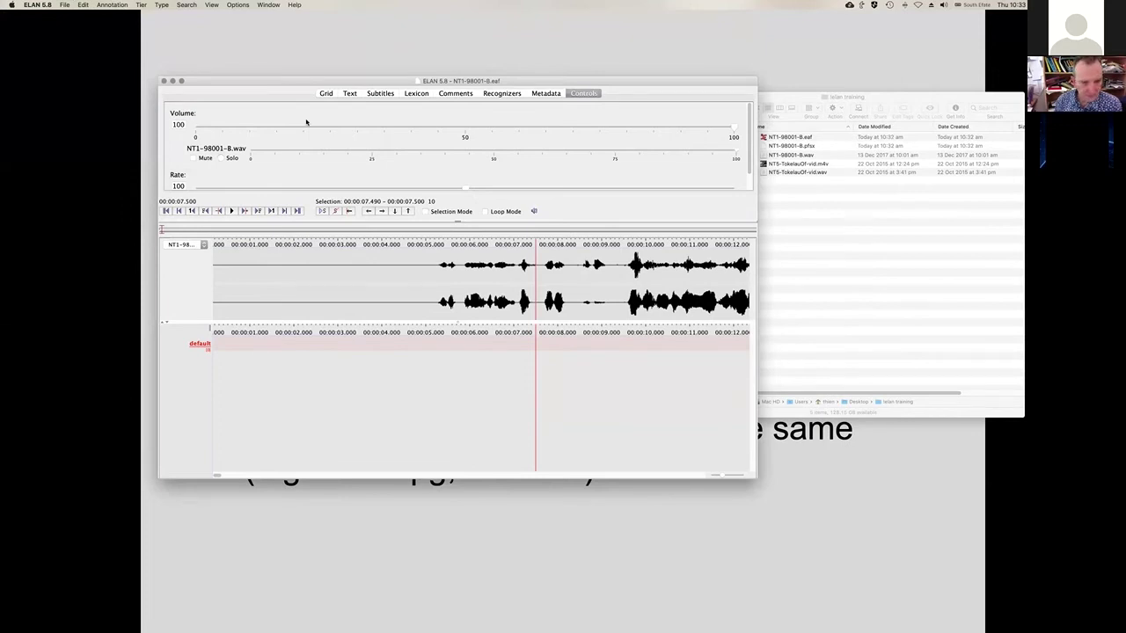
Shift the window slightly upward and play the first stretch of speech from about 5.27 s to 8.44 s
{"action": "left_click_drag", "start_coordinate": [305, 80], "coordinate": [307, 71]}
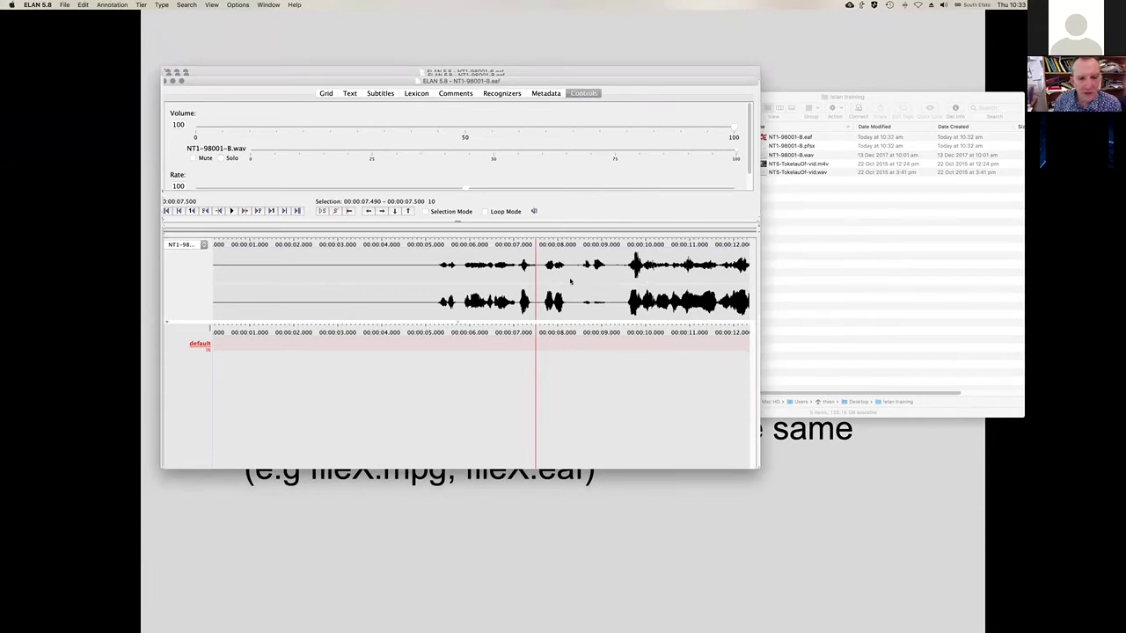
{"action": "left_click_drag", "start_coordinate": [481, 87], "coordinate": [483, 77]}
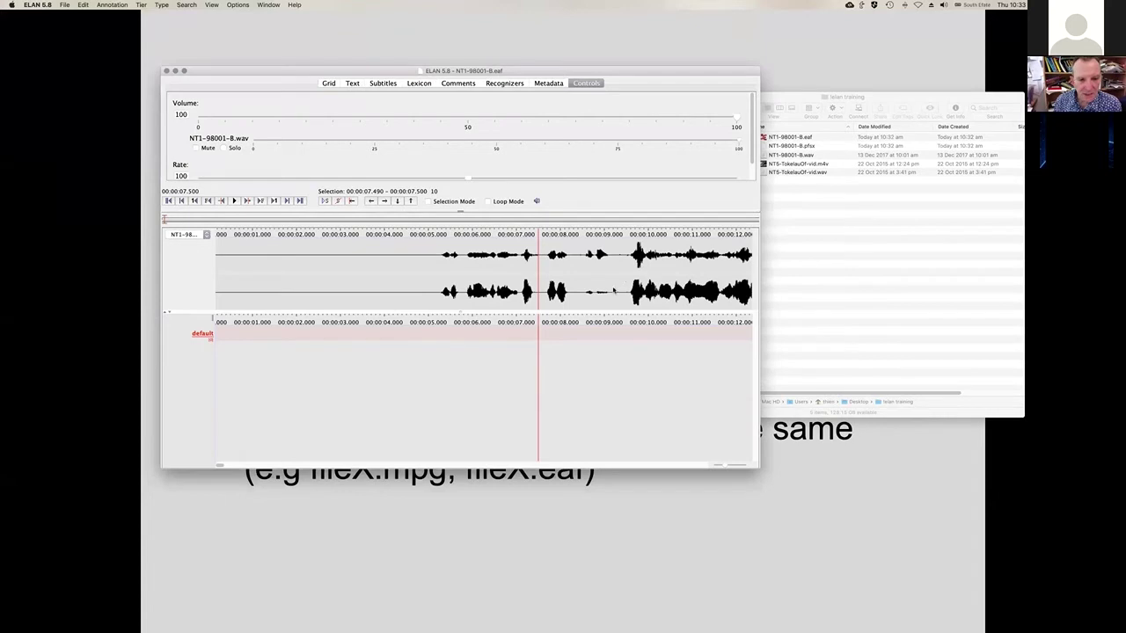
{"action": "left_click", "coordinate": [439, 295]}
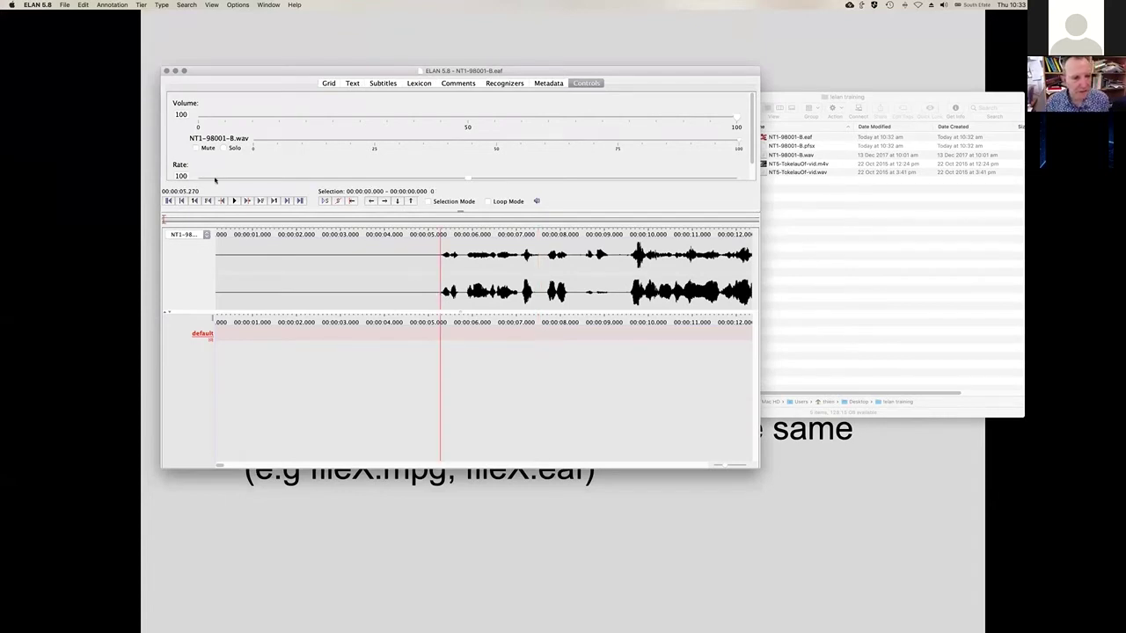
{"action": "left_click", "coordinate": [234, 201]}
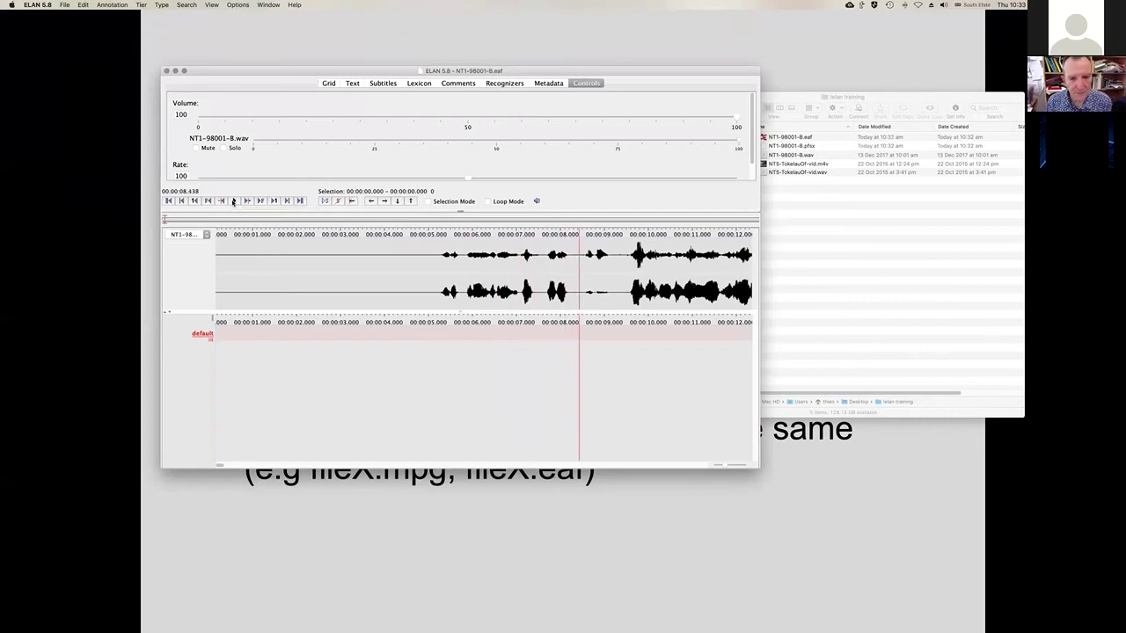
{"action": "left_click", "coordinate": [233, 201]}
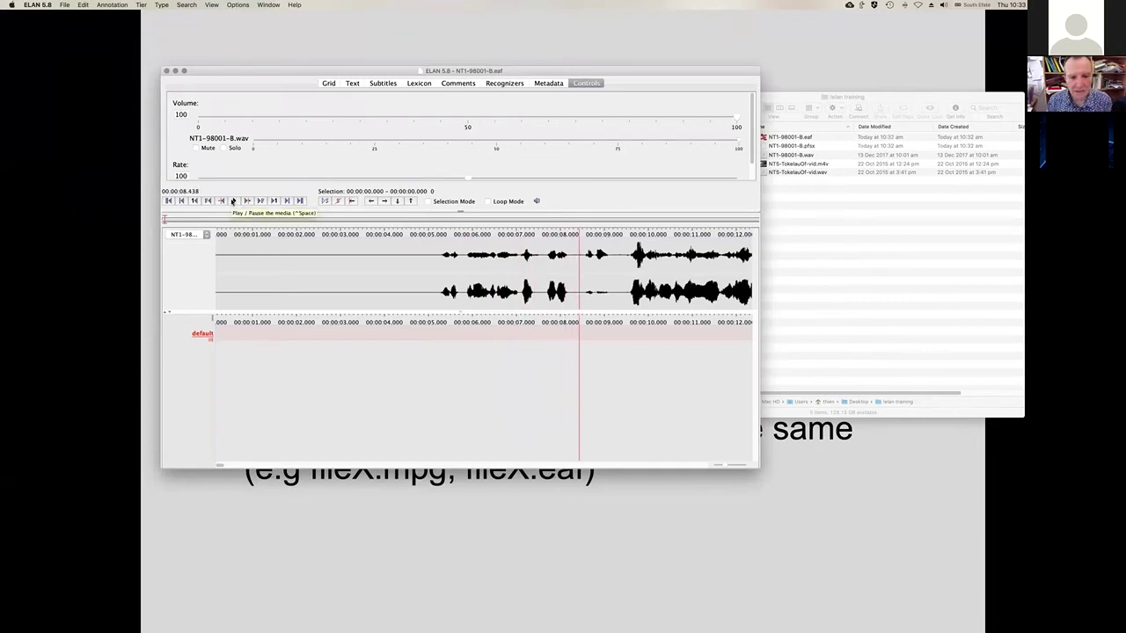
Select about 5.22 to 8.25 s of the audio and add an annotation reading "transcript" on the default tier
{"action": "left_click_drag", "start_coordinate": [439, 257], "coordinate": [571, 269]}
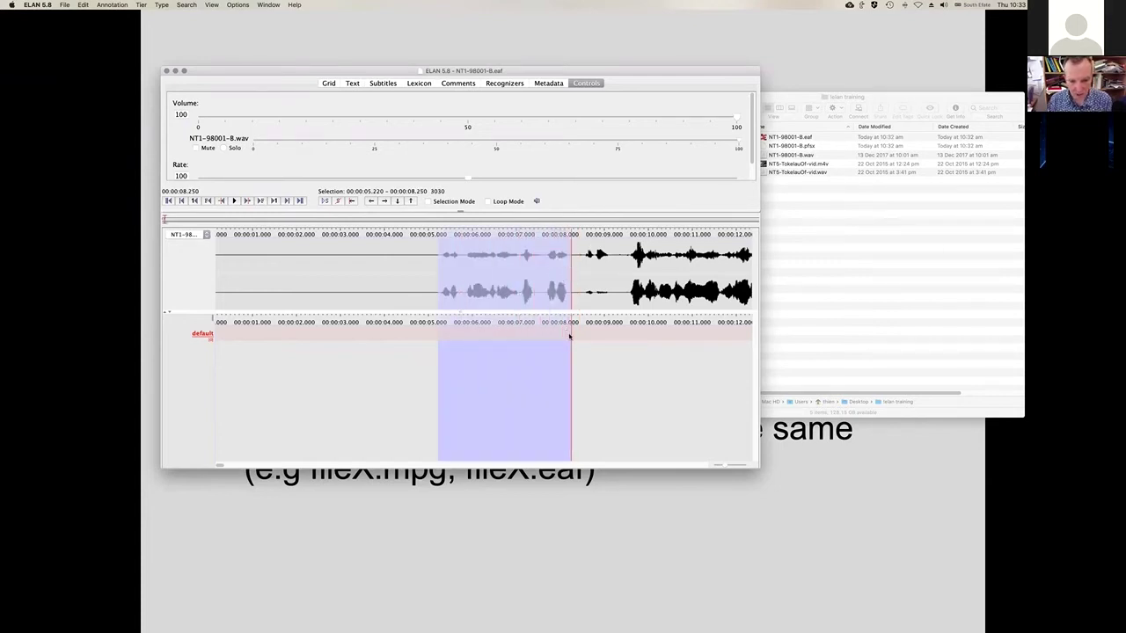
{"action": "double_click", "coordinate": [542, 334]}
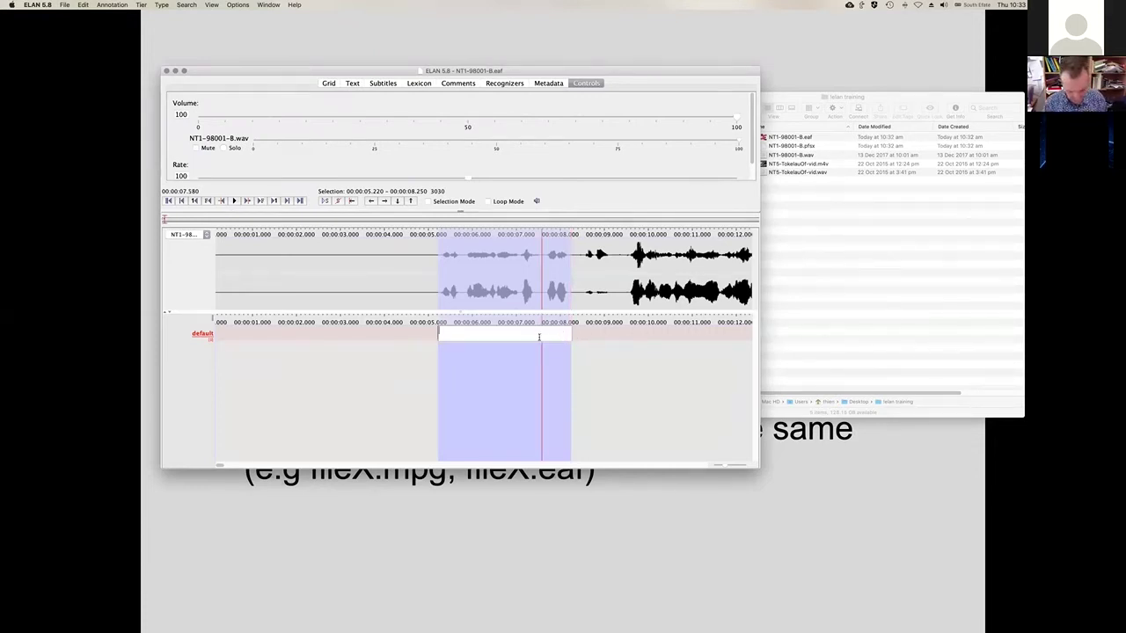
{"action": "type", "text": "transcript"}
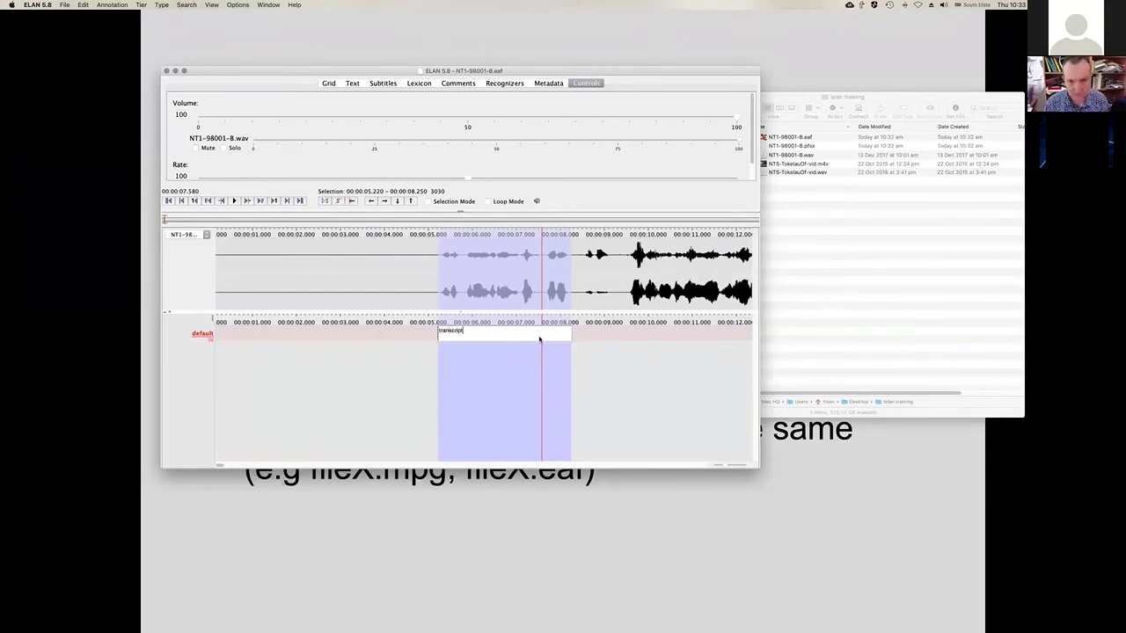
{"action": "key", "text": "Return"}
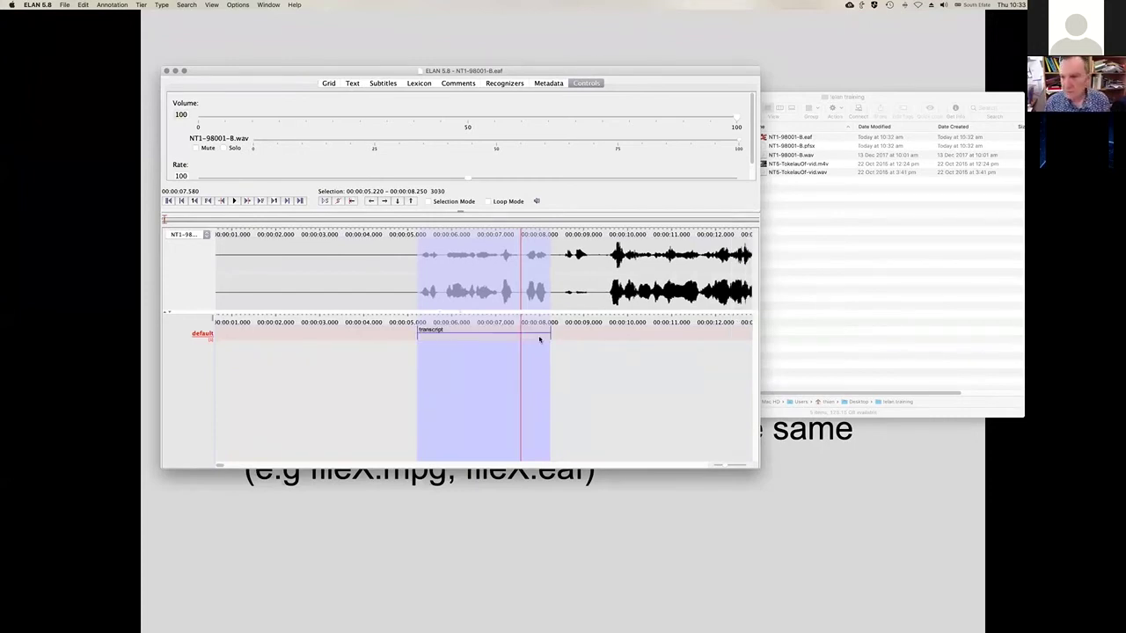
Add a second annotation reading "dfgafsdg" on the default tier, spanning about 8.43 to 9.32 s
{"action": "left_click_drag", "start_coordinate": [558, 255], "coordinate": [594, 256]}
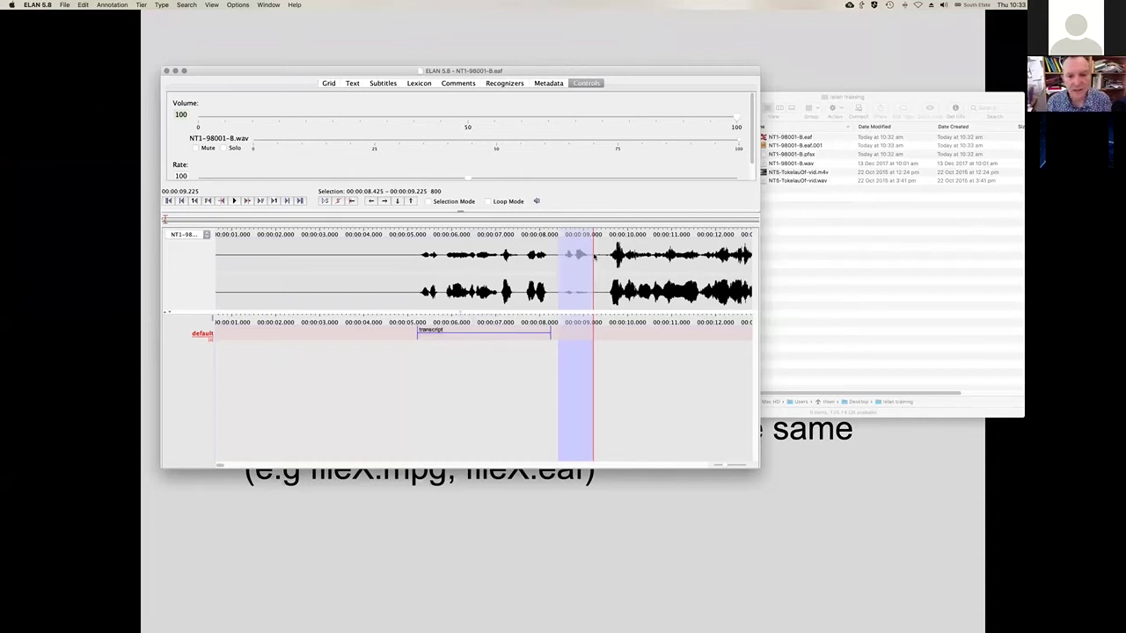
{"action": "left_click", "coordinate": [581, 335]}
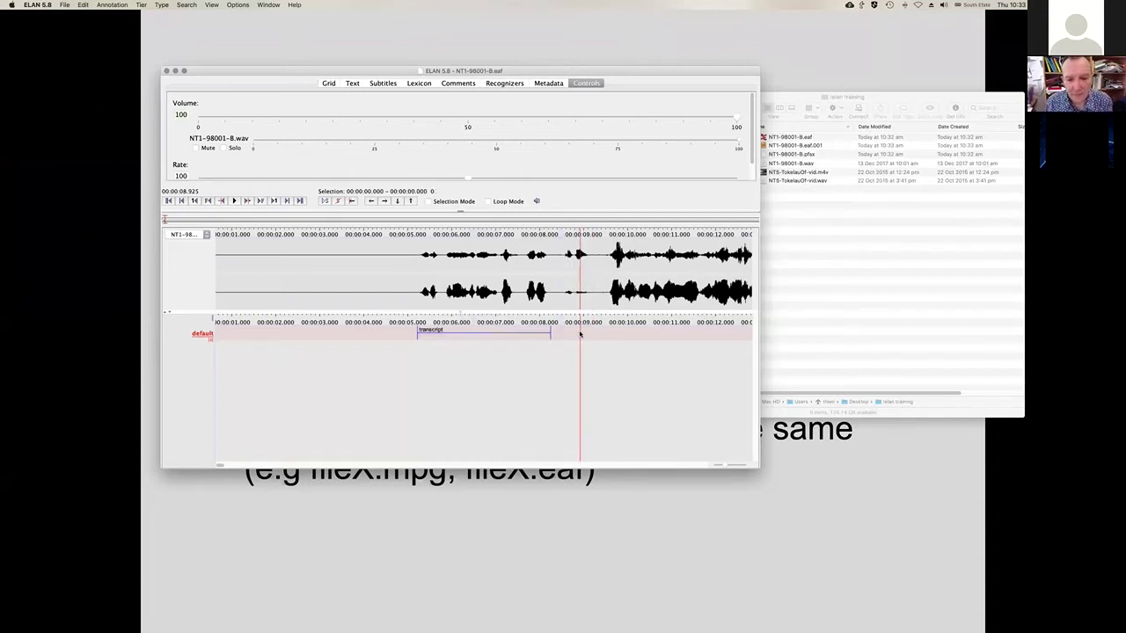
{"action": "left_click_drag", "start_coordinate": [558, 257], "coordinate": [597, 260]}
{"action": "double_click", "coordinate": [575, 334]}
{"action": "type", "text": "dfgsfdg"}
{"action": "key", "text": "Return"}
Split the "dfgafsdg" annotation into two segments
{"action": "scroll", "coordinate": [592, 336], "scroll_direction": "right", "scroll_amount": 2}
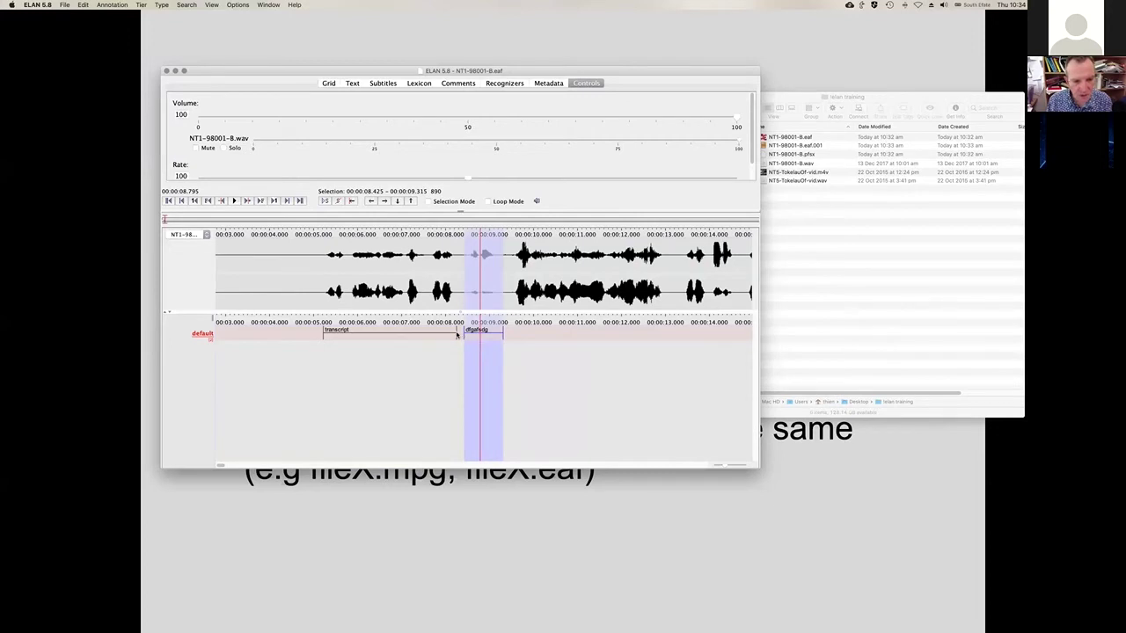
{"action": "scroll", "coordinate": [388, 335], "scroll_direction": "right", "scroll_amount": 1}
{"action": "right_click", "coordinate": [388, 335]}
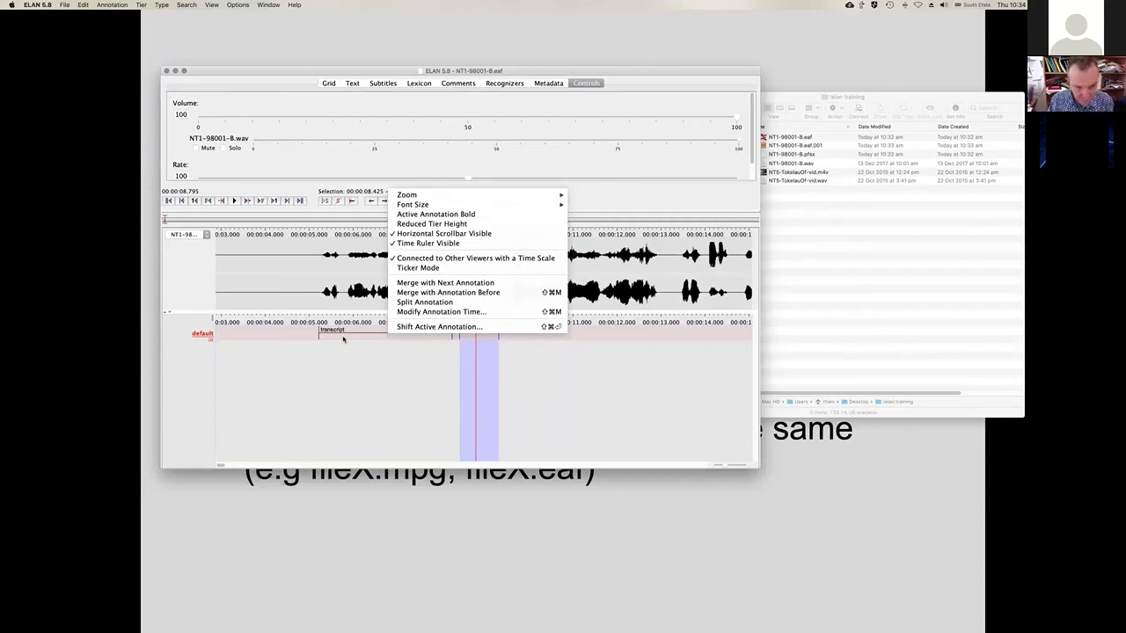
{"action": "left_click", "coordinate": [425, 302]}
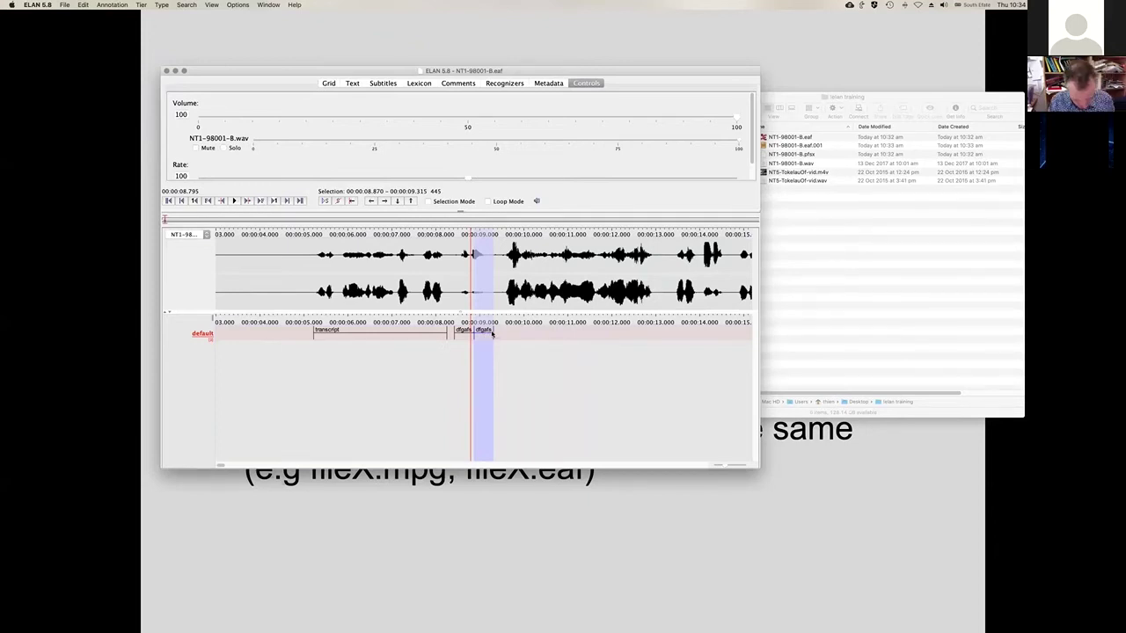
Extend the second split segment's end to about 9.52 s and adjust the first one to about 8.35–8.76 s
{"action": "key", "text": "ctrl+space"}
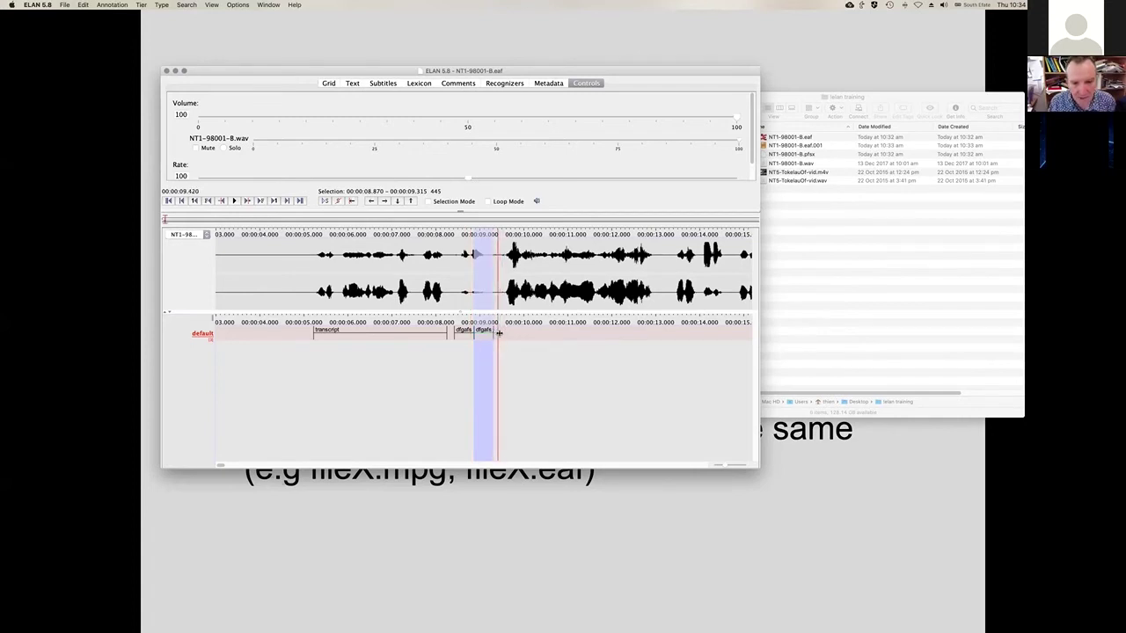
{"action": "left_click_drag", "start_coordinate": [501, 333], "coordinate": [502, 333]}
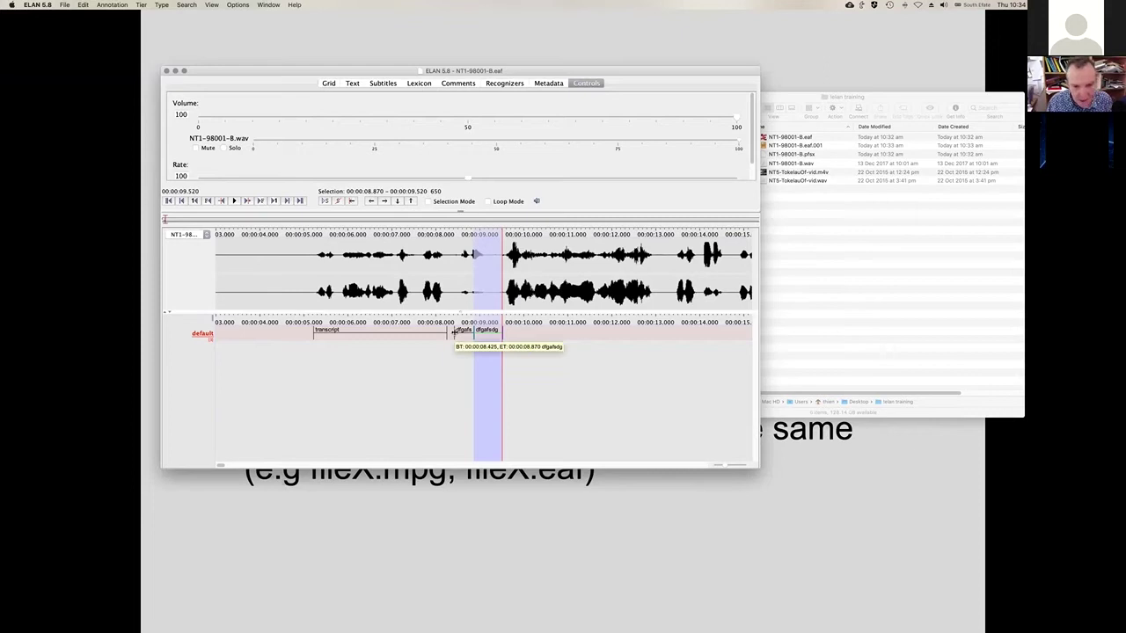
{"action": "left_click", "coordinate": [452, 333]}
{"action": "left_click", "coordinate": [451, 332]}
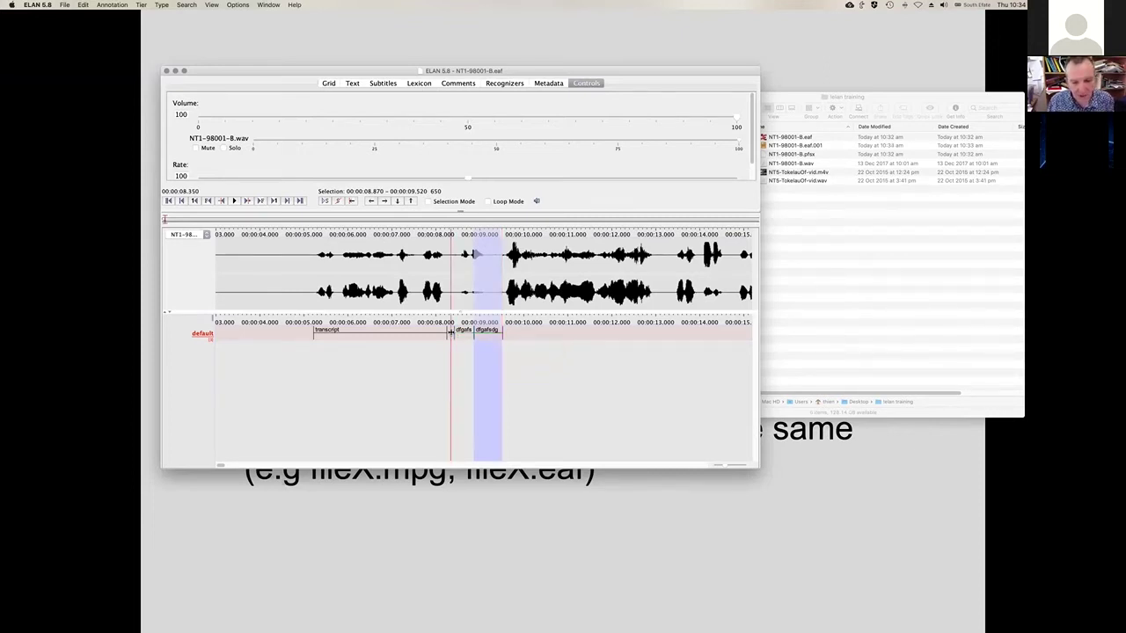
{"action": "left_click", "coordinate": [452, 332]}
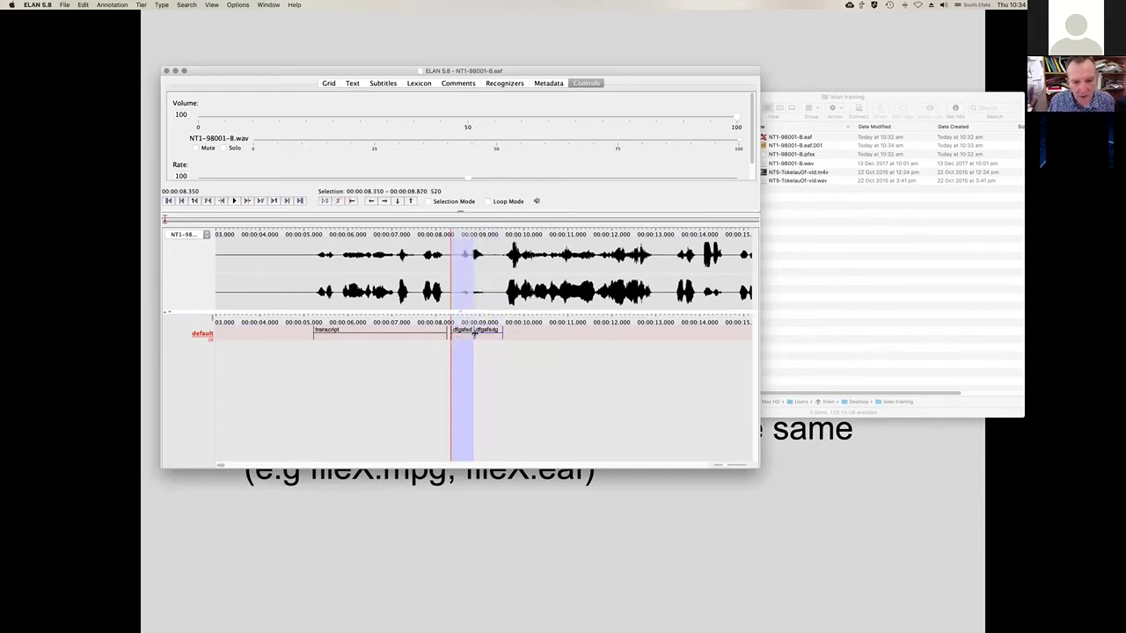
{"action": "left_click_drag", "start_coordinate": [473, 332], "coordinate": [468, 332]}
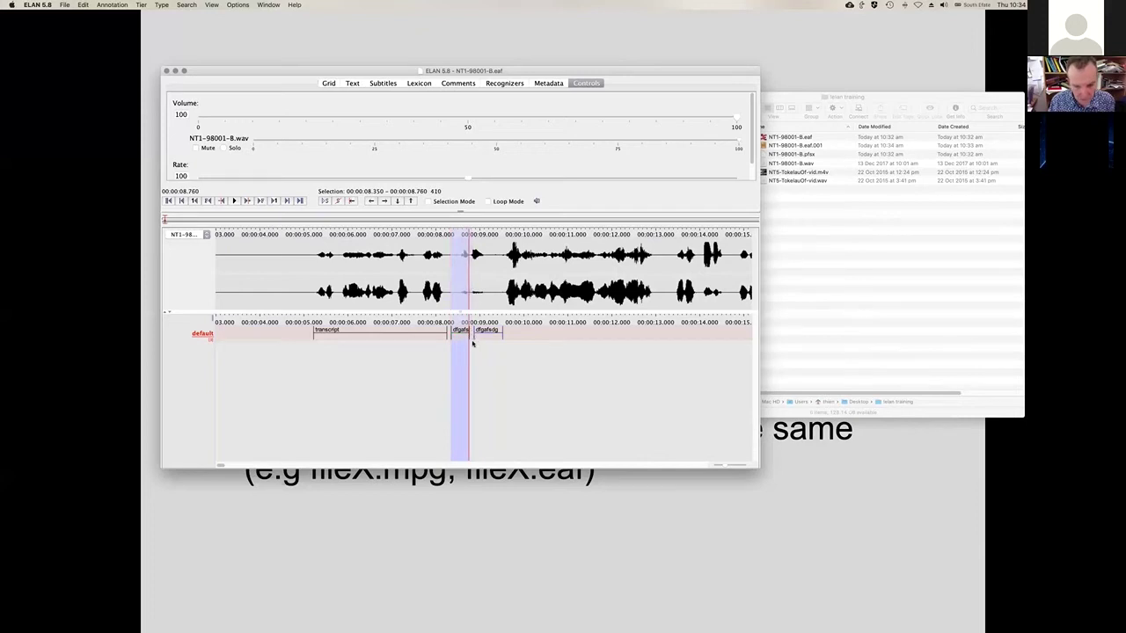
Try to merge the shortened first split segment with a neighbouring annotation, and clear the time selection
{"action": "right_click", "coordinate": [468, 341]}
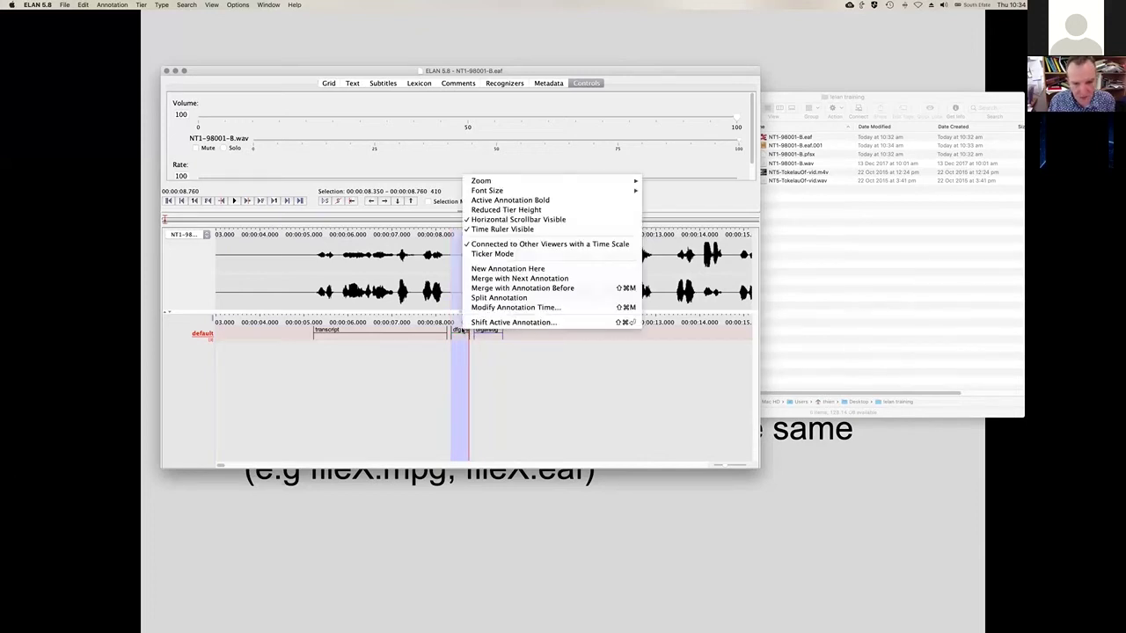
{"action": "left_click", "coordinate": [495, 277]}
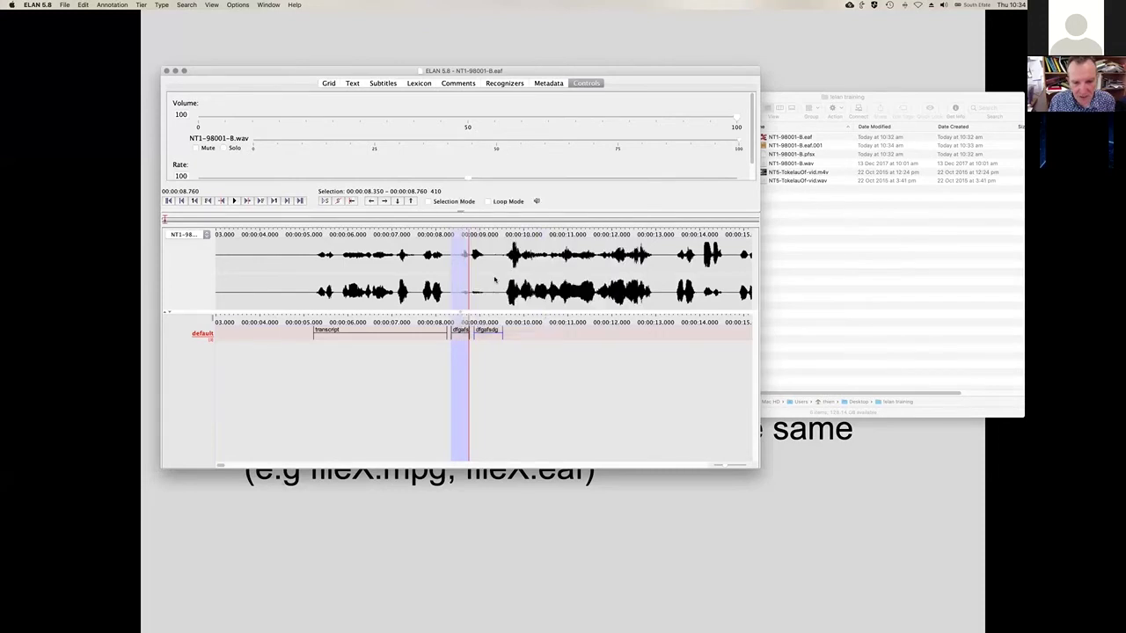
{"action": "right_click", "coordinate": [467, 335]}
{"action": "left_click", "coordinate": [509, 288]}
{"action": "left_click", "coordinate": [467, 336]}
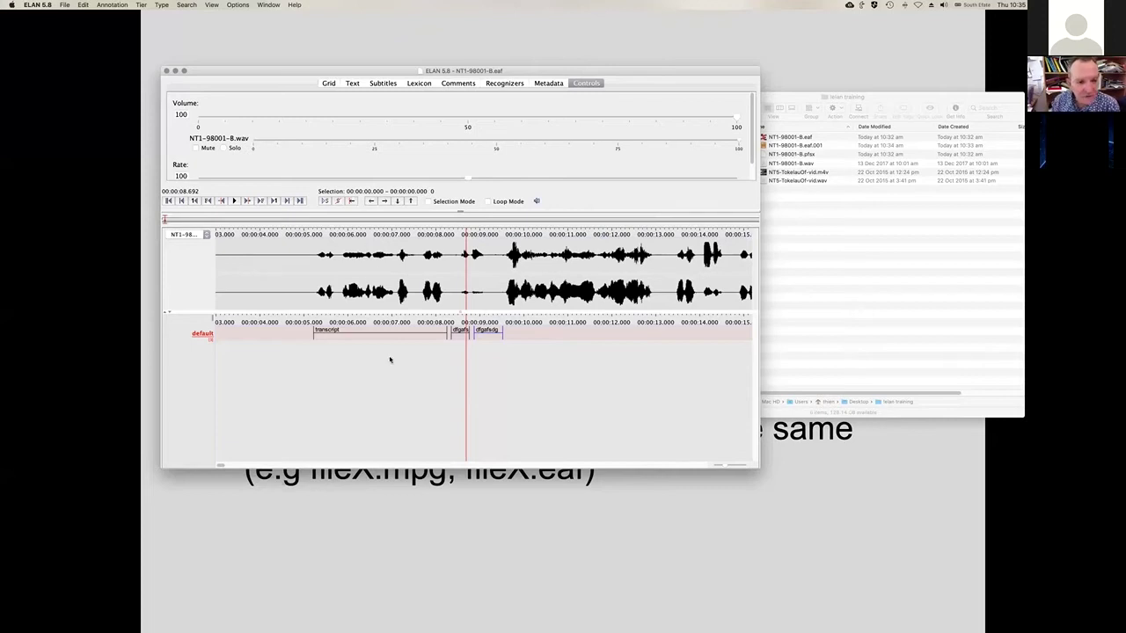
Select the stretch from about 9.52 to 12.92 s on the waveform and switch to Segmentation Mode
{"action": "mouse_move", "coordinate": [398, 334]}
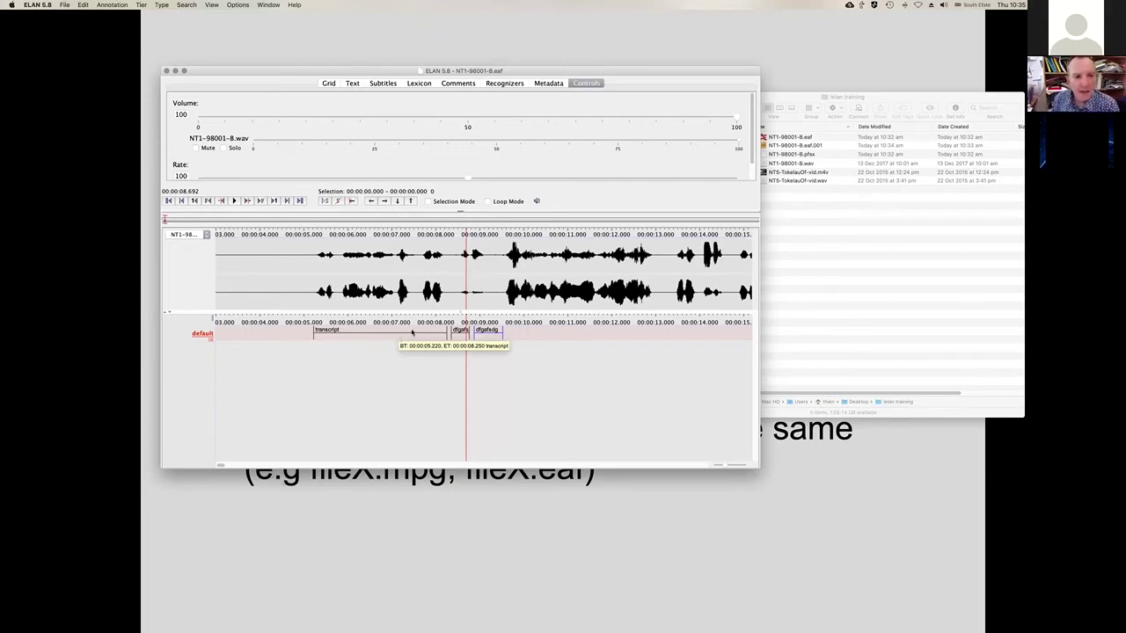
{"action": "left_click_drag", "start_coordinate": [503, 294], "coordinate": [651, 295]}
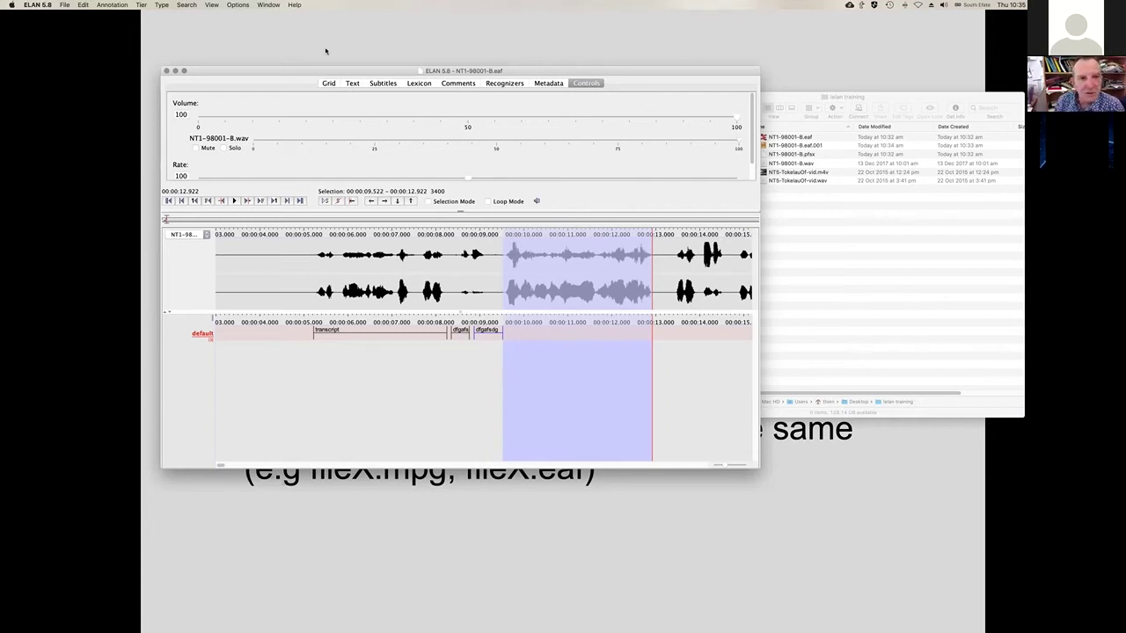
{"action": "left_click", "coordinate": [241, 5]}
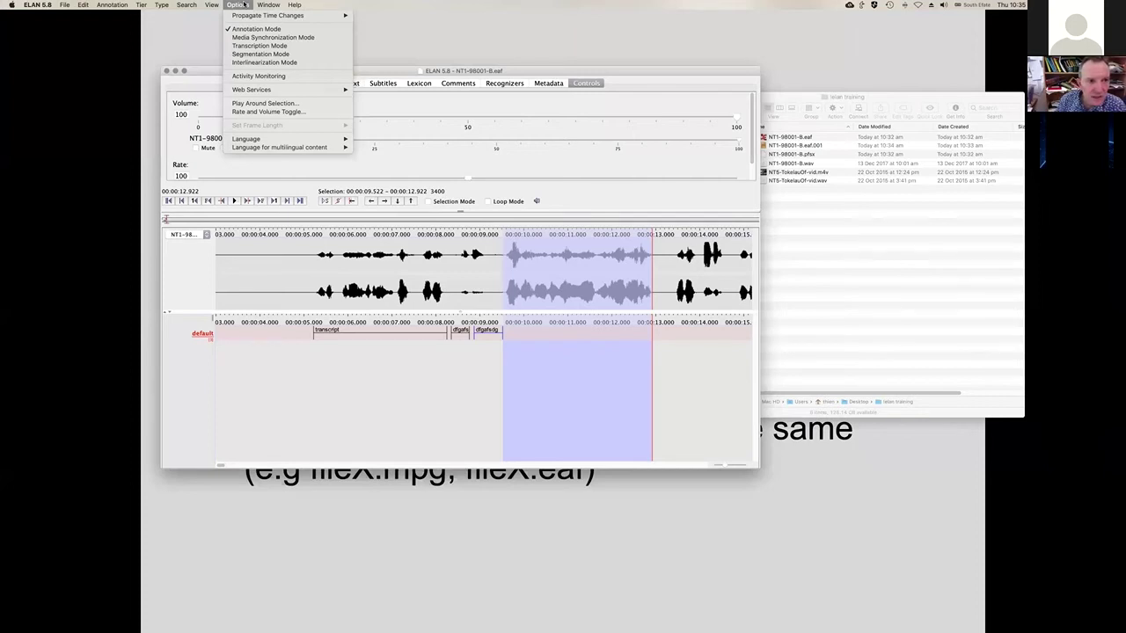
{"action": "left_click", "coordinate": [292, 54]}
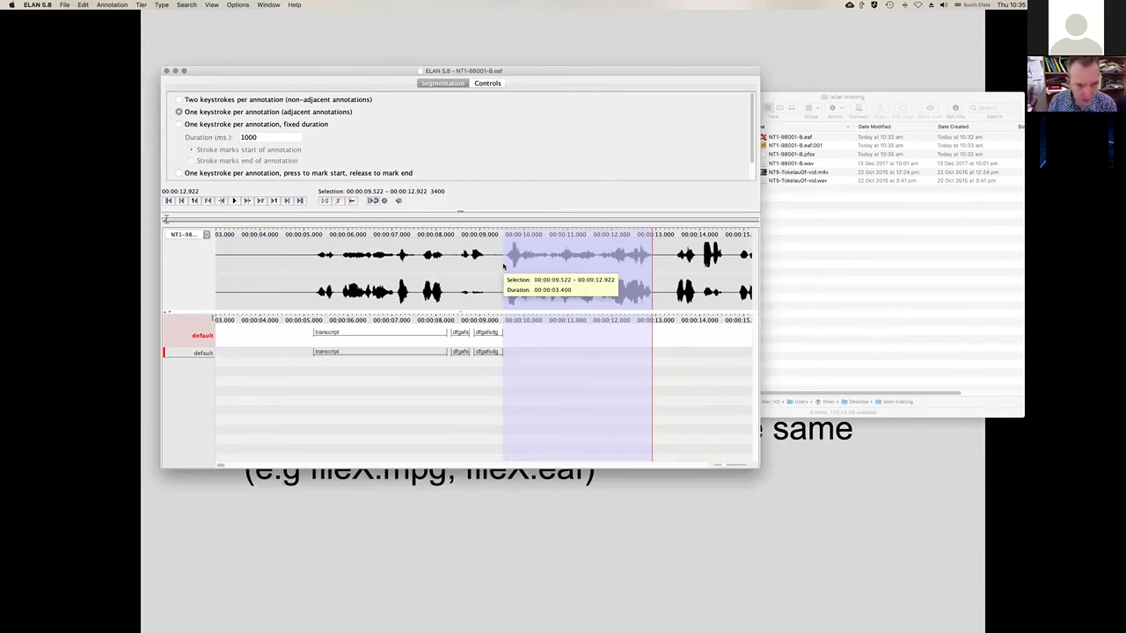
{"action": "left_click", "coordinate": [476, 334]}
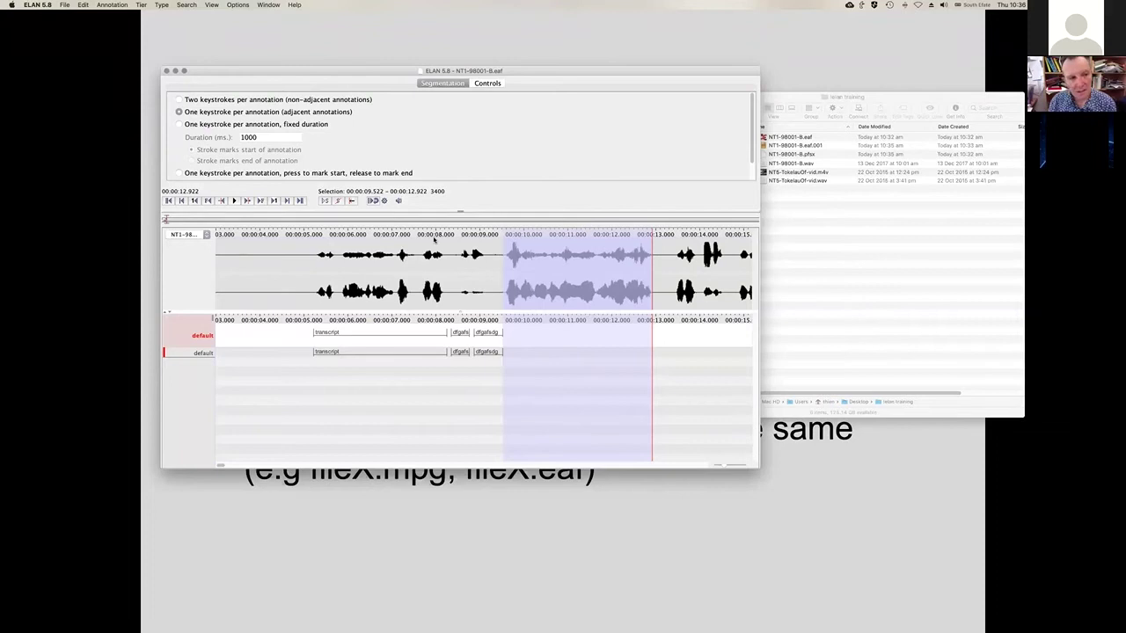
{"action": "left_click", "coordinate": [234, 5]}
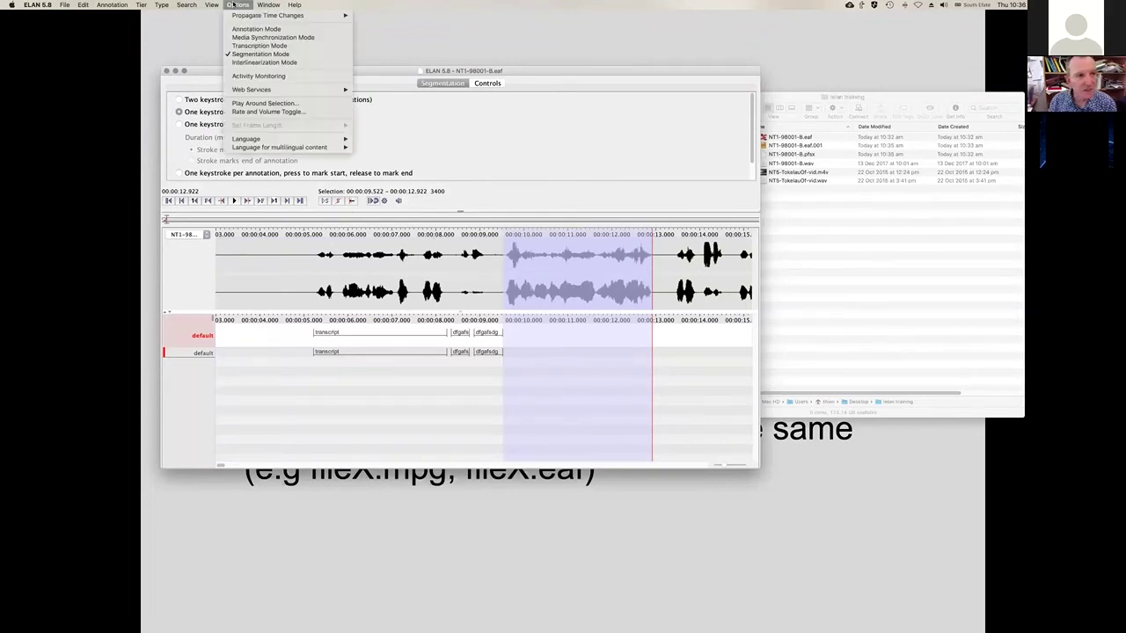
{"action": "left_click", "coordinate": [240, 51]}
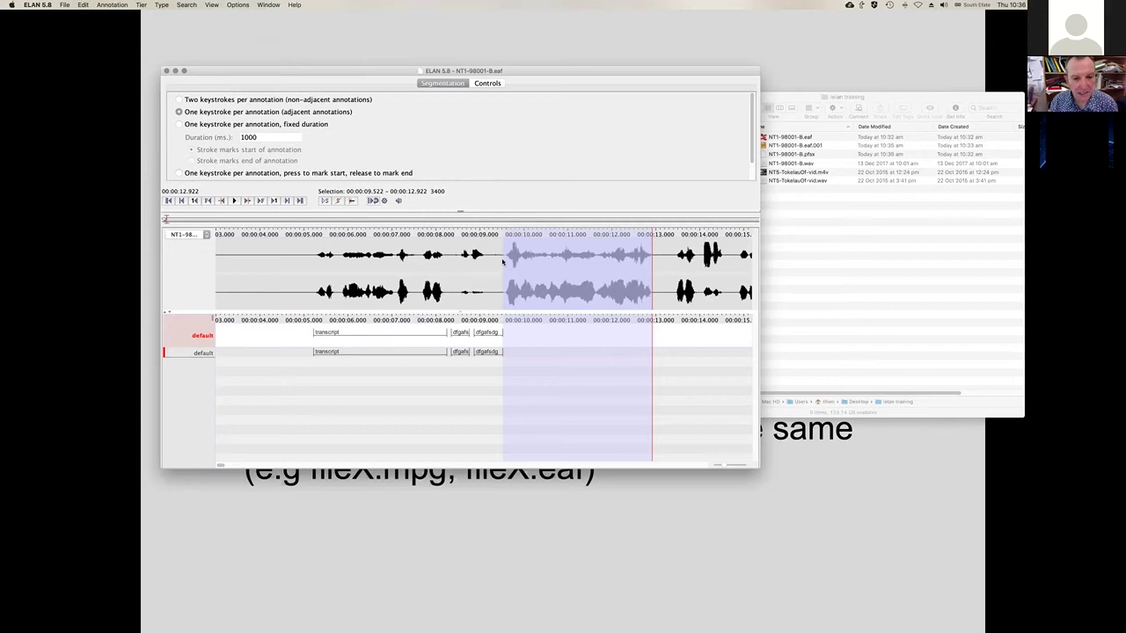
Play the audio from about 9.55 s, marking adjacent one-keystroke annotations on the default tier up to about 29.4 s, and pause playback
{"action": "mouse_move", "coordinate": [503, 261]}
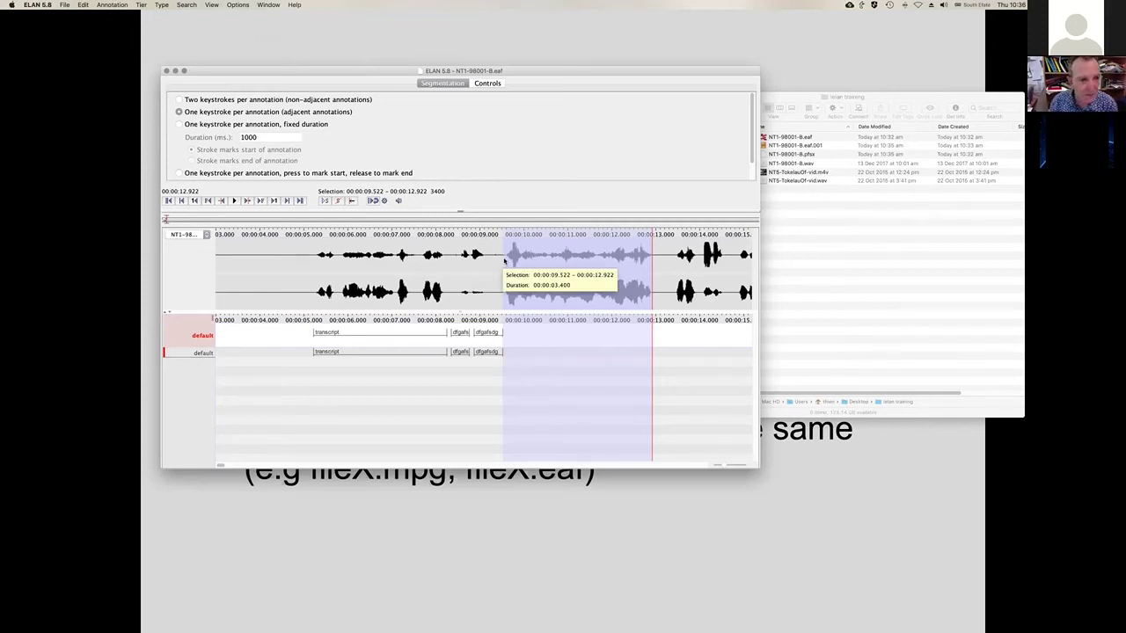
{"action": "left_click", "coordinate": [504, 261]}
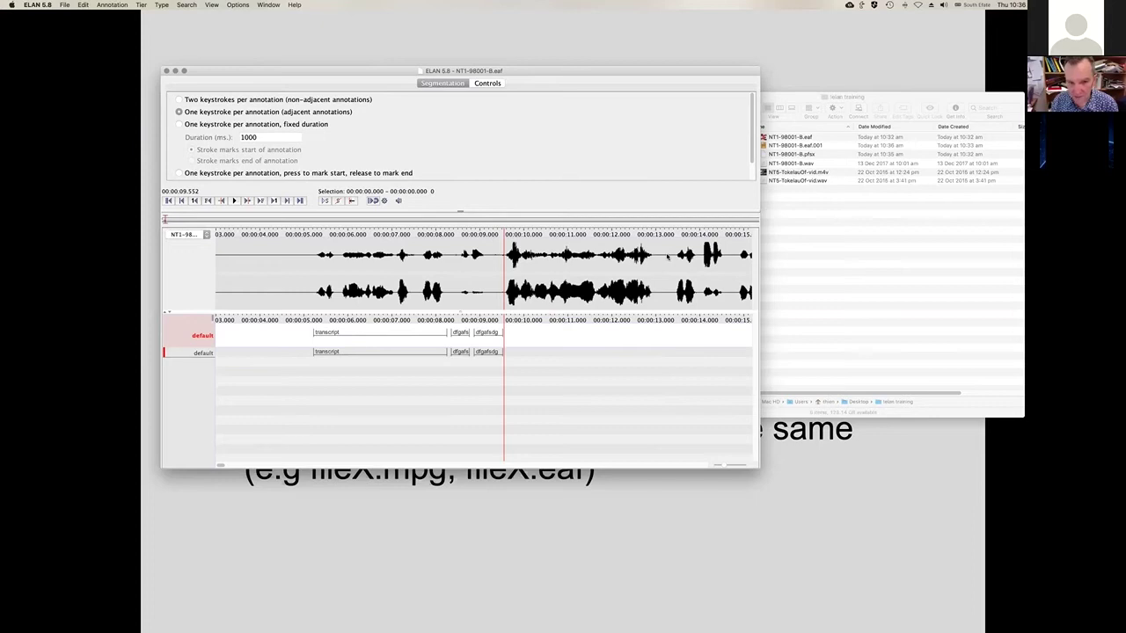
{"action": "left_click", "coordinate": [234, 201]}
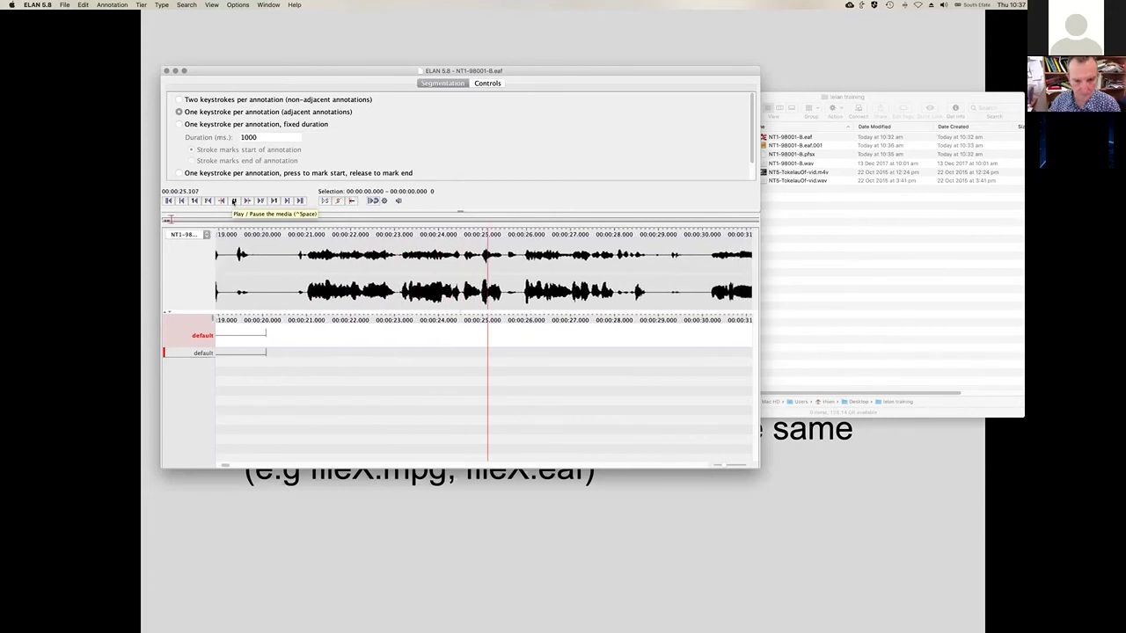
{"action": "left_click", "coordinate": [234, 200]}
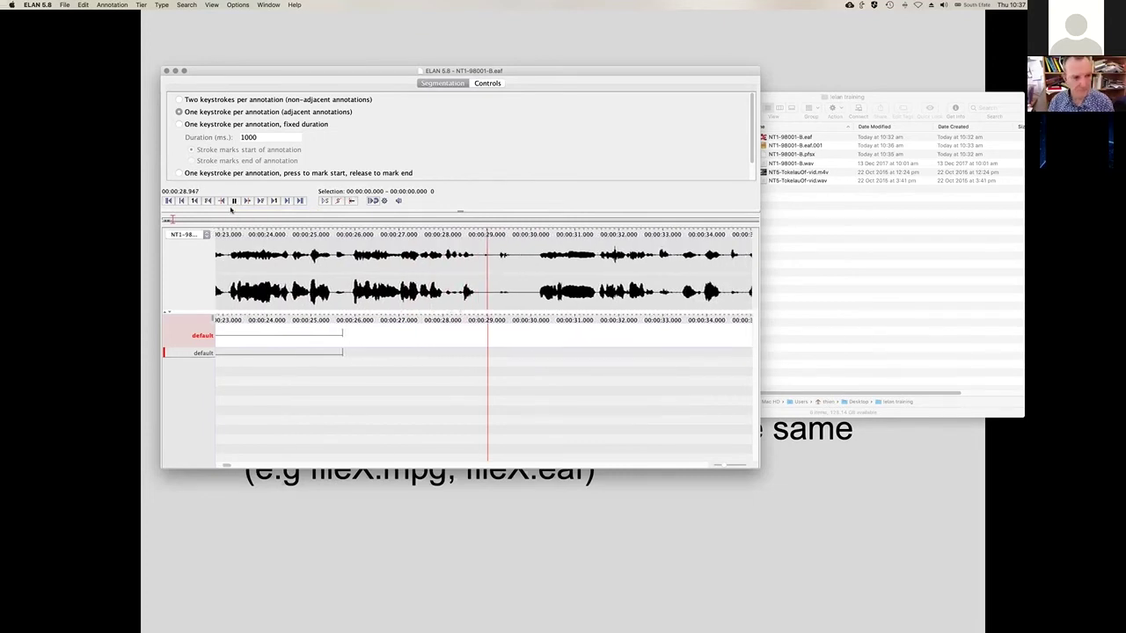
{"action": "left_click", "coordinate": [234, 201]}
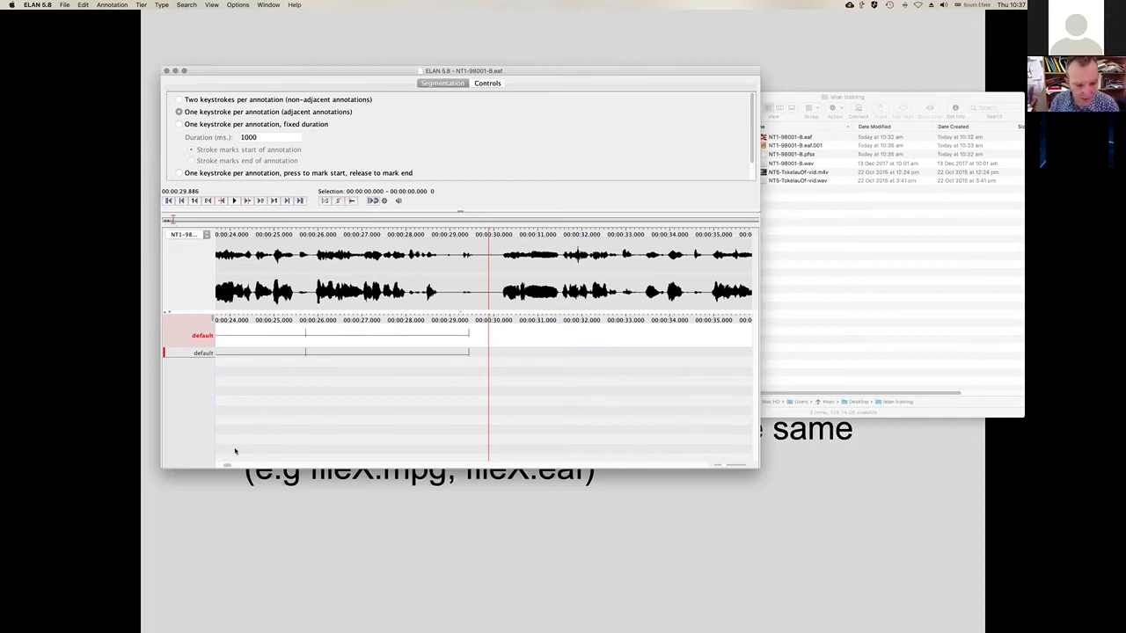
Go back to the start of the new segments and inspect the one at about 12.92–14.71 s
{"action": "left_click_drag", "start_coordinate": [227, 466], "coordinate": [222, 466]}
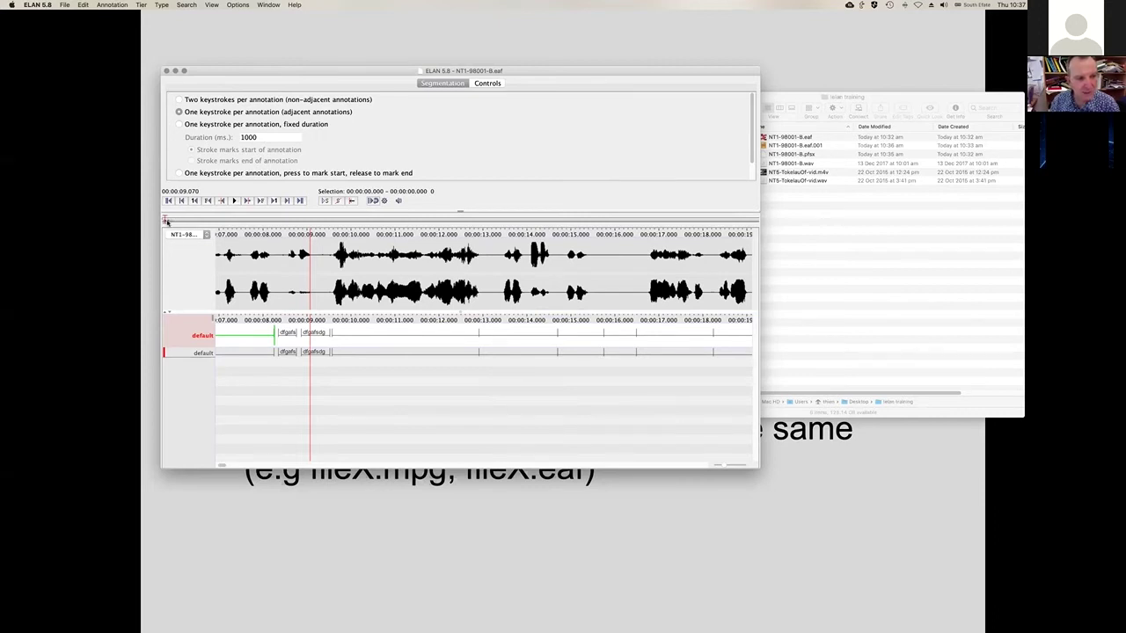
{"action": "left_click_drag", "start_coordinate": [166, 220], "coordinate": [168, 220]}
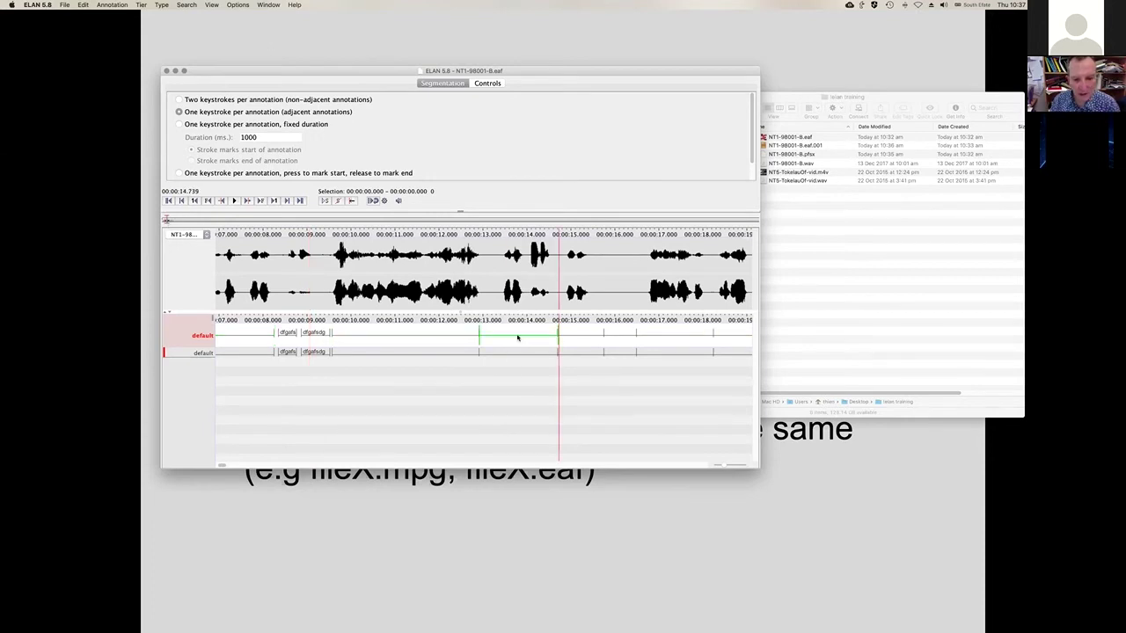
{"action": "left_click", "coordinate": [518, 338]}
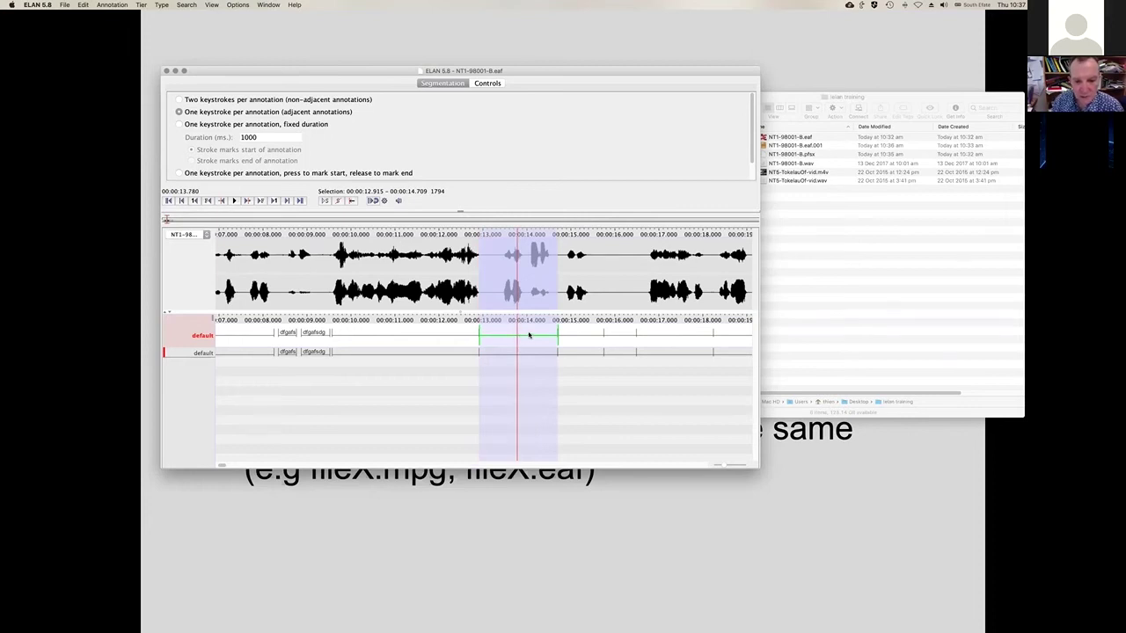
{"action": "left_click", "coordinate": [528, 353]}
{"action": "left_click", "coordinate": [548, 356]}
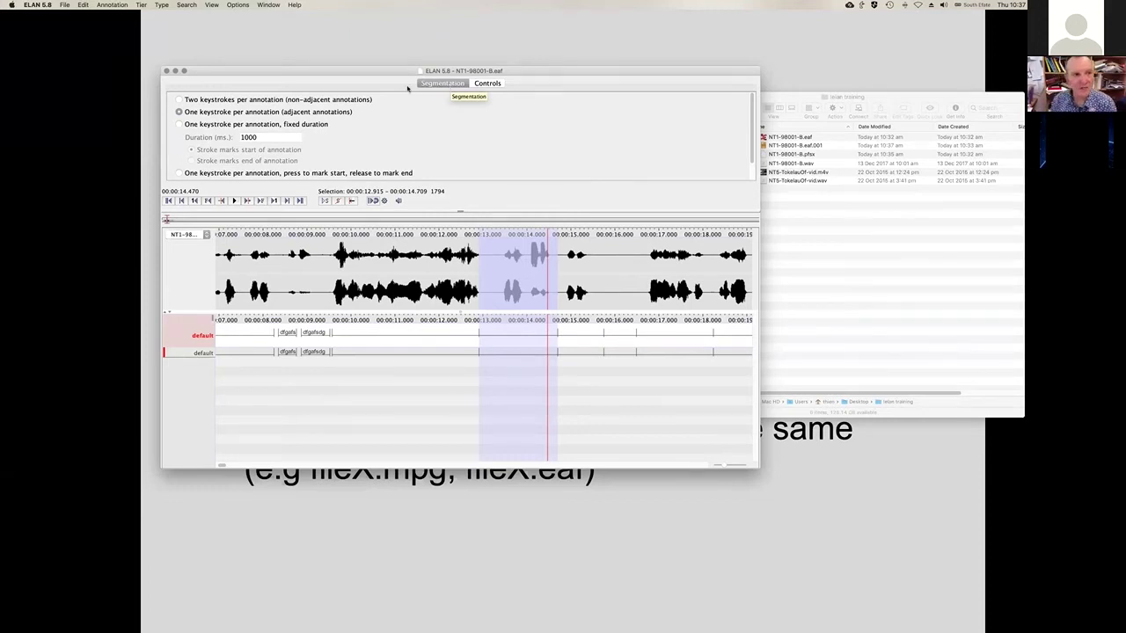
Return to Annotation Mode and enter "fghsfh sdg hsgh" in the empty annotation at about 16.49–18.24 s
{"action": "left_click", "coordinate": [230, 4]}
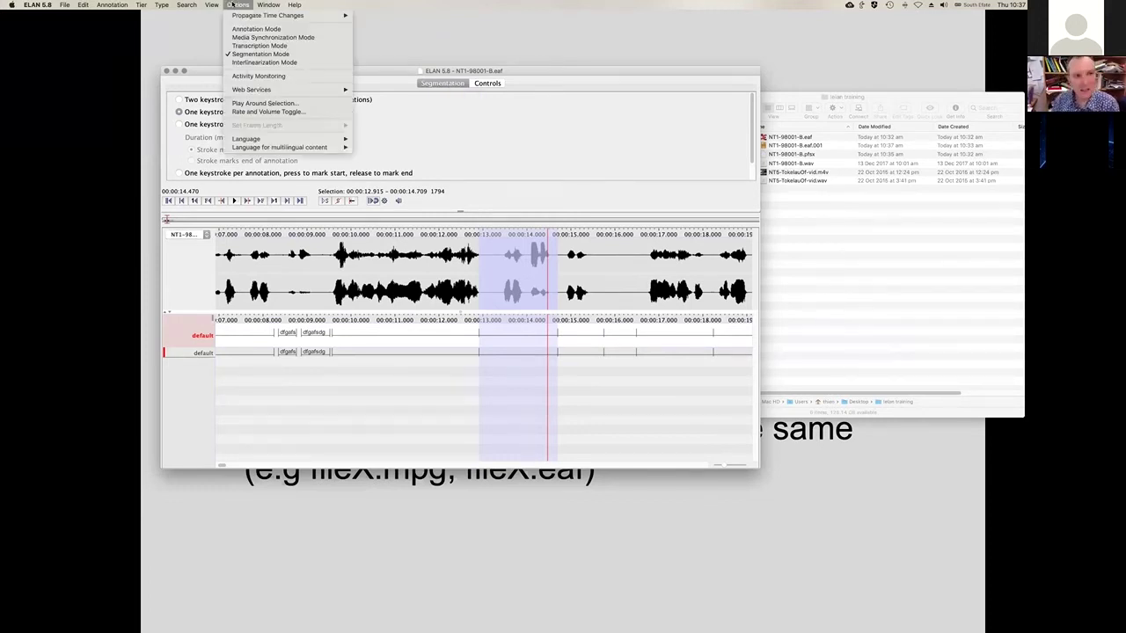
{"action": "left_click", "coordinate": [241, 29]}
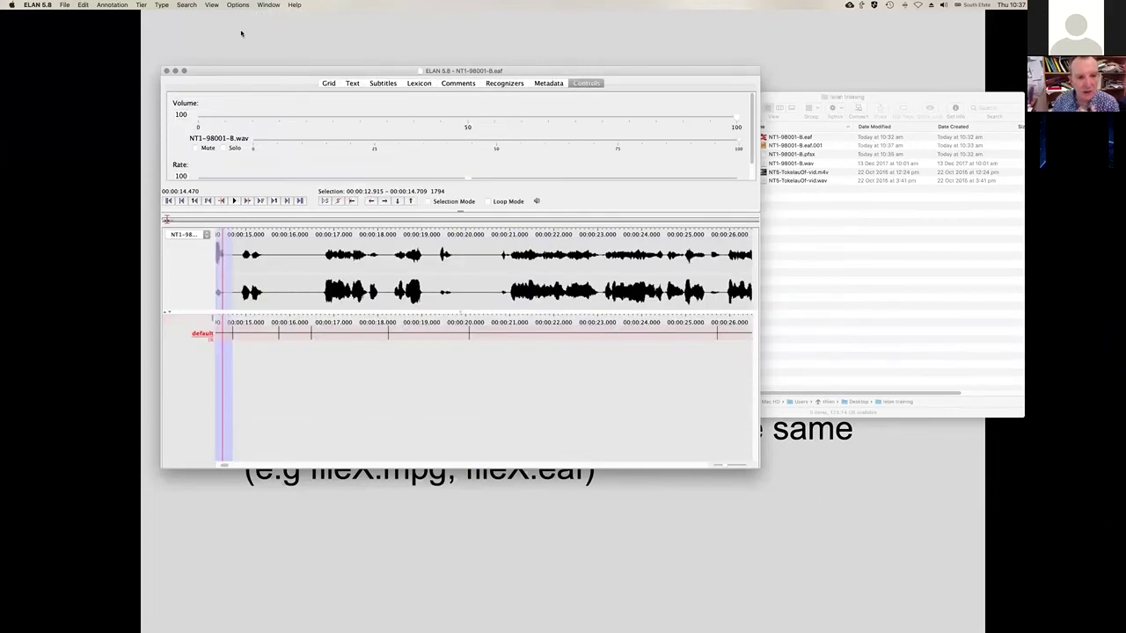
{"action": "left_click", "coordinate": [410, 335]}
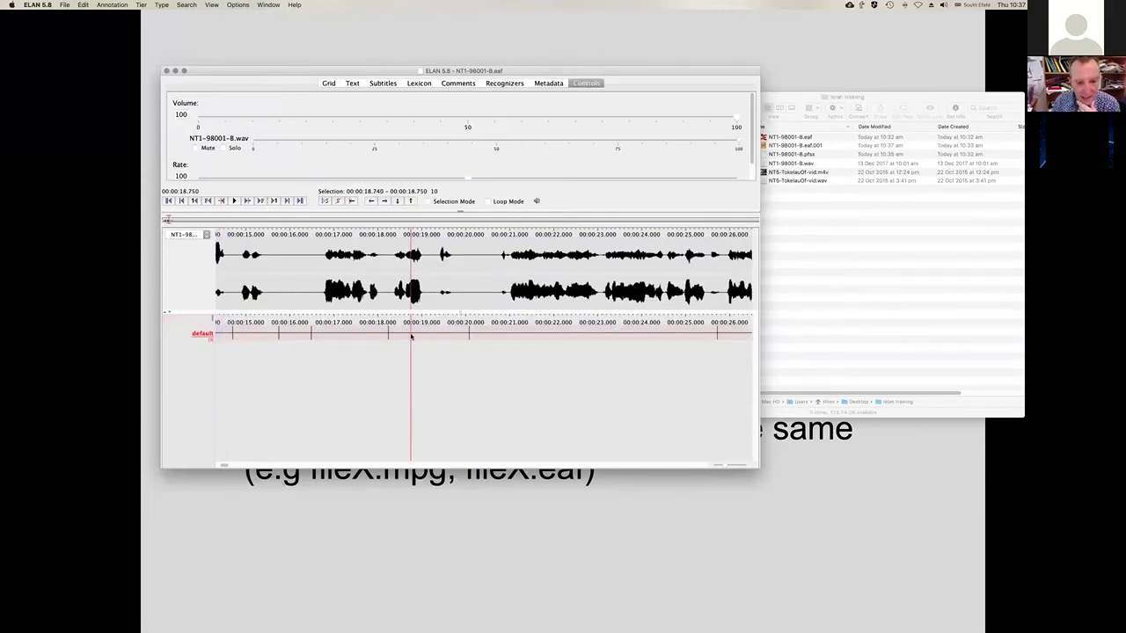
{"action": "key", "text": "alt+Left"}
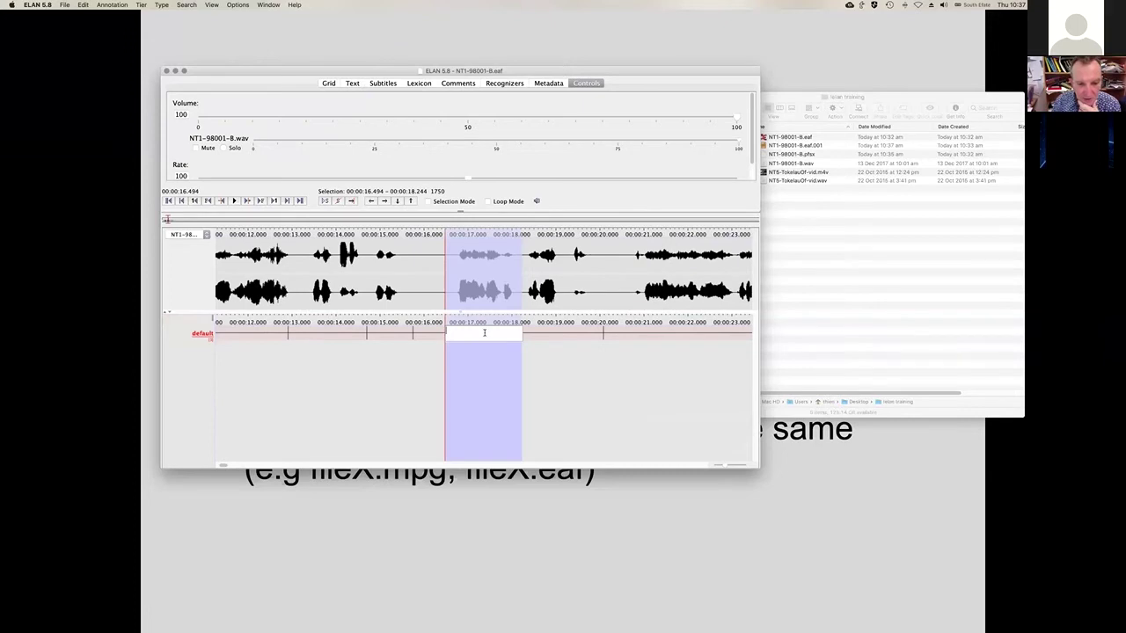
{"action": "type", "text": "fghsfh sdg fsgh"}
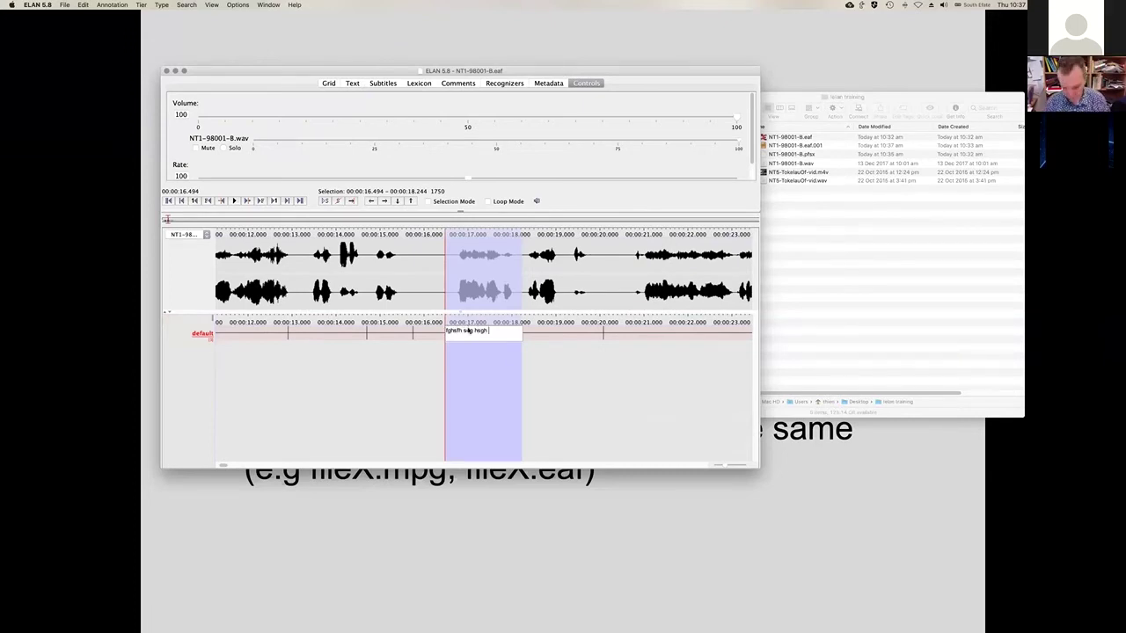
{"action": "key", "text": "Return"}
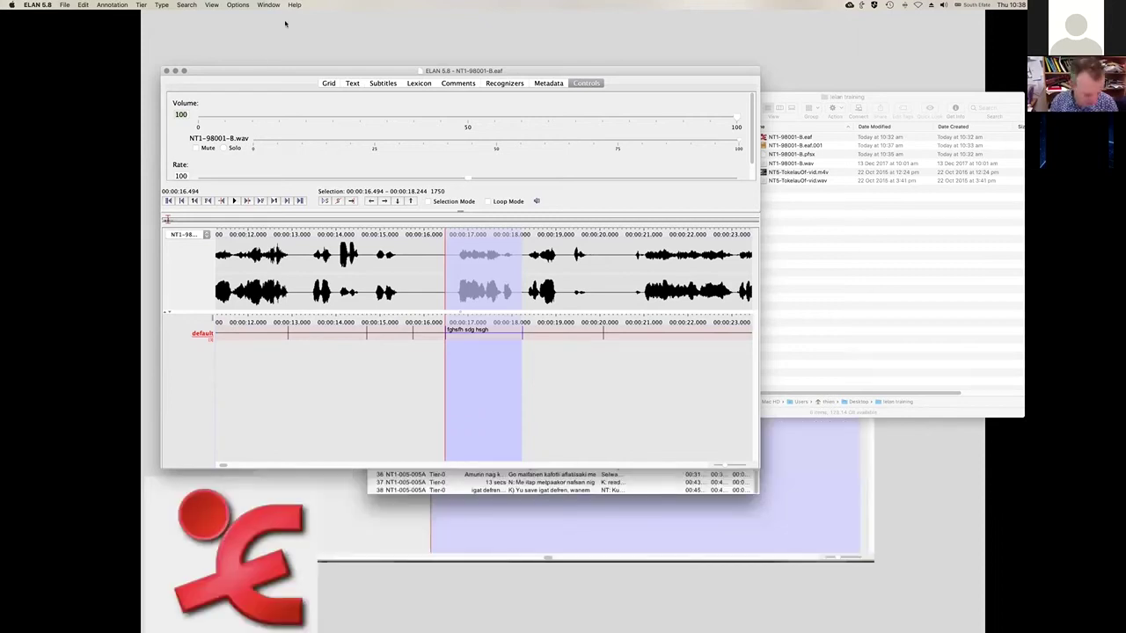
Switch to Transcription Mode, assign the default-lt type to column 1 and apply the settings
{"action": "left_click", "coordinate": [235, 6]}
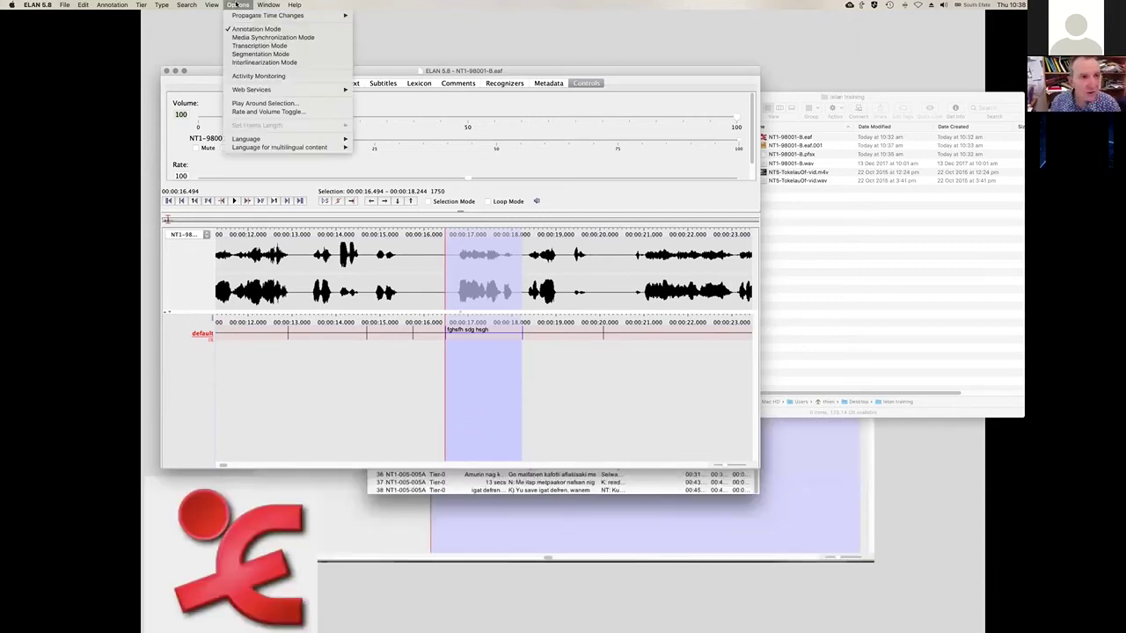
{"action": "left_click", "coordinate": [269, 49]}
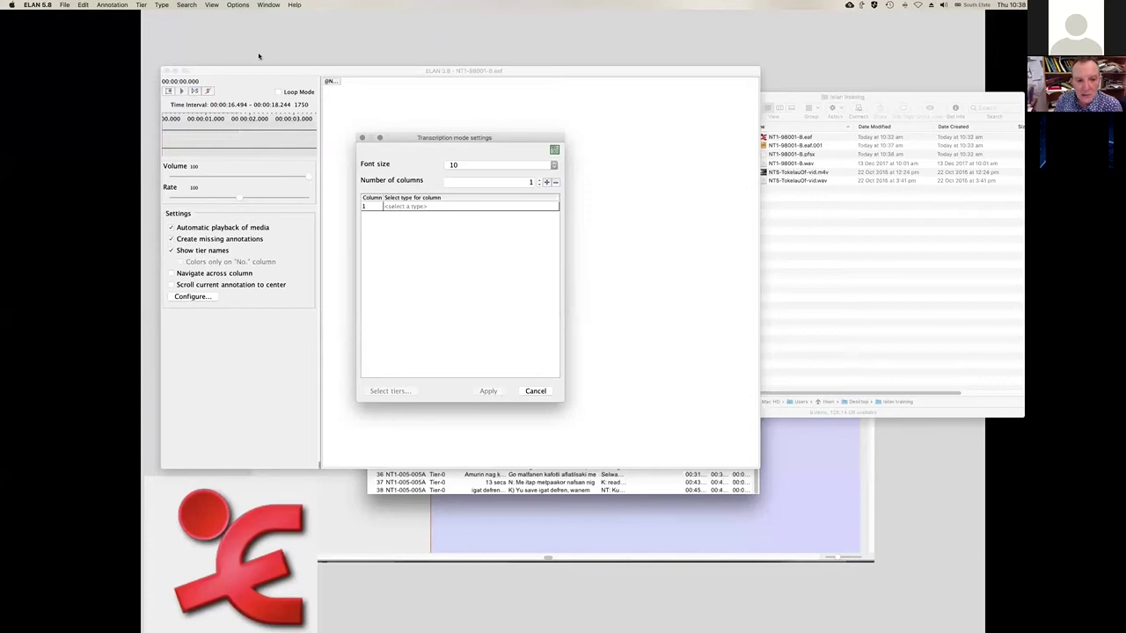
{"action": "left_click", "coordinate": [399, 208]}
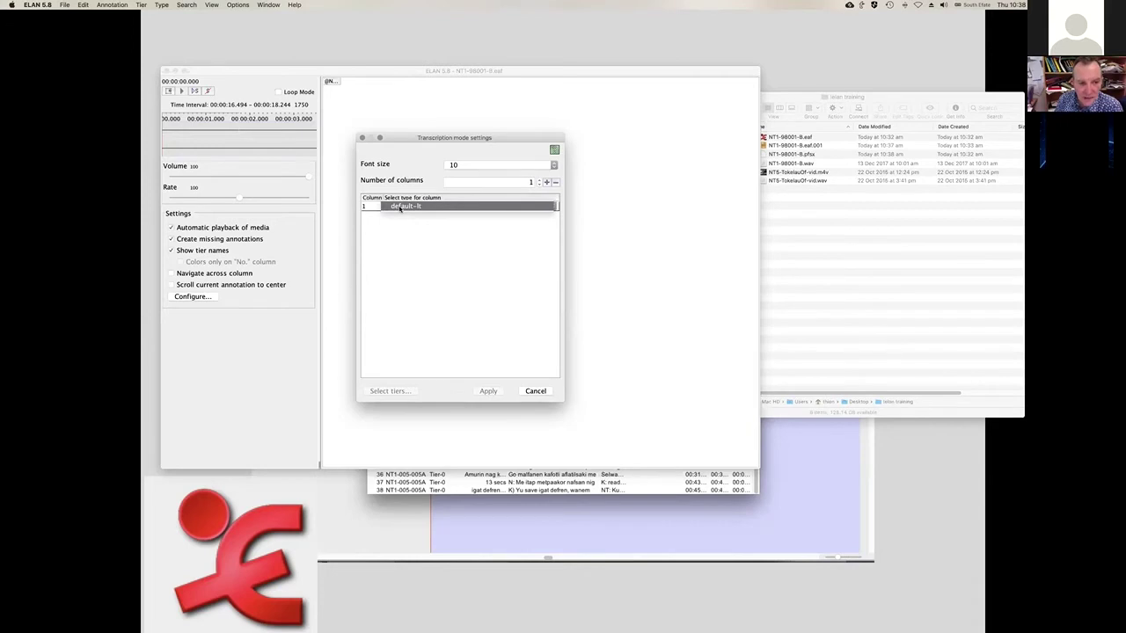
{"action": "left_click", "coordinate": [400, 207]}
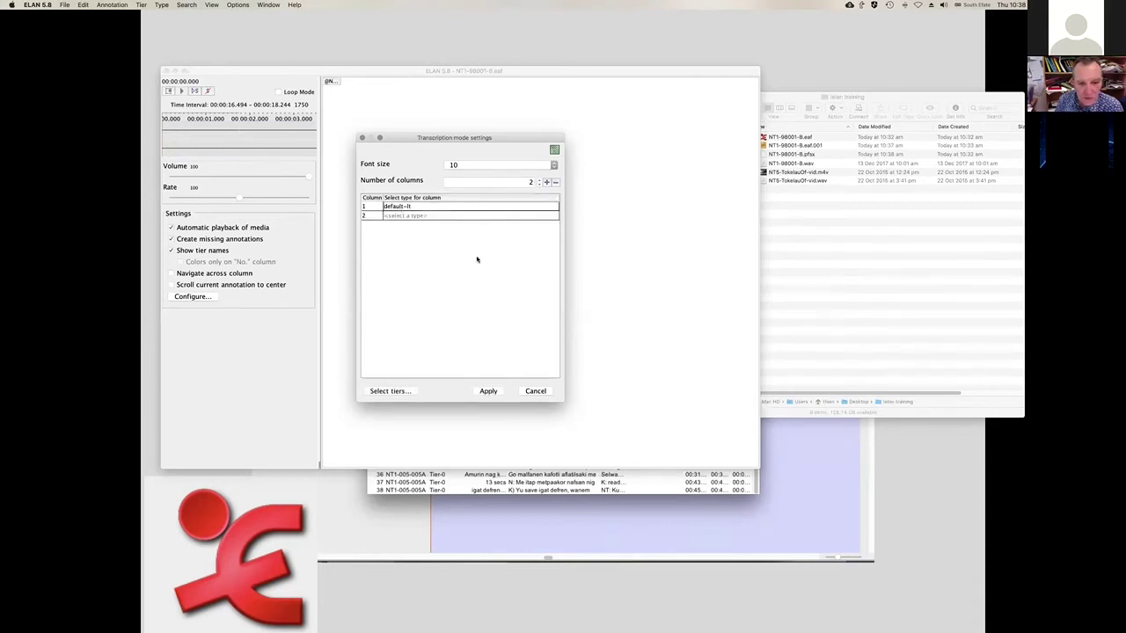
{"action": "left_click", "coordinate": [489, 392]}
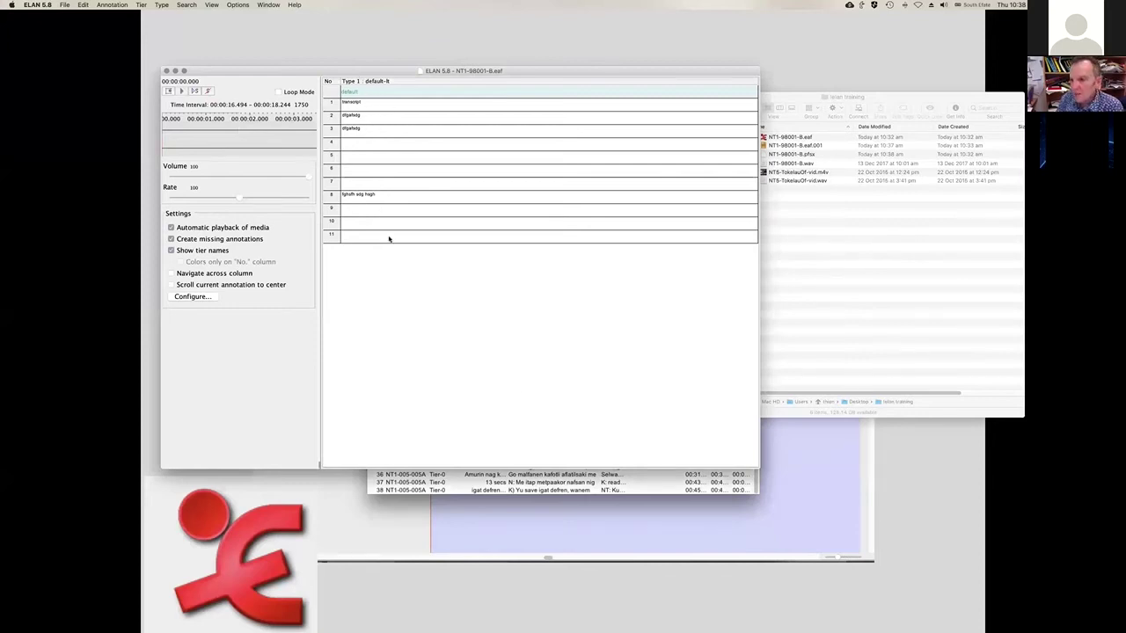
Transcribe row 4 as "g sd g sdgs dg eg eg seg" and row 5 as "etr setr ert wert wer"
{"action": "left_click", "coordinate": [367, 144]}
{"action": "type", "text": "g ad g adsgdg eg eg seg"}
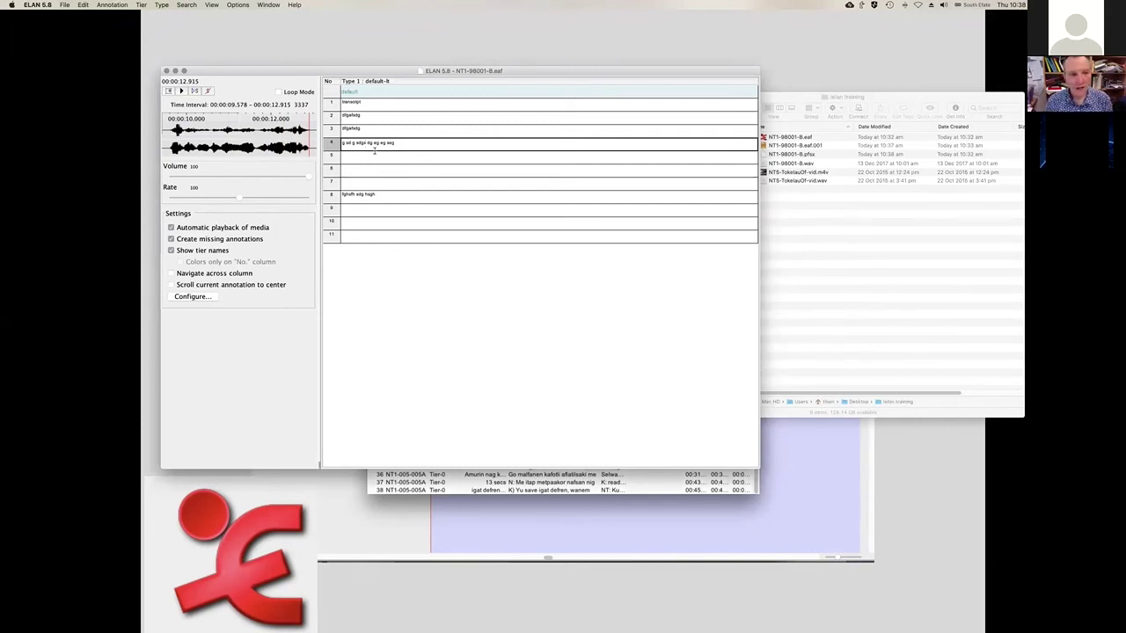
{"action": "left_click", "coordinate": [380, 157]}
{"action": "type", "text": "etr setr ert wert wert"}
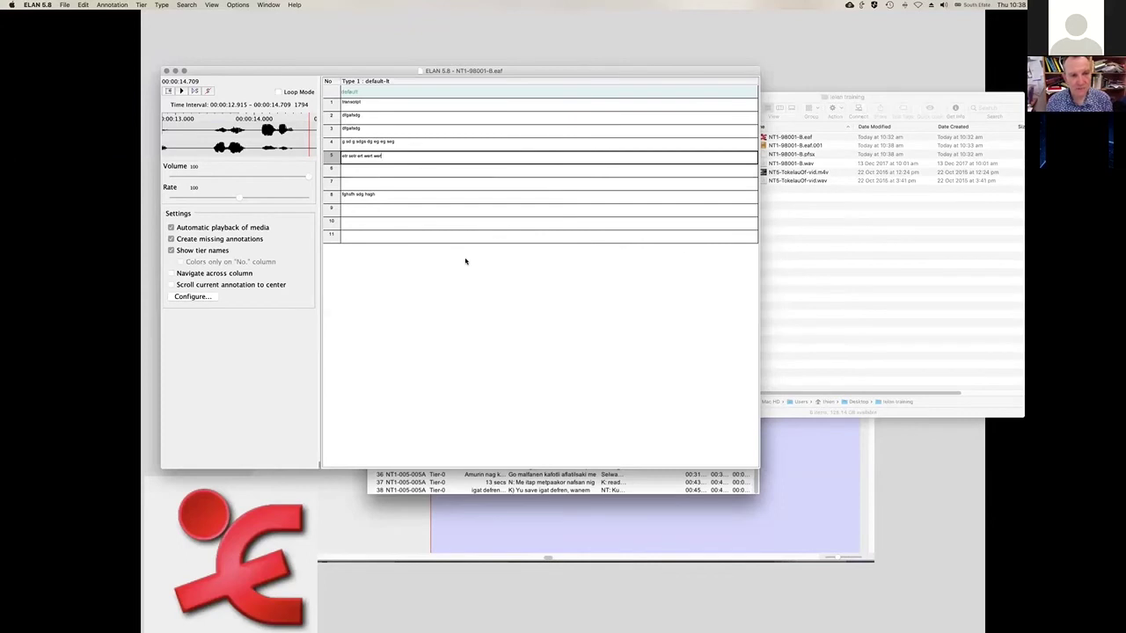
Enable Loop Mode and play the row 5 segment repeatedly
{"action": "left_click", "coordinate": [278, 93]}
{"action": "left_click", "coordinate": [181, 91]}
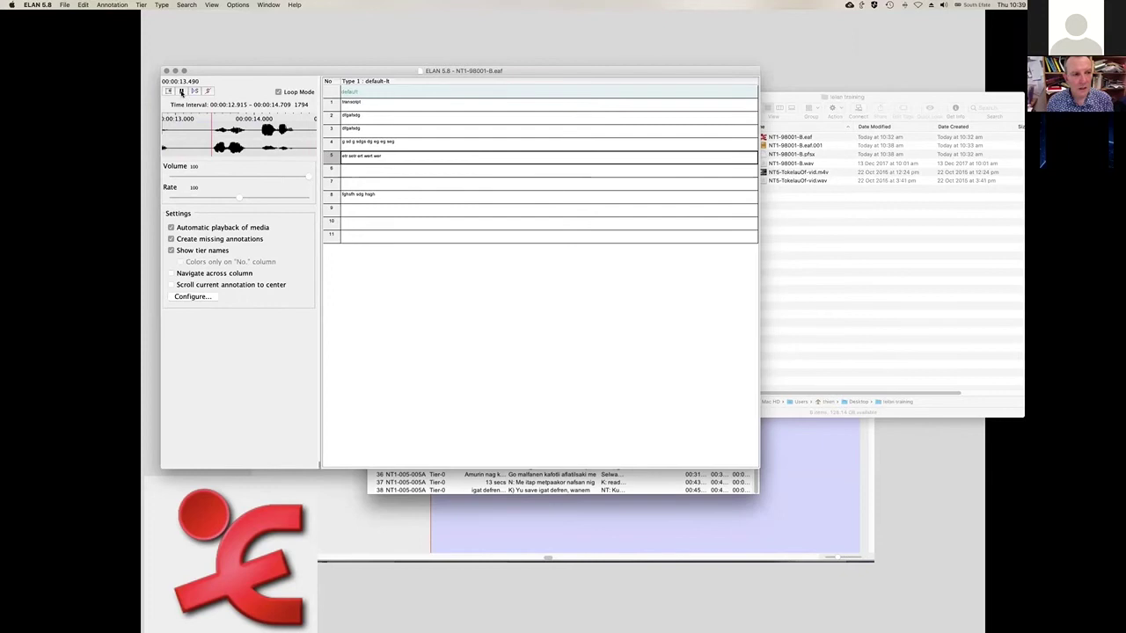
{"action": "left_click", "coordinate": [181, 91]}
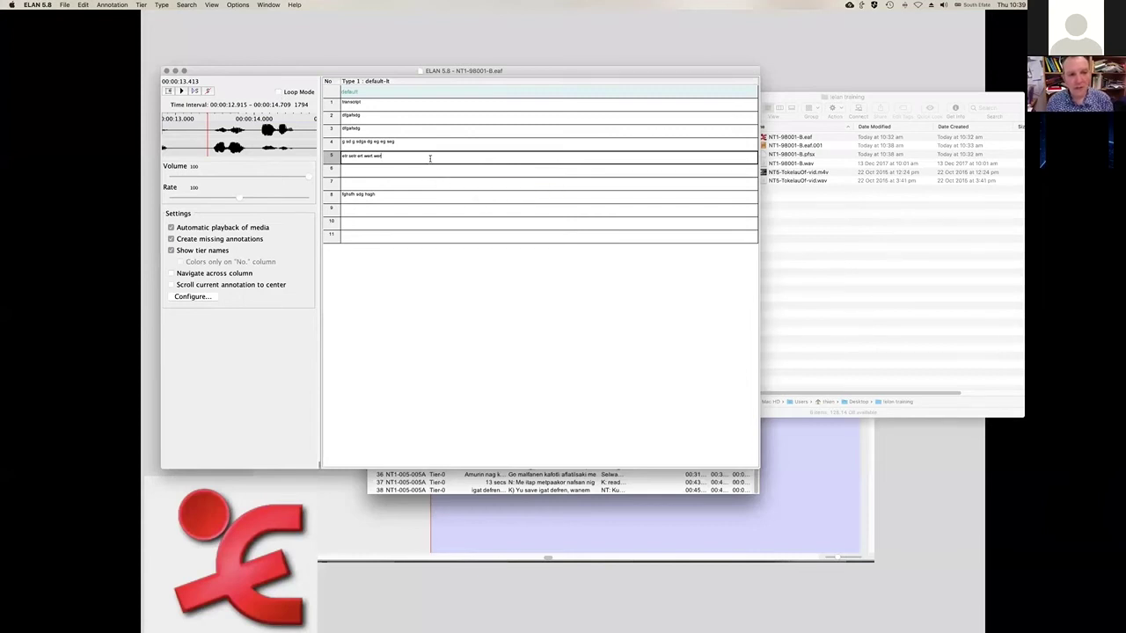
{"action": "left_click", "coordinate": [278, 92]}
{"action": "left_click", "coordinate": [181, 91]}
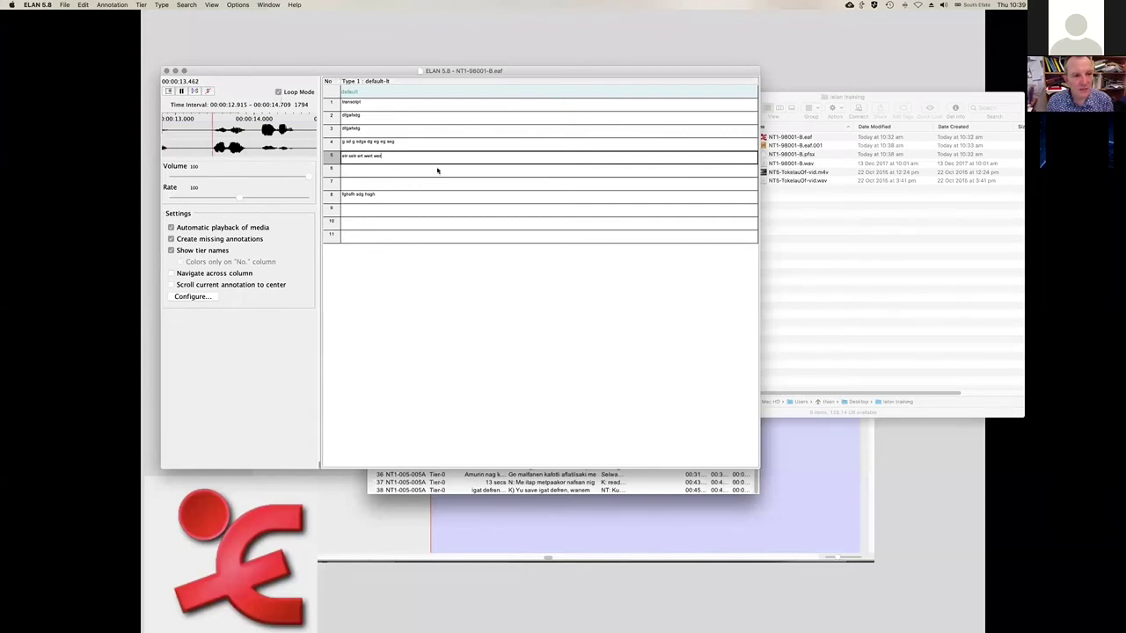
Commit the row 5 transcription and advance through rows 6 and 7 to row 8
{"action": "key", "text": "Return"}
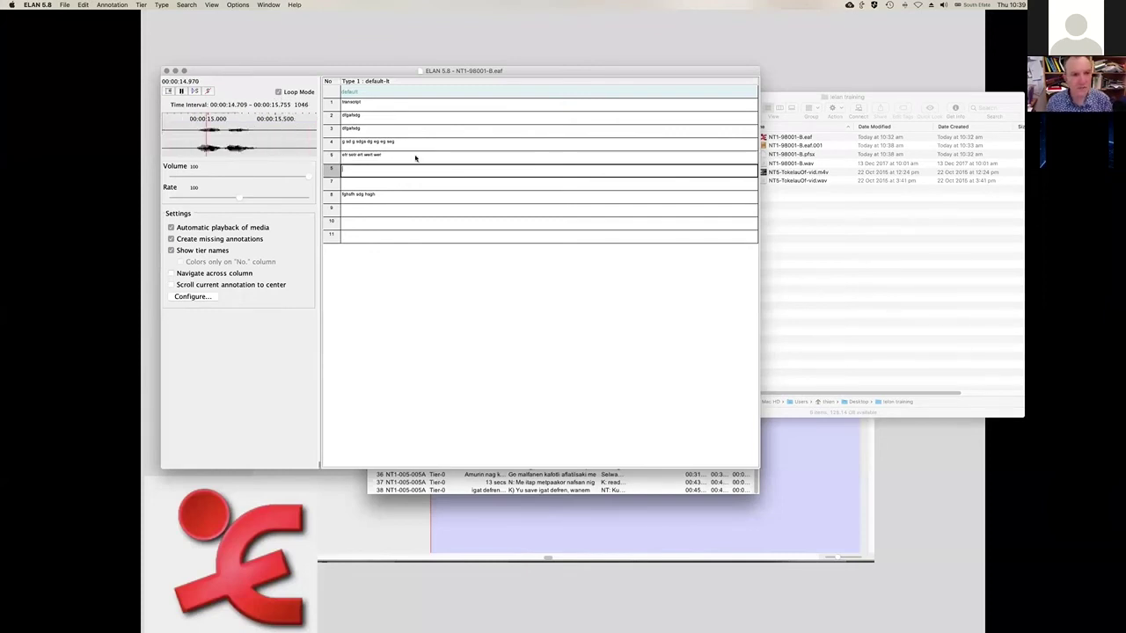
{"action": "key", "text": "Return"}
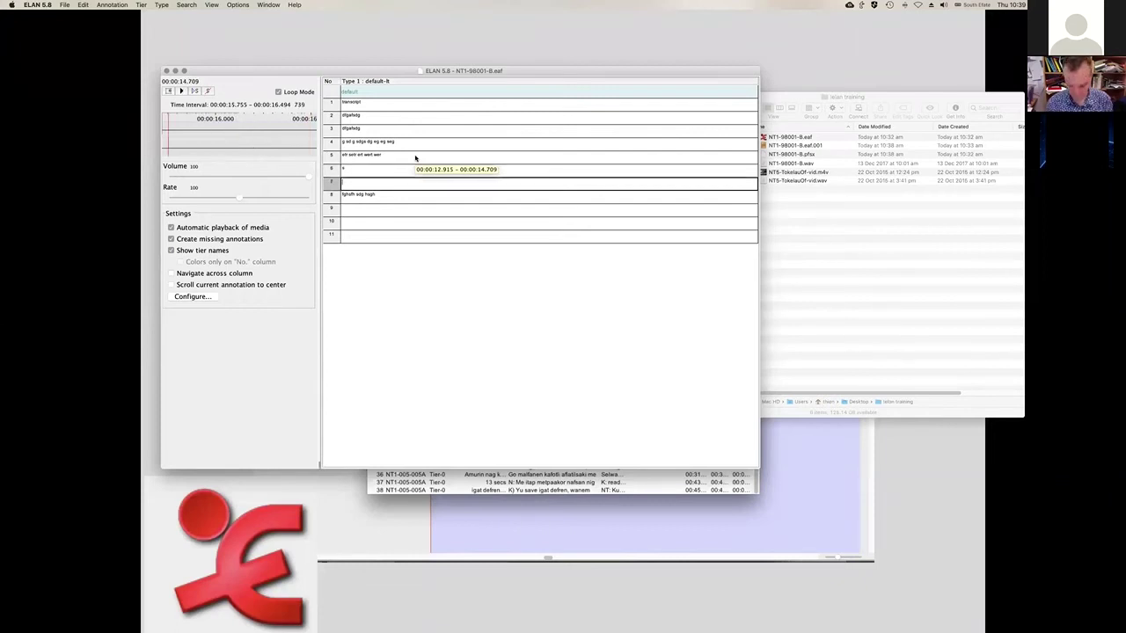
{"action": "key", "text": "Return"}
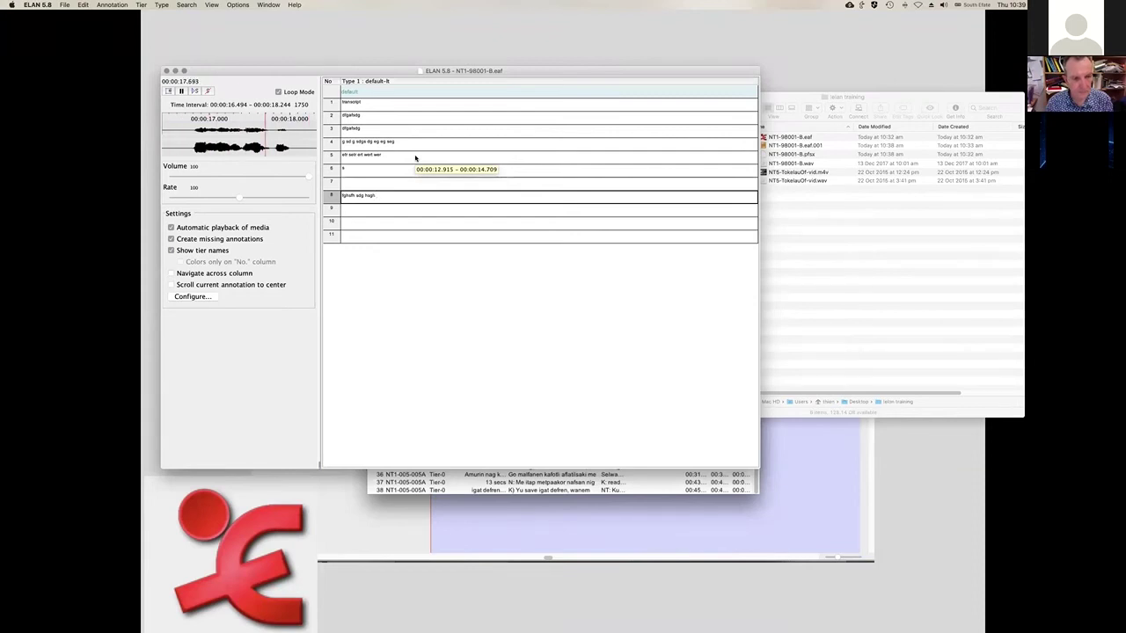
Commit the row 8 transcription, play the row 9 segment and transcribe row 9 as "wergw egwe rgwergweg wg e"
{"action": "key", "text": "Return"}
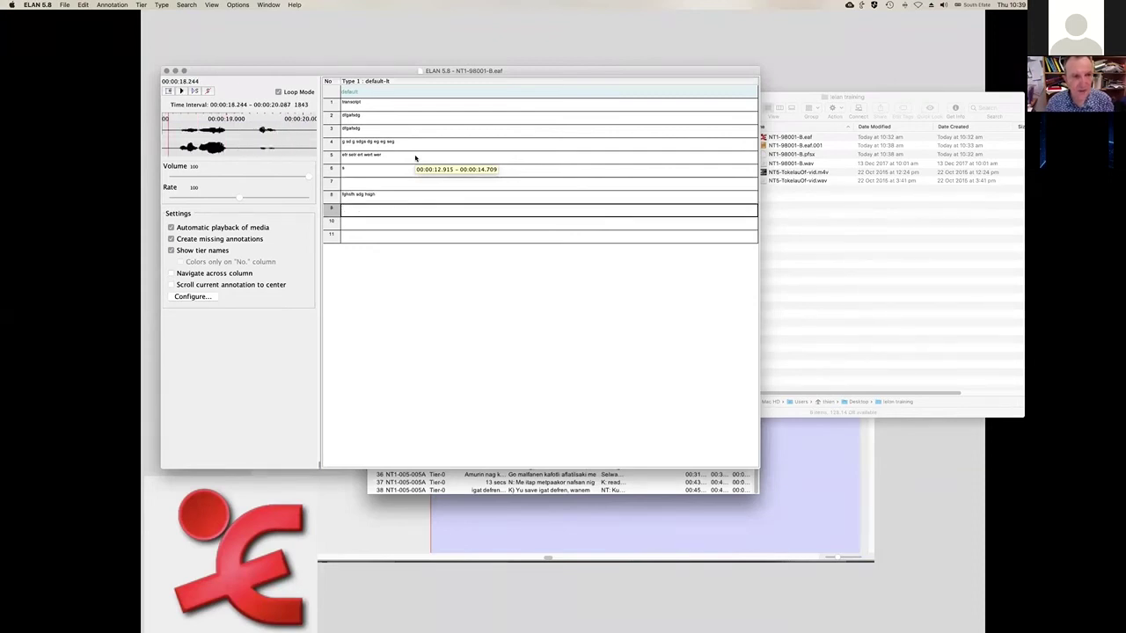
{"action": "left_click", "coordinate": [181, 91]}
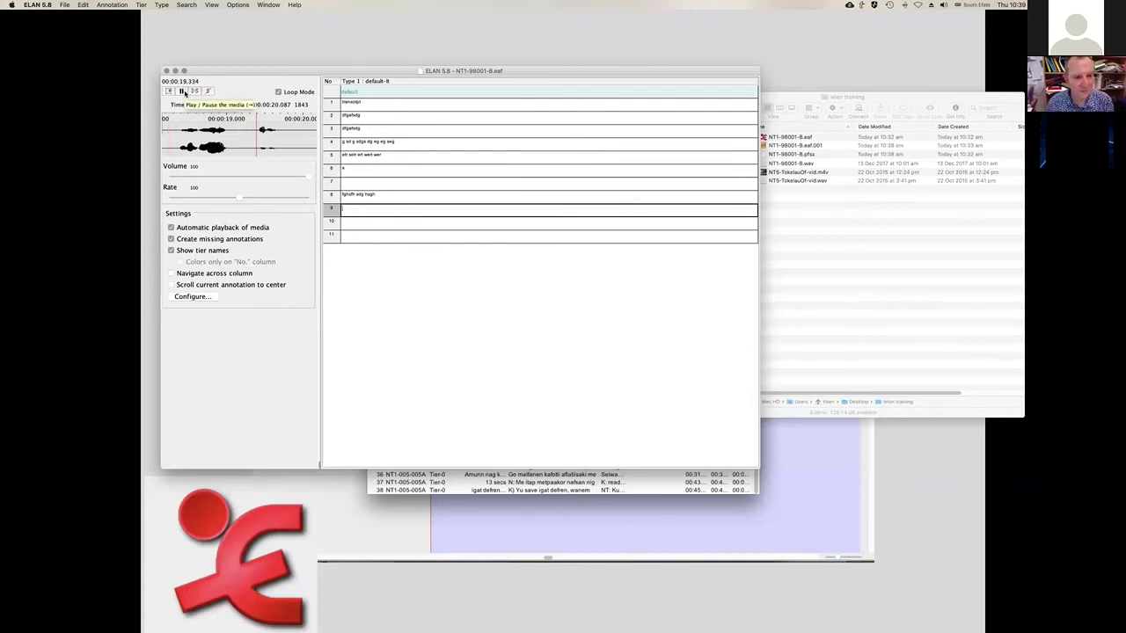
{"action": "left_click", "coordinate": [182, 92]}
{"action": "type", "text": "wergw egwe rgwengweg wg e"}
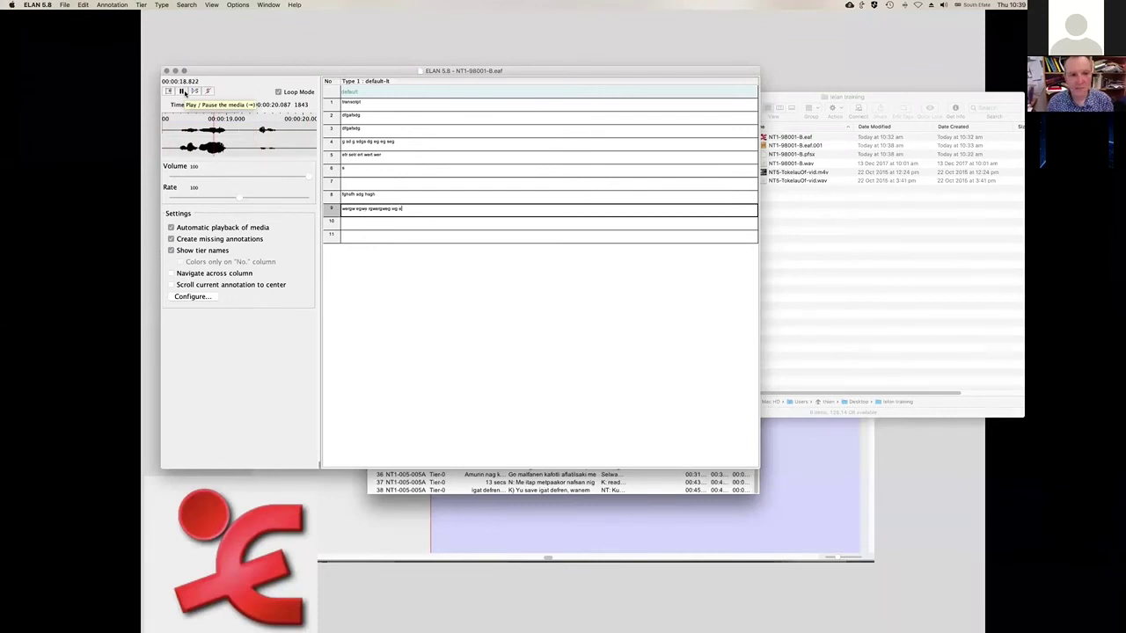
{"action": "key", "text": "Return"}
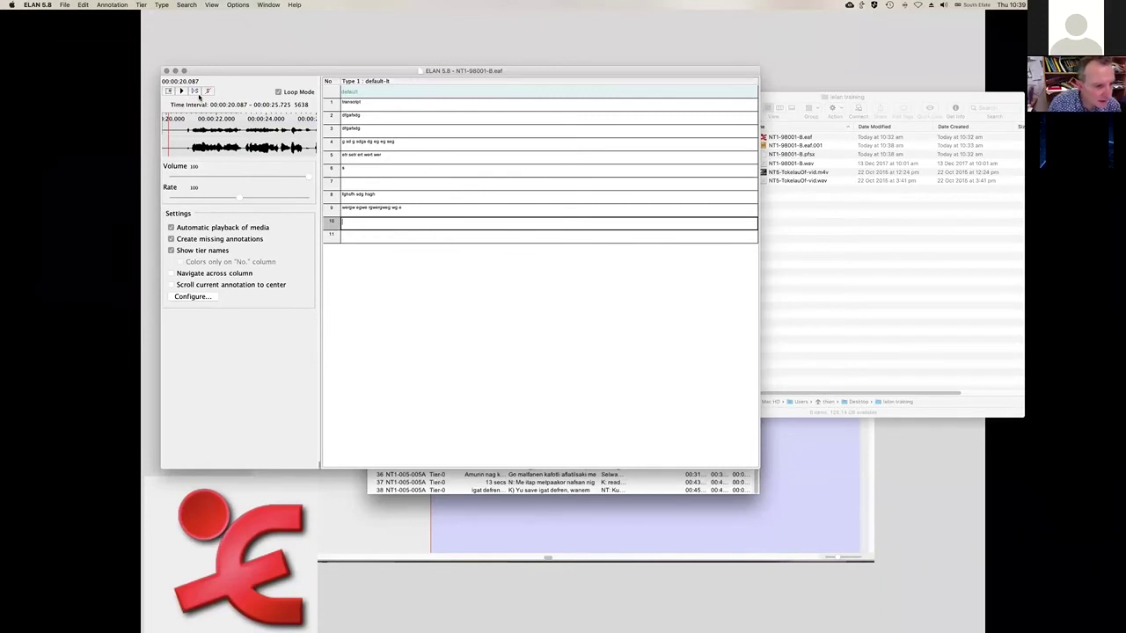
Play the row 10 segment, transcribe row 10 as "sdfg sdger agsrg rts es gserg serg sg" and commit it
{"action": "key", "text": "Tab"}
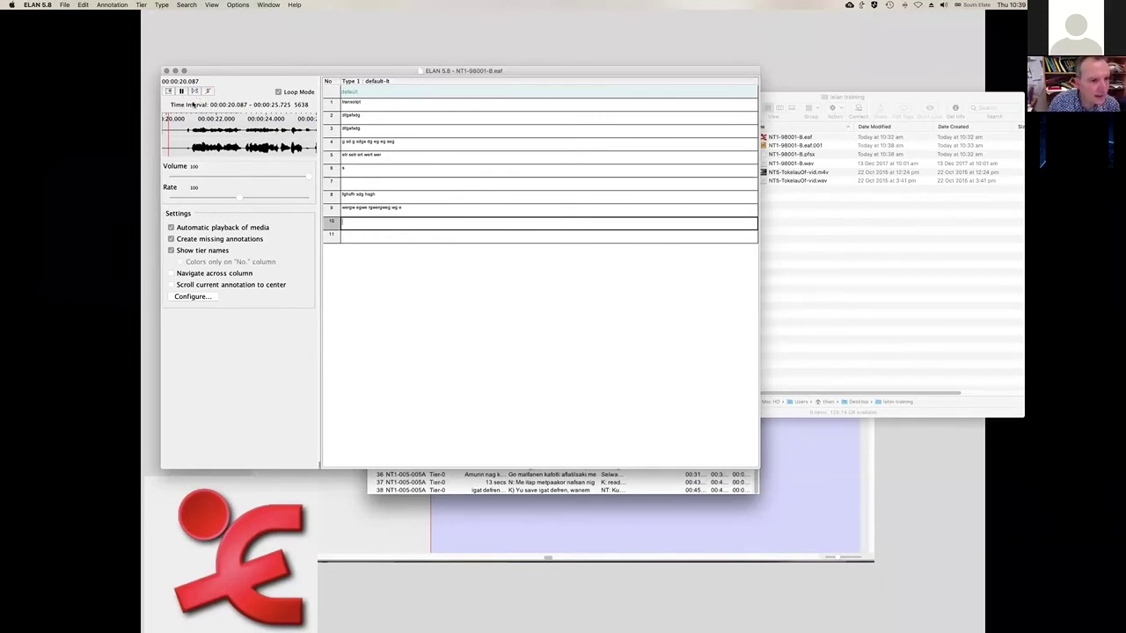
{"action": "type", "text": "sdfg sdger agerg"}
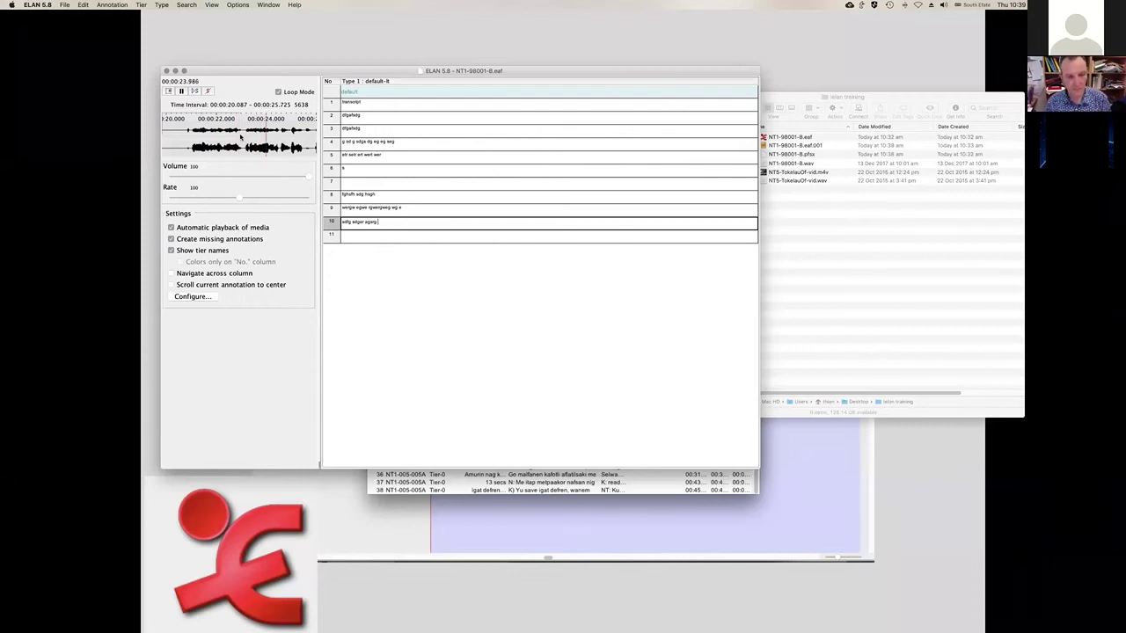
{"action": "type", "text": " rb es gderg aerg sg"}
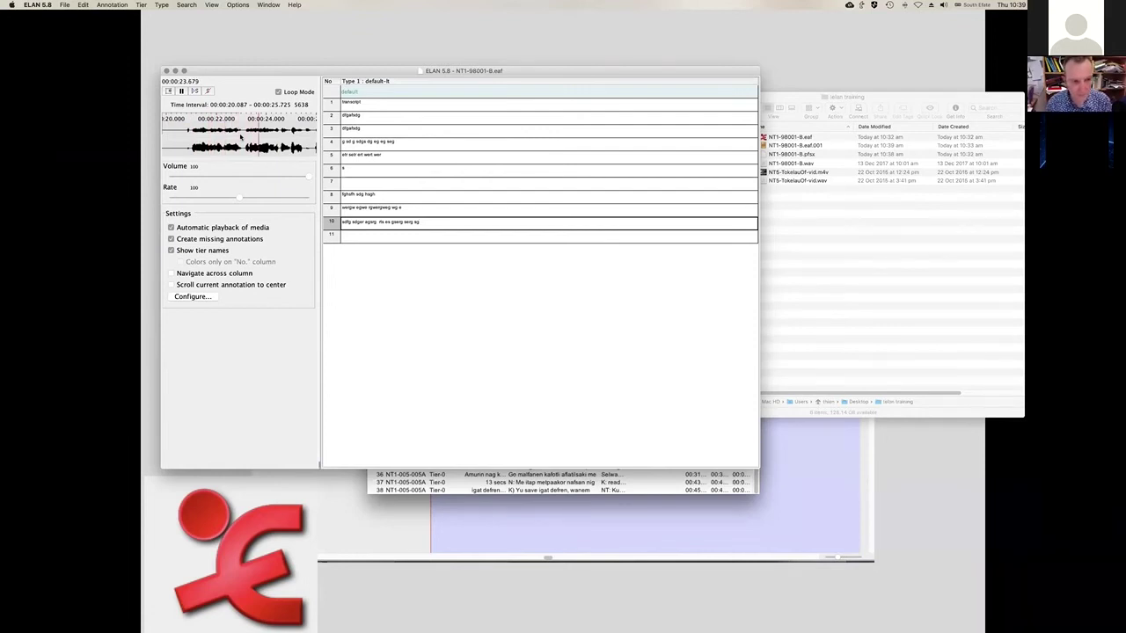
{"action": "key", "text": "Return"}
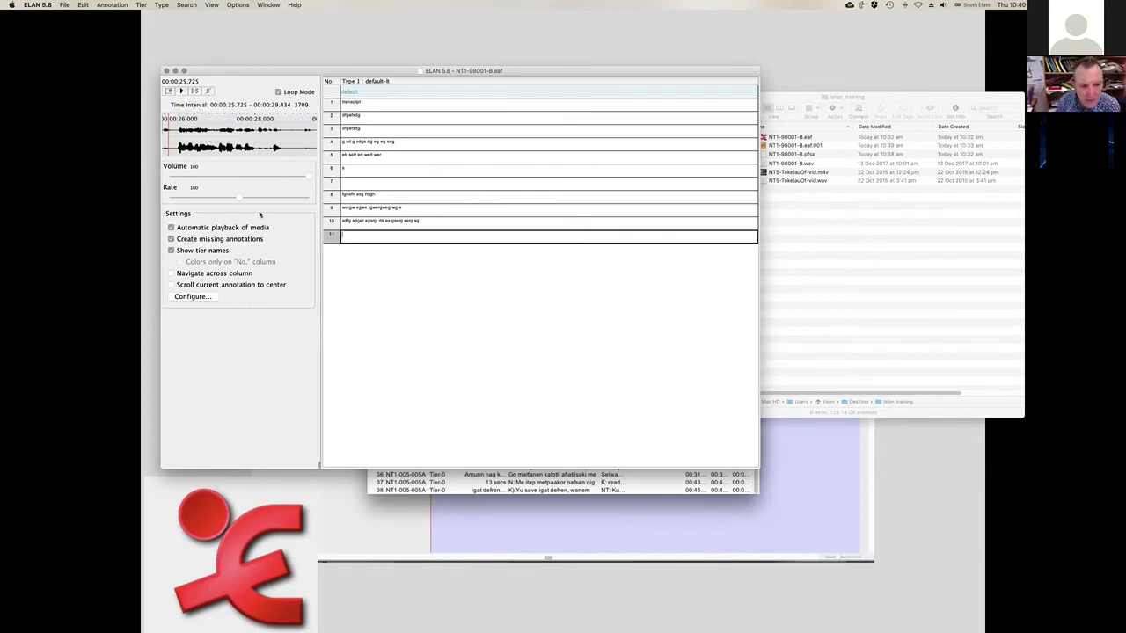
Raise the computer's sound volume
{"action": "mouse_move", "coordinate": [241, 200]}
{"action": "left_mouse_down"}
{"action": "mouse_move", "coordinate": [225, 200]}
{"action": "mouse_move", "coordinate": [264, 200]}
{"action": "mouse_move", "coordinate": [240, 198]}
{"action": "left_mouse_up"}
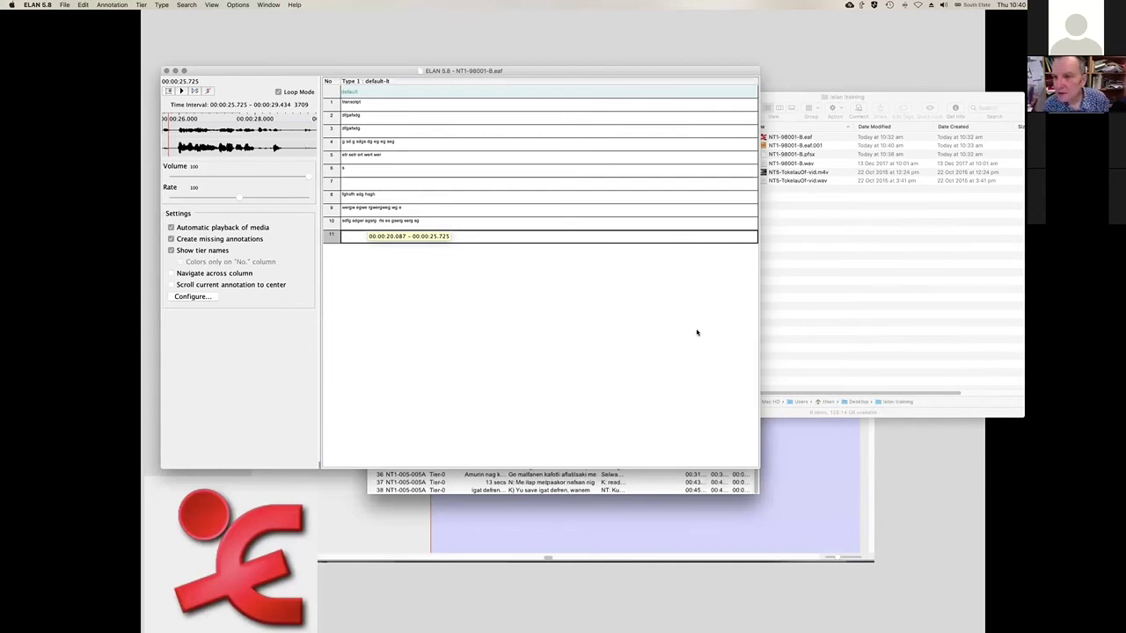
{"action": "key", "text": "XF86AudioRaiseVolume"}
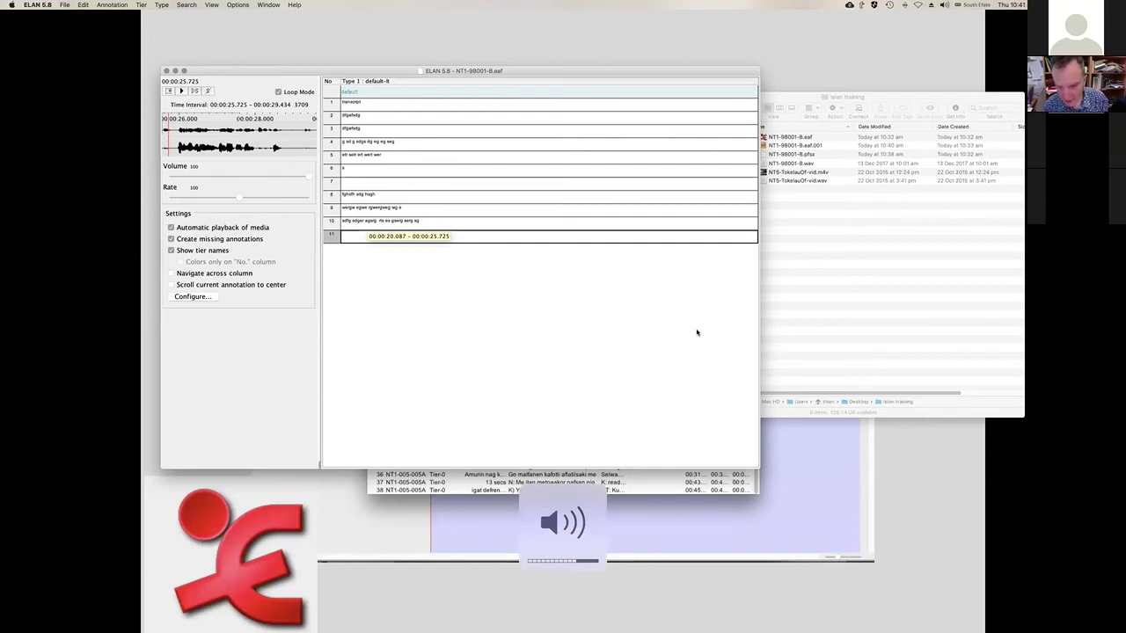
{"action": "key", "text": "XF86AudioRaiseVolume"}
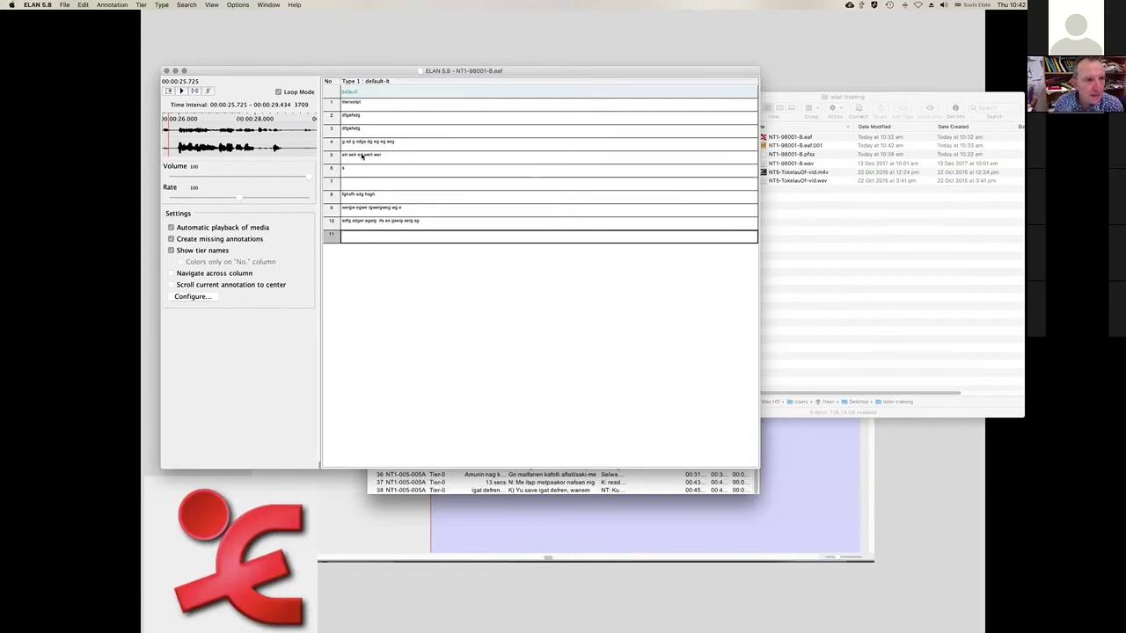
View the transcribed annotations on the timeline in Annotation Mode and return to Transcription Mode
{"action": "left_click", "coordinate": [244, 4]}
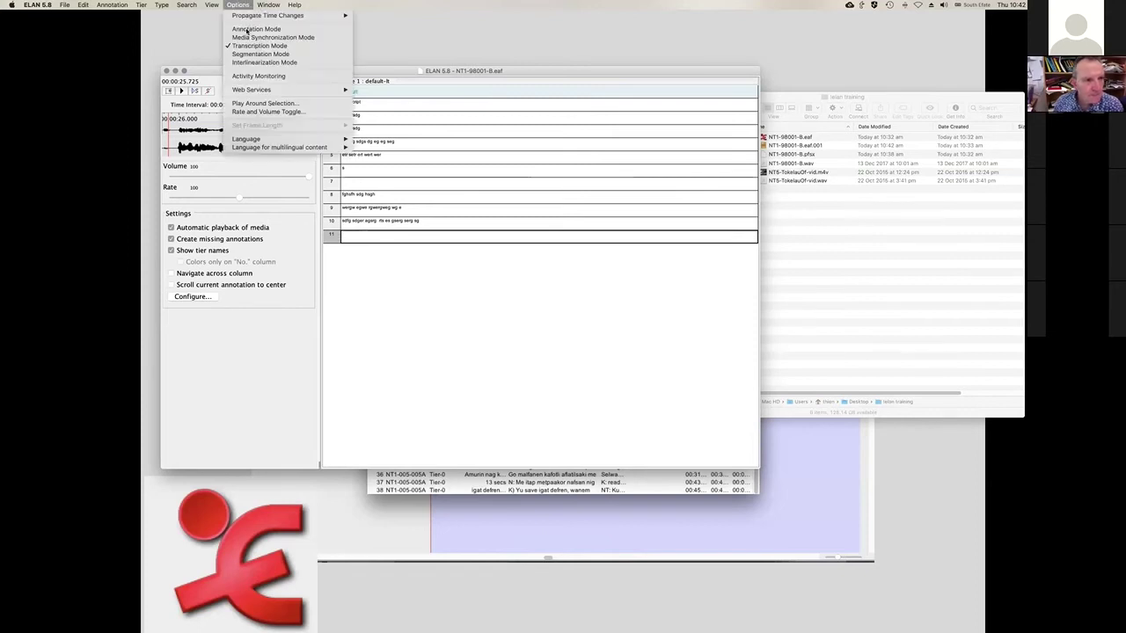
{"action": "left_click", "coordinate": [248, 33]}
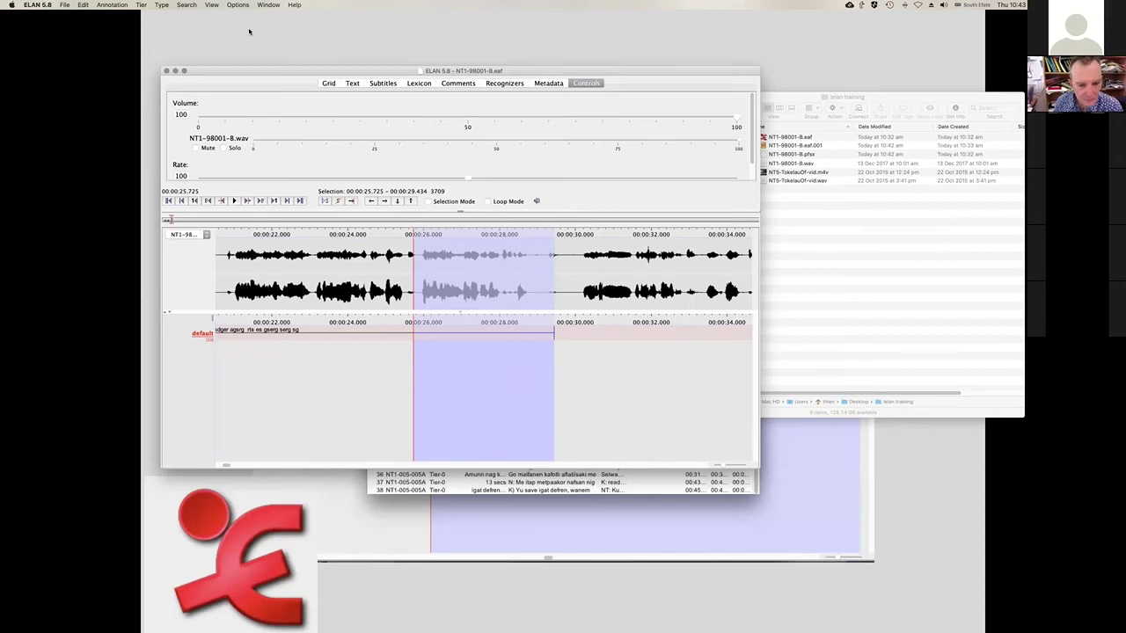
{"action": "left_click", "coordinate": [234, 5]}
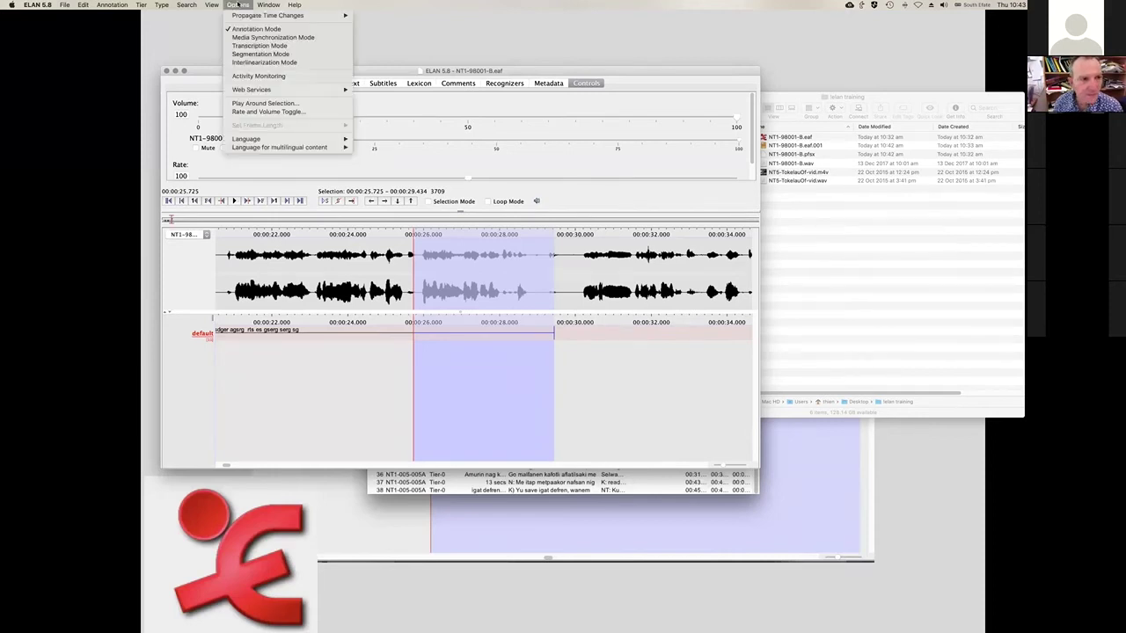
{"action": "left_click", "coordinate": [255, 45]}
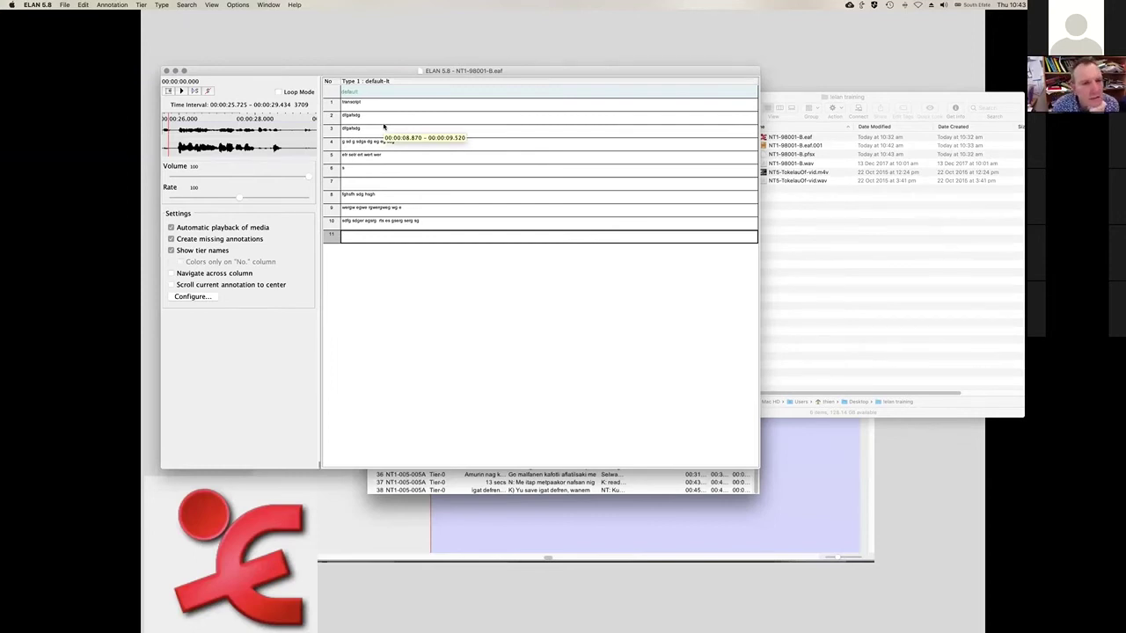
Choose a larger font size in the Transcription Mode settings and apply it, keeping the tier selection as it is
{"action": "left_click", "coordinate": [191, 296]}
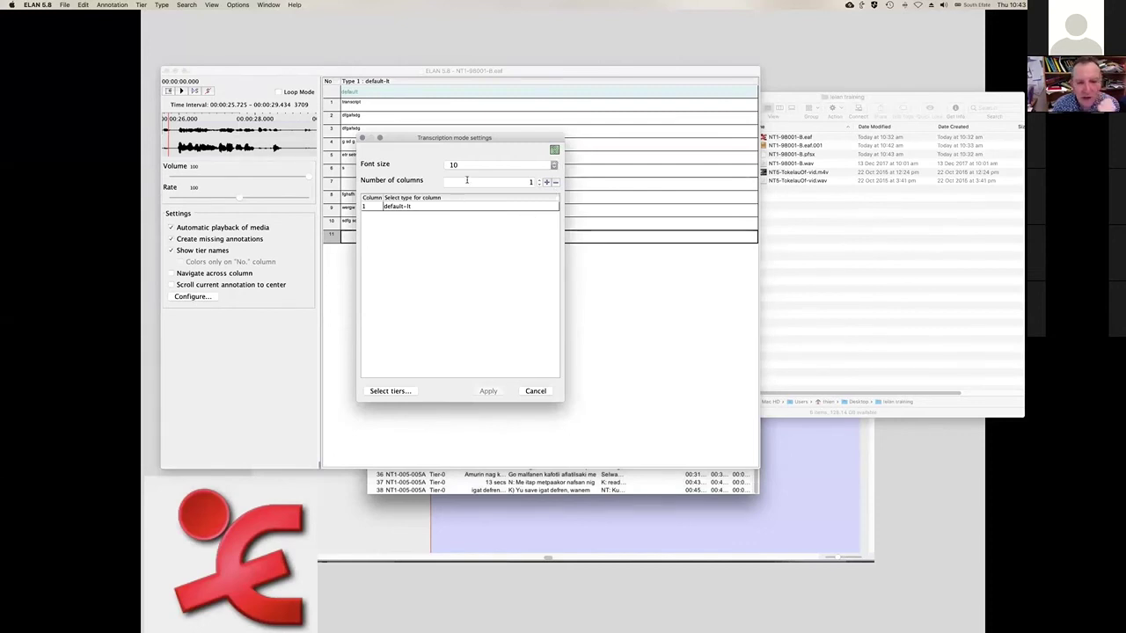
{"action": "left_click", "coordinate": [409, 391]}
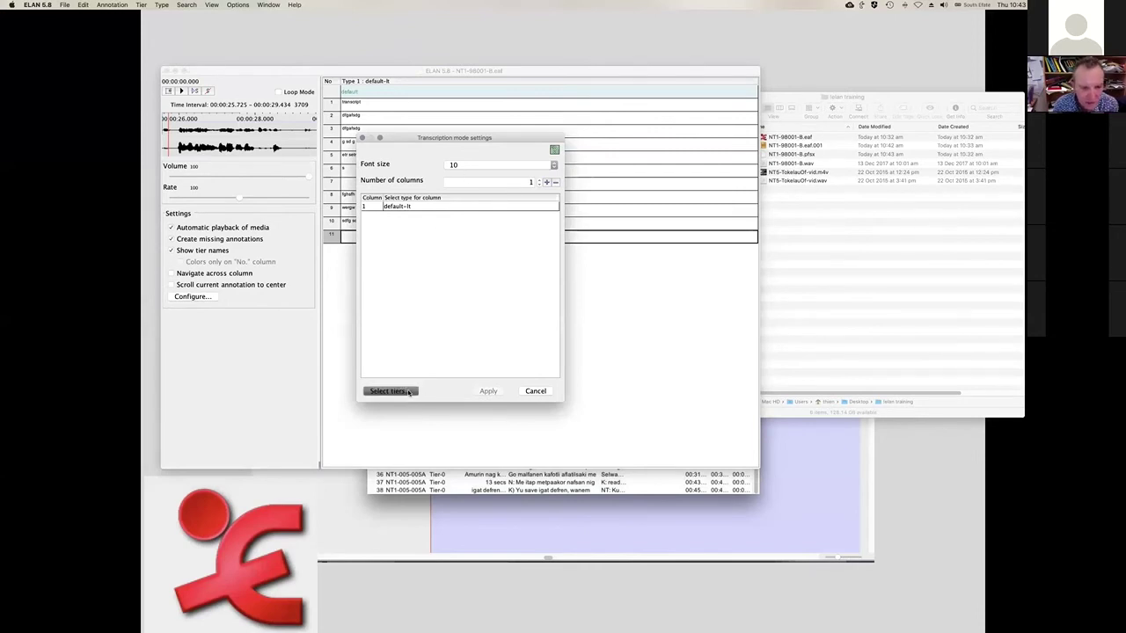
{"action": "left_click", "coordinate": [490, 366]}
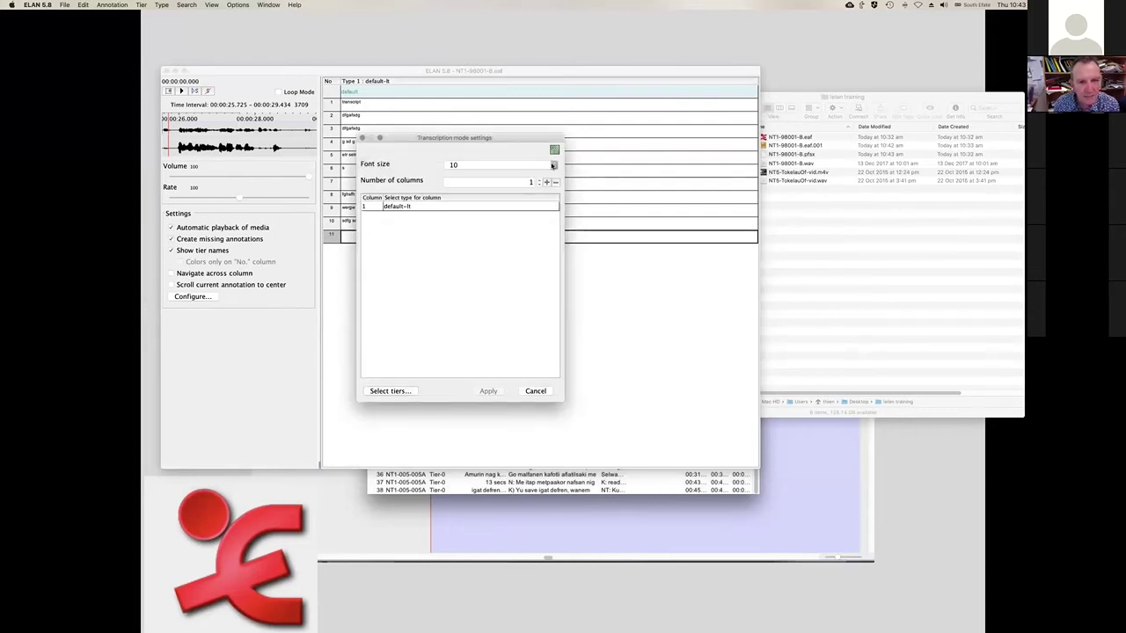
{"action": "left_click", "coordinate": [552, 165]}
{"action": "left_click", "coordinate": [547, 169]}
{"action": "left_click", "coordinate": [553, 165]}
{"action": "left_click", "coordinate": [492, 188]}
{"action": "left_click", "coordinate": [476, 393]}
Look over the editing and tier commands available for the row 5 annotation
{"action": "right_click", "coordinate": [370, 168]}
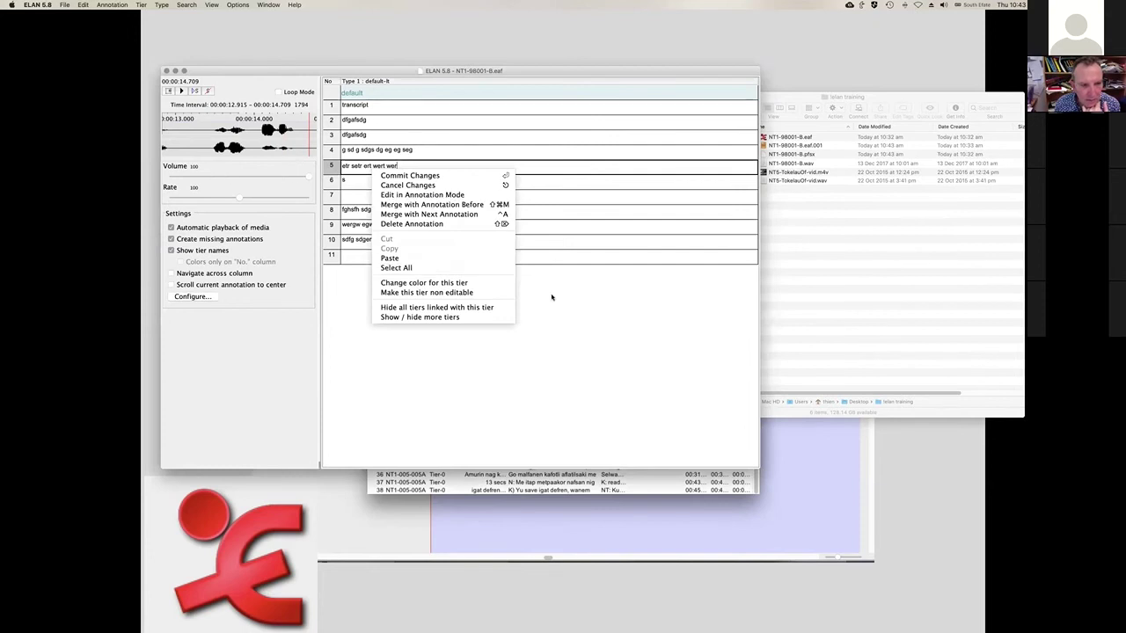
{"action": "left_click", "coordinate": [581, 306]}
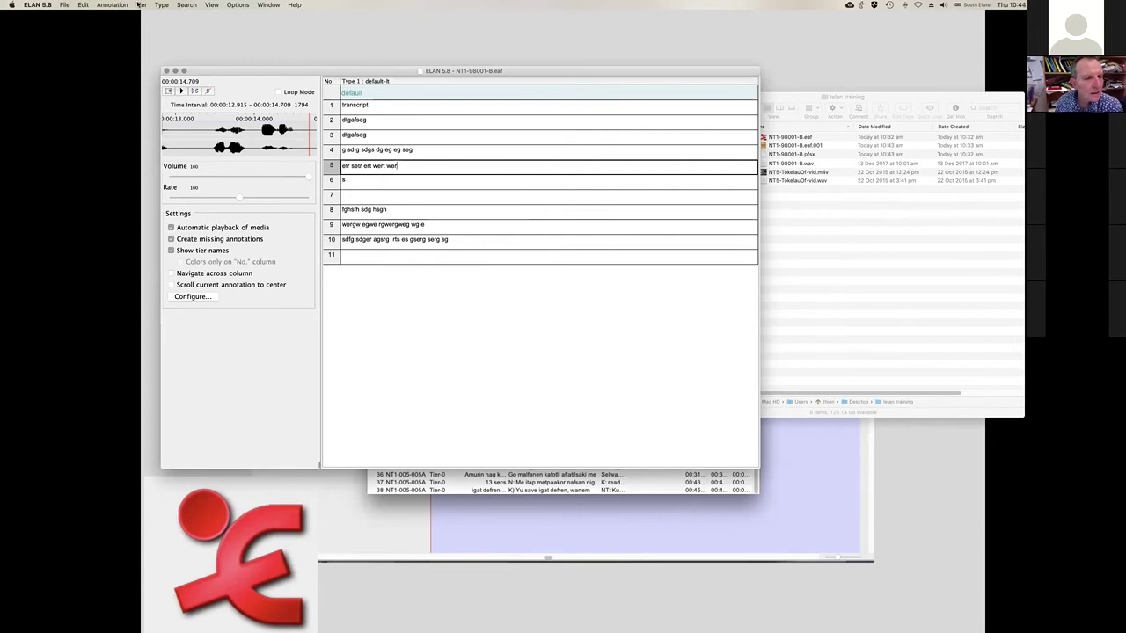
Examine the content language and input method choices in the default tier's attributes, closing the dialog without changing them
{"action": "left_click", "coordinate": [141, 5]}
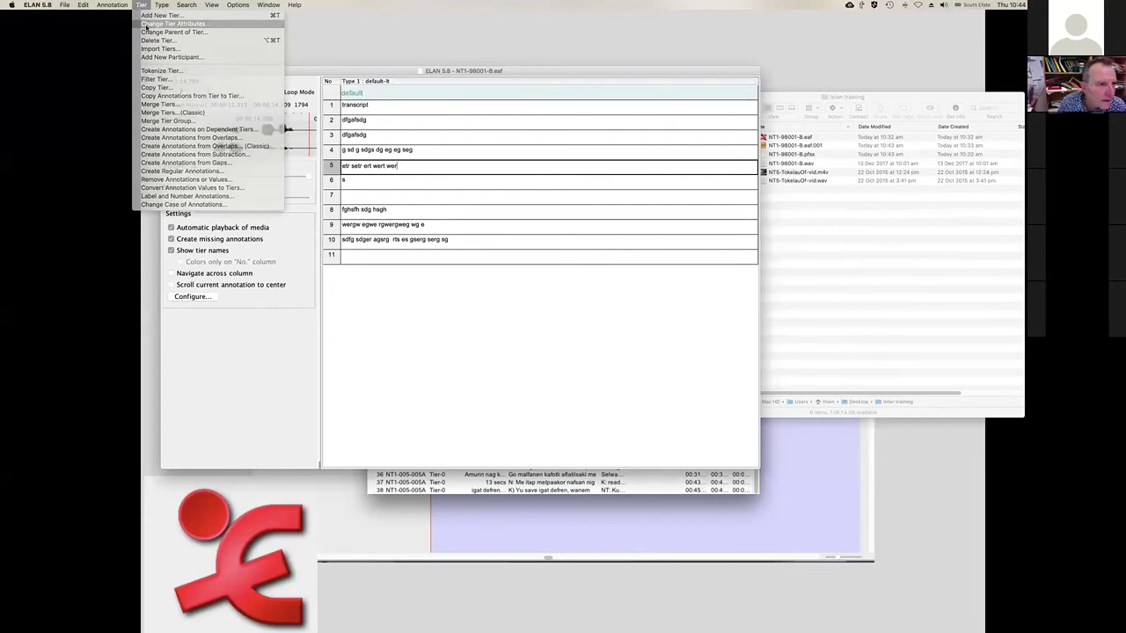
{"action": "left_click", "coordinate": [149, 23]}
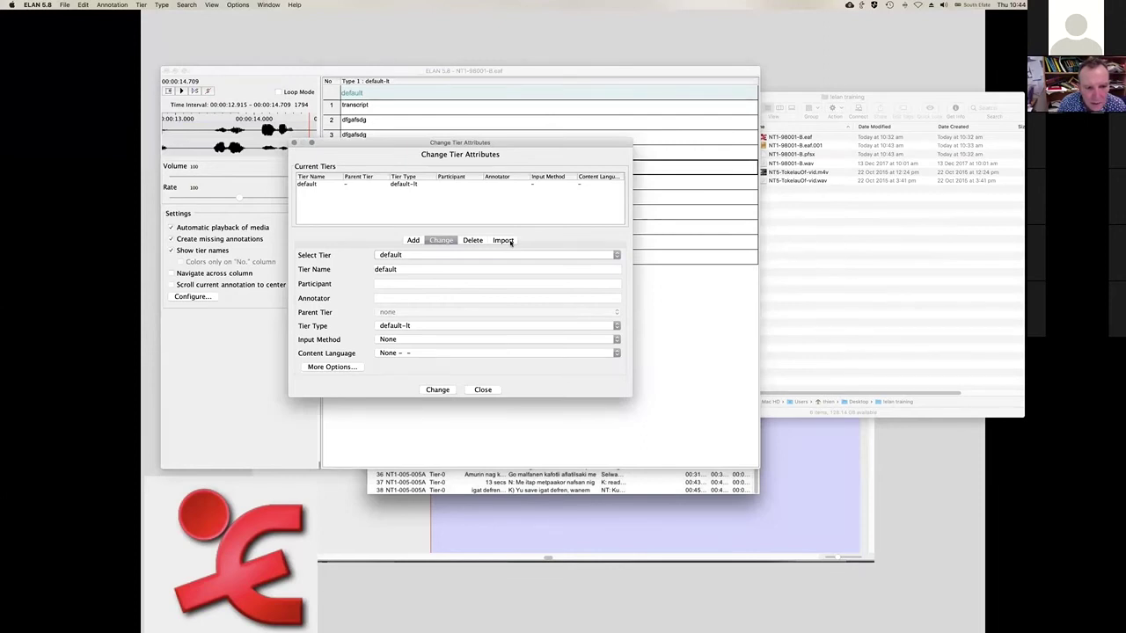
{"action": "left_click", "coordinate": [431, 353]}
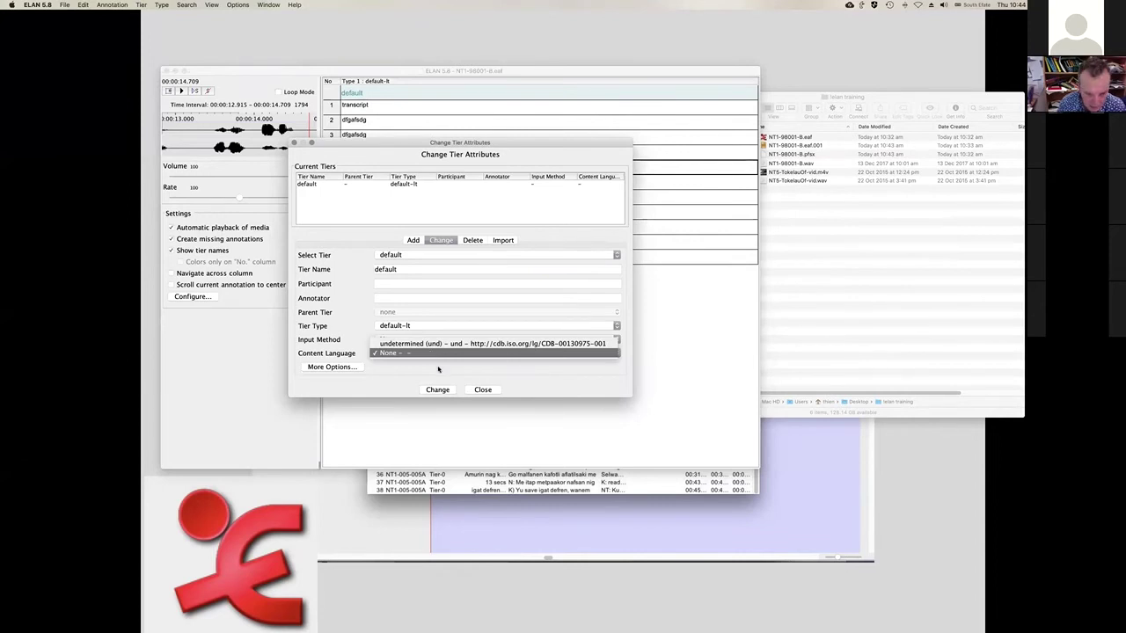
{"action": "left_click", "coordinate": [440, 369]}
{"action": "left_click", "coordinate": [439, 340]}
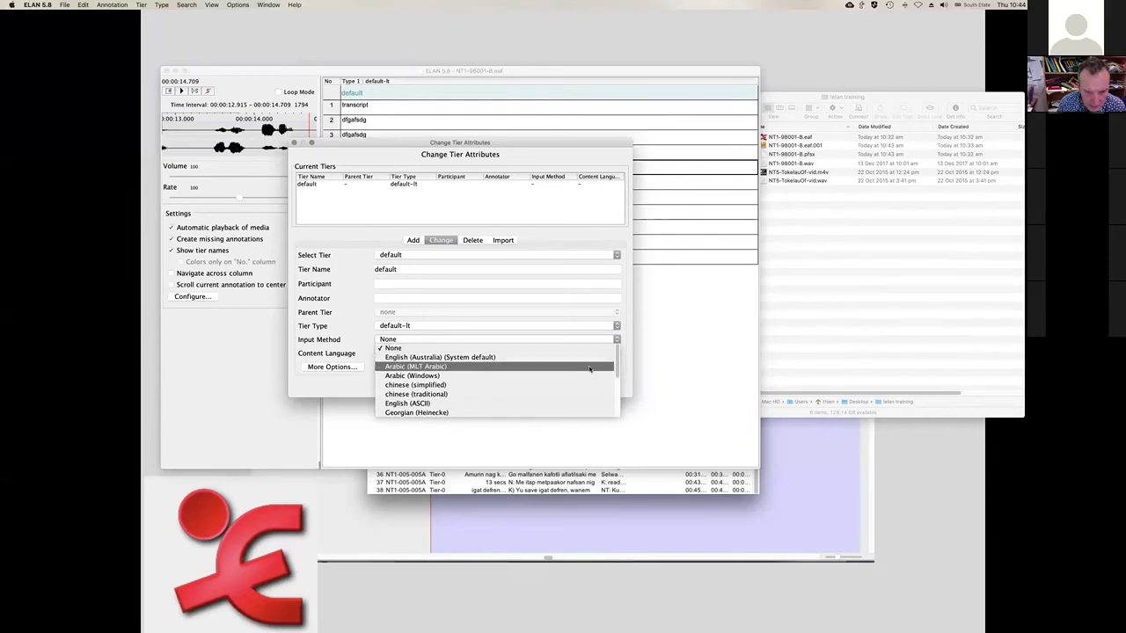
{"action": "left_click_drag", "start_coordinate": [619, 355], "coordinate": [616, 391]}
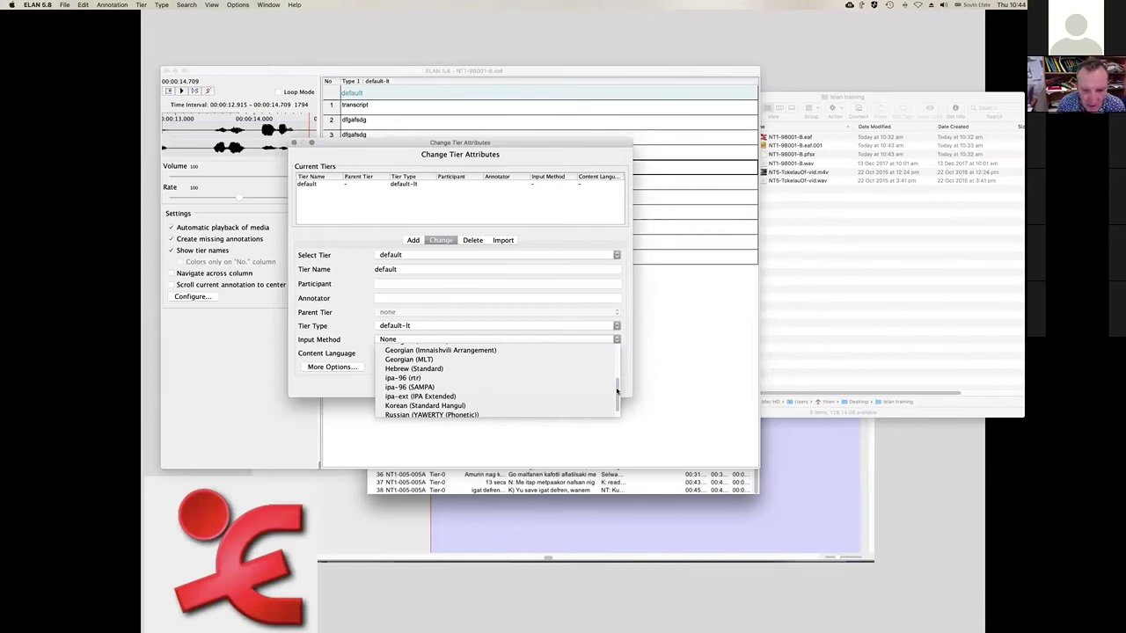
{"action": "left_click_drag", "start_coordinate": [617, 392], "coordinate": [617, 394]}
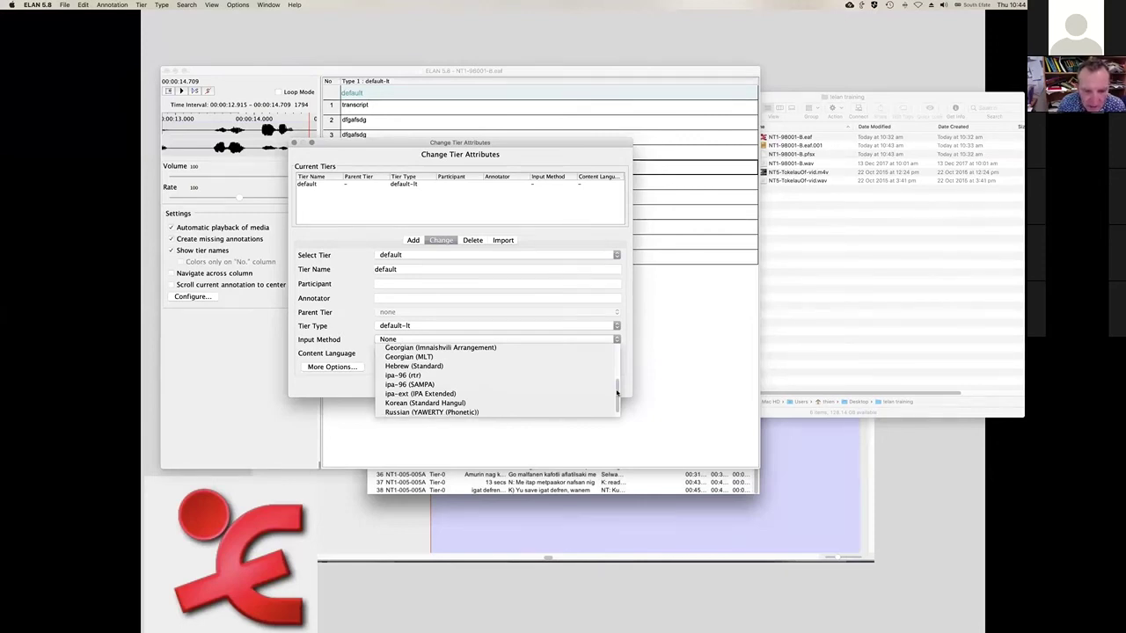
{"action": "left_click_drag", "start_coordinate": [616, 394], "coordinate": [618, 350]}
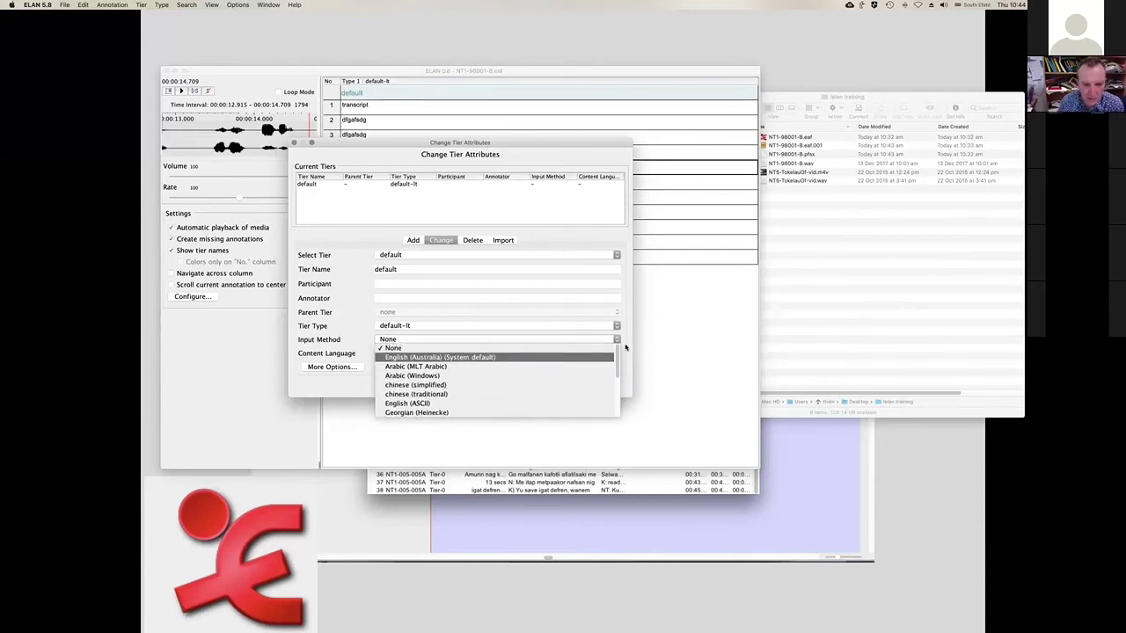
{"action": "left_click_drag", "start_coordinate": [616, 361], "coordinate": [618, 421]}
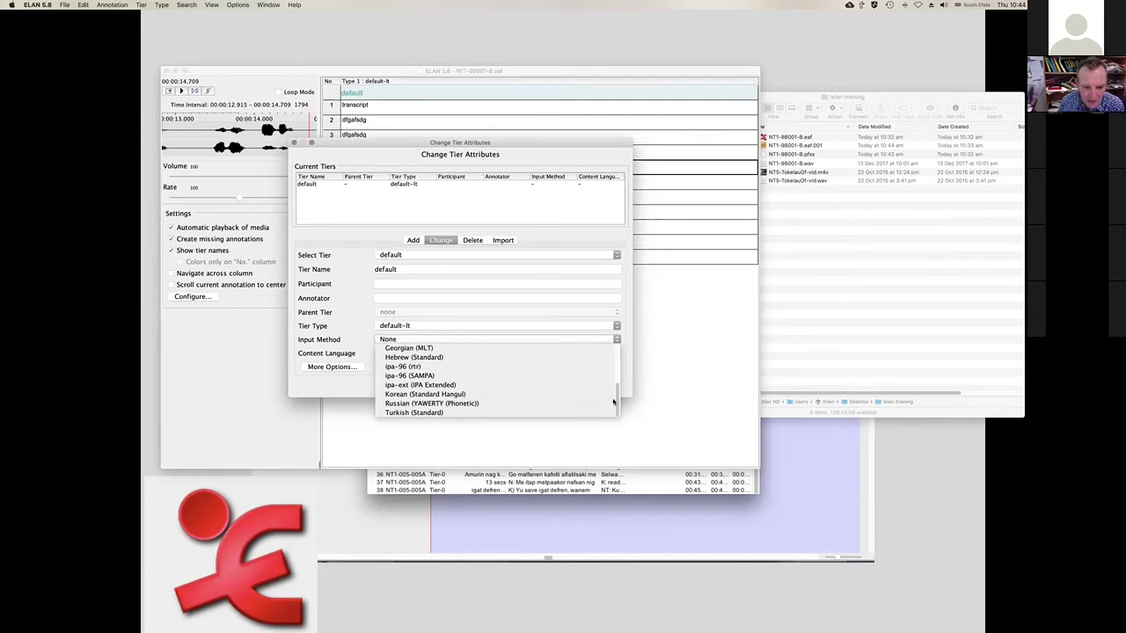
{"action": "left_click_drag", "start_coordinate": [614, 402], "coordinate": [620, 347]}
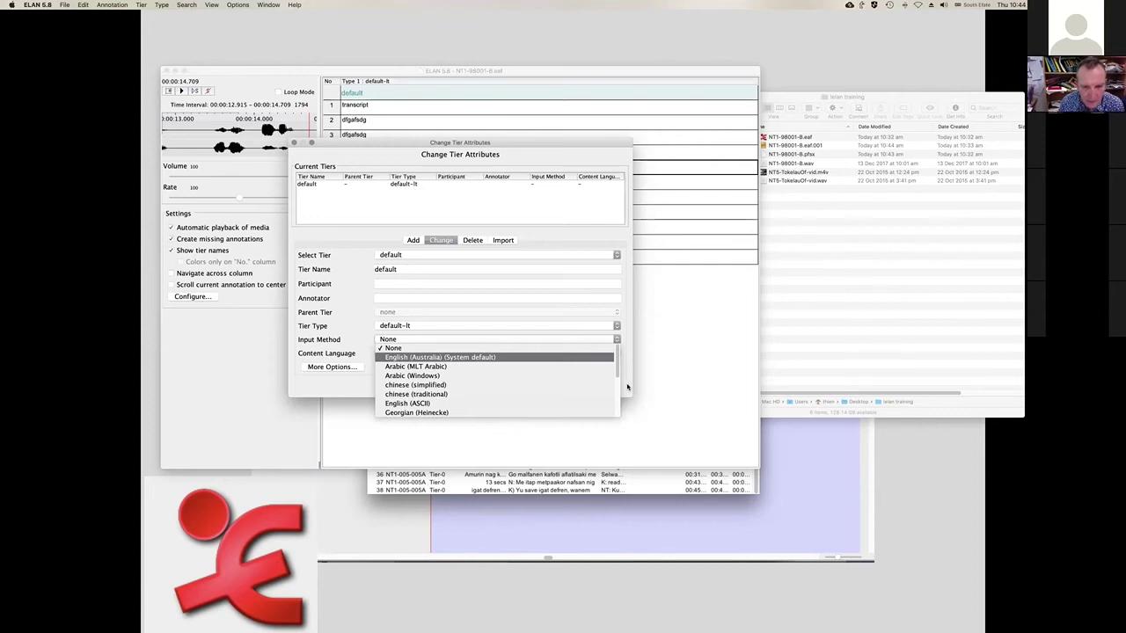
{"action": "left_click", "coordinate": [626, 386]}
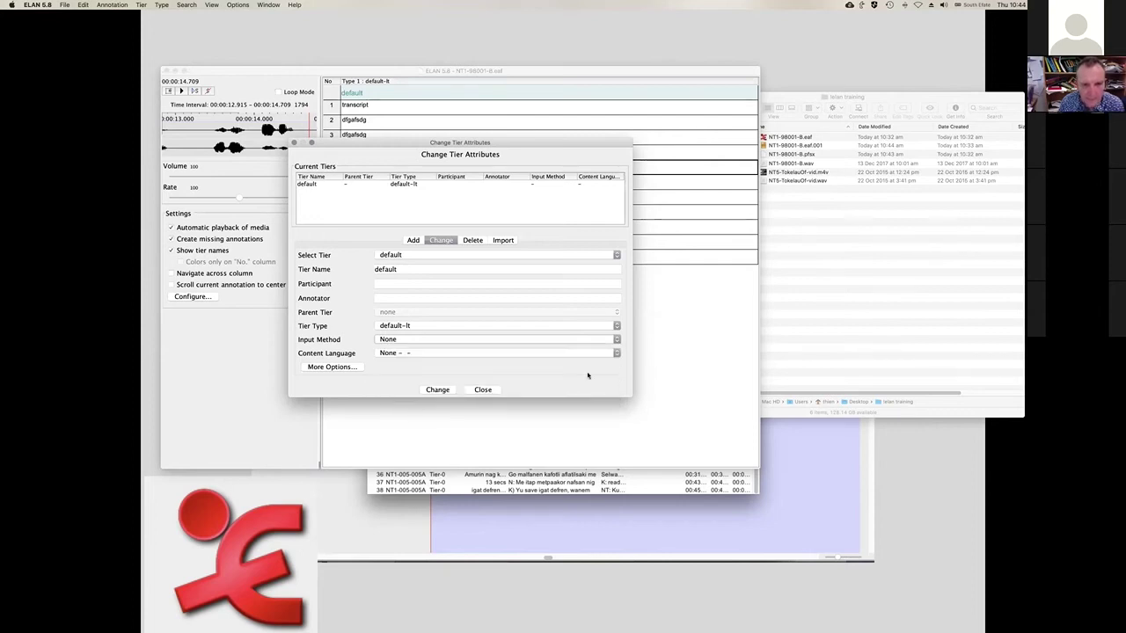
{"action": "left_click", "coordinate": [481, 392]}
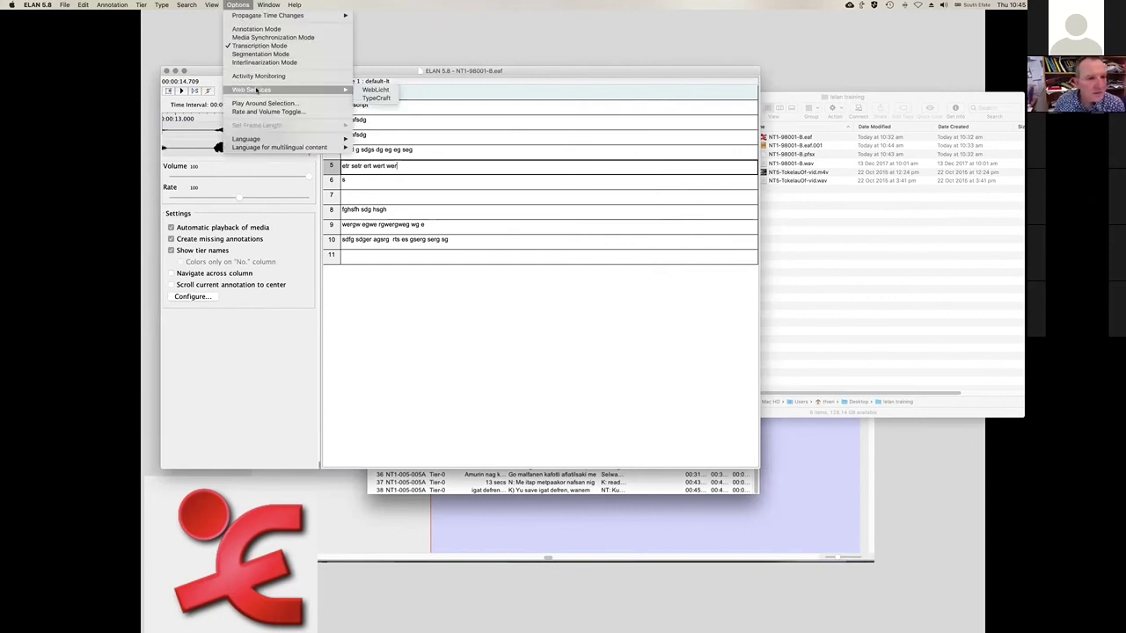
Switch to Annotation Mode and collapse the waveform area to give the tier area more height
{"action": "left_click", "coordinate": [252, 30]}
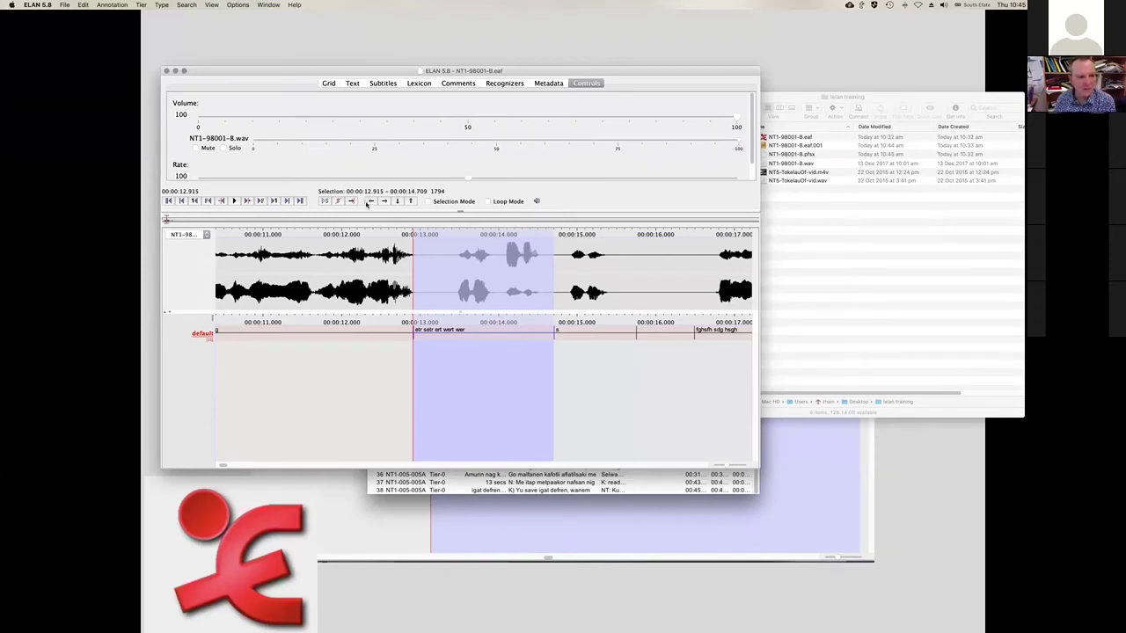
{"action": "mouse_move", "coordinate": [505, 268]}
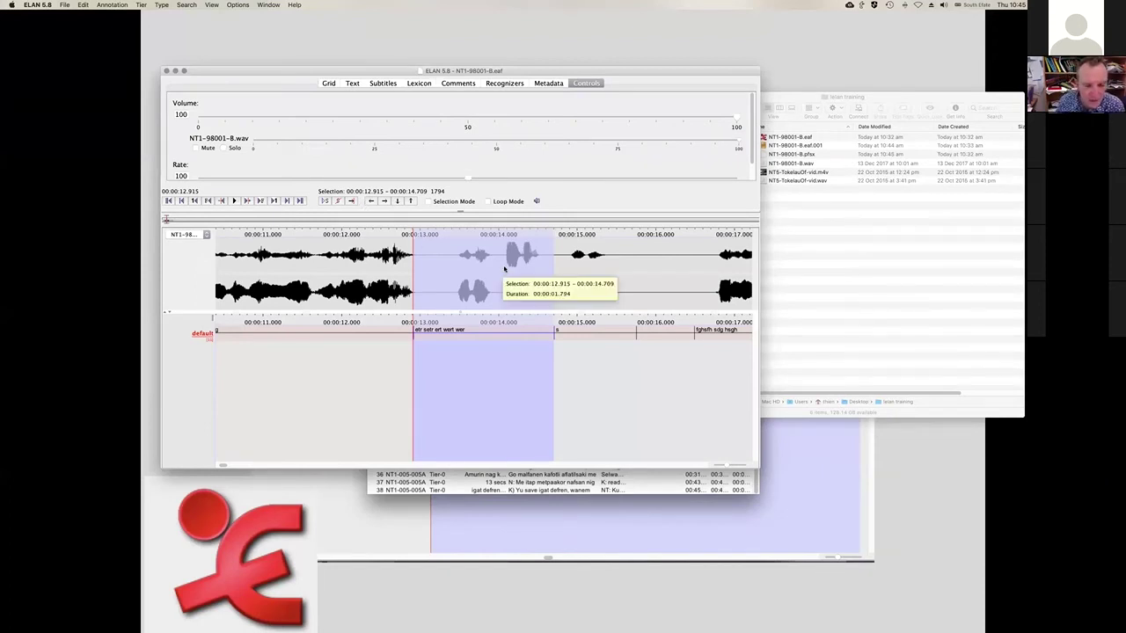
{"action": "scroll", "coordinate": [451, 270], "scroll_direction": "left", "scroll_amount": 1}
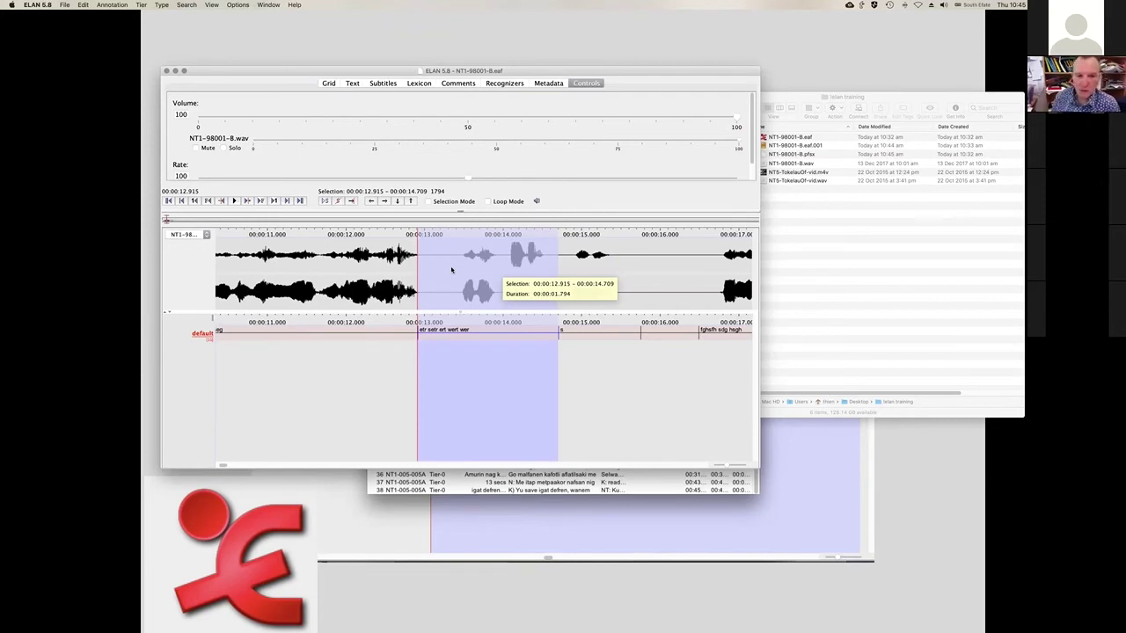
{"action": "left_click_drag", "start_coordinate": [460, 311], "coordinate": [450, 239]}
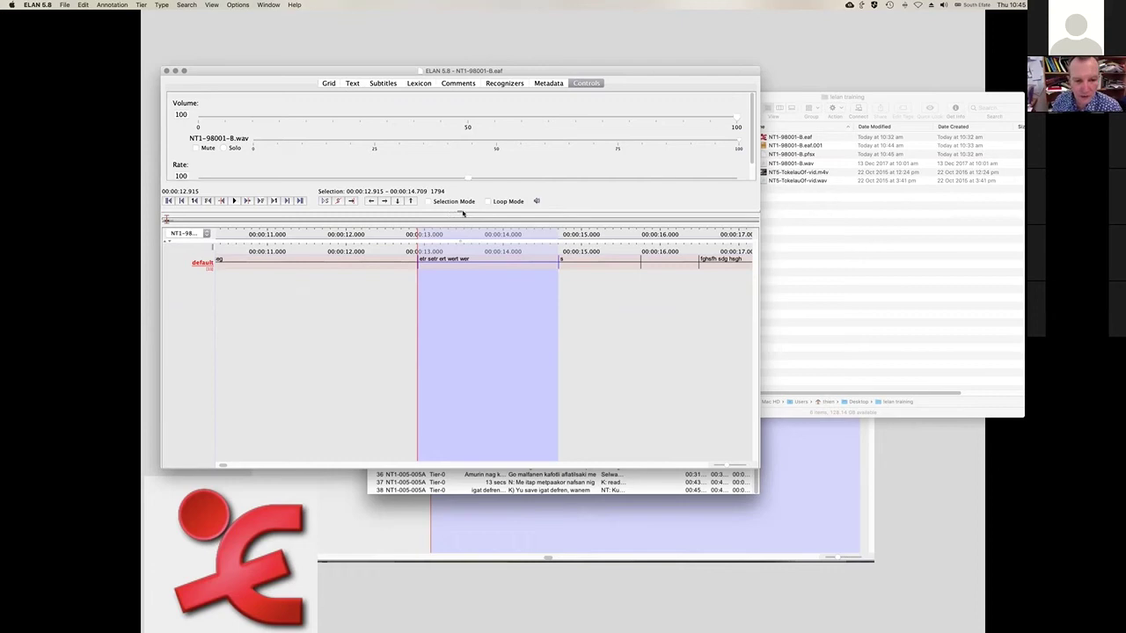
Enlarge the waveform area so both audio channels show fully, and clear the current time selection
{"action": "left_click_drag", "start_coordinate": [461, 212], "coordinate": [462, 226]}
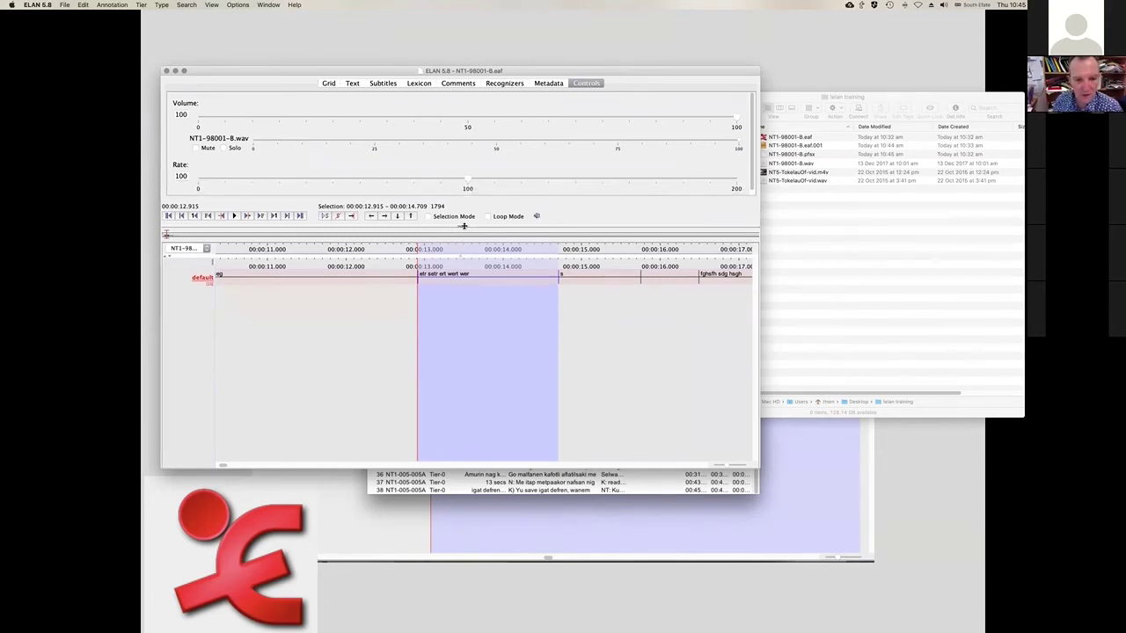
{"action": "mouse_move", "coordinate": [460, 227]}
{"action": "left_mouse_down"}
{"action": "mouse_move", "coordinate": [459, 212]}
{"action": "mouse_move", "coordinate": [458, 344]}
{"action": "left_mouse_up"}
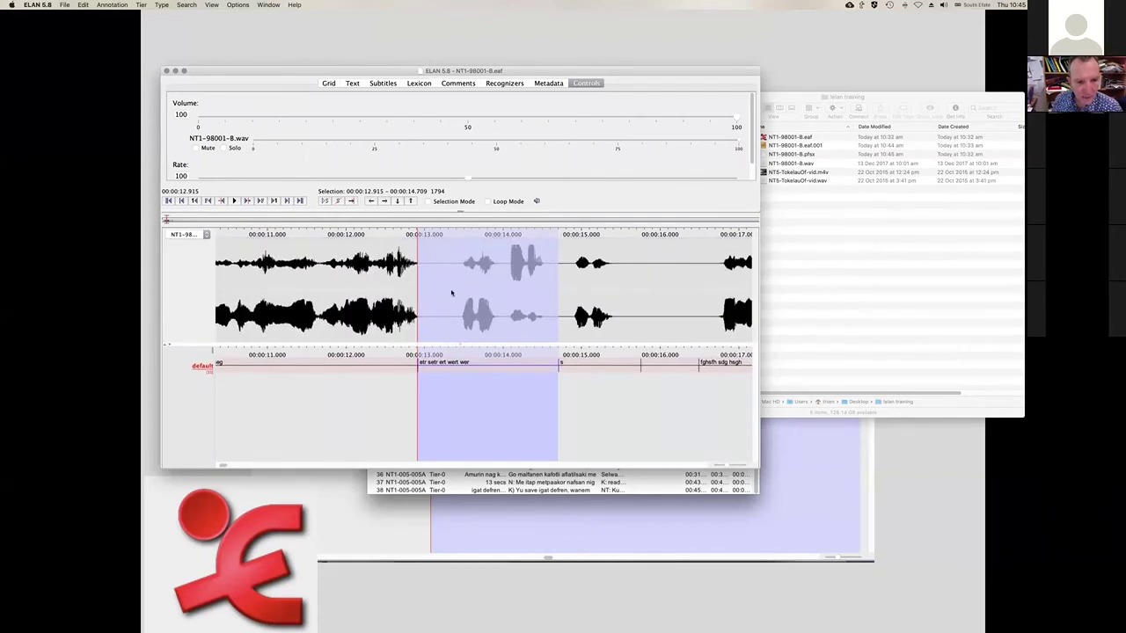
{"action": "key", "text": "super+shift+c"}
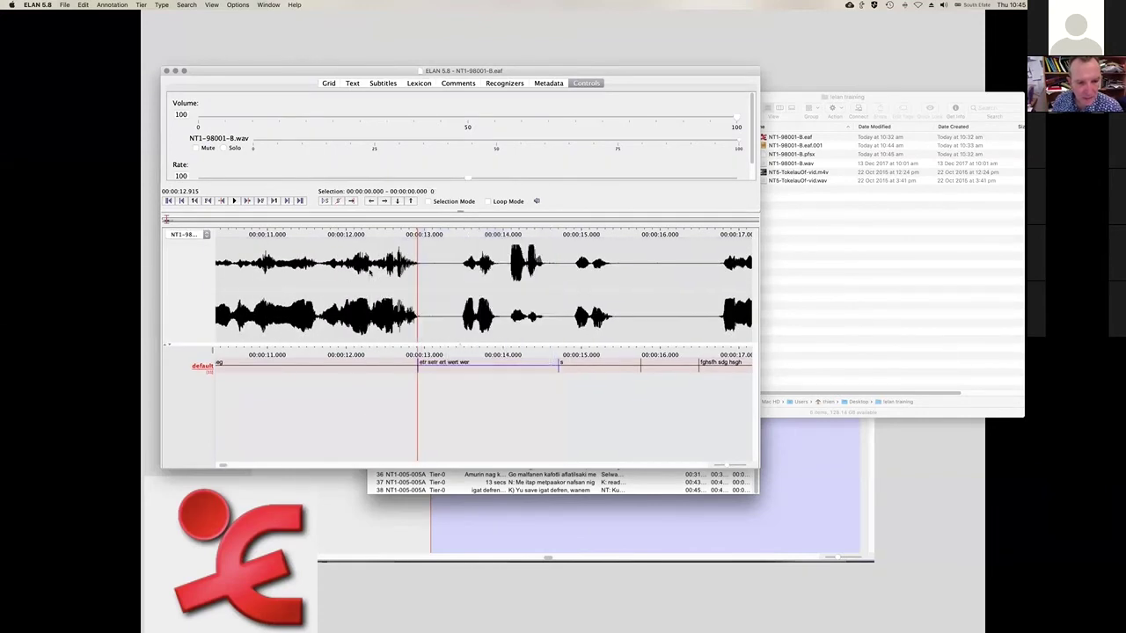
{"action": "scroll", "coordinate": [370, 270], "scroll_direction": "right", "scroll_amount": 1}
{"action": "scroll", "coordinate": [356, 271], "scroll_direction": "left", "scroll_amount": 1}
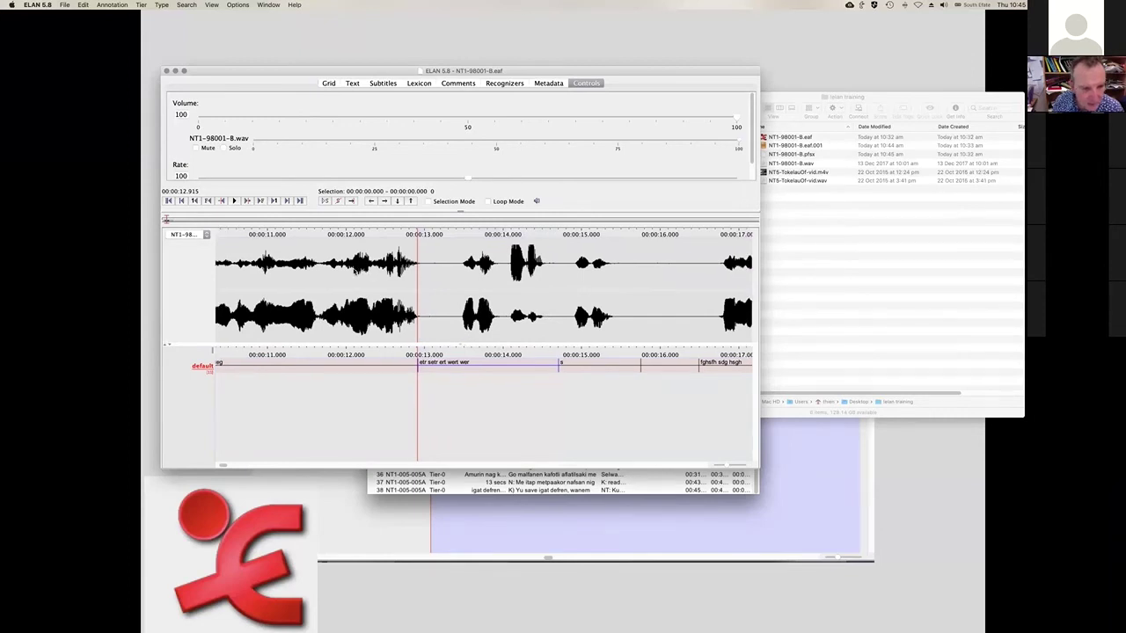
Set the waveform's vertical zoom to 200%
{"action": "left_click", "coordinate": [355, 271]}
{"action": "right_click", "coordinate": [598, 271]}
{"action": "key", "text": "Escape"}
{"action": "scroll", "coordinate": [603, 271], "scroll_direction": "right", "scroll_amount": 1}
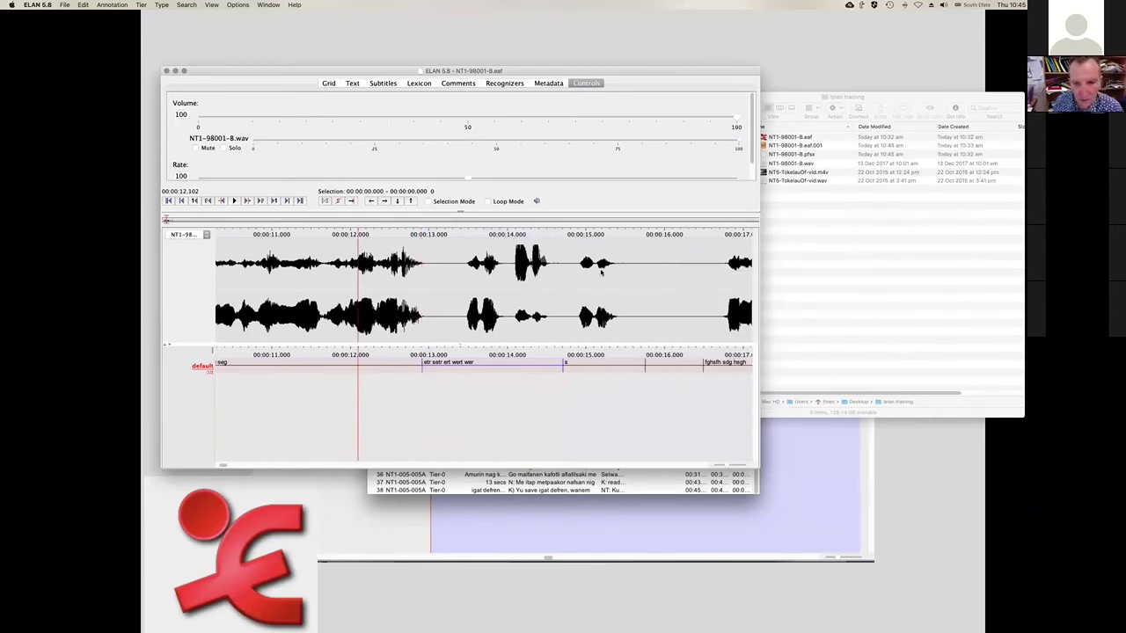
{"action": "scroll", "coordinate": [602, 271], "scroll_direction": "left", "scroll_amount": 3}
{"action": "right_click", "coordinate": [590, 267]}
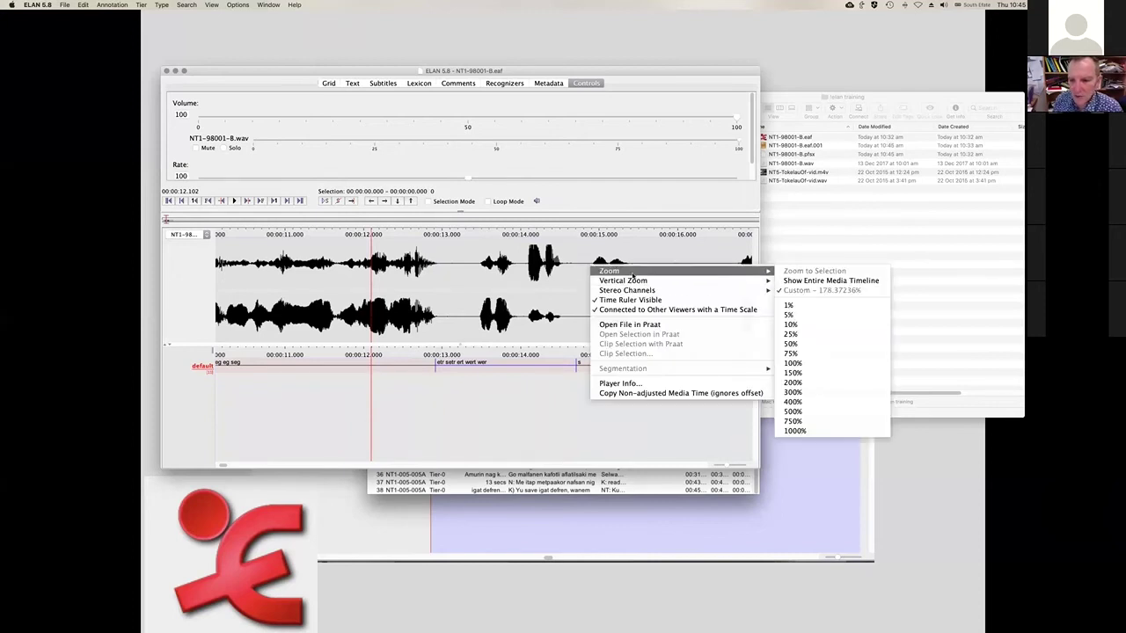
{"action": "mouse_move", "coordinate": [635, 280]}
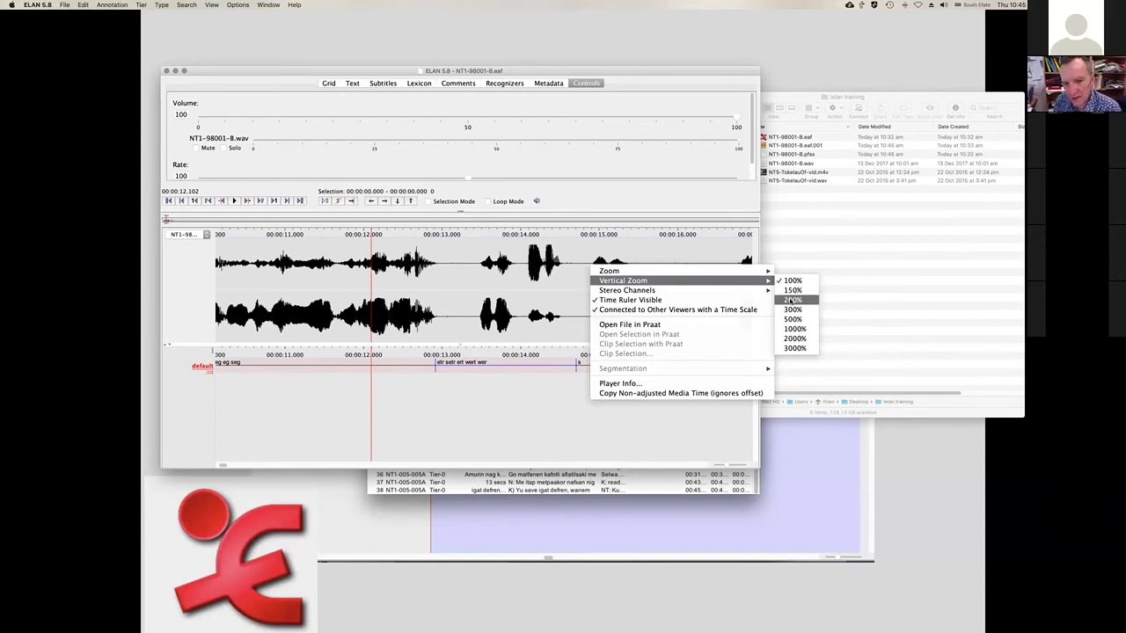
{"action": "left_click", "coordinate": [790, 300]}
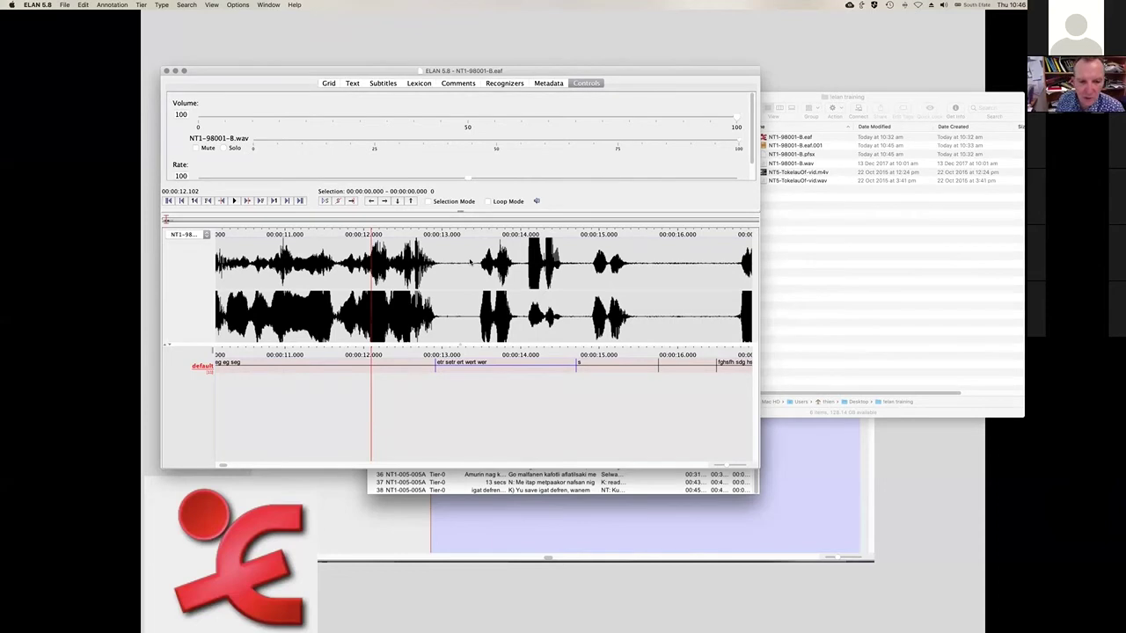
{"action": "left_click", "coordinate": [470, 261]}
{"action": "left_click_drag", "start_coordinate": [482, 264], "coordinate": [486, 264]}
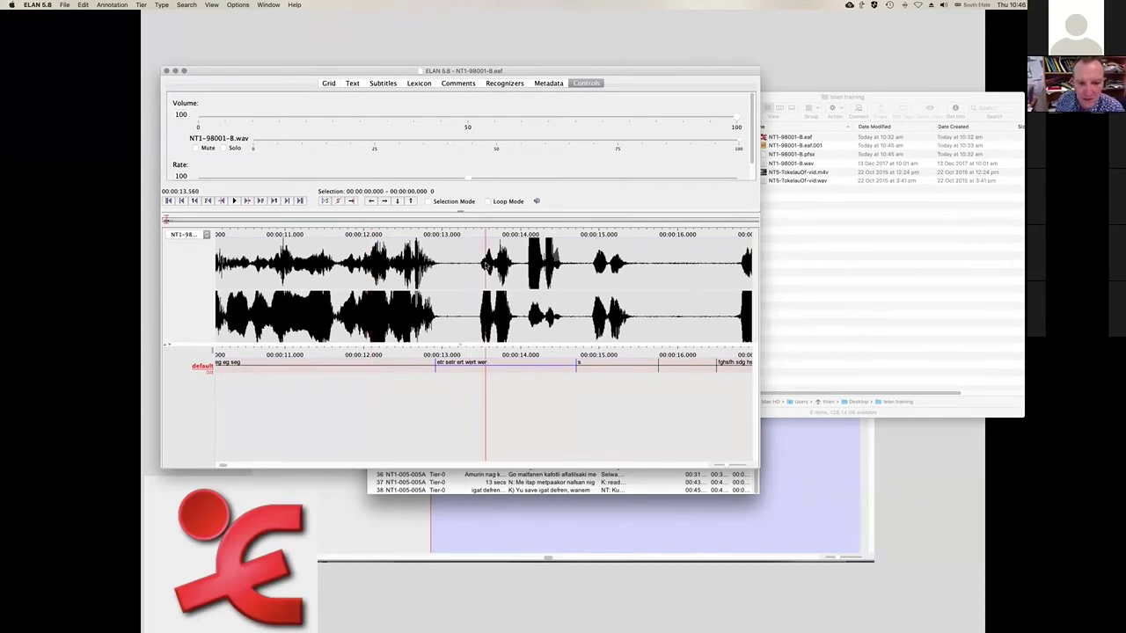
{"action": "right_click", "coordinate": [541, 263]}
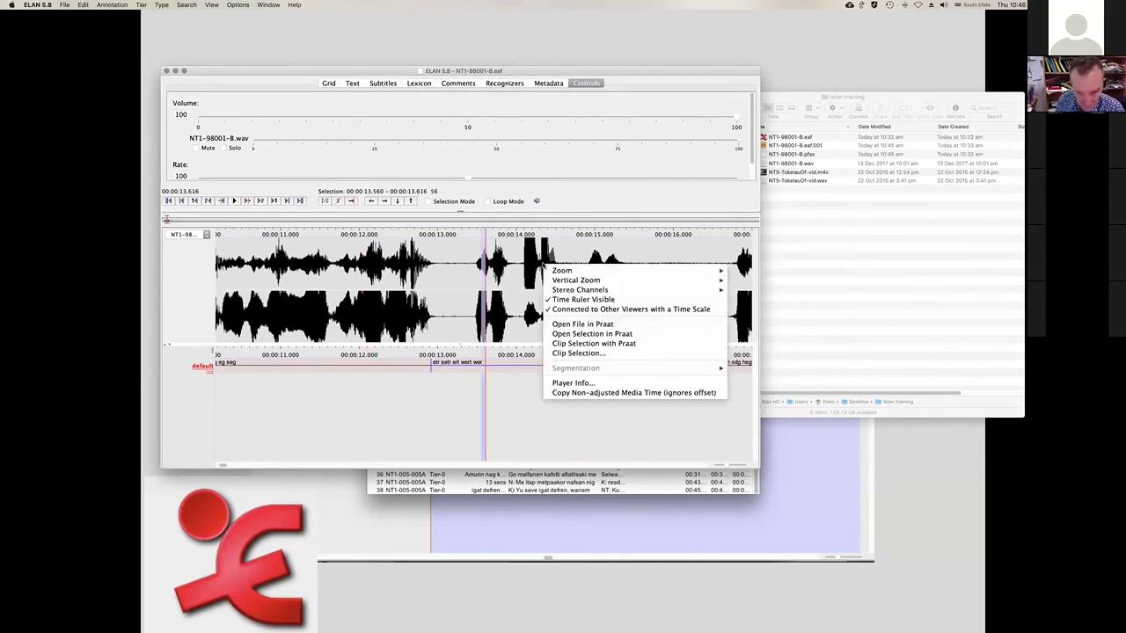
{"action": "scroll", "coordinate": [542, 264], "scroll_direction": "right", "scroll_amount": 1}
{"action": "right_click", "coordinate": [539, 262]}
{"action": "scroll", "coordinate": [538, 262], "scroll_direction": "right", "scroll_amount": 1}
{"action": "right_click", "coordinate": [533, 262]}
{"action": "scroll", "coordinate": [531, 264], "scroll_direction": "right", "scroll_amount": 1}
{"action": "left_click", "coordinate": [522, 271]}
{"action": "left_click_drag", "start_coordinate": [515, 271], "coordinate": [520, 272]}
{"action": "scroll", "coordinate": [519, 271], "scroll_direction": "left", "scroll_amount": 3}
{"action": "right_click", "coordinate": [517, 269]}
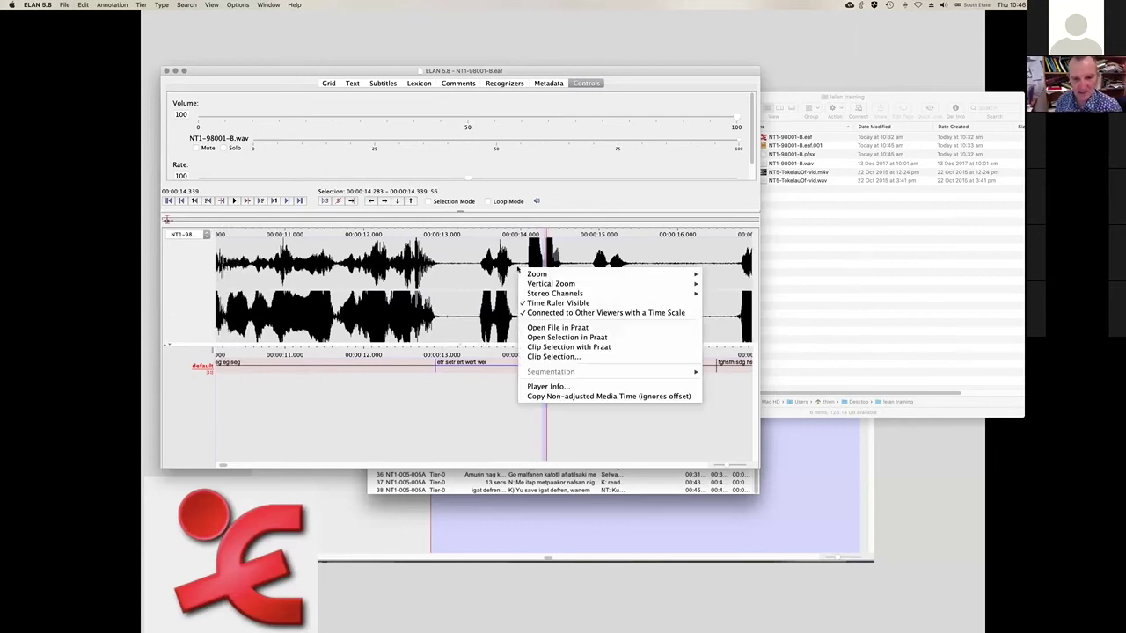
{"action": "left_click", "coordinate": [517, 271]}
{"action": "right_click", "coordinate": [526, 276]}
{"action": "left_click", "coordinate": [527, 276]}
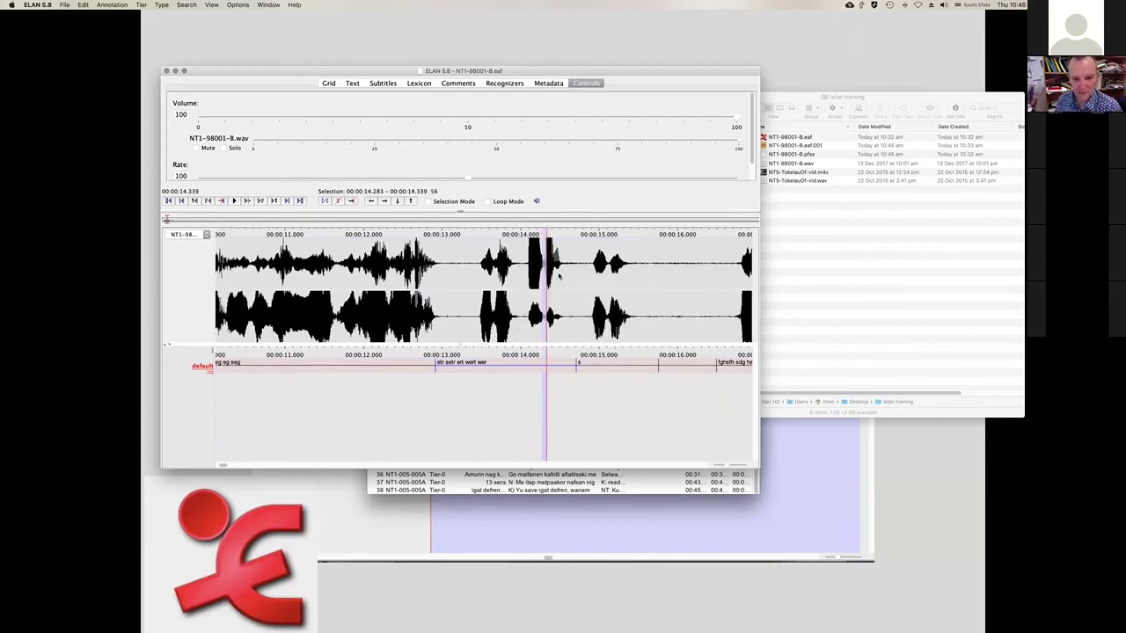
Clear the short waveform selection and place the crosshair at about 00:00:15.321, where the short sound burst ends
{"action": "scroll", "coordinate": [616, 262], "scroll_direction": "right", "scroll_amount": 1}
{"action": "left_click", "coordinate": [588, 269]}
{"action": "left_click", "coordinate": [619, 264]}
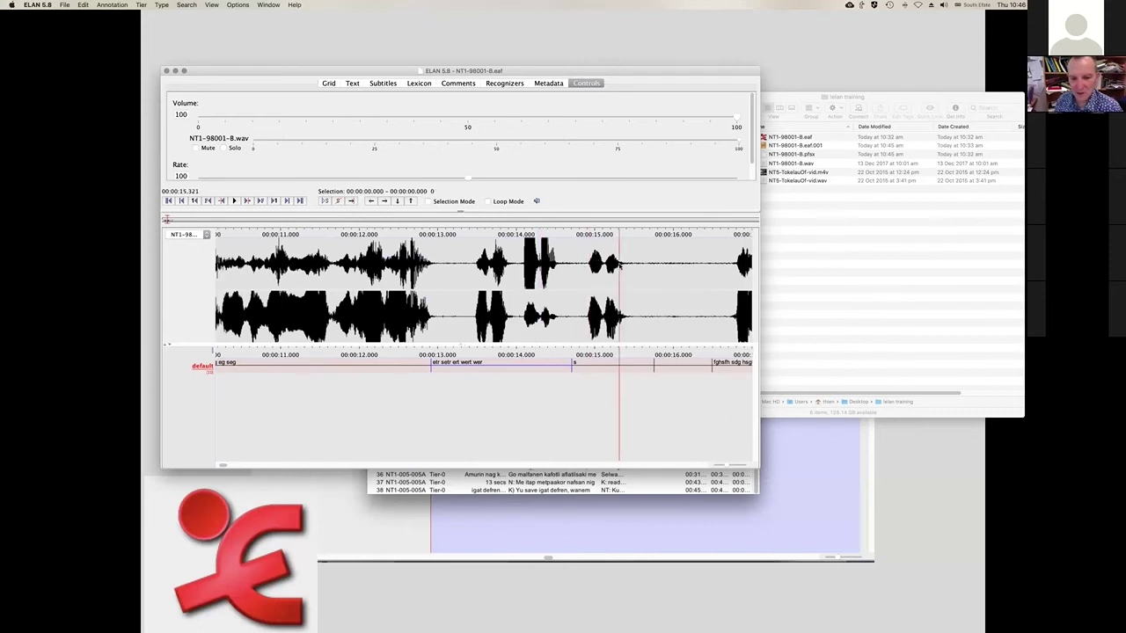
Set the horizontal zoom of the waveform to 25% to see more of the recording
{"action": "right_click", "coordinate": [620, 266]}
{"action": "mouse_move", "coordinate": [706, 283]}
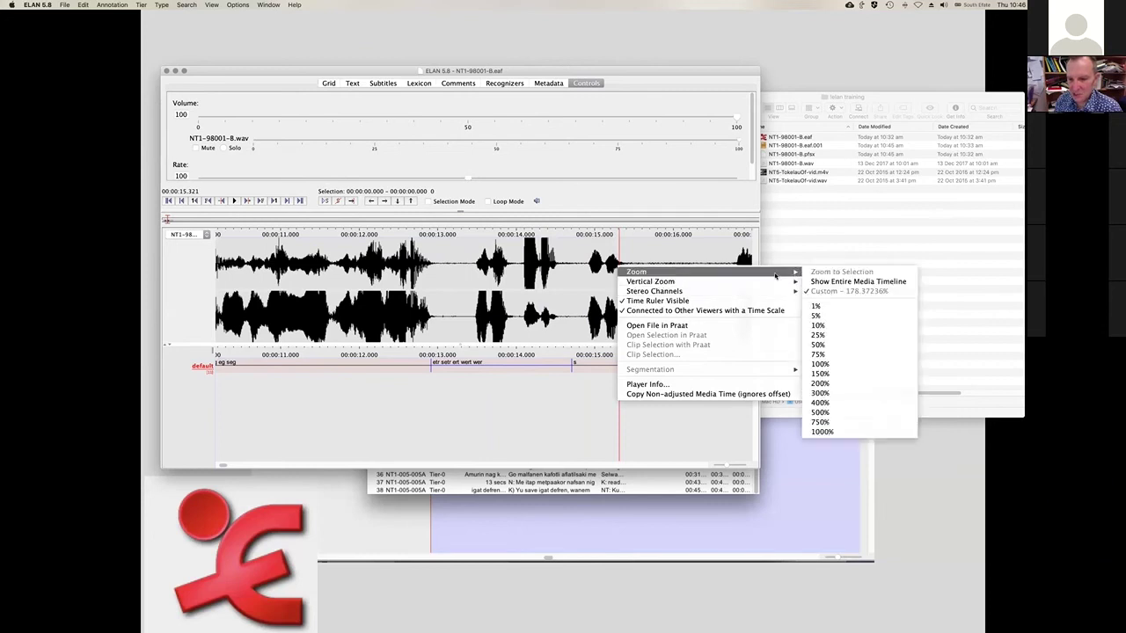
{"action": "mouse_move", "coordinate": [787, 271]}
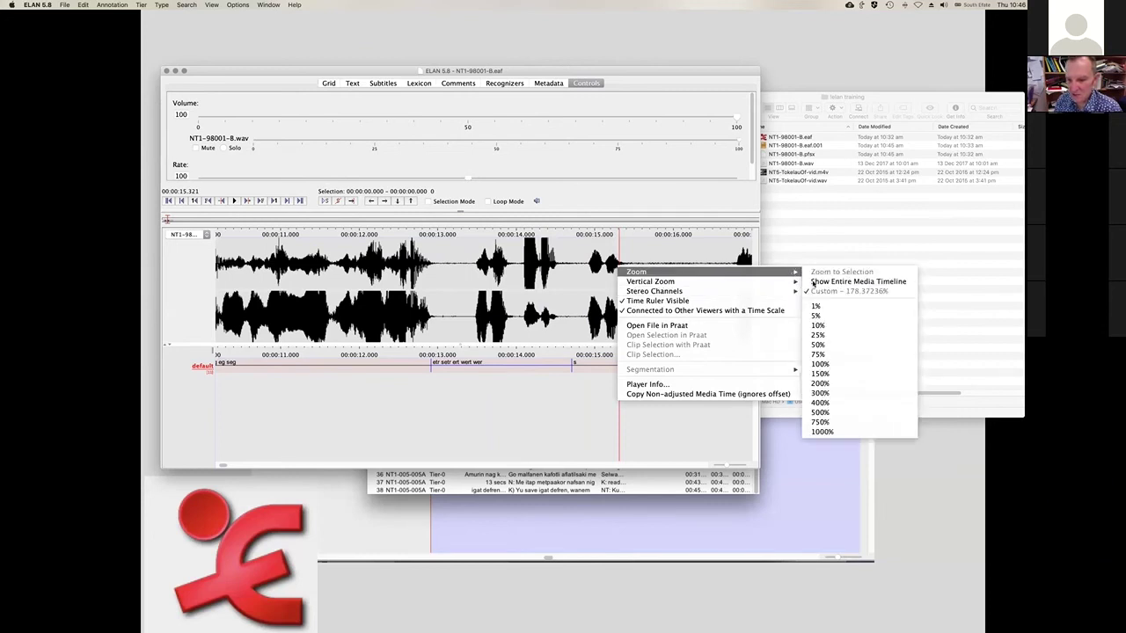
{"action": "left_click", "coordinate": [833, 338]}
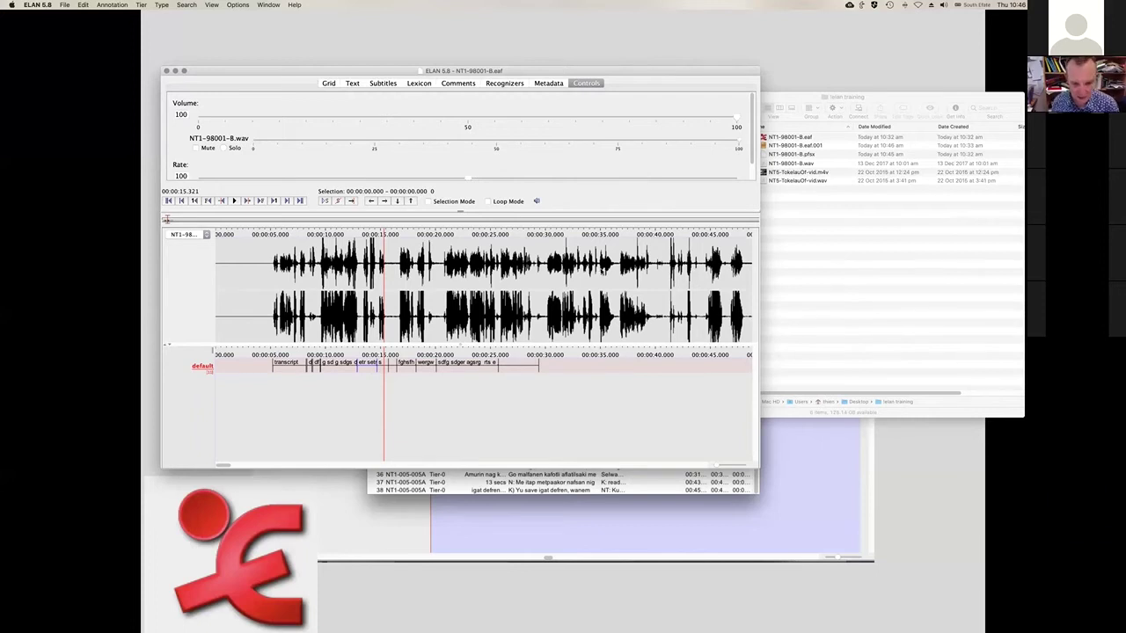
Set the horizontal zoom of the waveform to 200%
{"action": "right_click", "coordinate": [545, 275]}
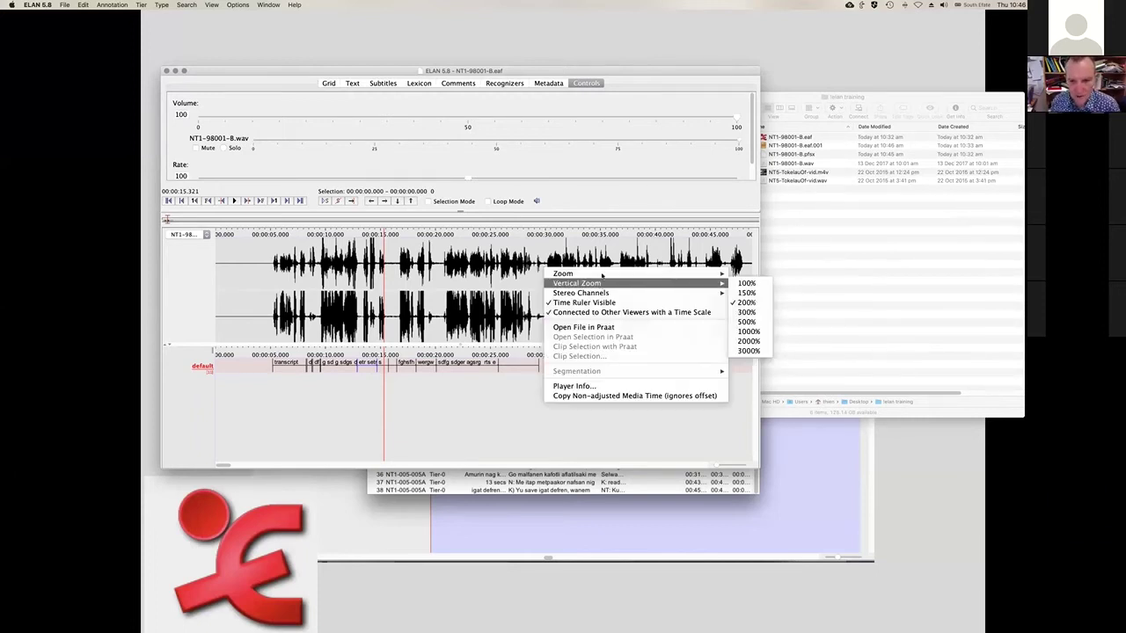
{"action": "mouse_move", "coordinate": [601, 274]}
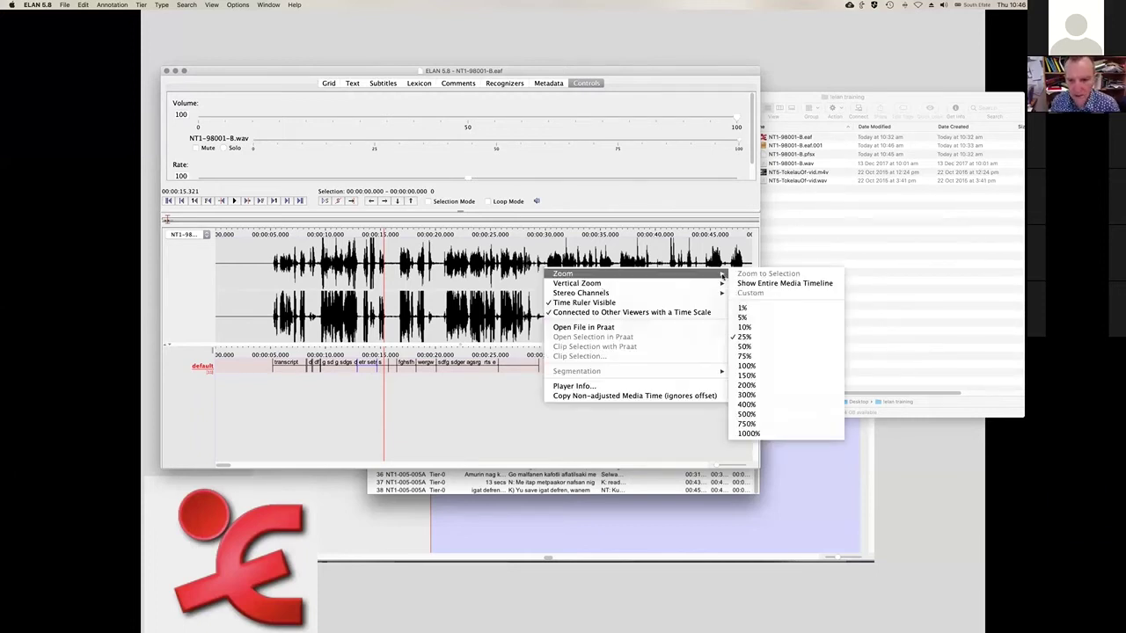
{"action": "left_click", "coordinate": [762, 385]}
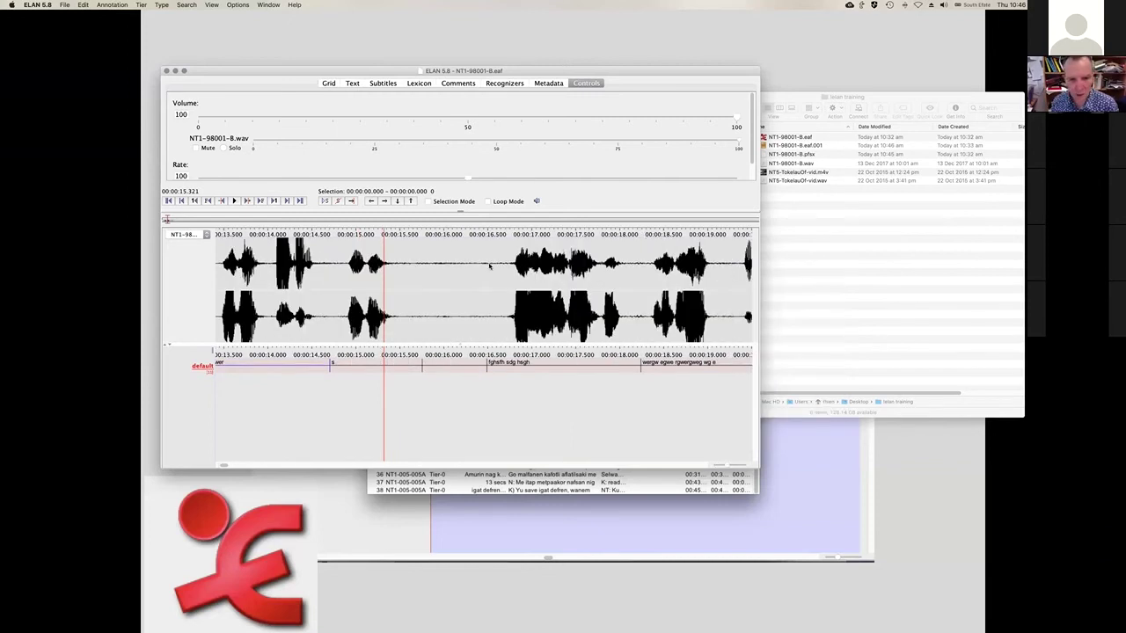
Trim the "s" annotation to span about 14.805 to 15.495 s, and move the following empty annotation's start to about 15.630 s
{"action": "left_click_drag", "start_coordinate": [400, 270], "coordinate": [343, 274]}
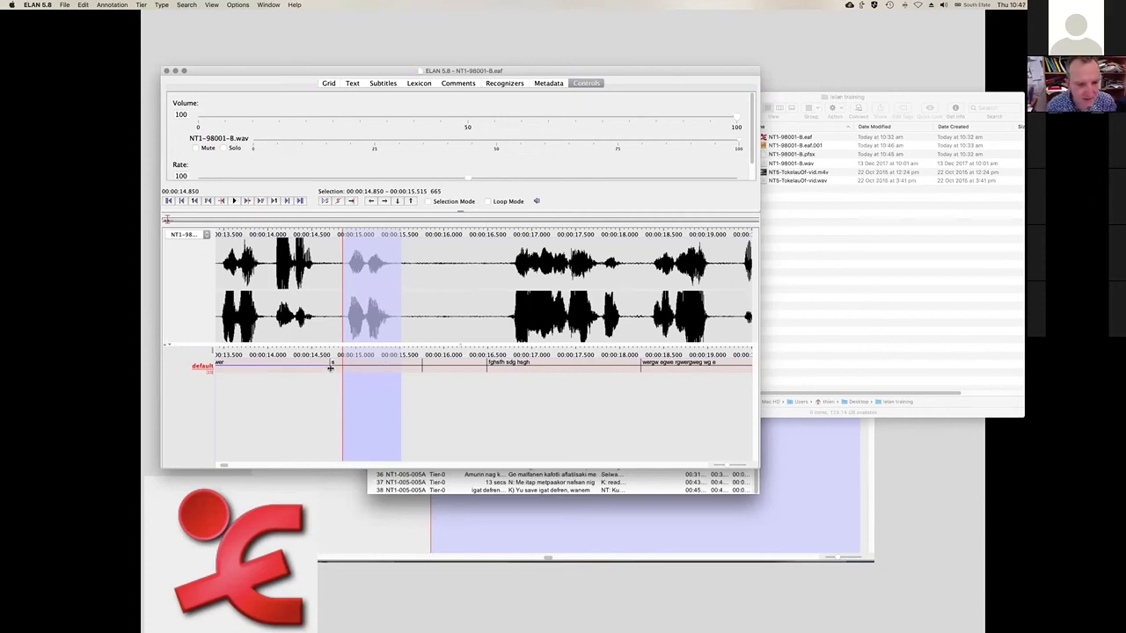
{"action": "left_click_drag", "start_coordinate": [329, 364], "coordinate": [339, 363]}
{"action": "left_click_drag", "start_coordinate": [422, 363], "coordinate": [400, 365]}
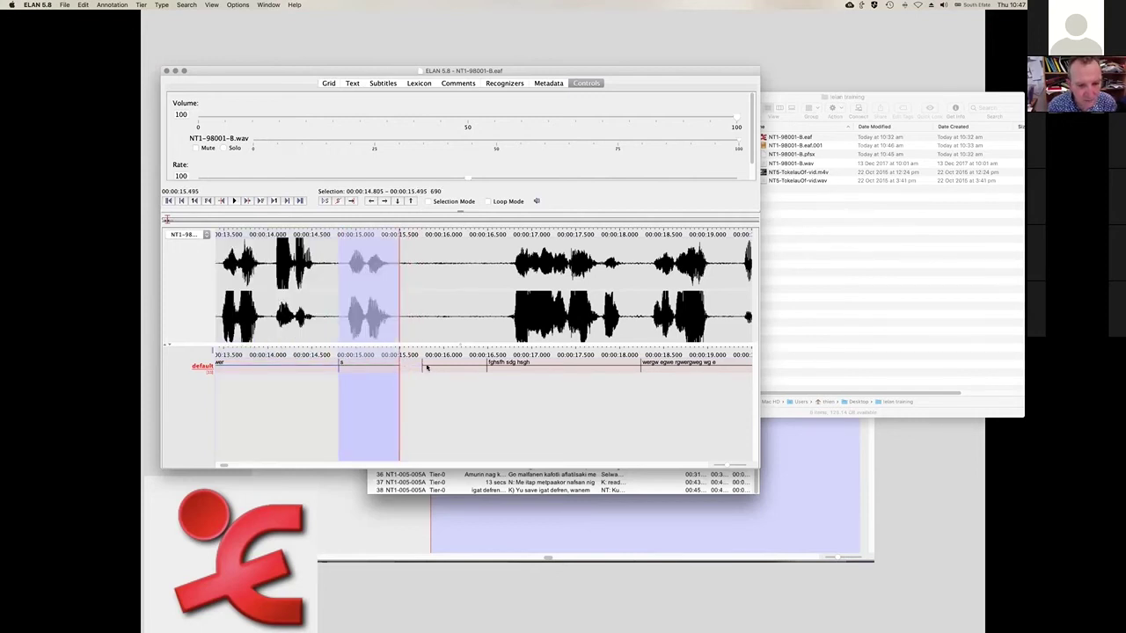
{"action": "left_click_drag", "start_coordinate": [422, 365], "coordinate": [412, 368]}
Look over the editing and deletion commands available for the empty annotation after "s", without applying any
{"action": "right_click", "coordinate": [423, 368]}
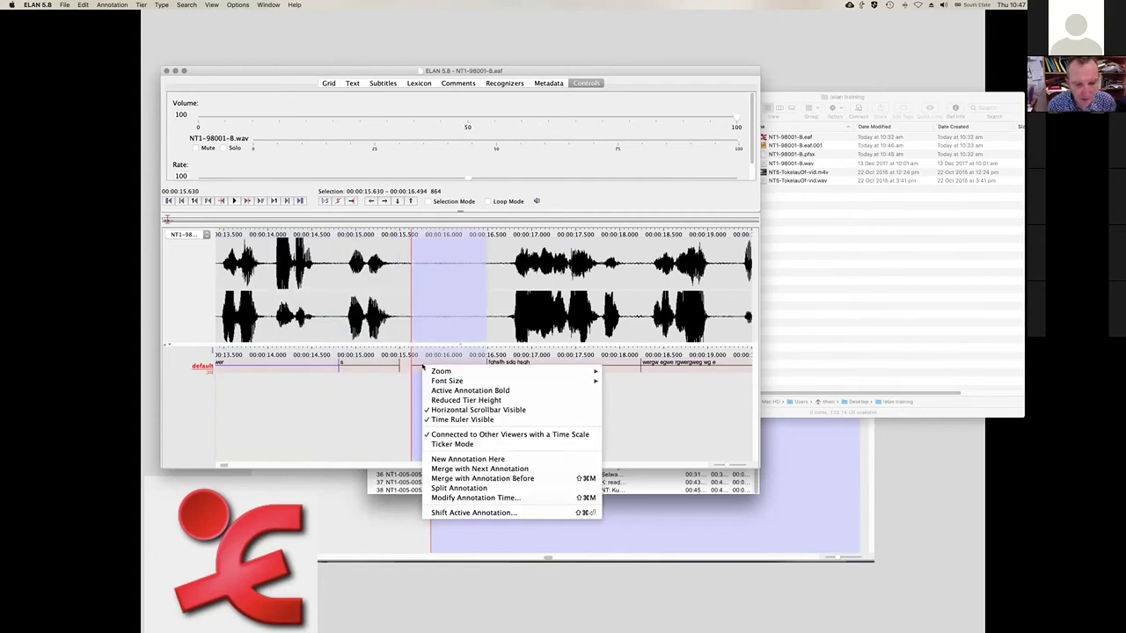
{"action": "left_click", "coordinate": [372, 384]}
{"action": "left_click", "coordinate": [425, 368]}
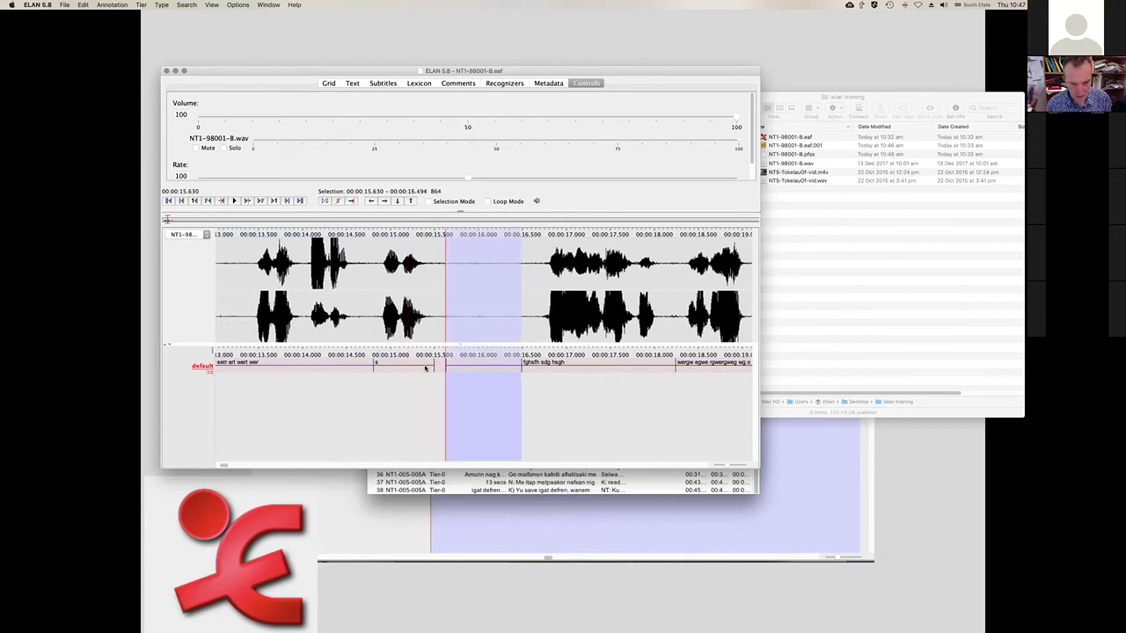
{"action": "left_click", "coordinate": [121, 5]}
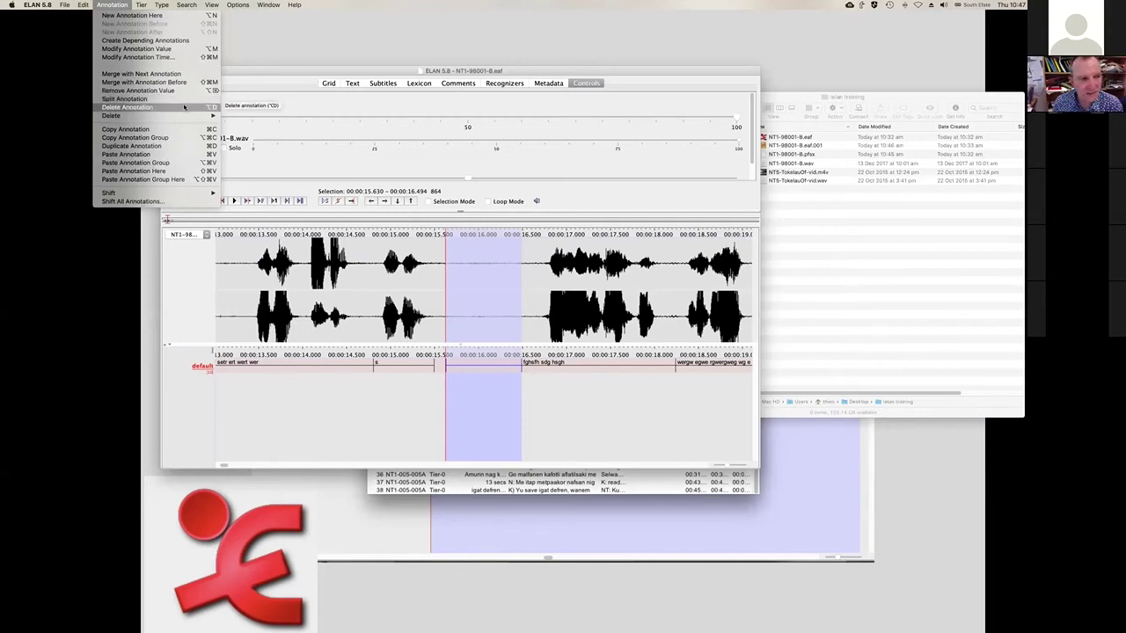
{"action": "mouse_move", "coordinate": [184, 115]}
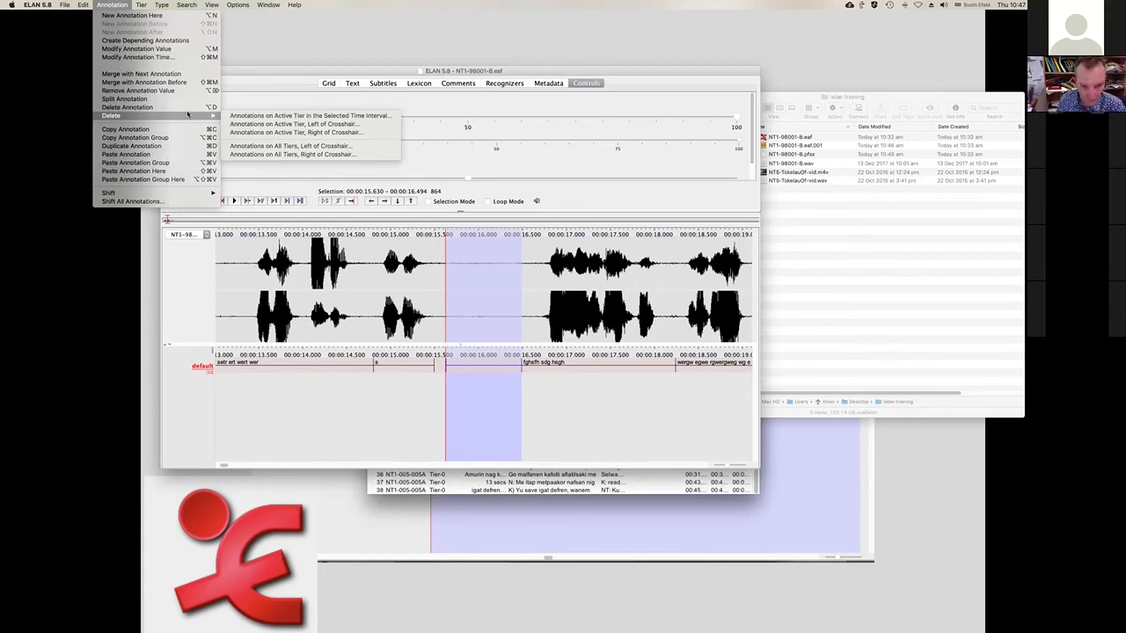
{"action": "left_click", "coordinate": [293, 99]}
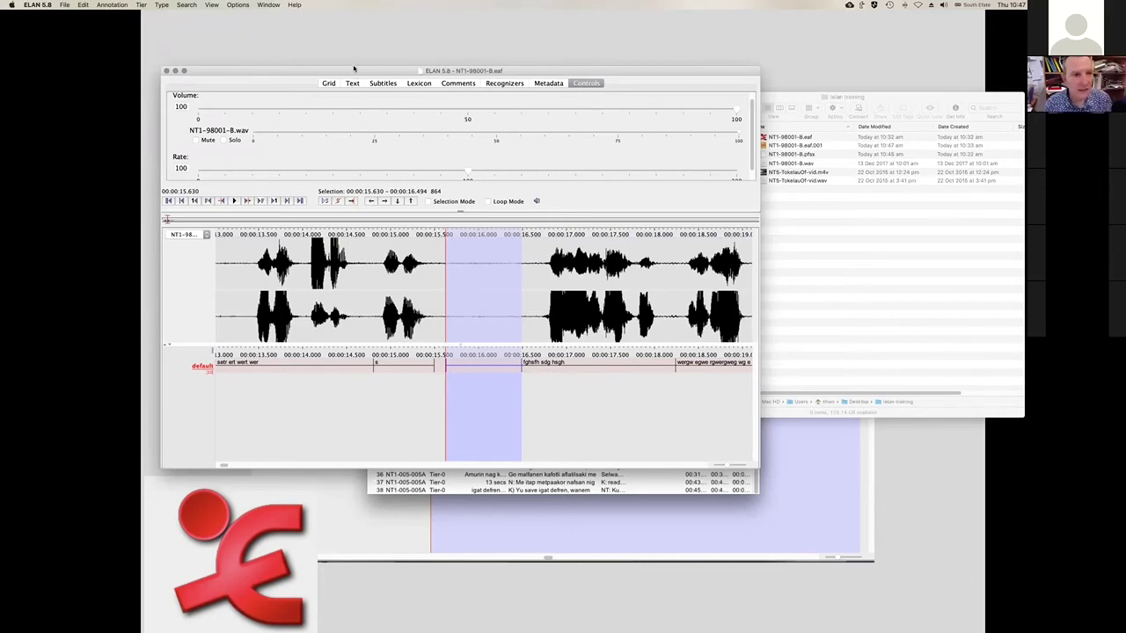
Move the annotation window slightly up and show the recognizer settings above the waveform
{"action": "left_click_drag", "start_coordinate": [353, 71], "coordinate": [351, 57]}
{"action": "left_click", "coordinate": [503, 69]}
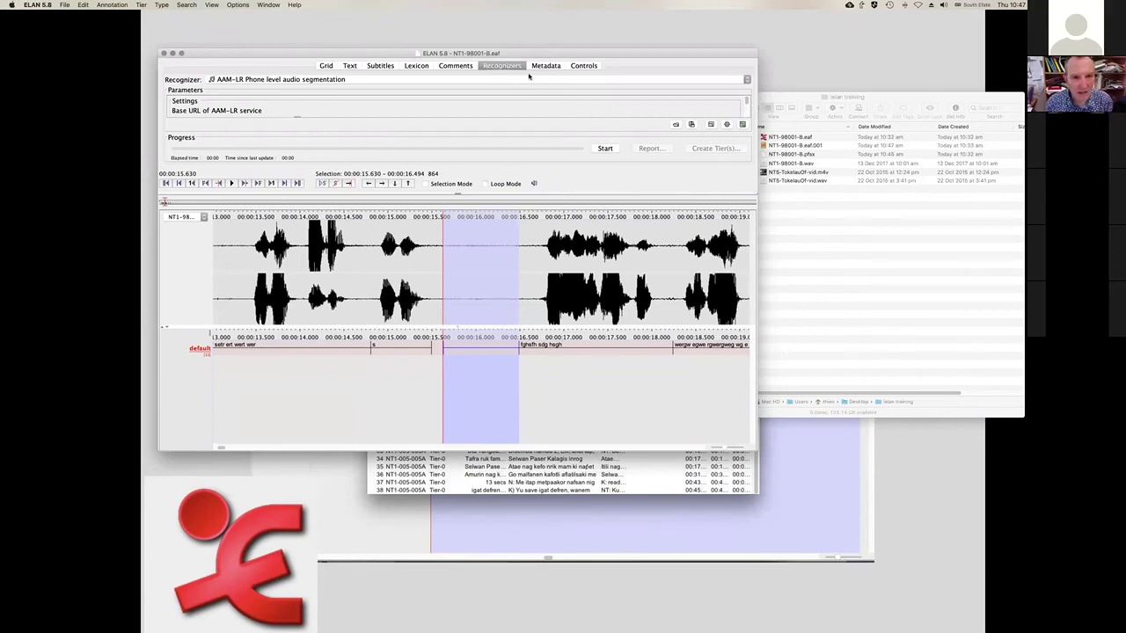
{"action": "left_click", "coordinate": [237, 5]}
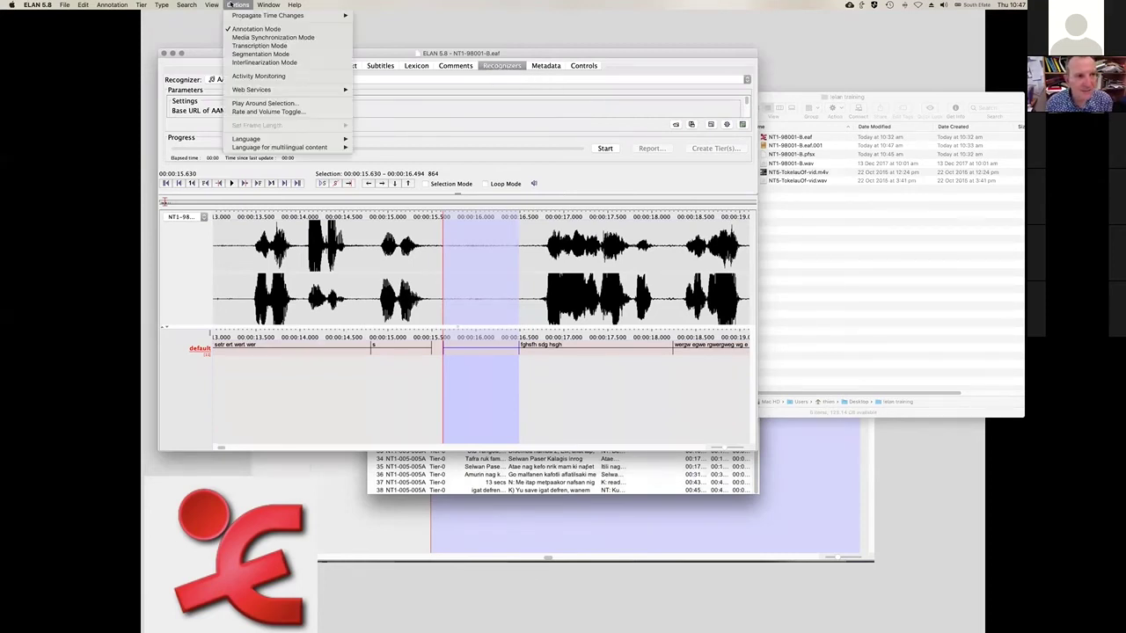
{"action": "left_click", "coordinate": [234, 5]}
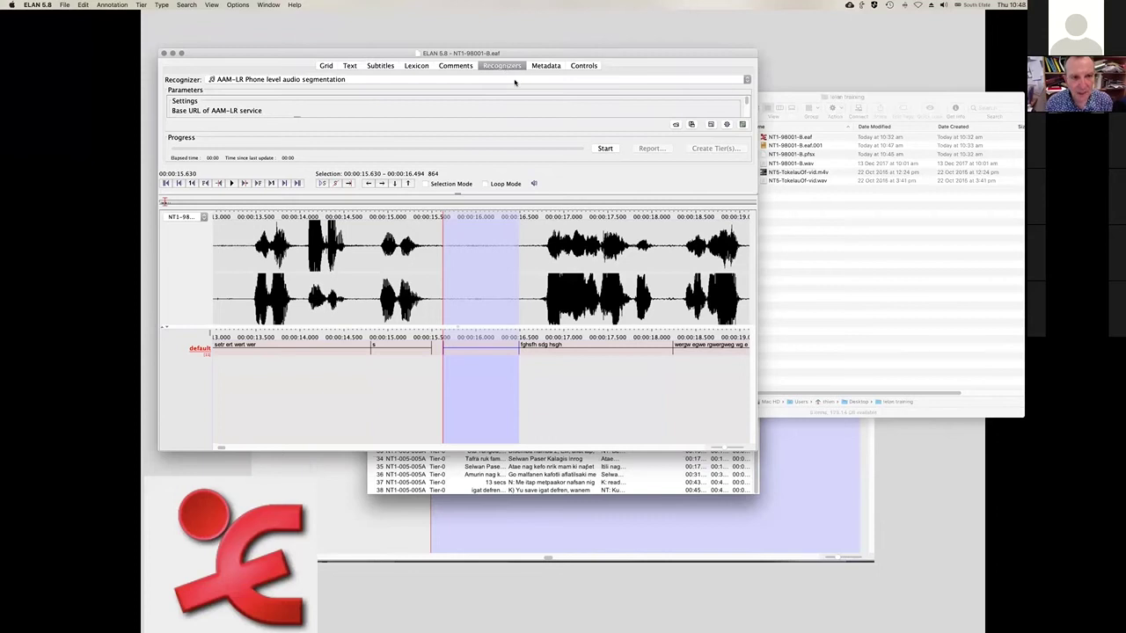
Browse the available recognizers and choose the one for detecting longer segments with a lower amplitude than a given threshold
{"action": "left_click", "coordinate": [514, 81]}
{"action": "scroll", "coordinate": [748, 103], "scroll_direction": "down", "scroll_amount": 5}
{"action": "left_click_drag", "start_coordinate": [749, 130], "coordinate": [745, 94]}
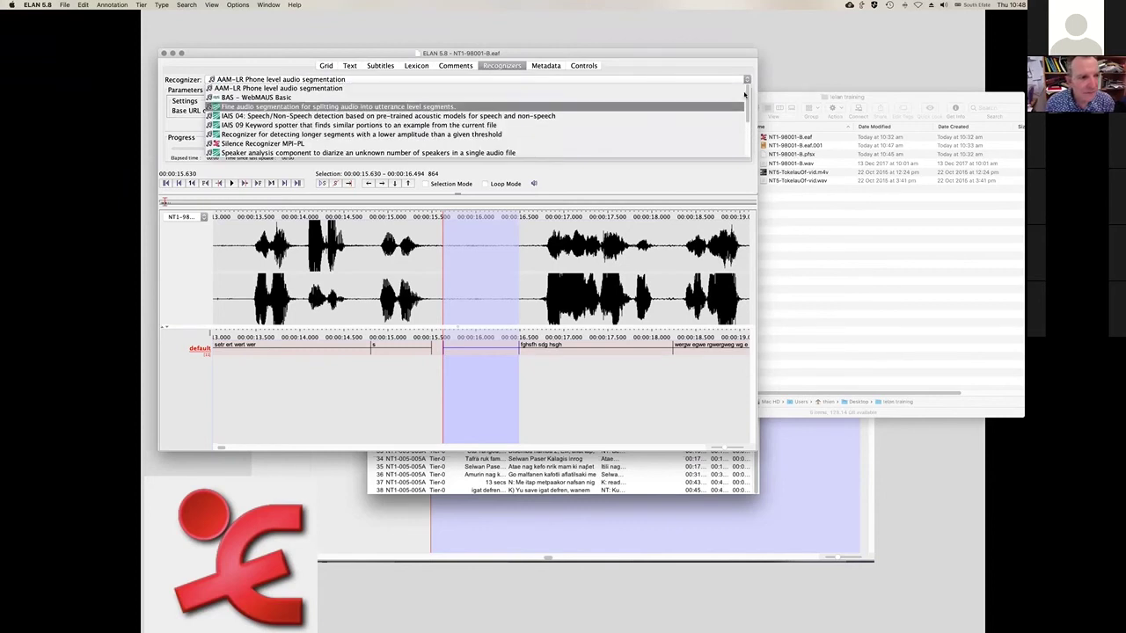
{"action": "scroll", "coordinate": [645, 121], "scroll_direction": "down", "scroll_amount": 4}
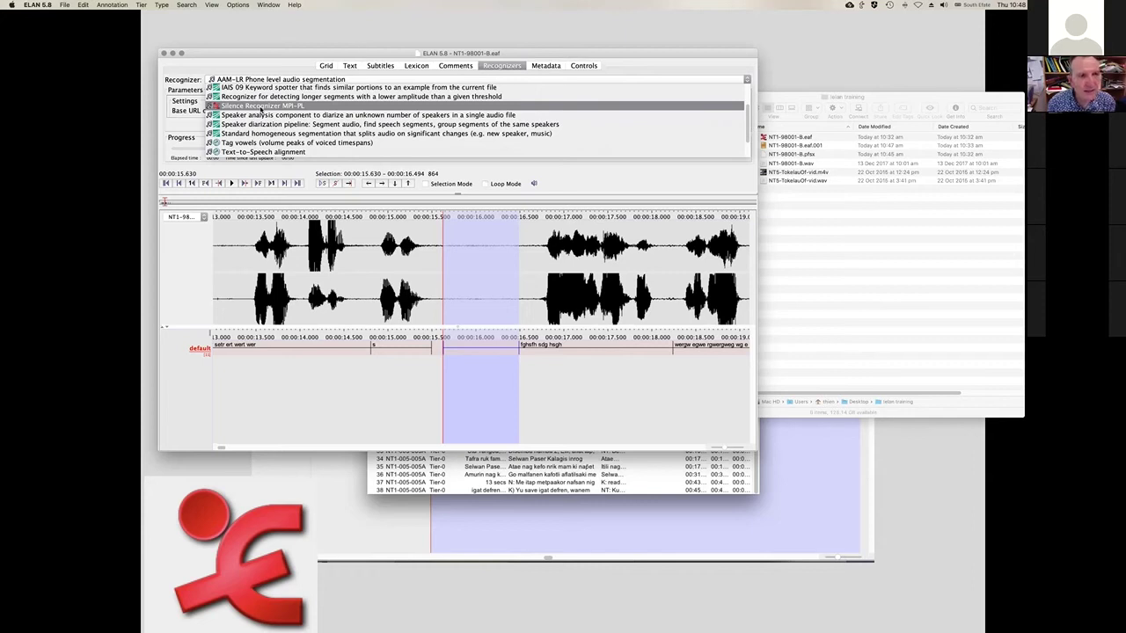
{"action": "left_click", "coordinate": [261, 107]}
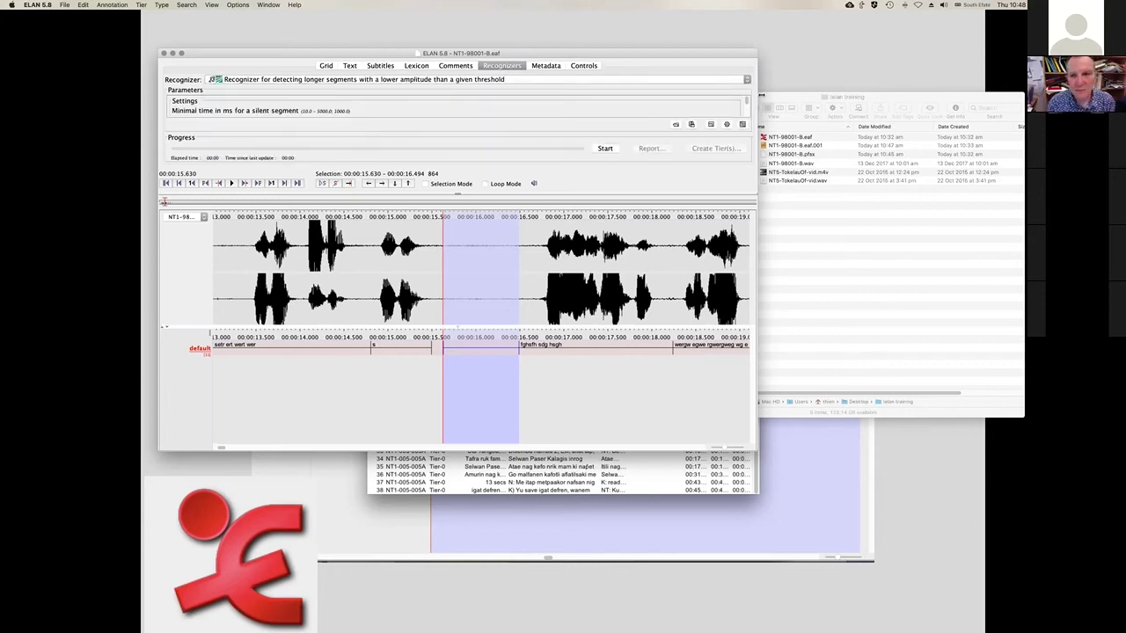
Choose Silence Recognizer MPI-PL as the recognizer for the audio
{"action": "left_click", "coordinate": [746, 79]}
{"action": "scroll", "coordinate": [747, 119], "scroll_direction": "up", "scroll_amount": 3}
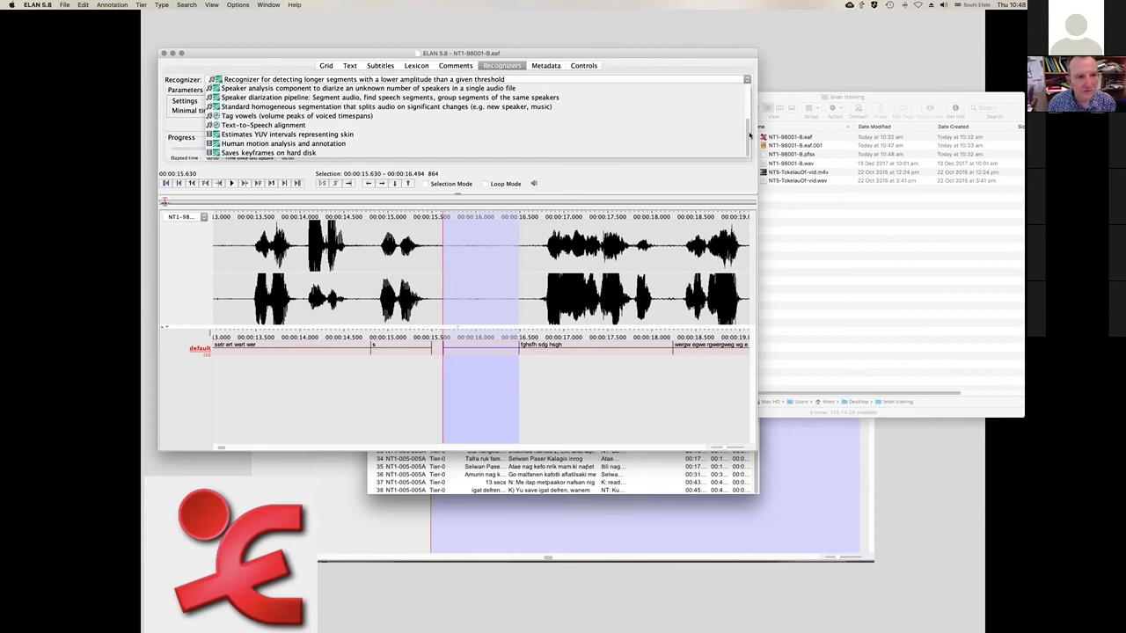
{"action": "scroll", "coordinate": [742, 99], "scroll_direction": "up", "scroll_amount": 3}
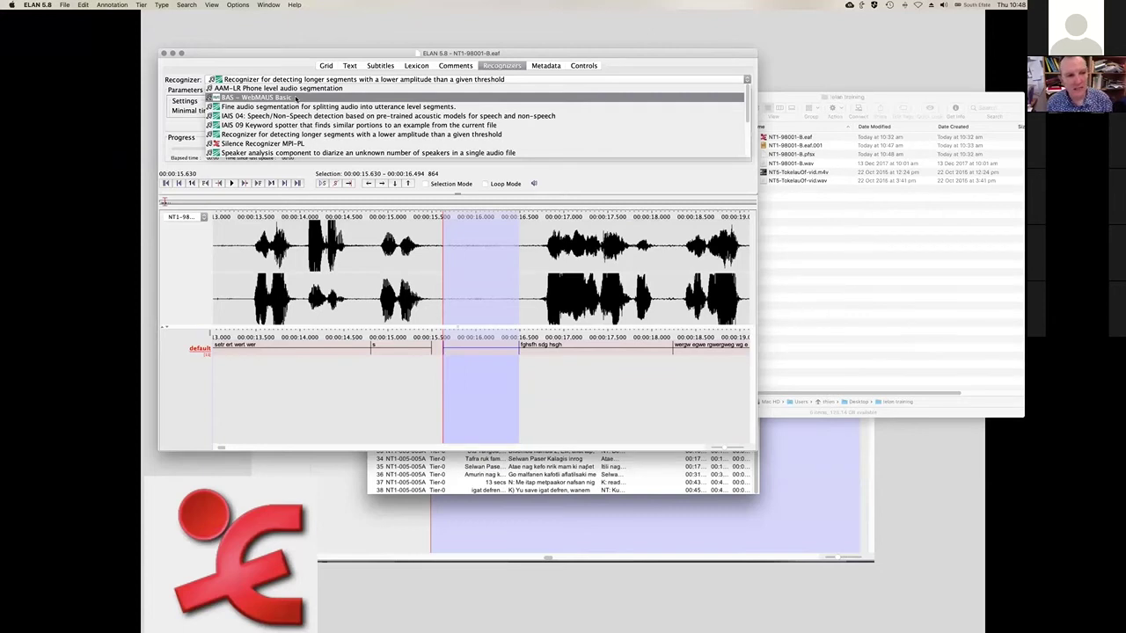
{"action": "left_click", "coordinate": [307, 143]}
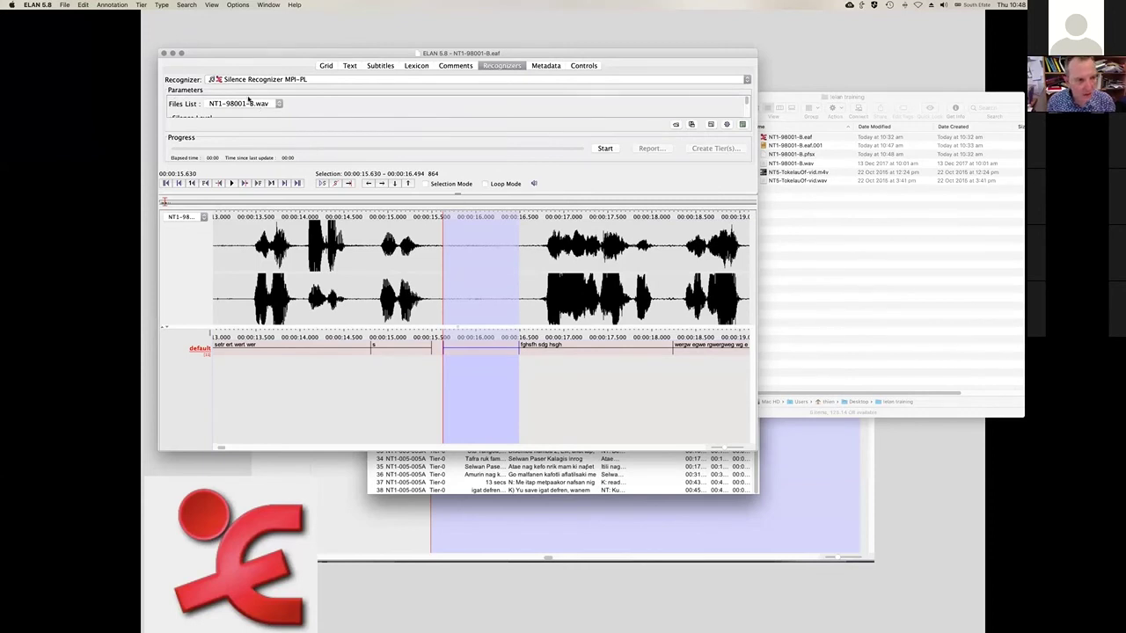
Enlarge the recognizer parameters area and look over the silence level and minimal duration settings
{"action": "left_click_drag", "start_coordinate": [457, 192], "coordinate": [462, 313]}
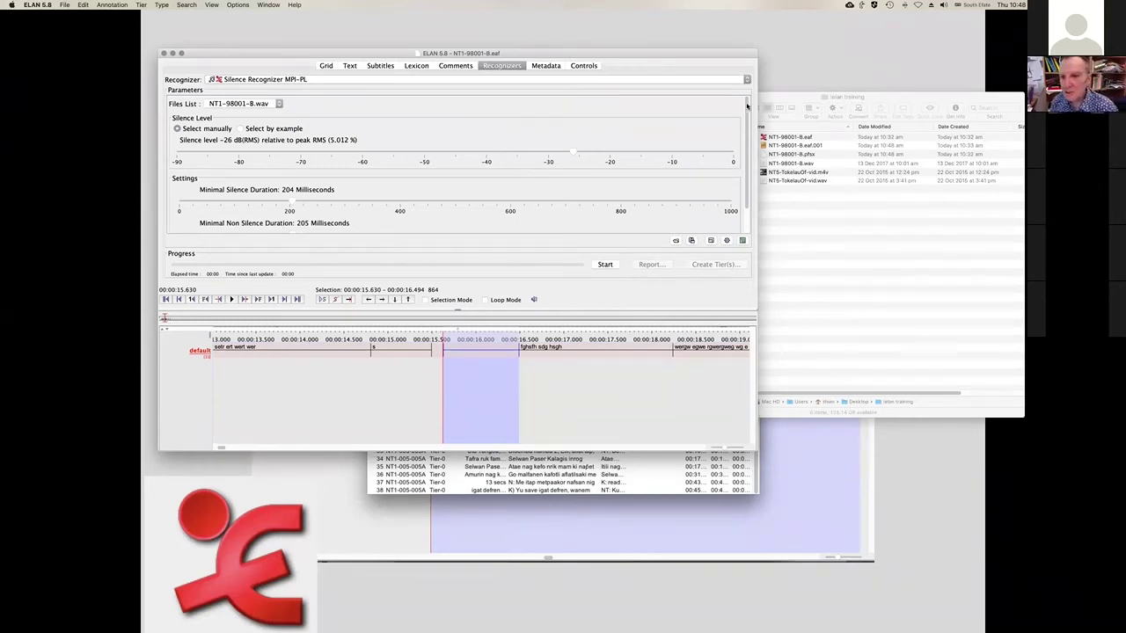
{"action": "scroll", "coordinate": [746, 128], "scroll_direction": "down", "scroll_amount": 2}
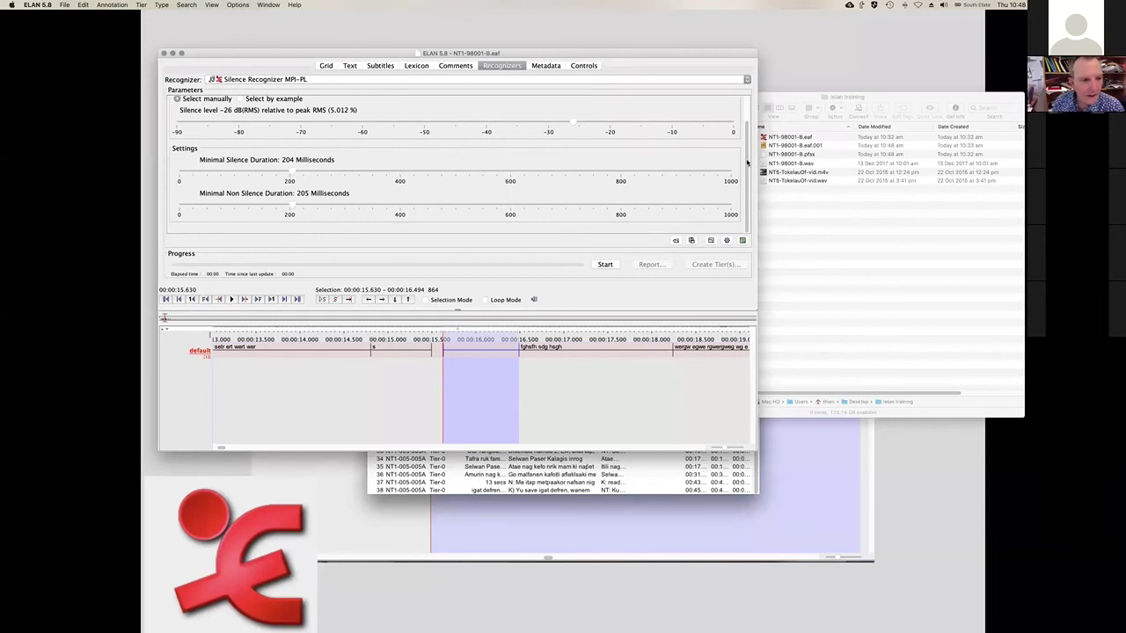
{"action": "scroll", "coordinate": [747, 98], "scroll_direction": "up", "scroll_amount": 2}
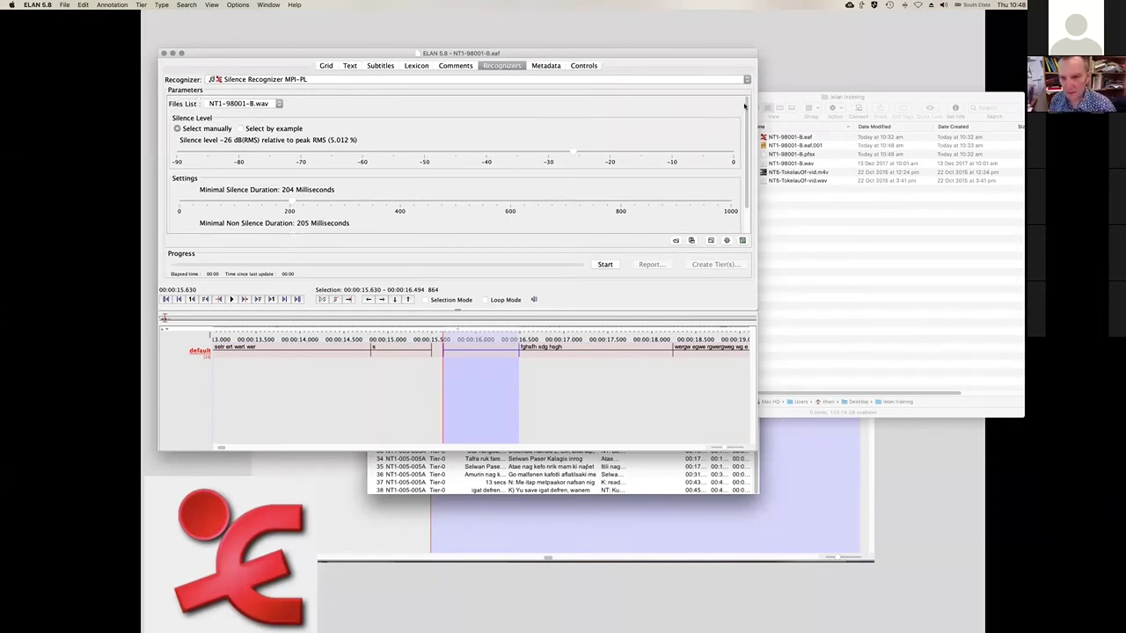
{"action": "scroll", "coordinate": [745, 105], "scroll_direction": "down", "scroll_amount": 2}
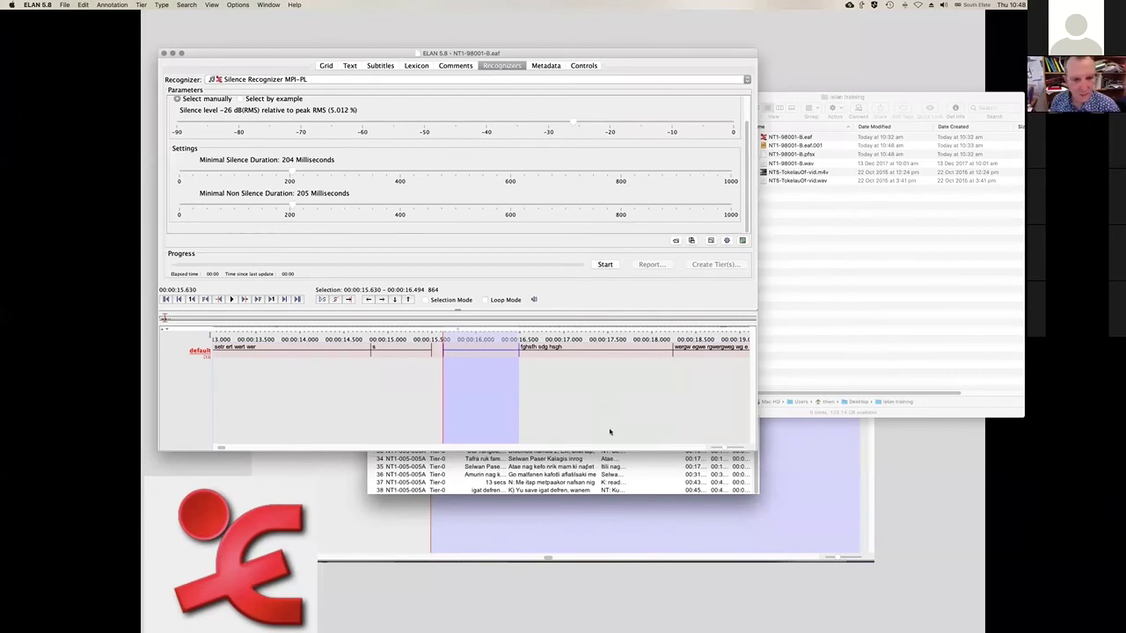
Bring the waveform back into view below the recognizer settings and enlarge the annotation window
{"action": "left_click_drag", "start_coordinate": [457, 329], "coordinate": [463, 385]}
{"action": "left_click_drag", "start_coordinate": [754, 449], "coordinate": [783, 565]}
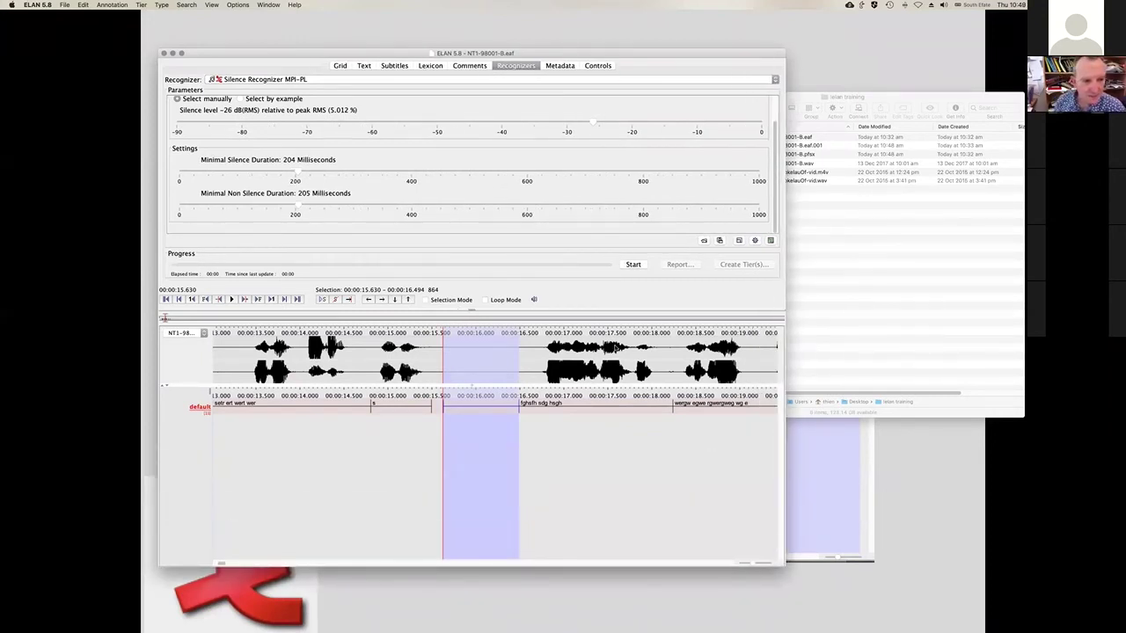
{"action": "scroll", "coordinate": [482, 211], "scroll_direction": "up", "scroll_amount": 3}
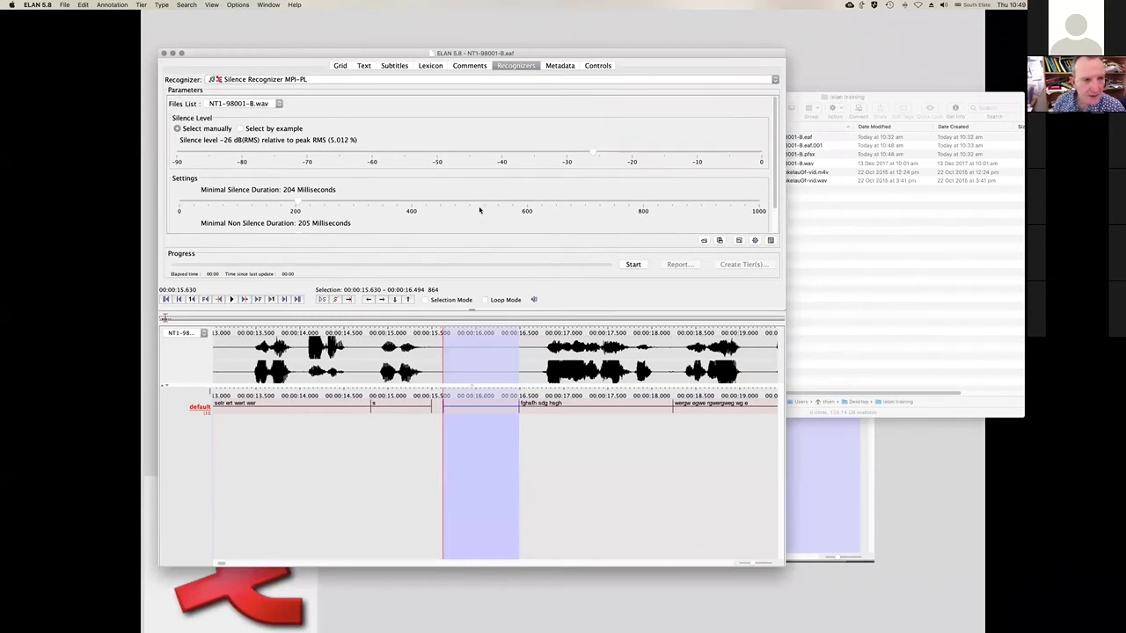
{"action": "scroll", "coordinate": [480, 219], "scroll_direction": "down", "scroll_amount": 3}
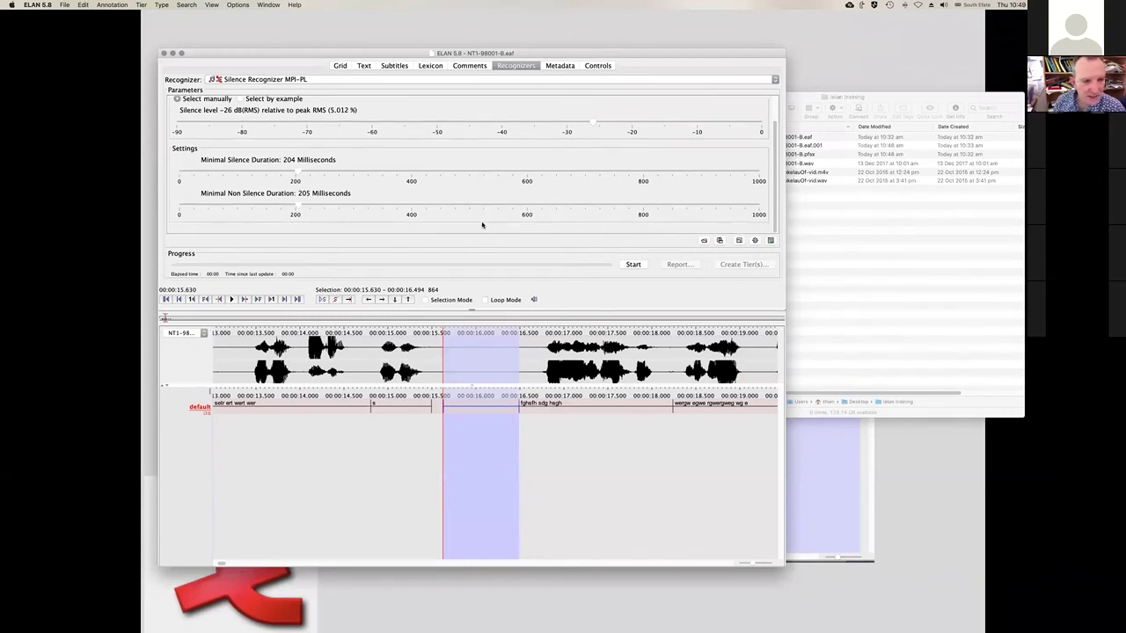
{"action": "scroll", "coordinate": [479, 225], "scroll_direction": "up", "scroll_amount": 3}
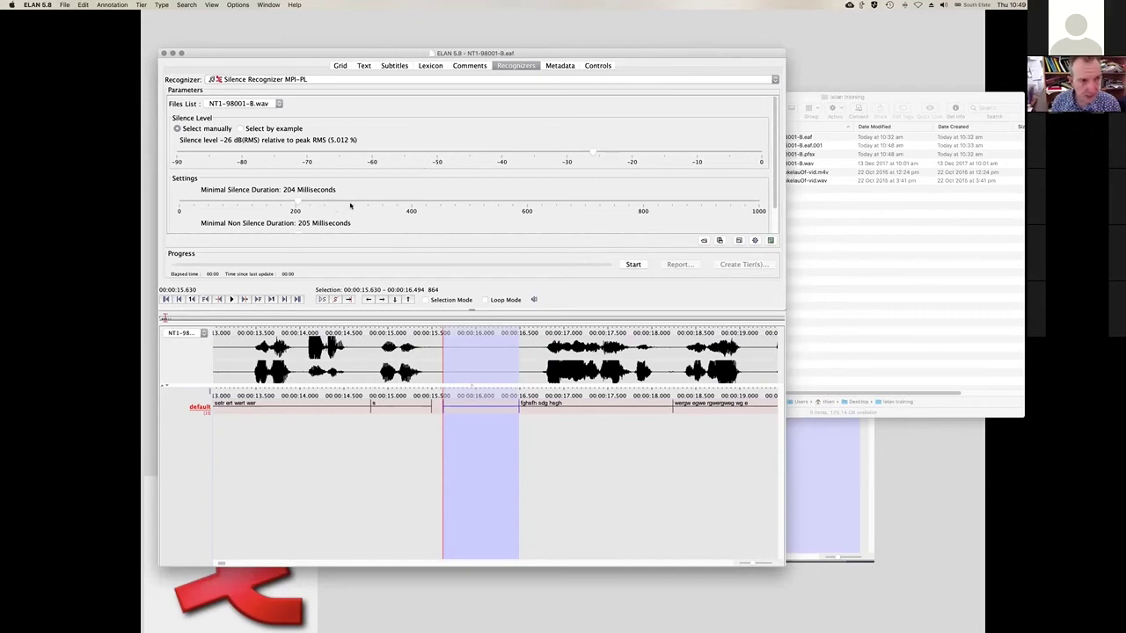
Set the silence level by example using the default tier, and run the silence recognizer
{"action": "left_click", "coordinate": [240, 128]}
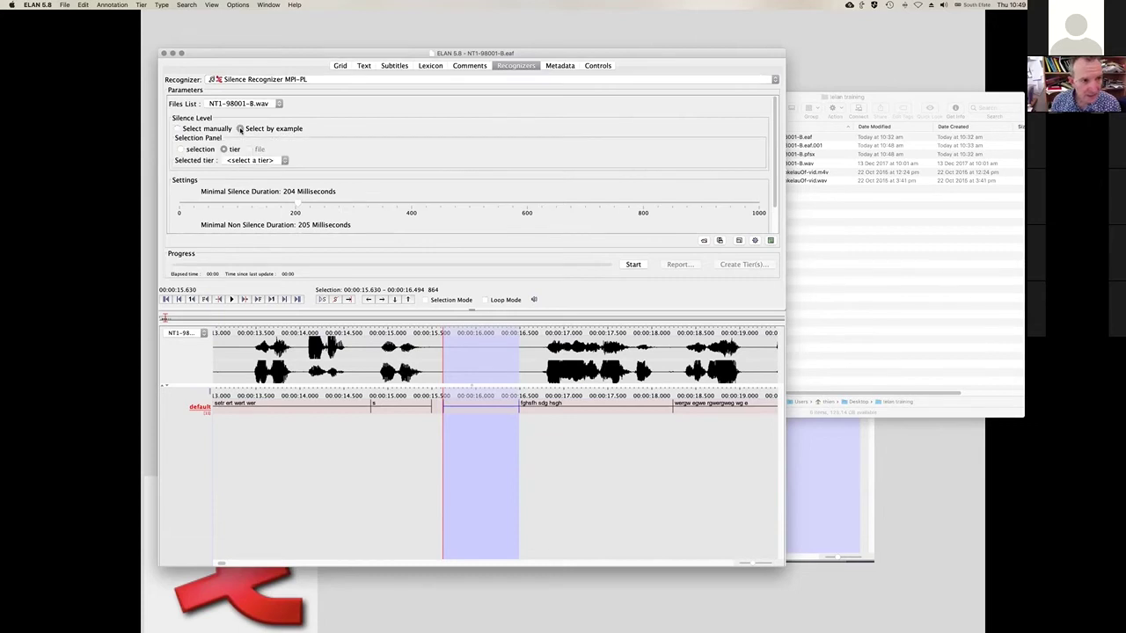
{"action": "left_click", "coordinate": [268, 161]}
{"action": "left_click", "coordinate": [261, 171]}
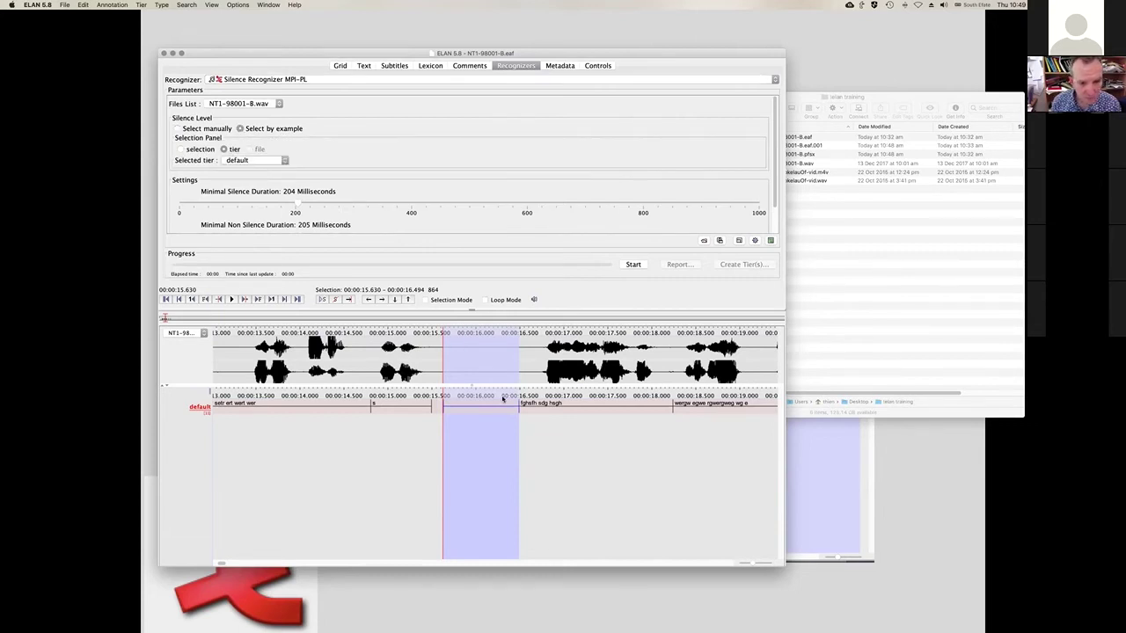
{"action": "scroll", "coordinate": [361, 175], "scroll_direction": "down", "scroll_amount": 3}
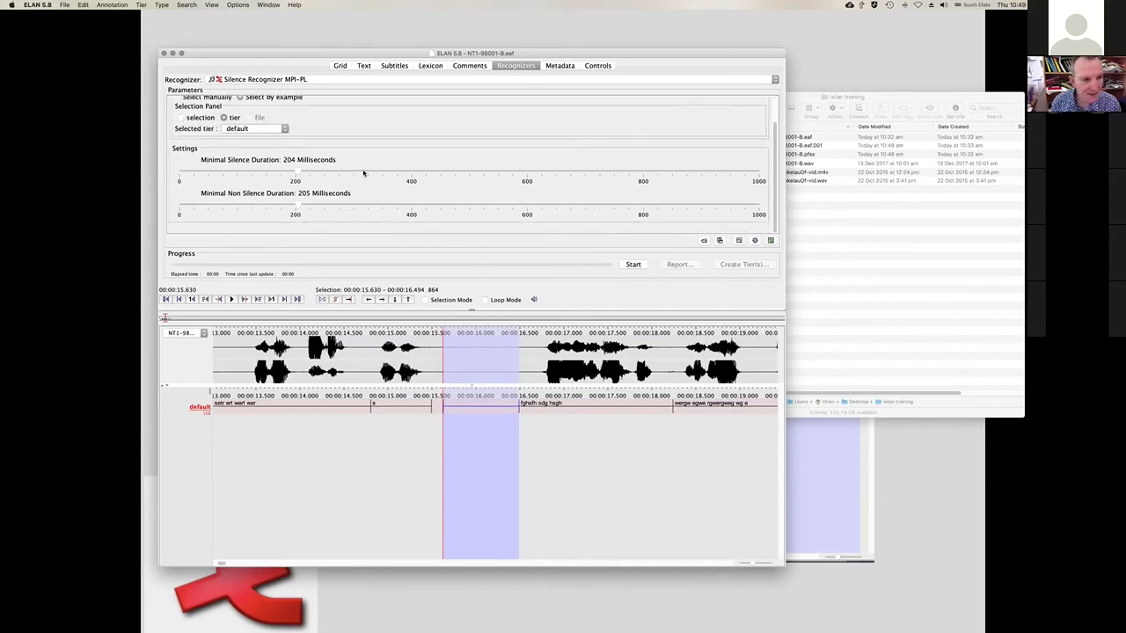
{"action": "scroll", "coordinate": [363, 173], "scroll_direction": "up", "scroll_amount": 3}
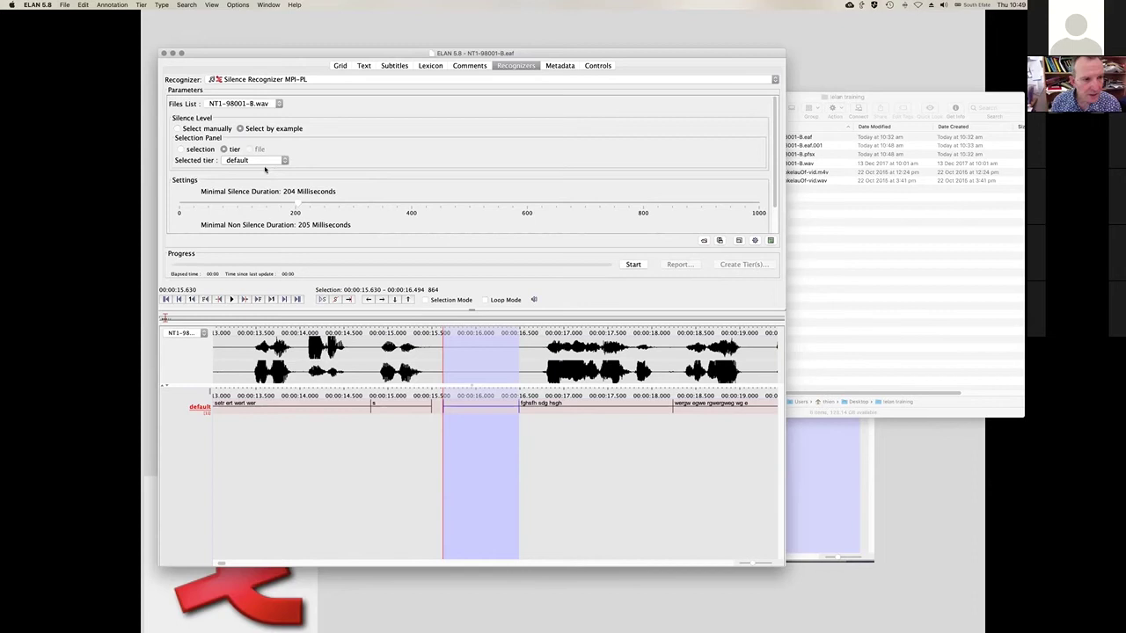
{"action": "left_click", "coordinate": [634, 264]}
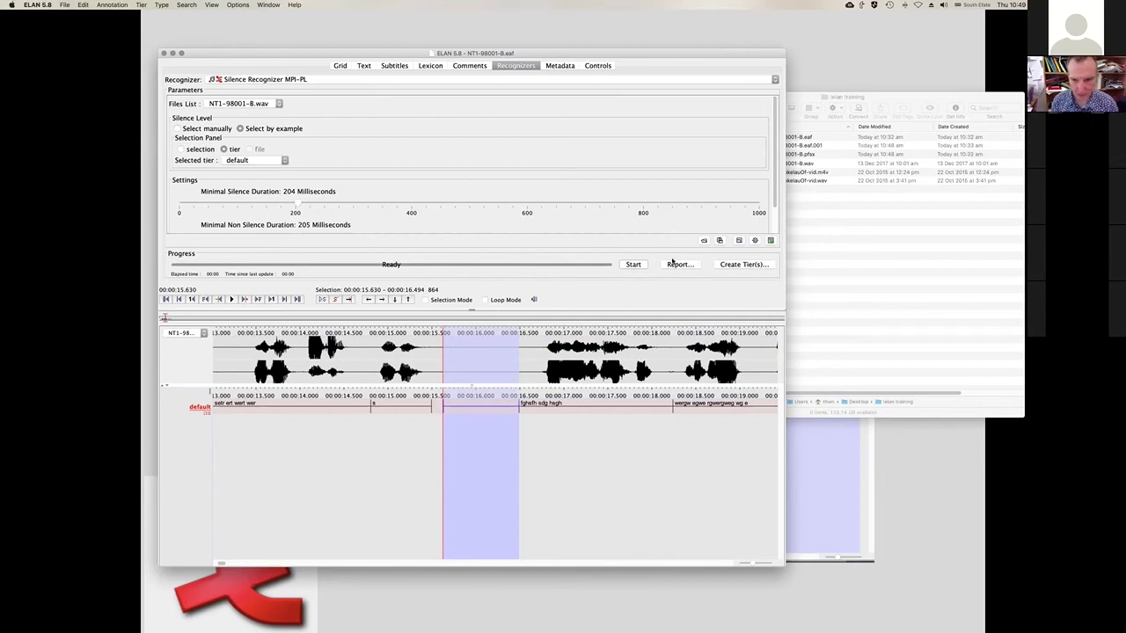
Create a tier from the Channel1 segmentation with the s segments included, and check it at the start of the recording
{"action": "left_click", "coordinate": [723, 265]}
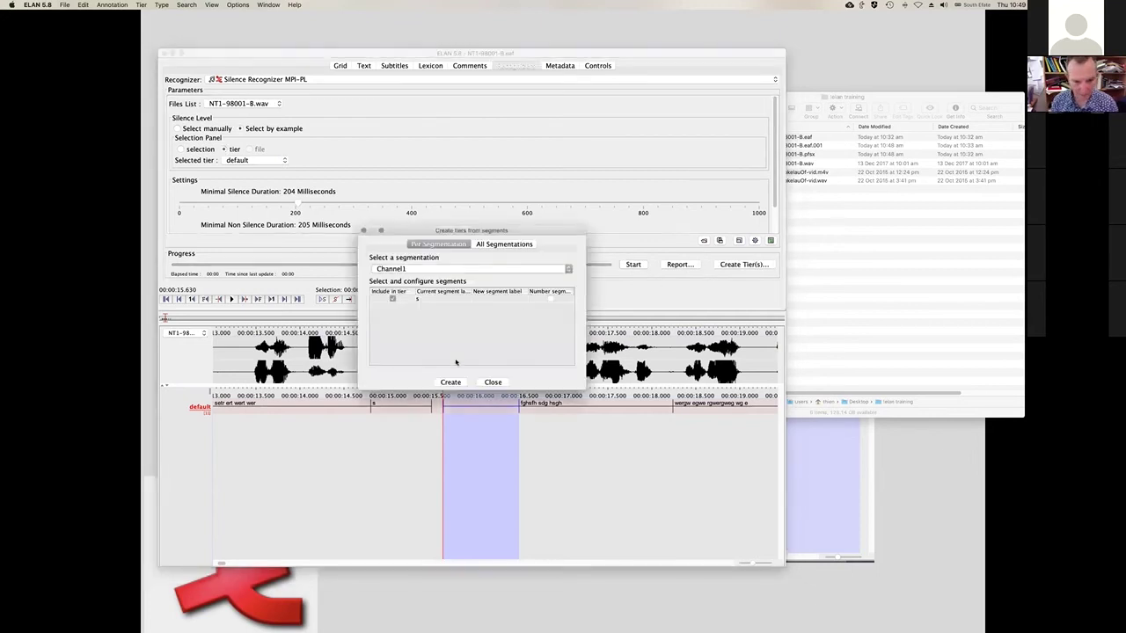
{"action": "left_click", "coordinate": [451, 383]}
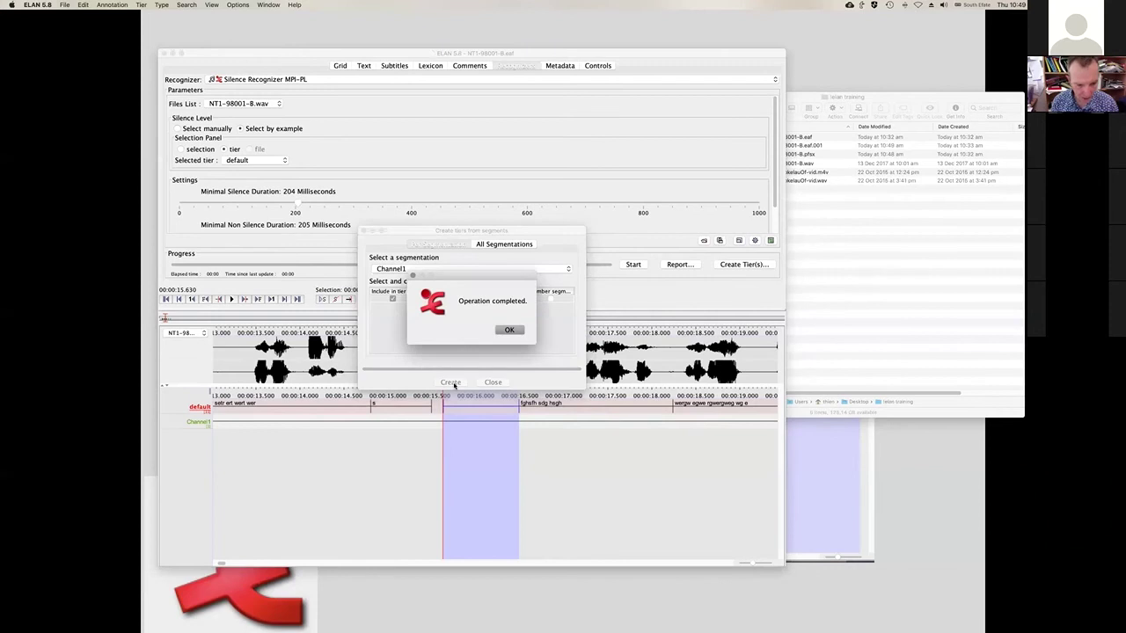
{"action": "left_click", "coordinate": [509, 330]}
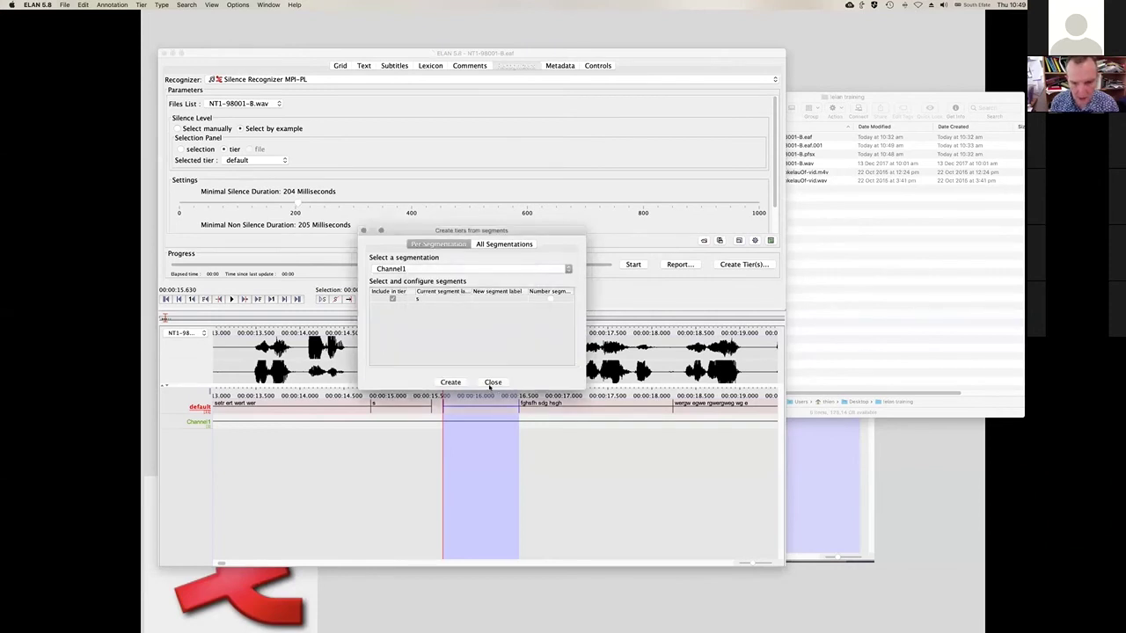
{"action": "left_click", "coordinate": [493, 381]}
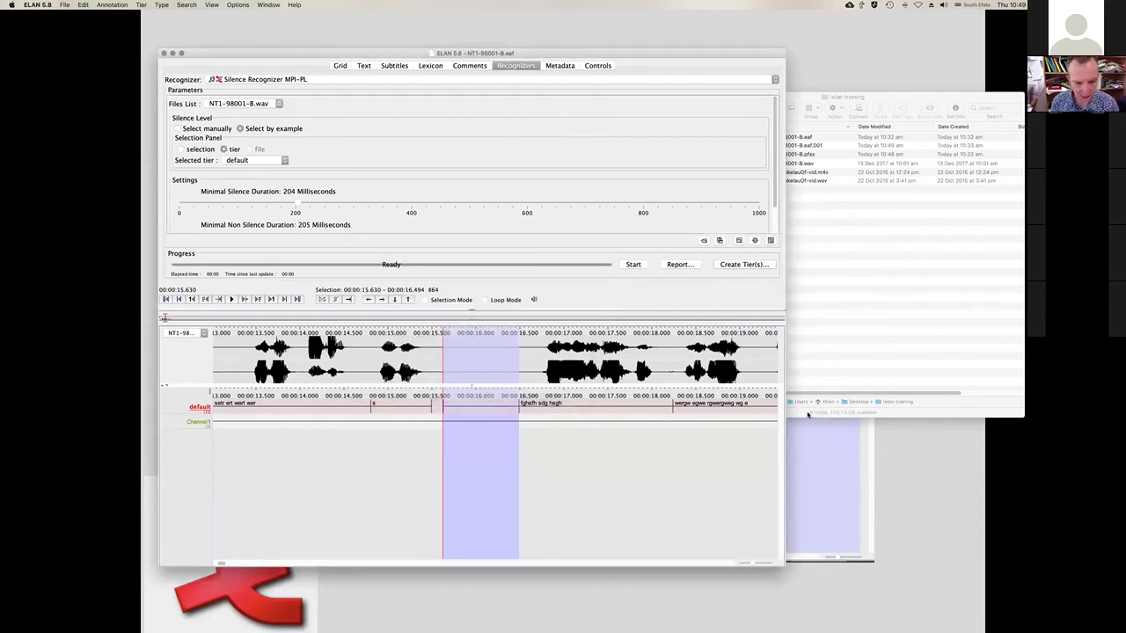
{"action": "left_click_drag", "start_coordinate": [221, 566], "coordinate": [161, 554]}
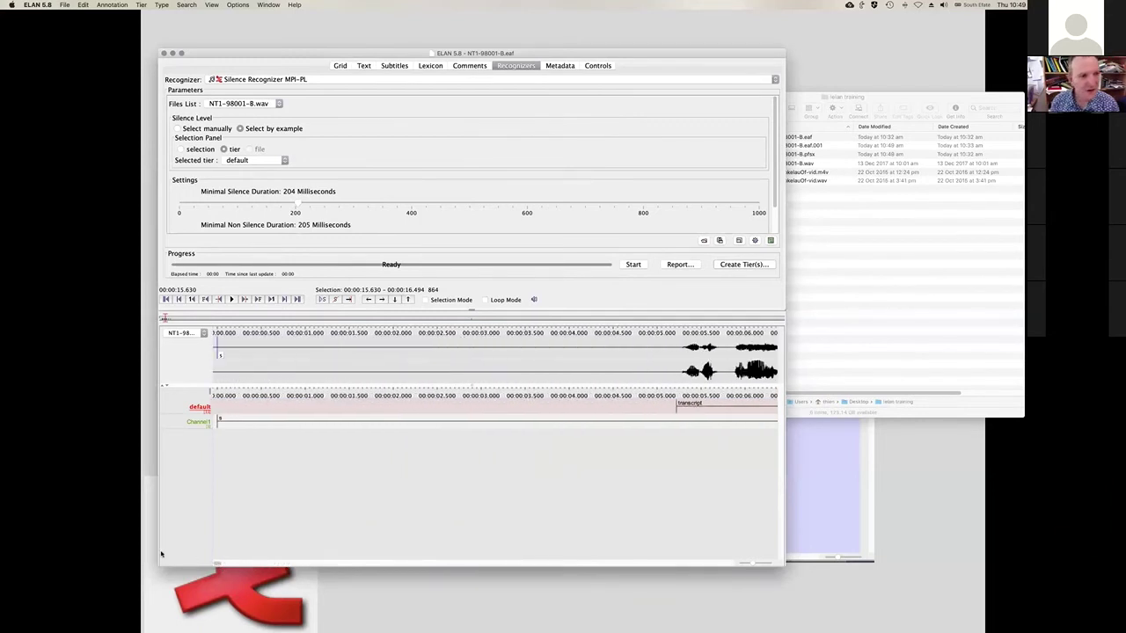
Switch the silence level to manual selection and set it to -32 dB
{"action": "left_click", "coordinate": [177, 129]}
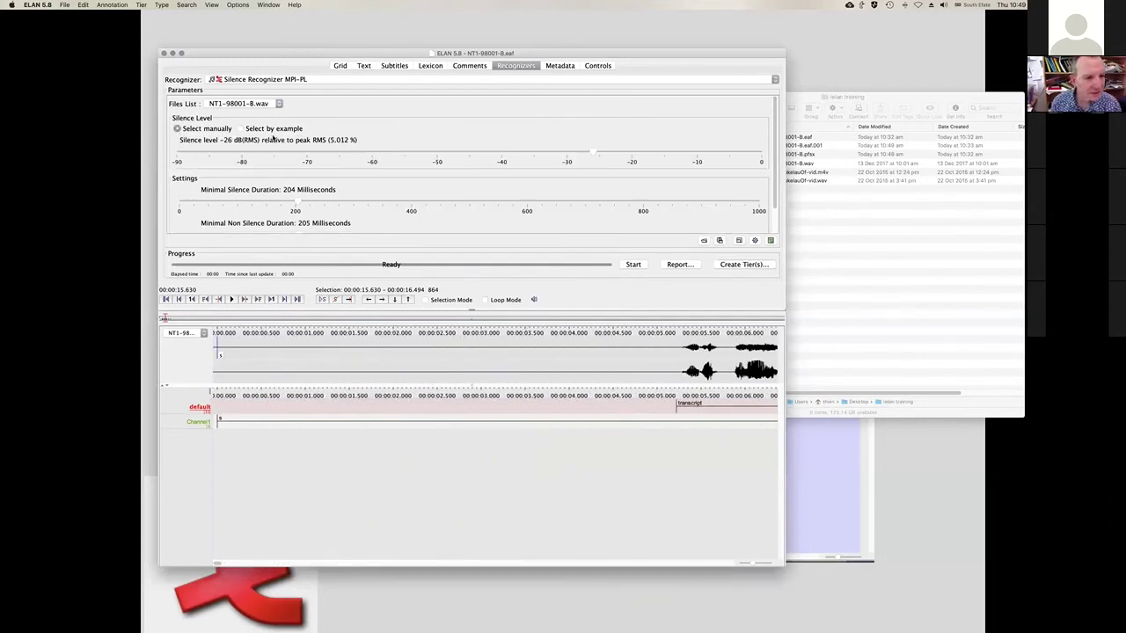
{"action": "left_click_drag", "start_coordinate": [596, 153], "coordinate": [557, 154]}
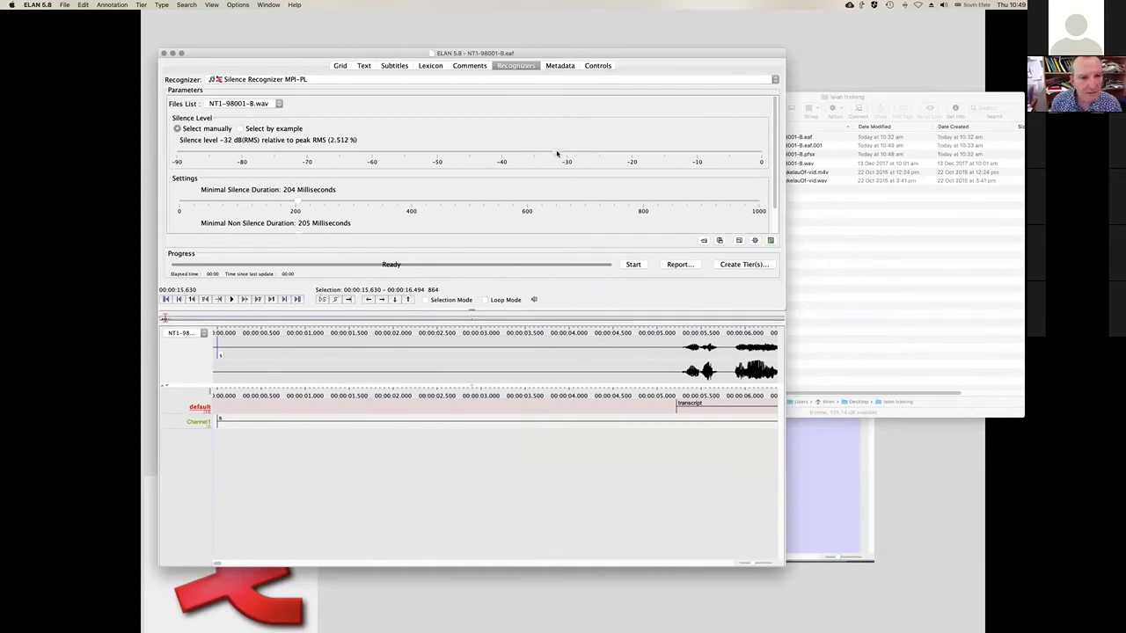
{"action": "scroll", "coordinate": [557, 154], "scroll_direction": "down", "scroll_amount": 1}
{"action": "scroll", "coordinate": [557, 154], "scroll_direction": "down", "scroll_amount": 1}
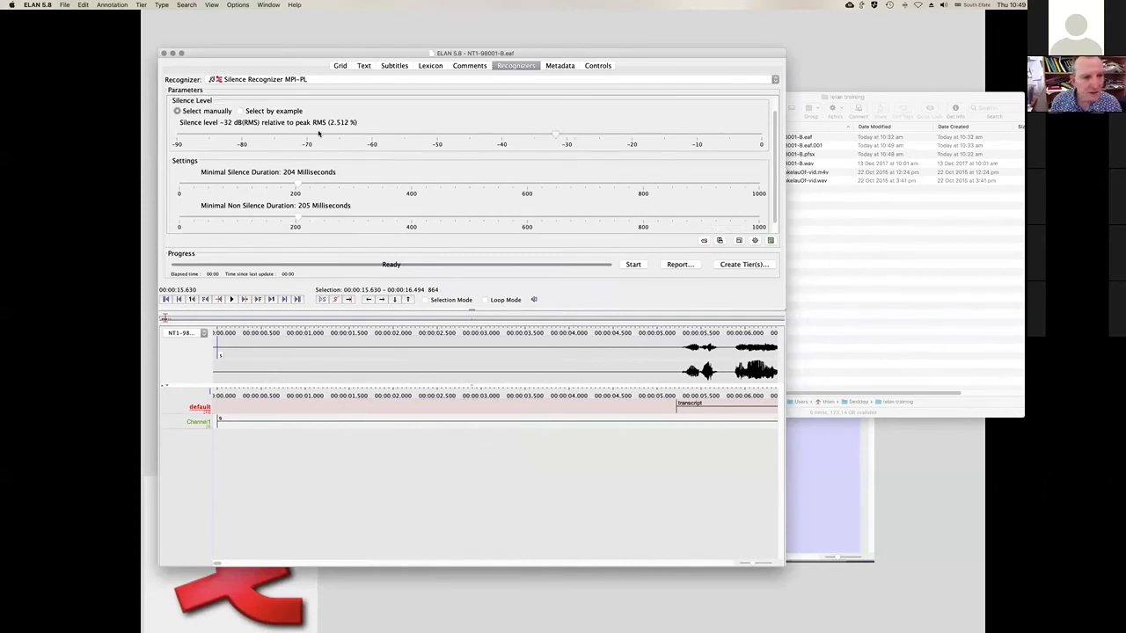
Try running the recognizer by example on the default tier again, with the silence just before the "transcript" annotation selected
{"action": "left_click", "coordinate": [240, 111]}
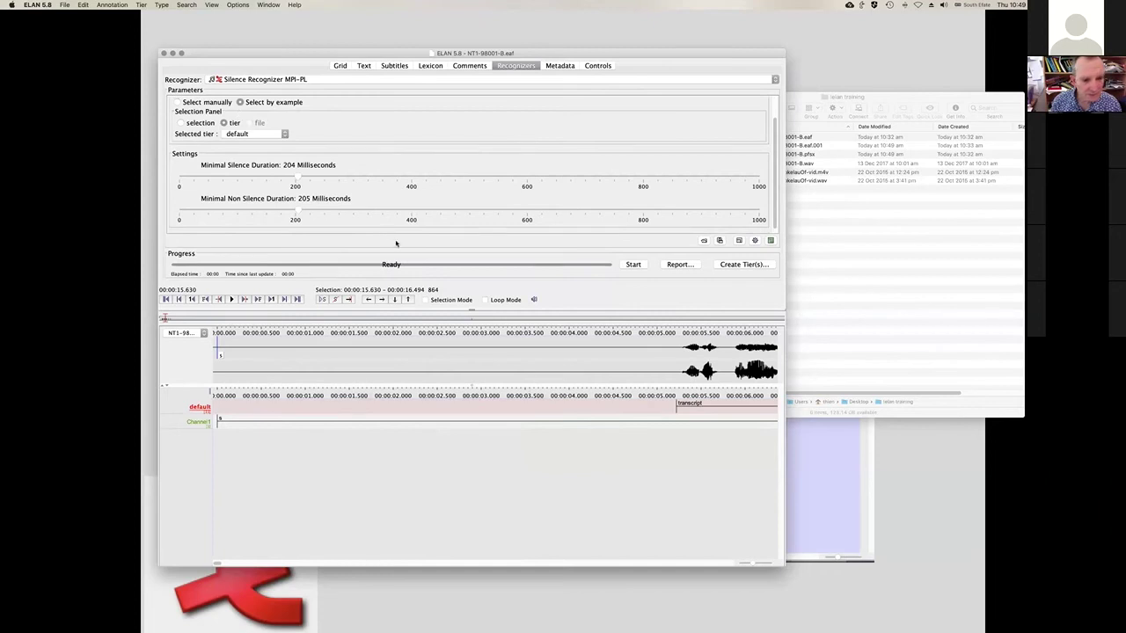
{"action": "left_click_drag", "start_coordinate": [675, 371], "coordinate": [509, 371]}
{"action": "scroll", "coordinate": [540, 196], "scroll_direction": "down", "scroll_amount": 1}
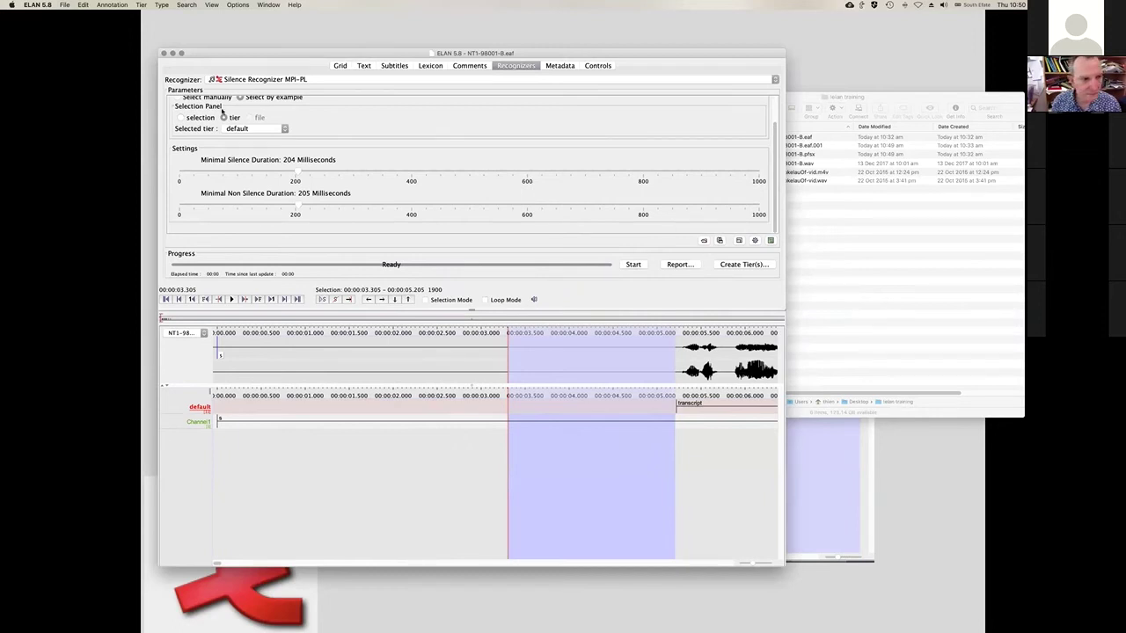
{"action": "scroll", "coordinate": [264, 123], "scroll_direction": "up", "scroll_amount": 5}
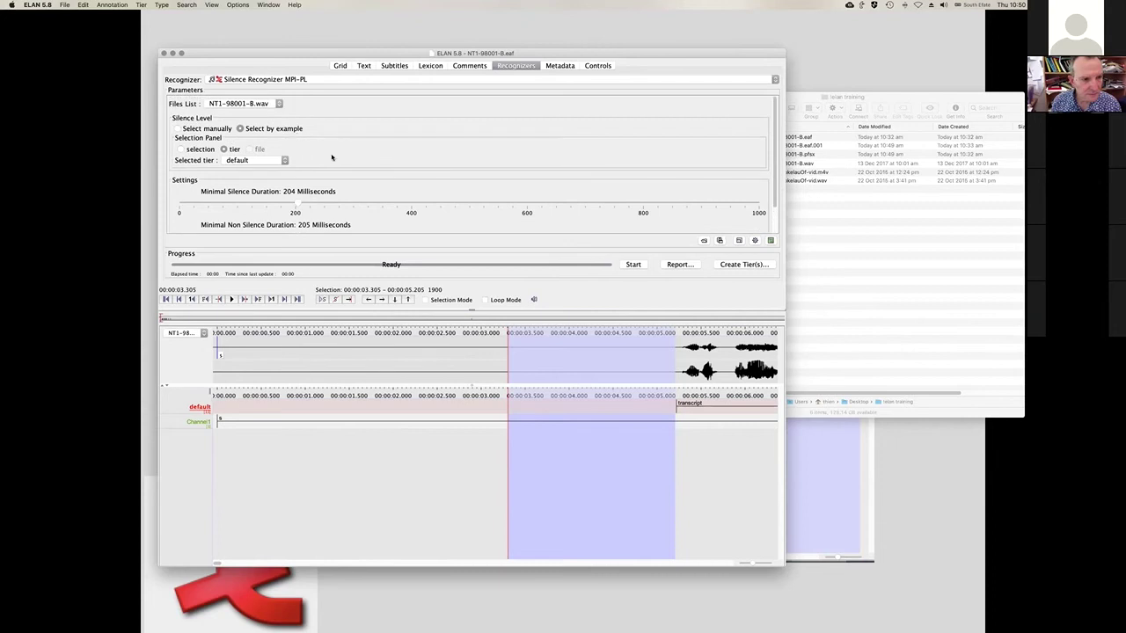
{"action": "left_click", "coordinate": [633, 263]}
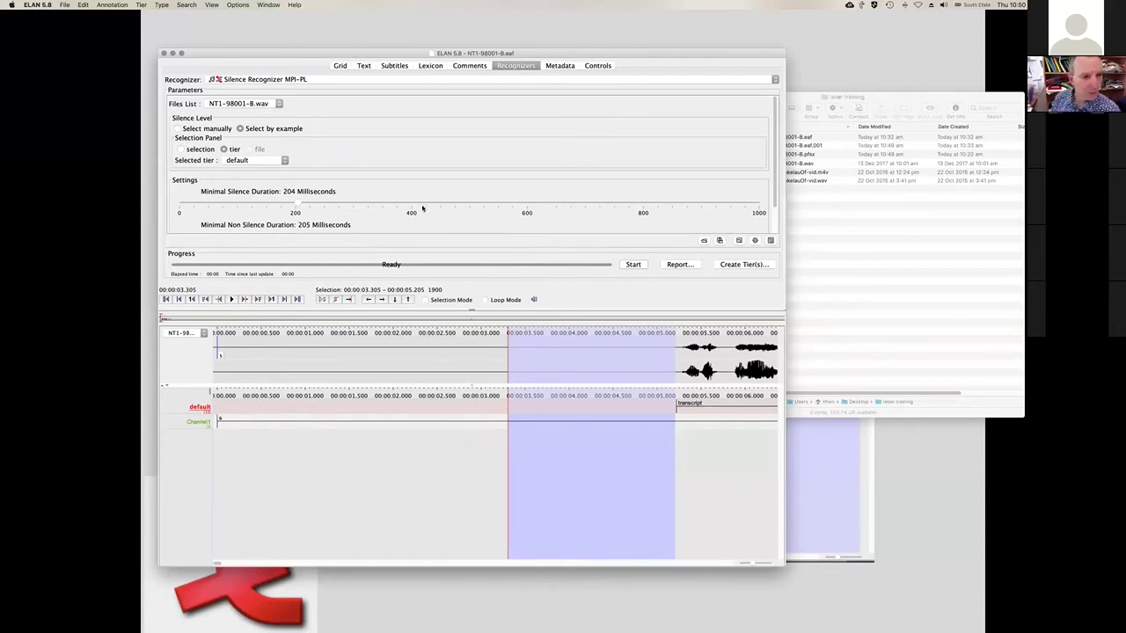
Run the recognizer with the manual silence level and create a tier from the Channel1 segmentation, including the s and x segments
{"action": "left_click", "coordinate": [181, 128]}
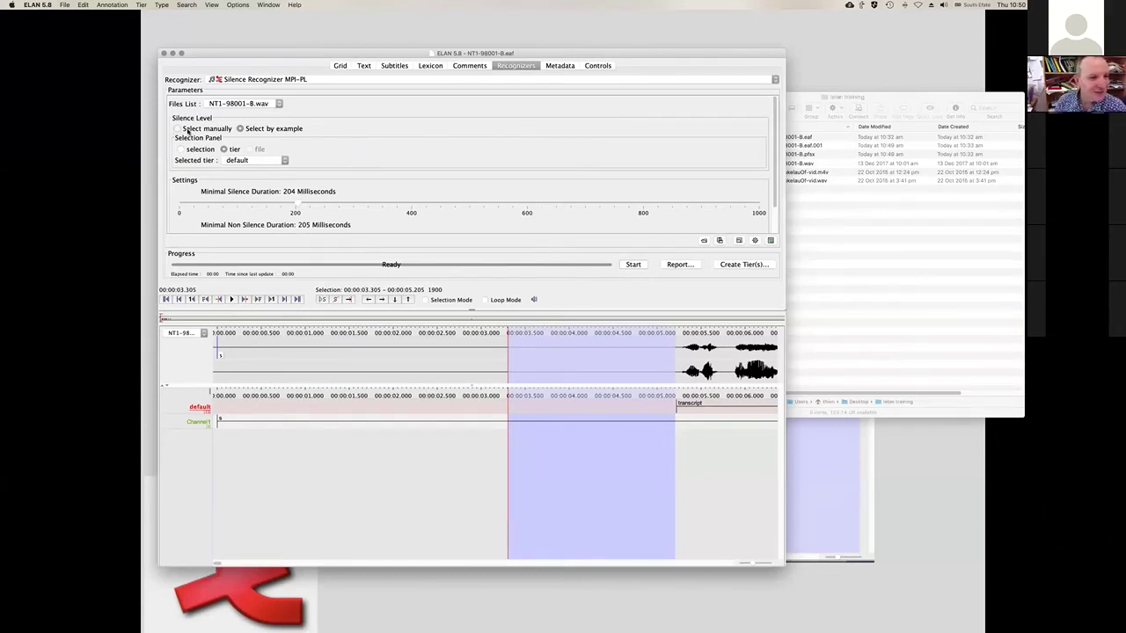
{"action": "left_click", "coordinate": [630, 264]}
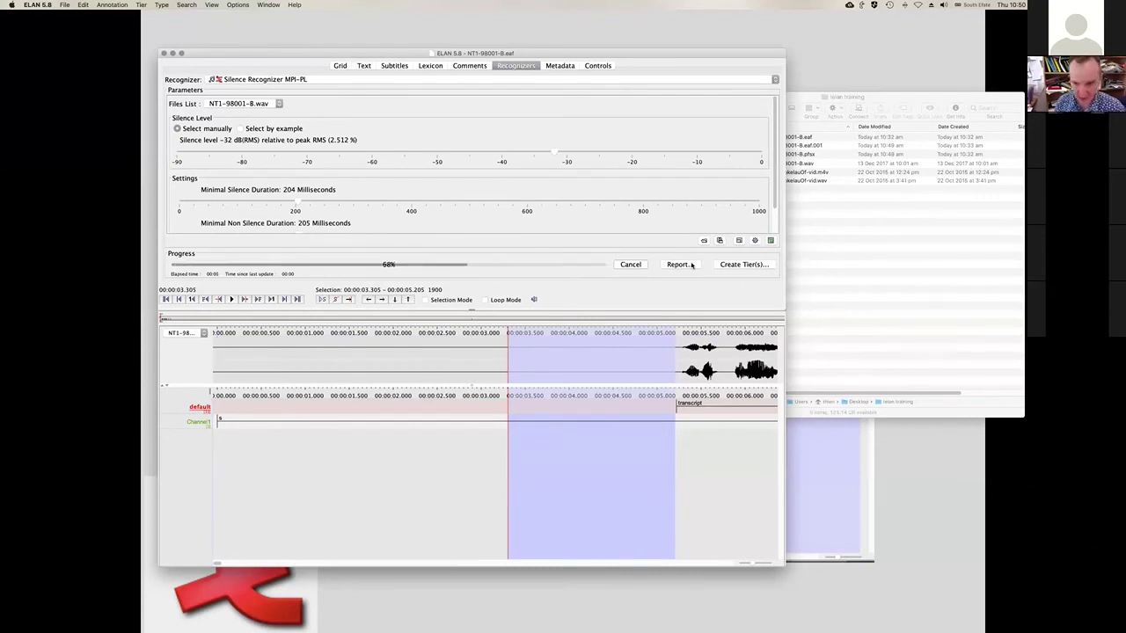
{"action": "left_click", "coordinate": [744, 265]}
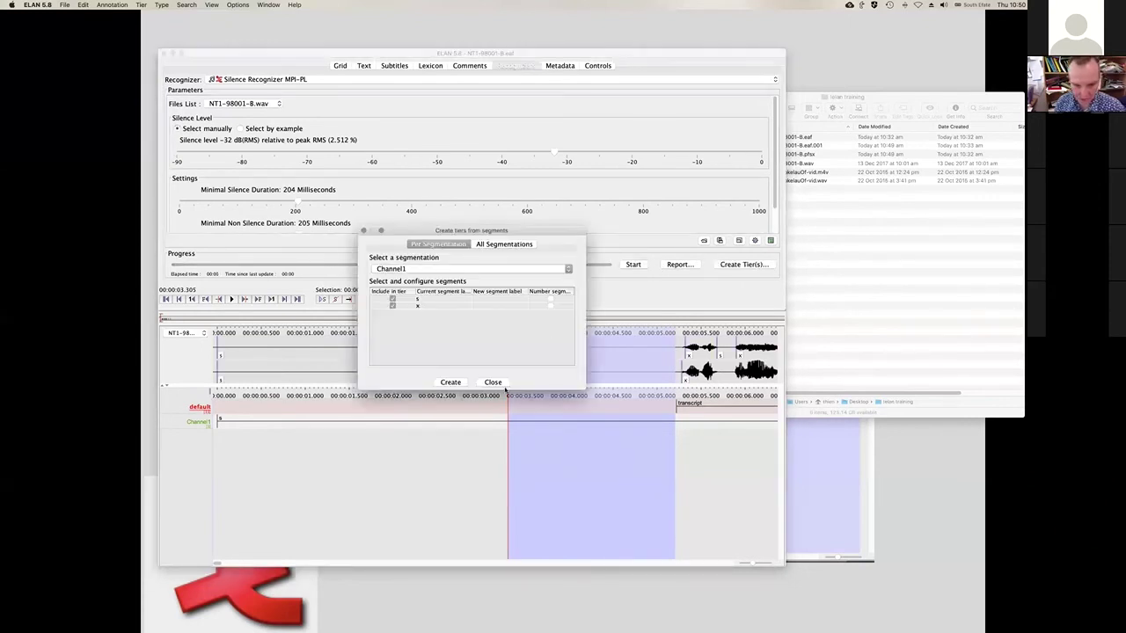
{"action": "left_click", "coordinate": [441, 383]}
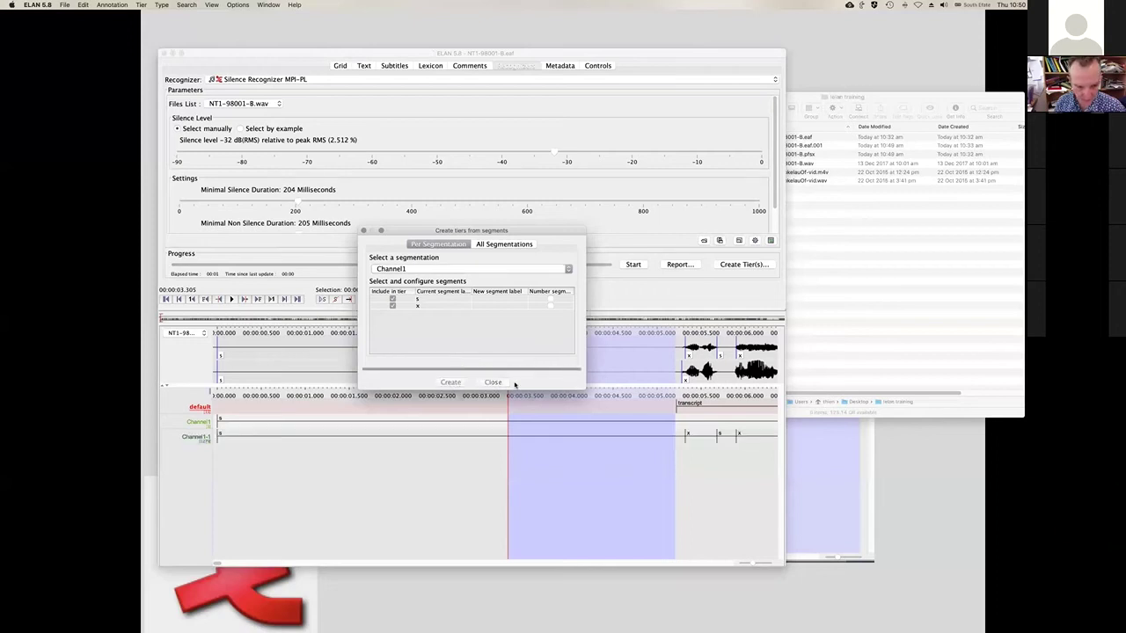
{"action": "left_click", "coordinate": [509, 330]}
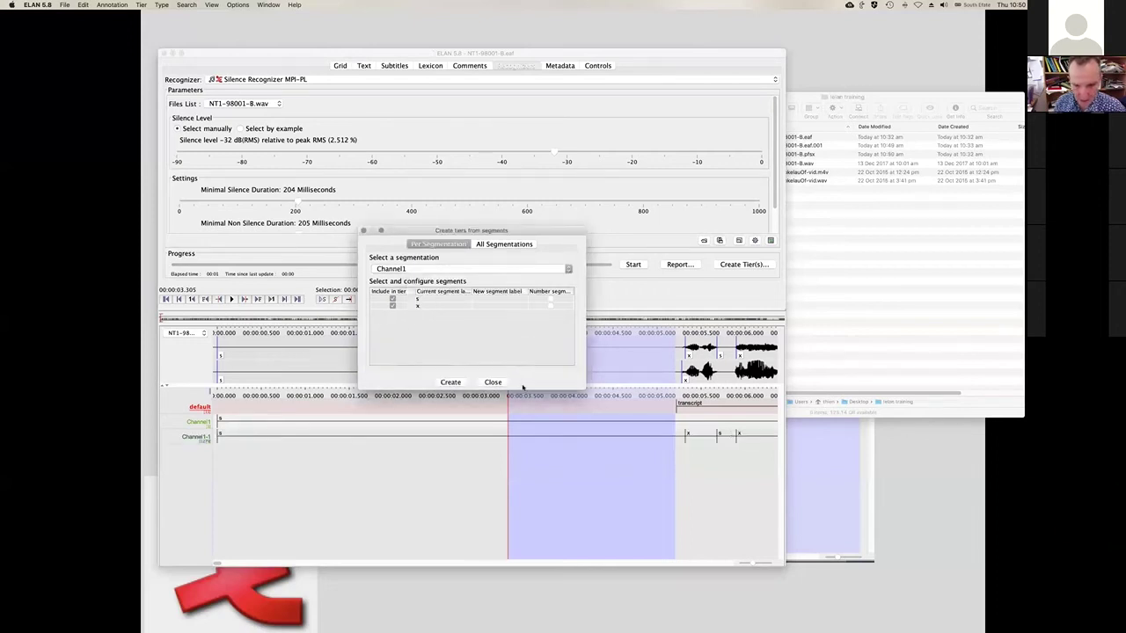
{"action": "left_click", "coordinate": [504, 383]}
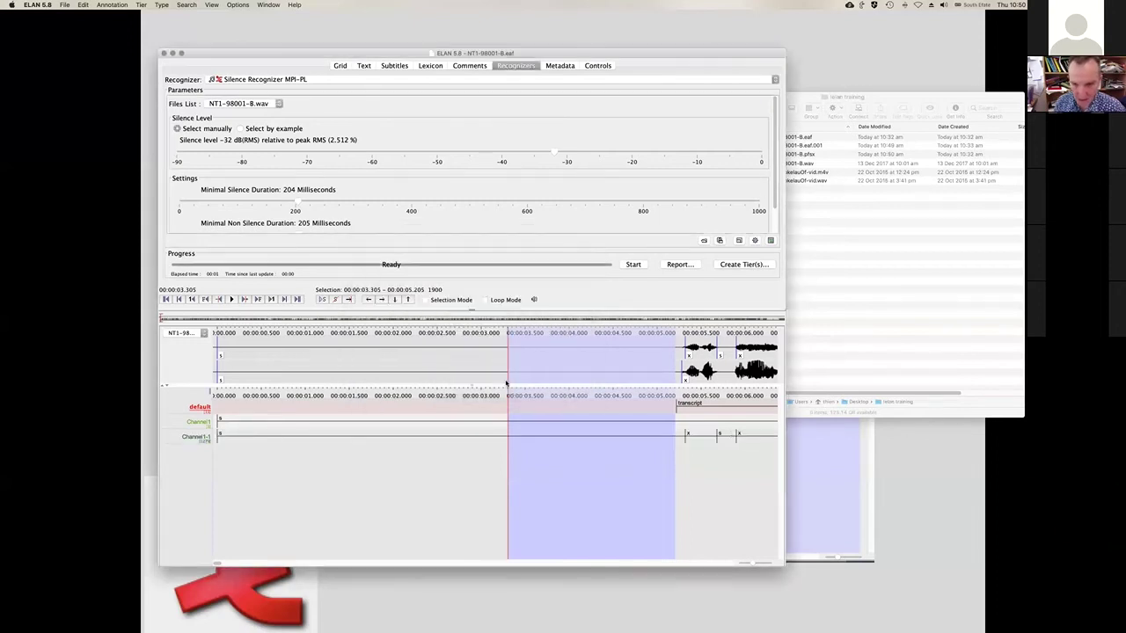
Examine the s and x segments on the new Channel1-1 tier against the waveform and the default tier's annotations
{"action": "left_click", "coordinate": [219, 564]}
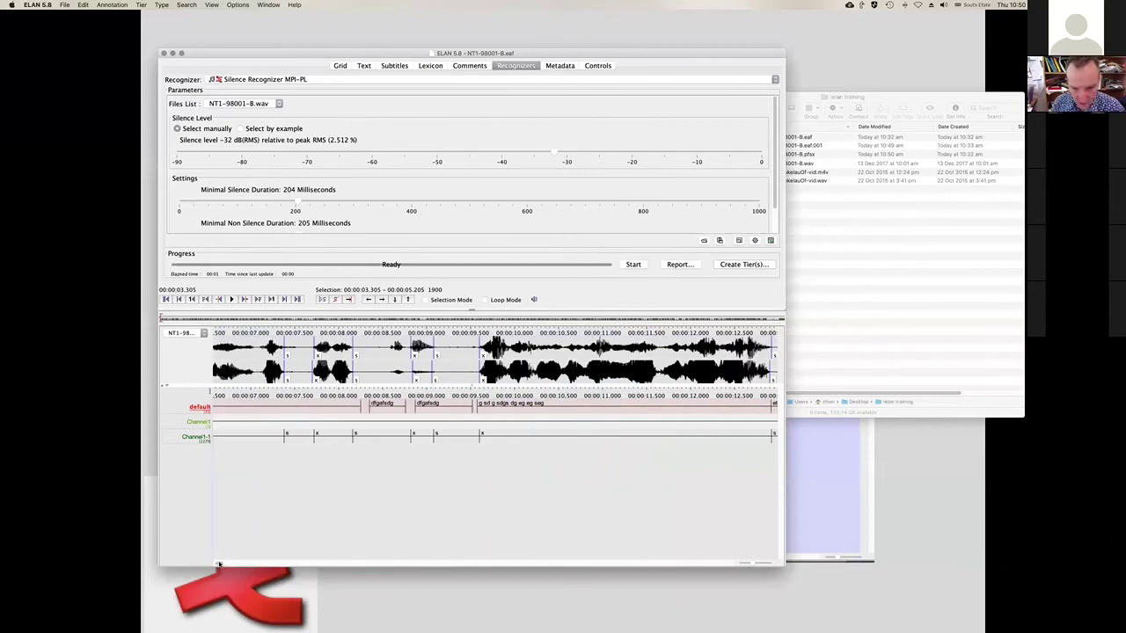
{"action": "scroll", "coordinate": [218, 564], "scroll_direction": "left", "scroll_amount": 2}
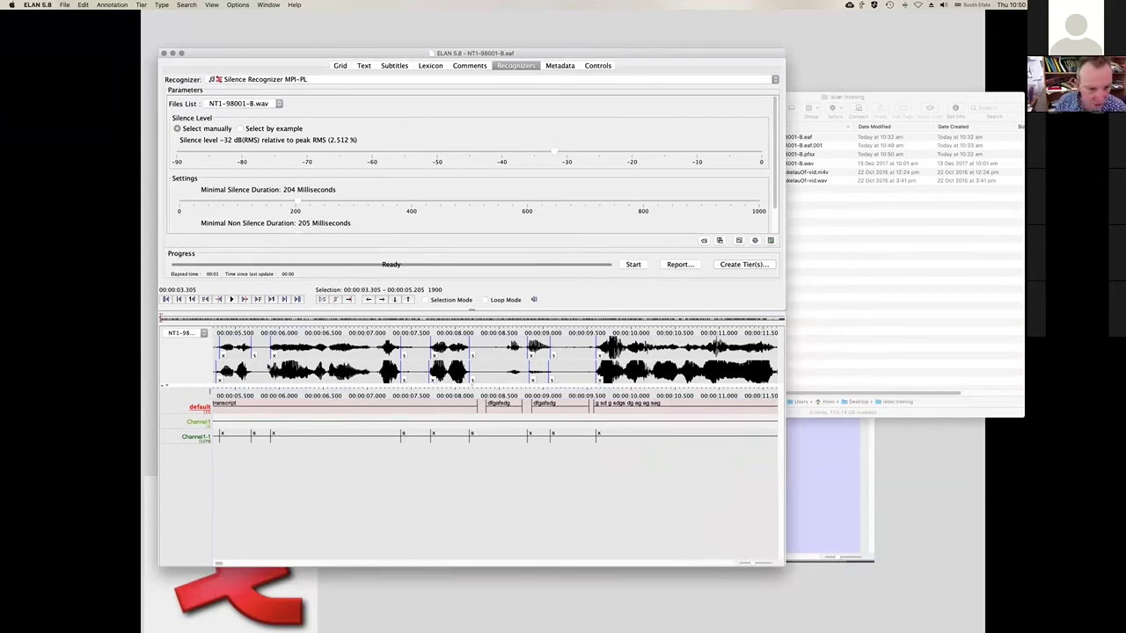
{"action": "scroll", "coordinate": [231, 532], "scroll_direction": "left", "scroll_amount": 2}
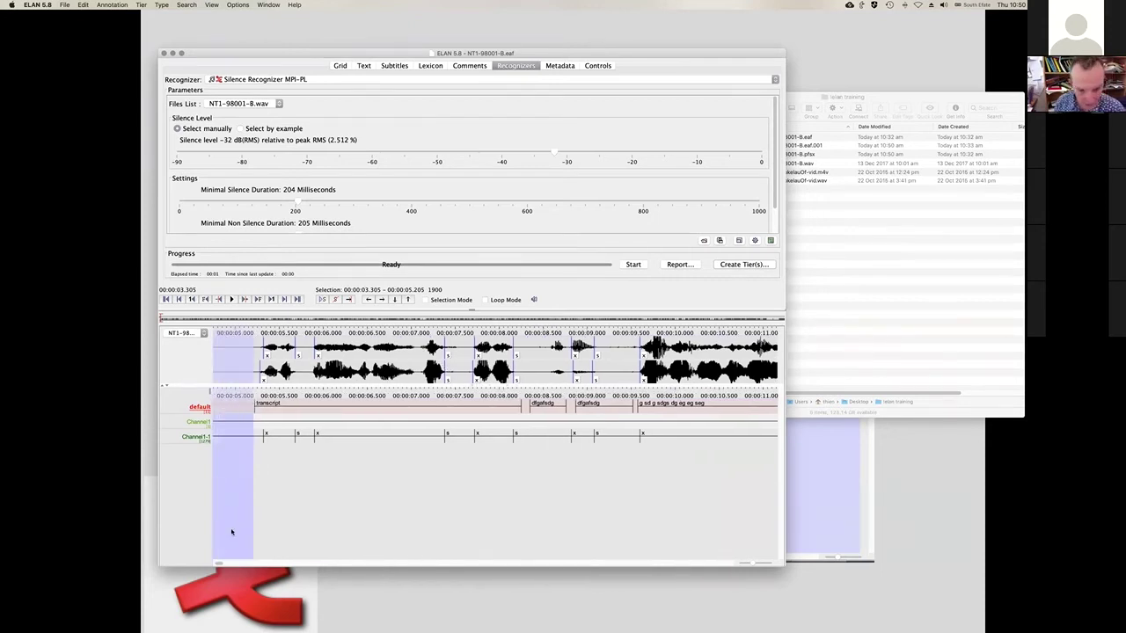
{"action": "left_click_drag", "start_coordinate": [223, 563], "coordinate": [221, 564]}
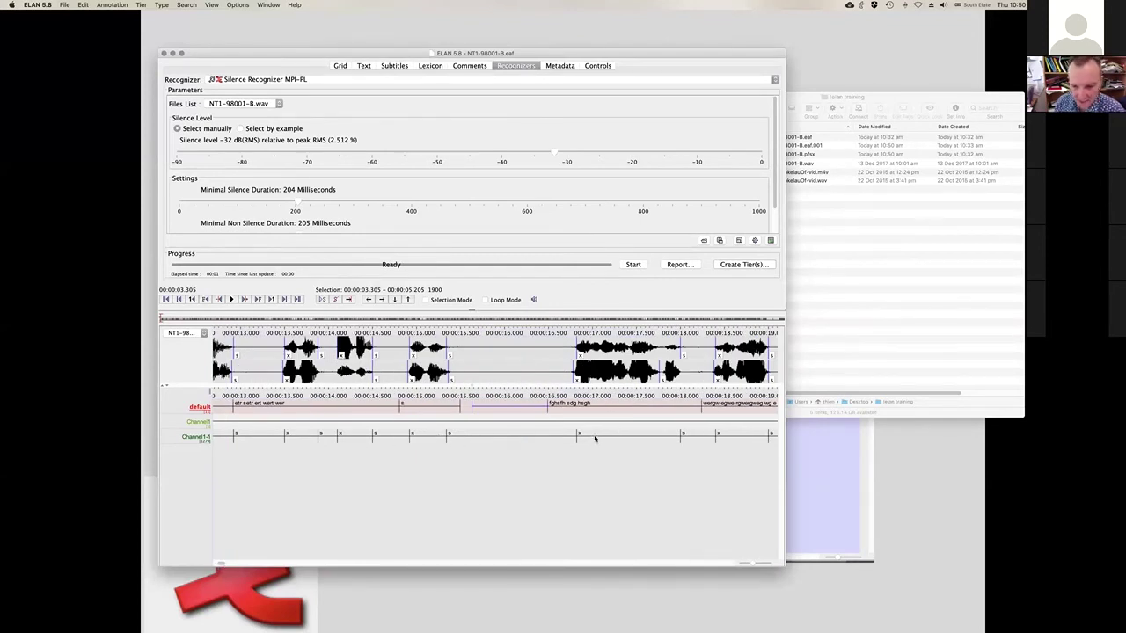
Delete the Channel1-1 tier containing both the s and x segments
{"action": "left_click_drag", "start_coordinate": [224, 564], "coordinate": [315, 561]}
{"action": "scroll", "coordinate": [309, 167], "scroll_direction": "down", "scroll_amount": 3}
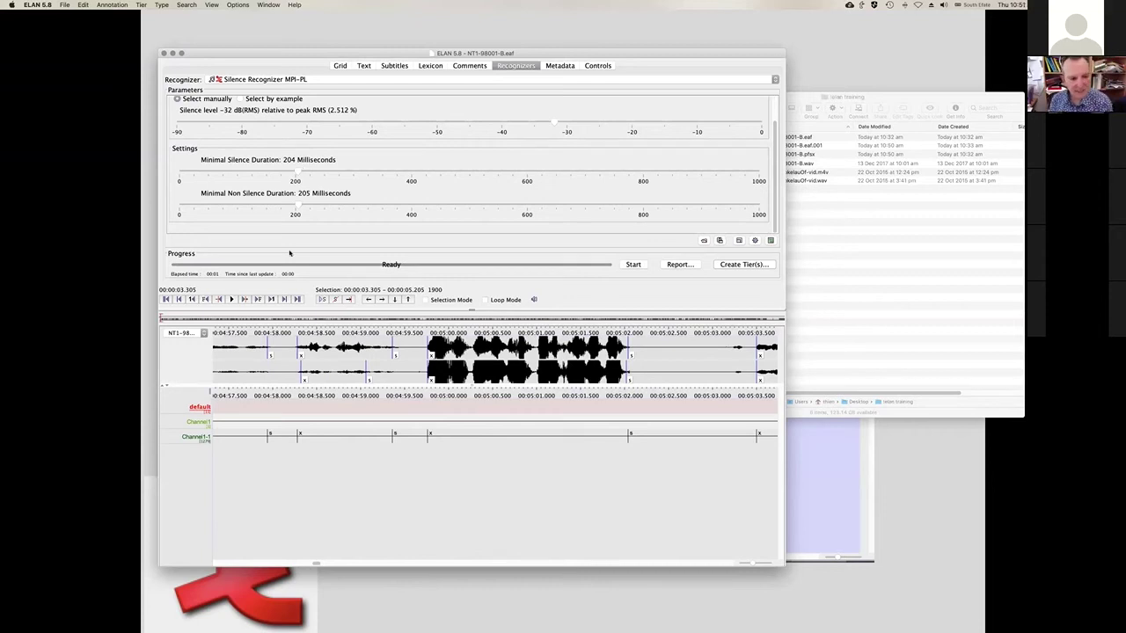
{"action": "scroll", "coordinate": [184, 440], "scroll_direction": "left", "scroll_amount": 1}
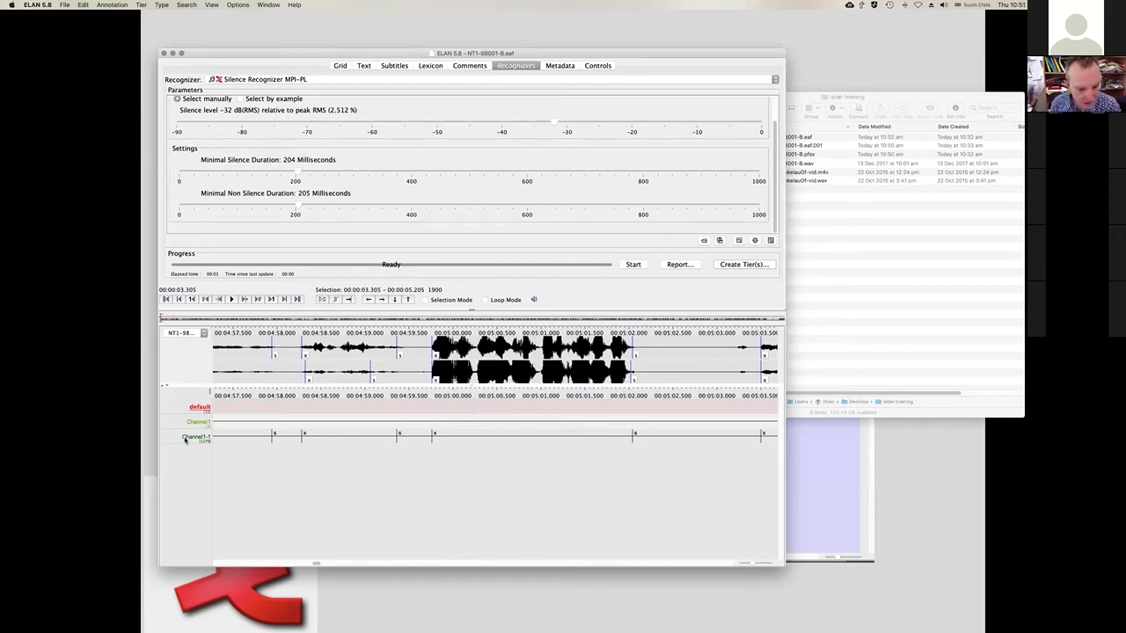
{"action": "right_click", "coordinate": [184, 438]}
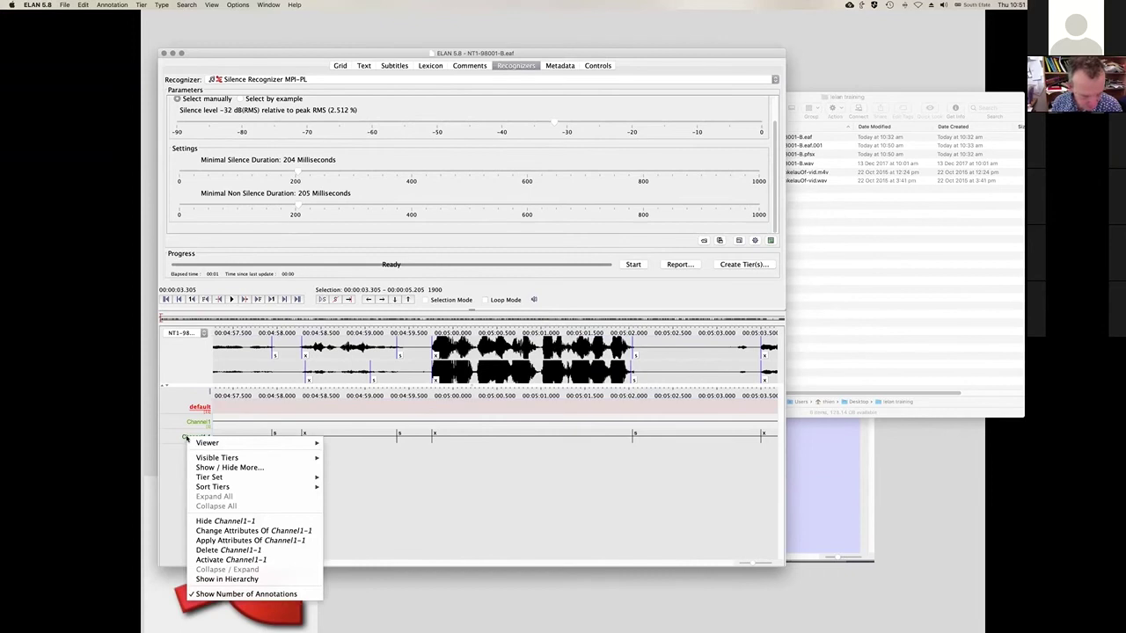
{"action": "left_click", "coordinate": [257, 550]}
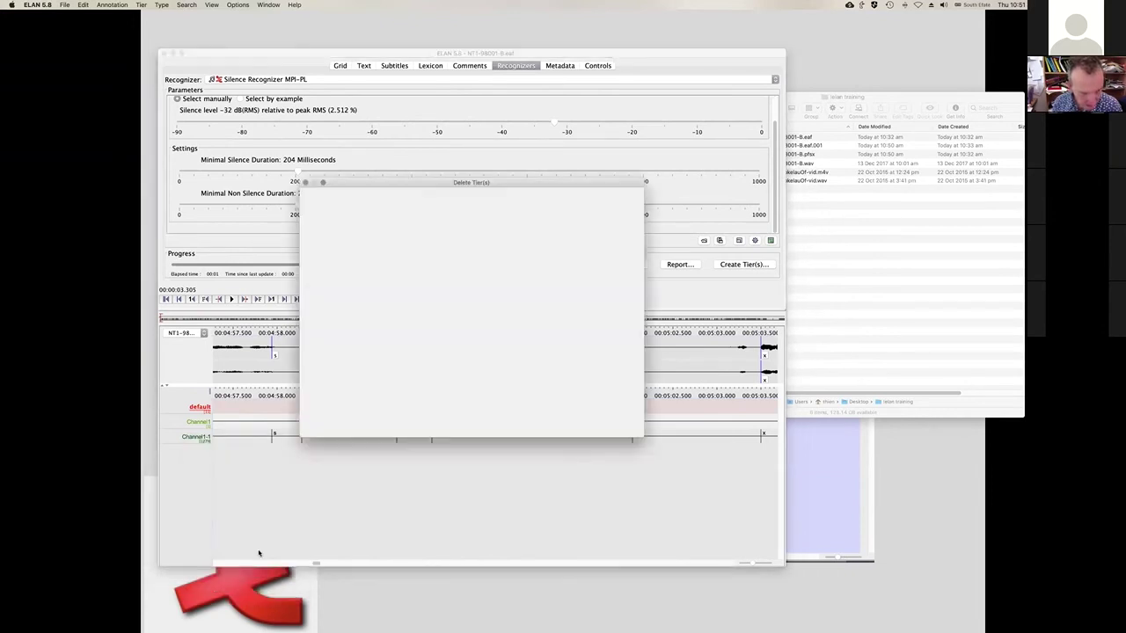
{"action": "left_click", "coordinate": [449, 429]}
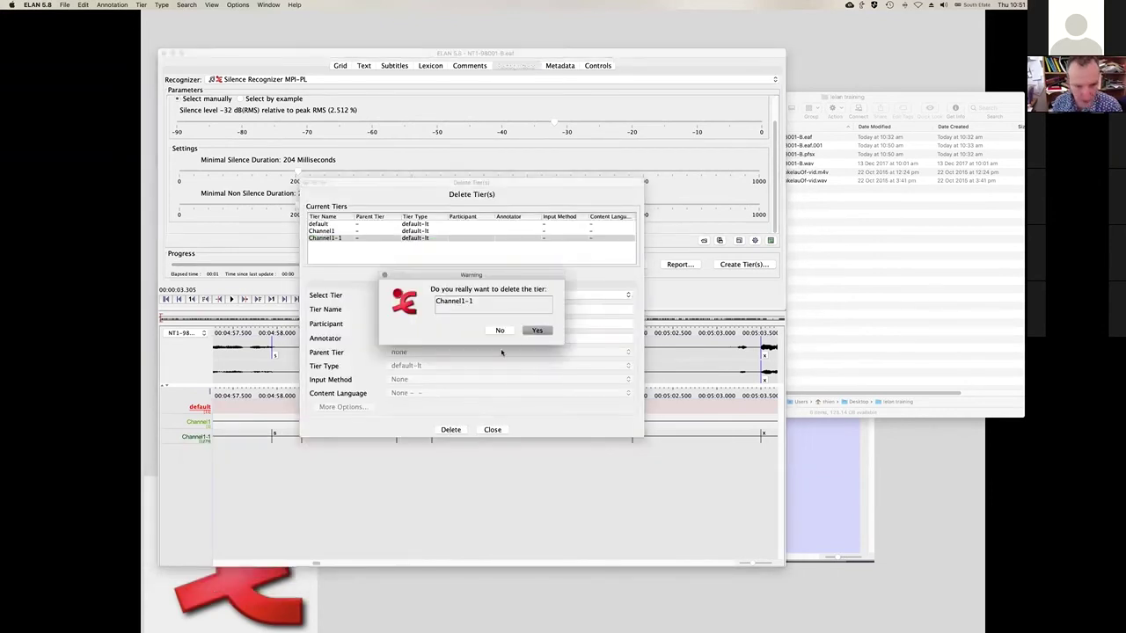
{"action": "left_click", "coordinate": [535, 331]}
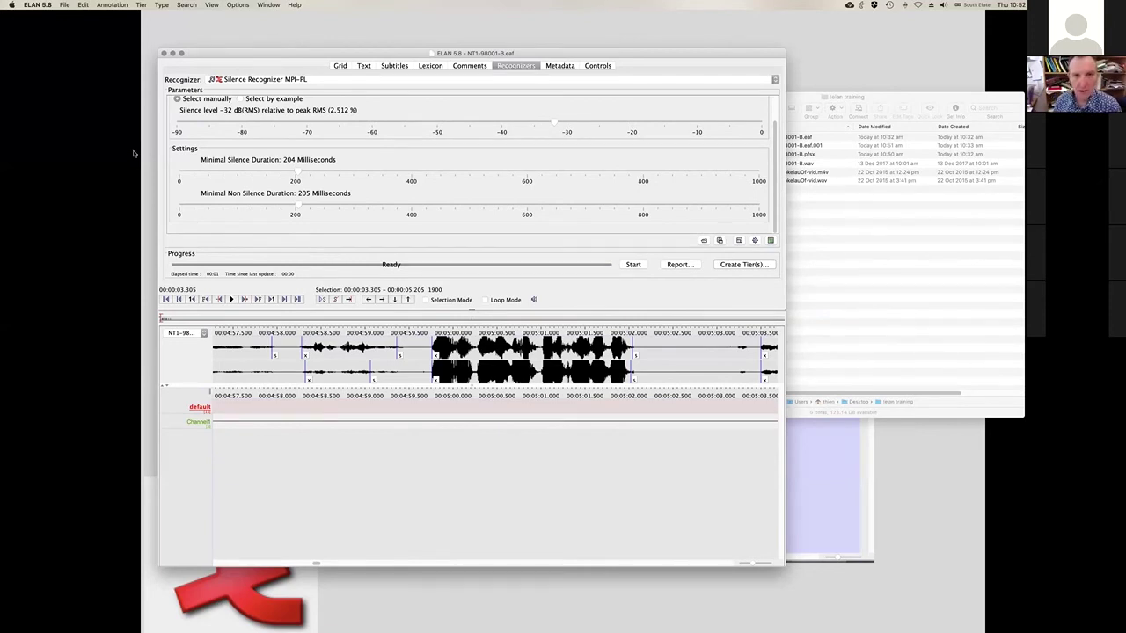
Enlarge the annotation window to full screen and look over the available working modes, staying in Annotation Mode
{"action": "left_click", "coordinate": [181, 54]}
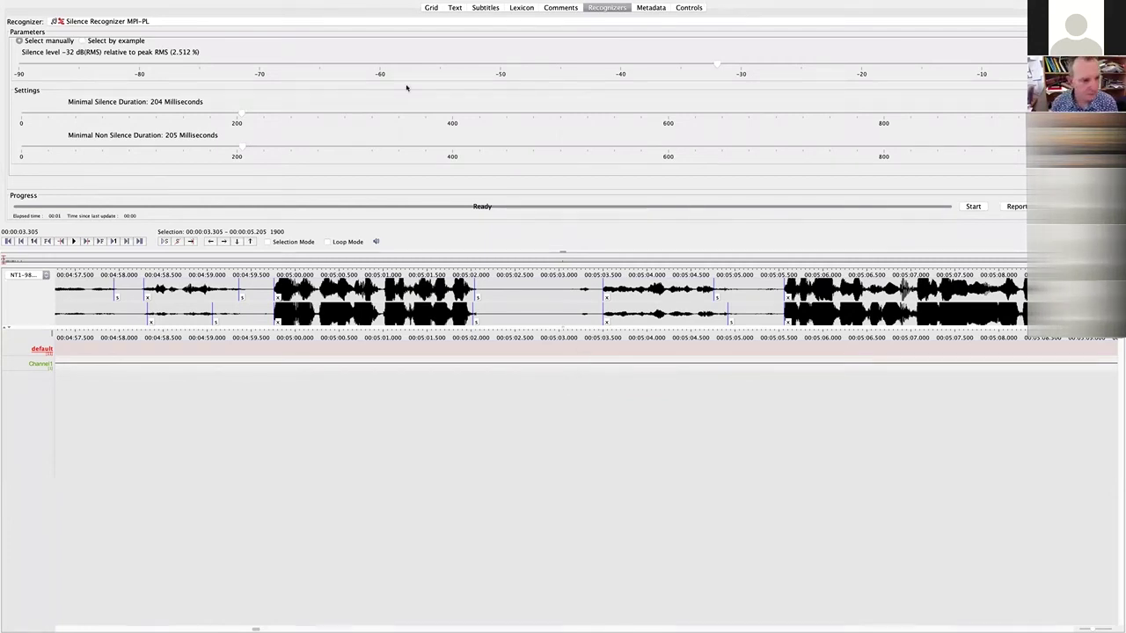
{"action": "mouse_move", "coordinate": [141, 4]}
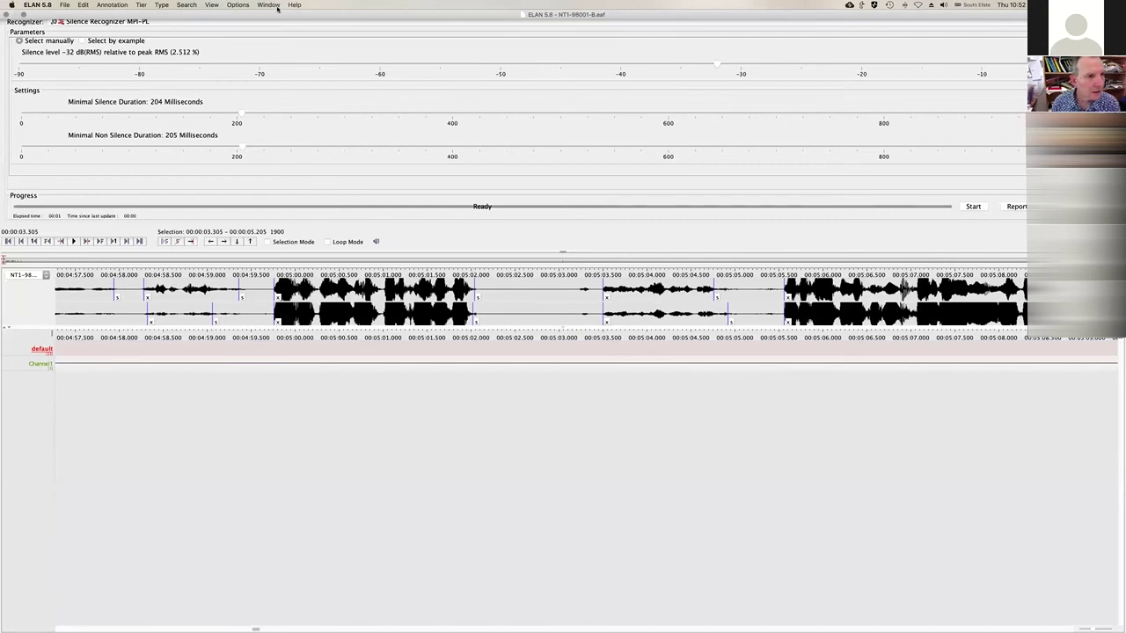
{"action": "left_click", "coordinate": [238, 5]}
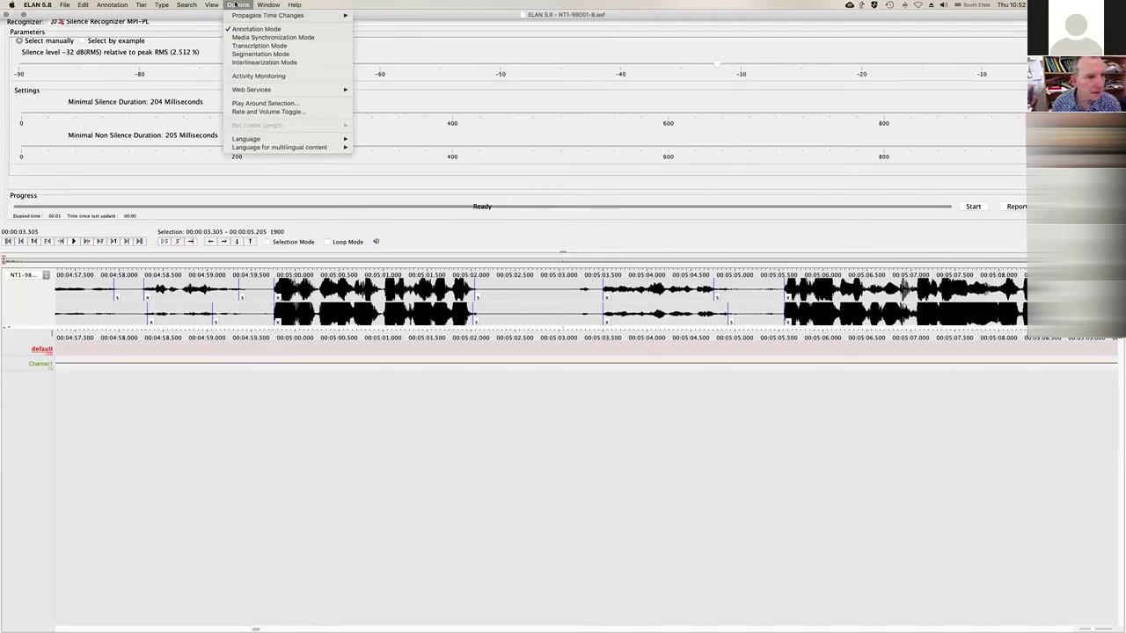
{"action": "left_click", "coordinate": [235, 4]}
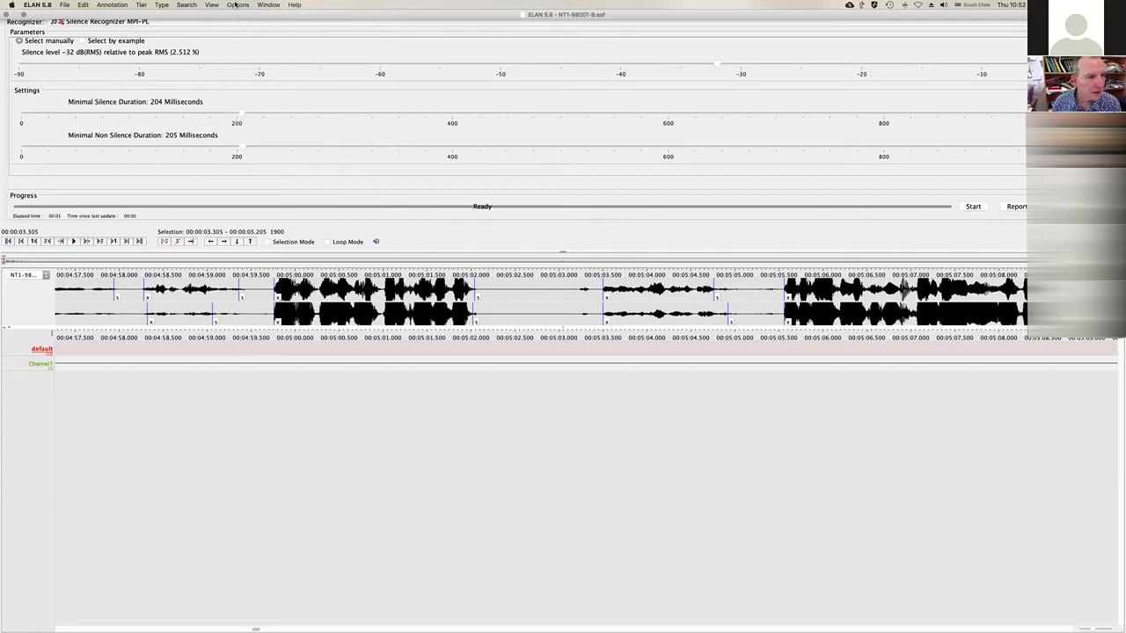
{"action": "left_click", "coordinate": [237, 4]}
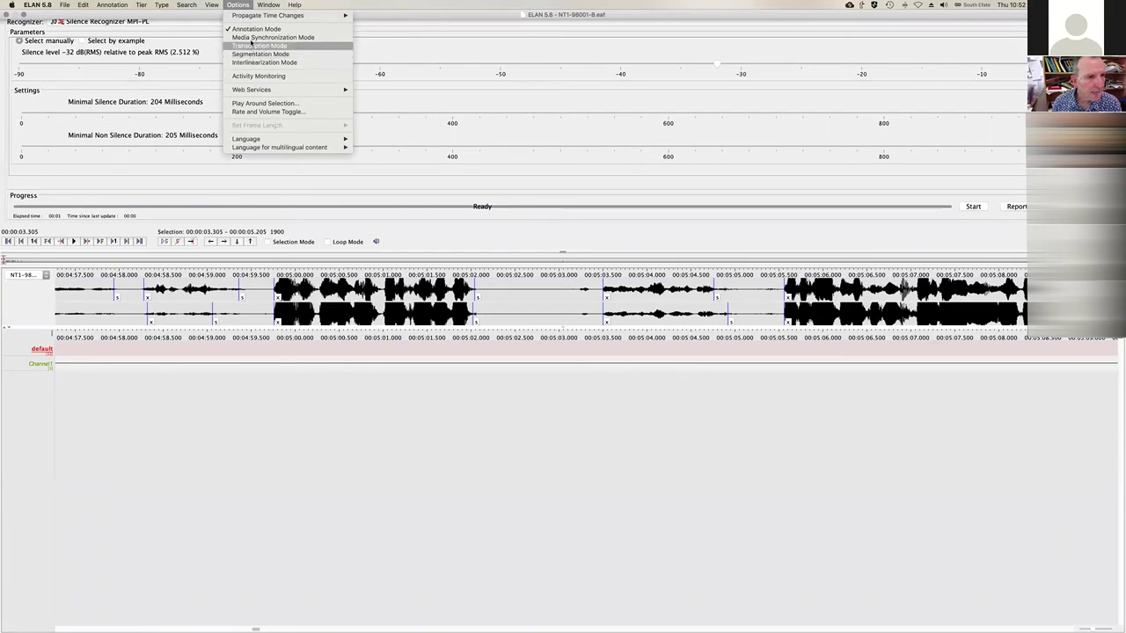
{"action": "left_click", "coordinate": [231, 173]}
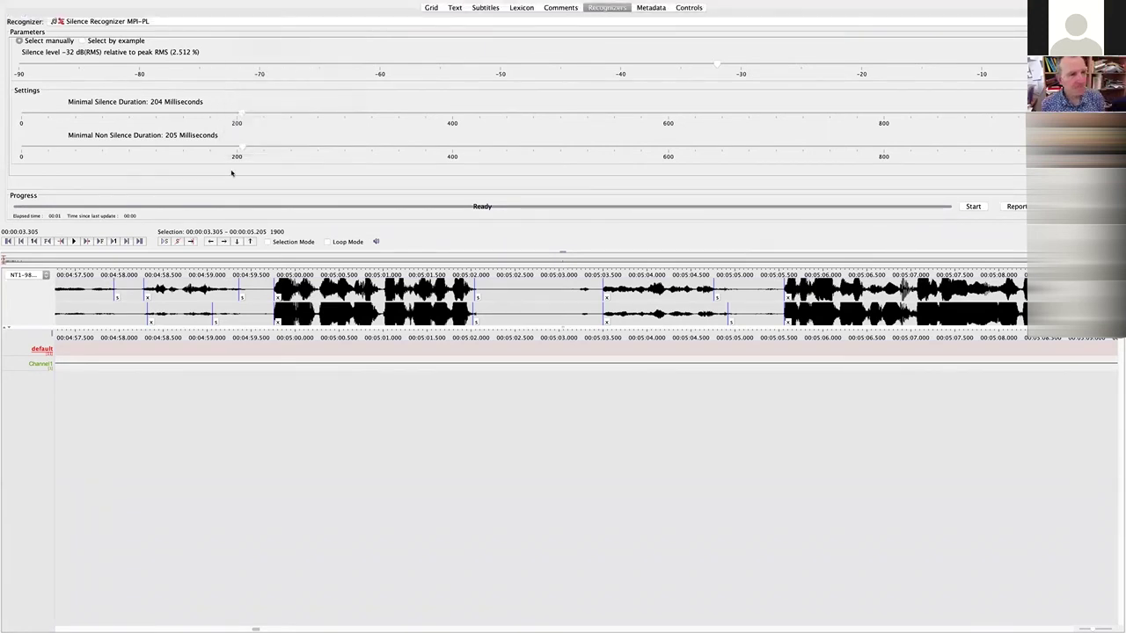
{"action": "mouse_move", "coordinate": [190, 4]}
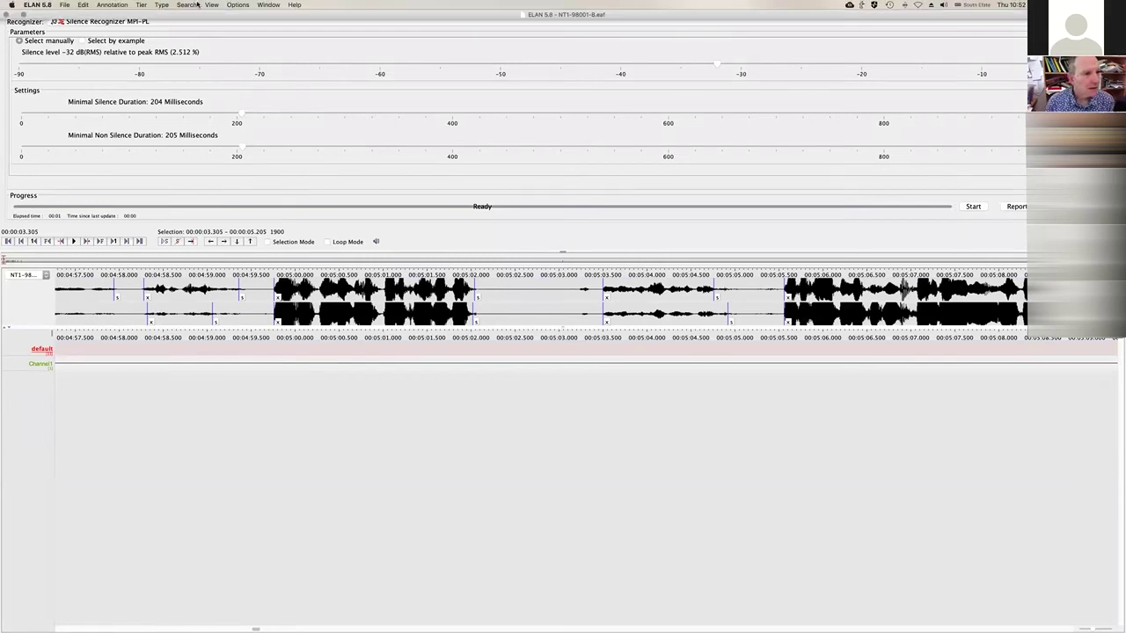
{"action": "left_click", "coordinate": [237, 4]}
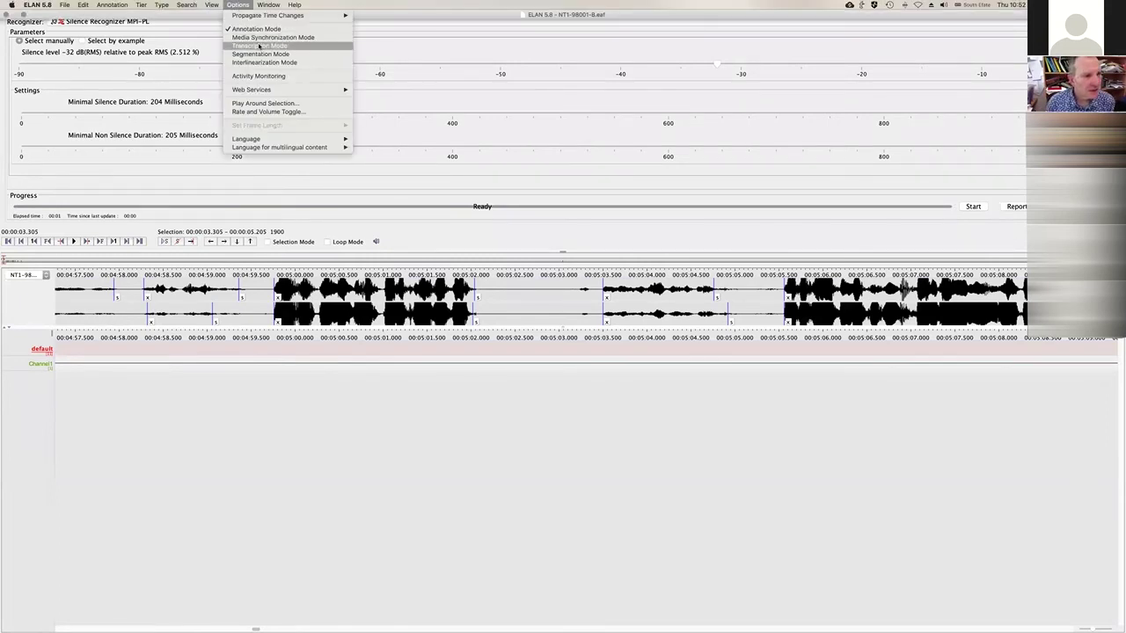
{"action": "left_click", "coordinate": [254, 31]}
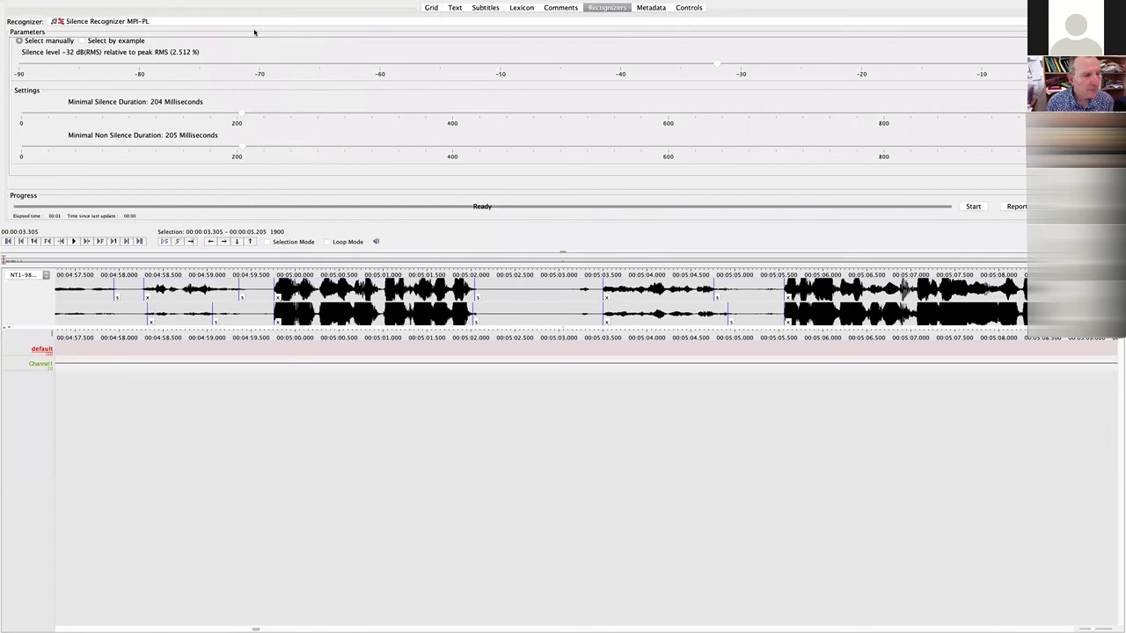
{"action": "mouse_move", "coordinate": [169, 4]}
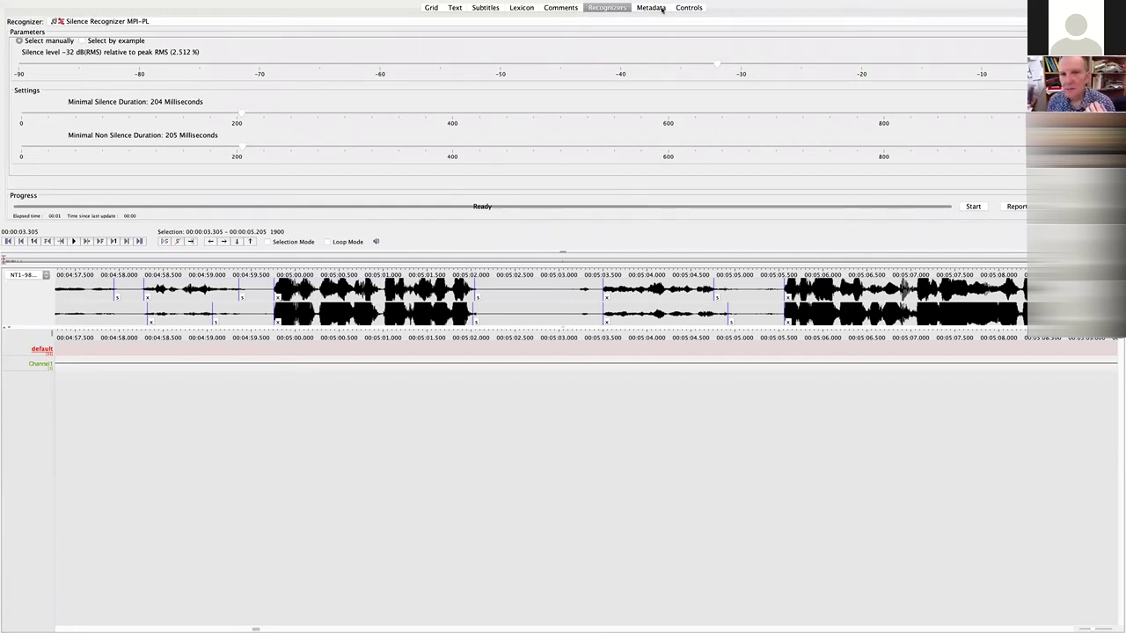
Create a tier from the Channel1 segmentation that includes only the x segments and leaves out the s segments
{"action": "left_click", "coordinate": [972, 206]}
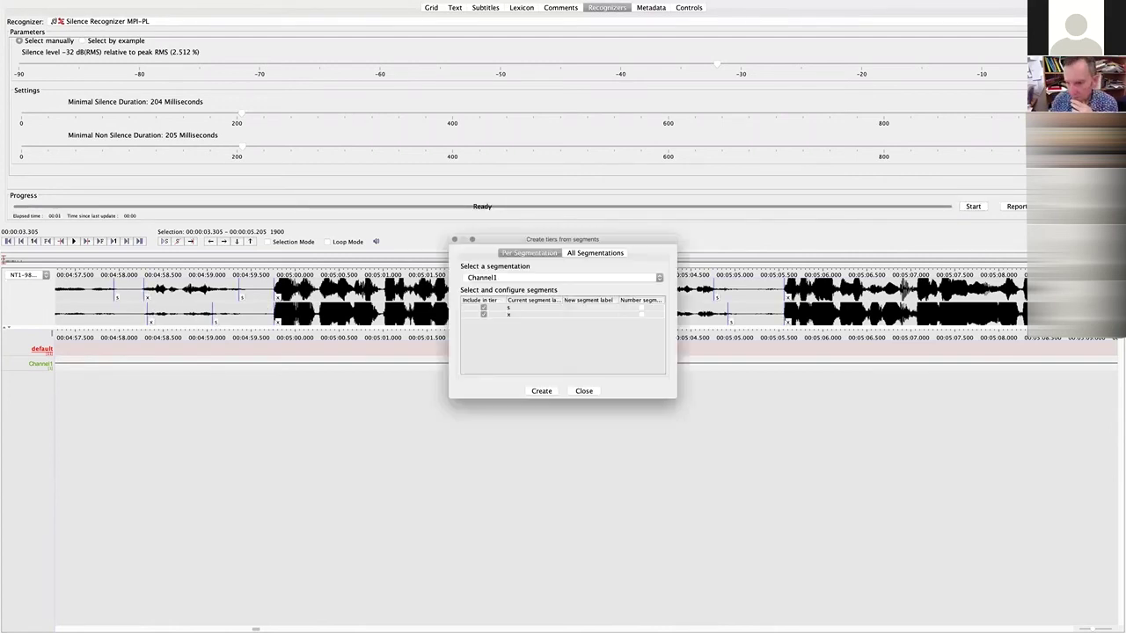
{"action": "left_click", "coordinate": [483, 308]}
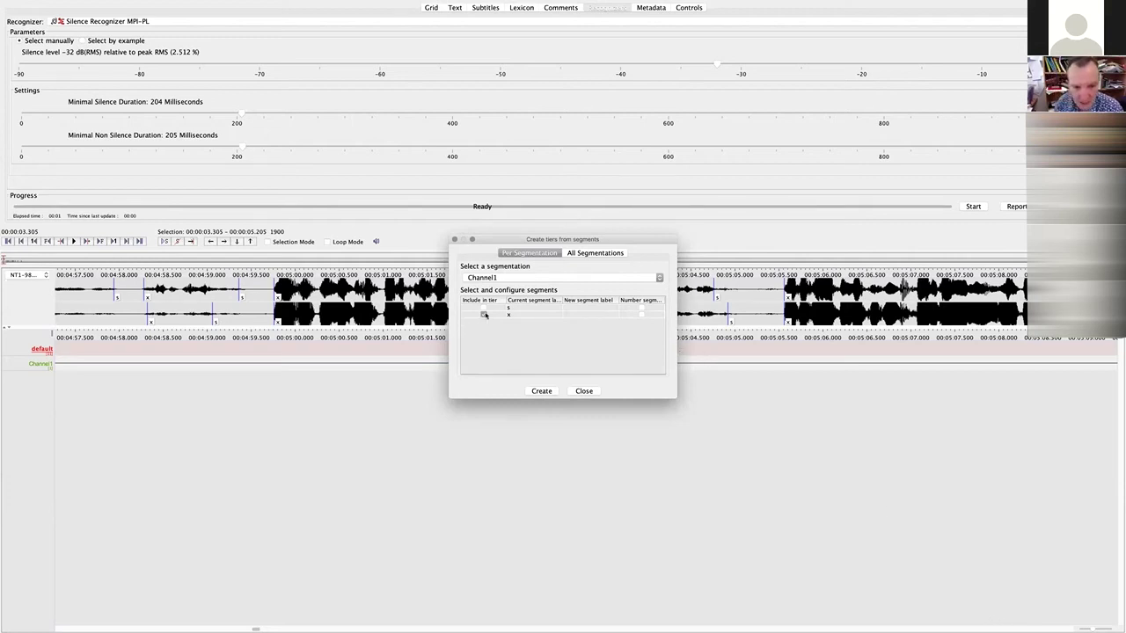
{"action": "left_click", "coordinate": [541, 391]}
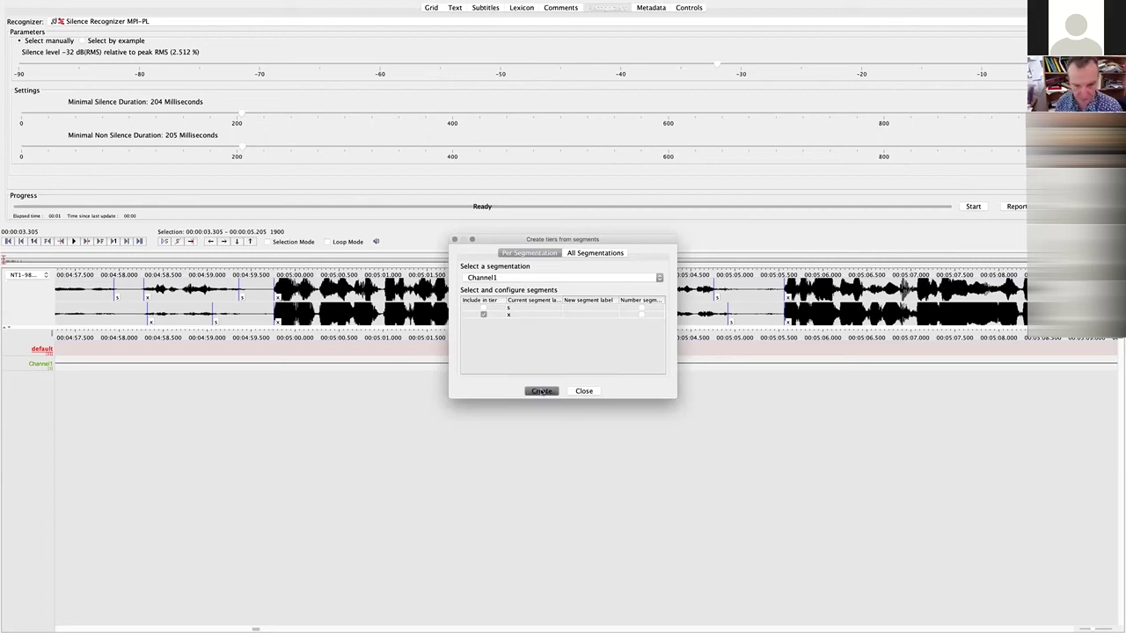
{"action": "left_click", "coordinate": [601, 339]}
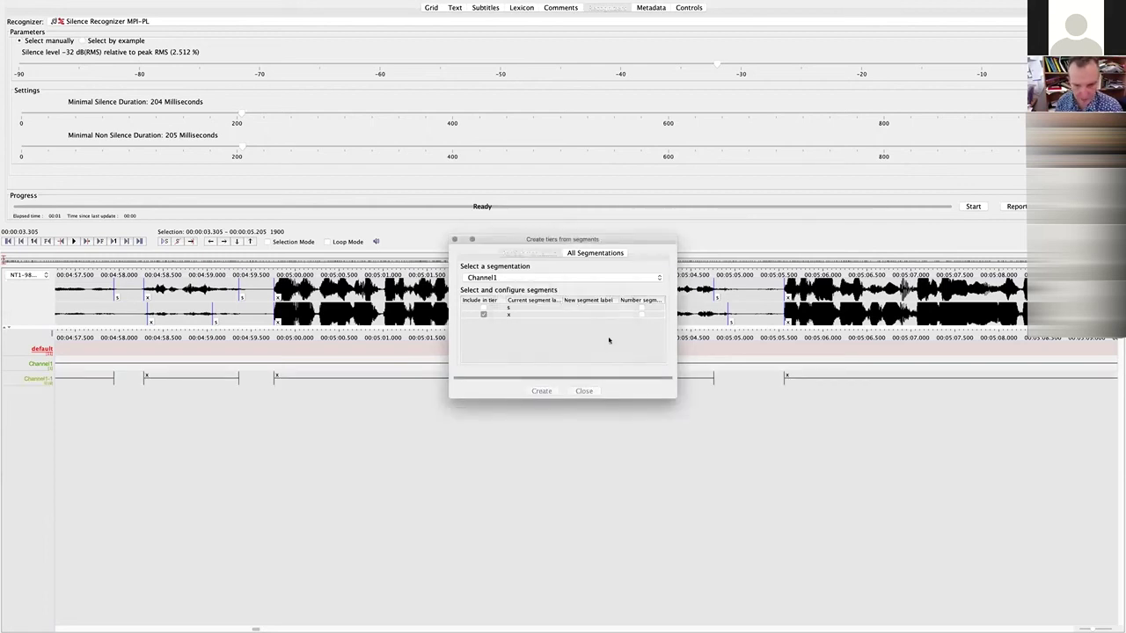
{"action": "left_click", "coordinate": [584, 391]}
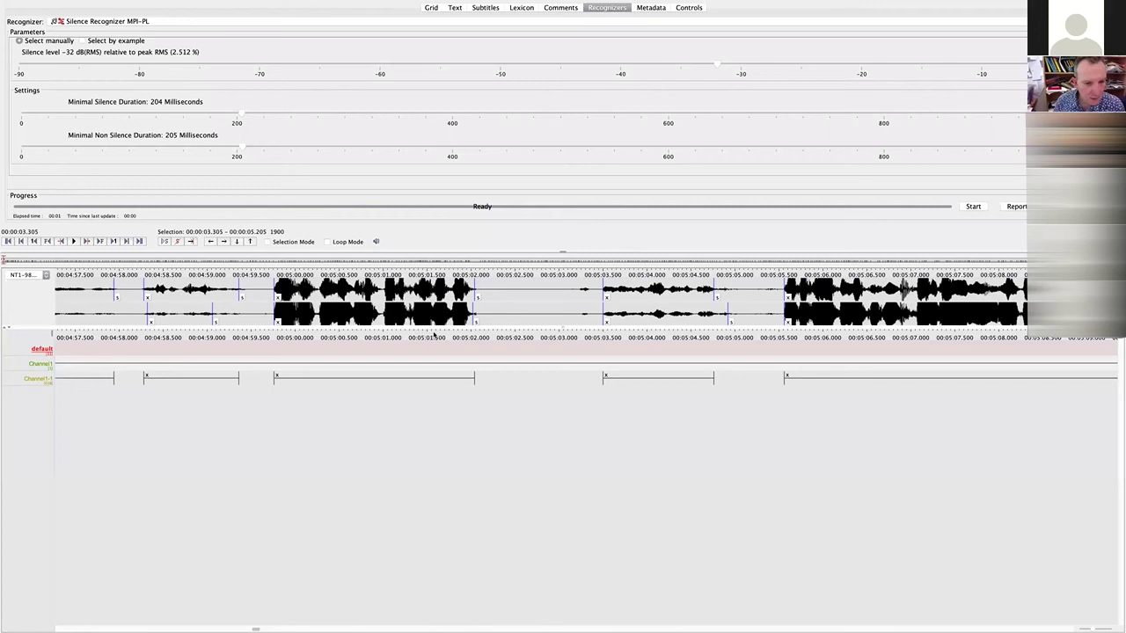
{"action": "mouse_move", "coordinate": [153, 5]}
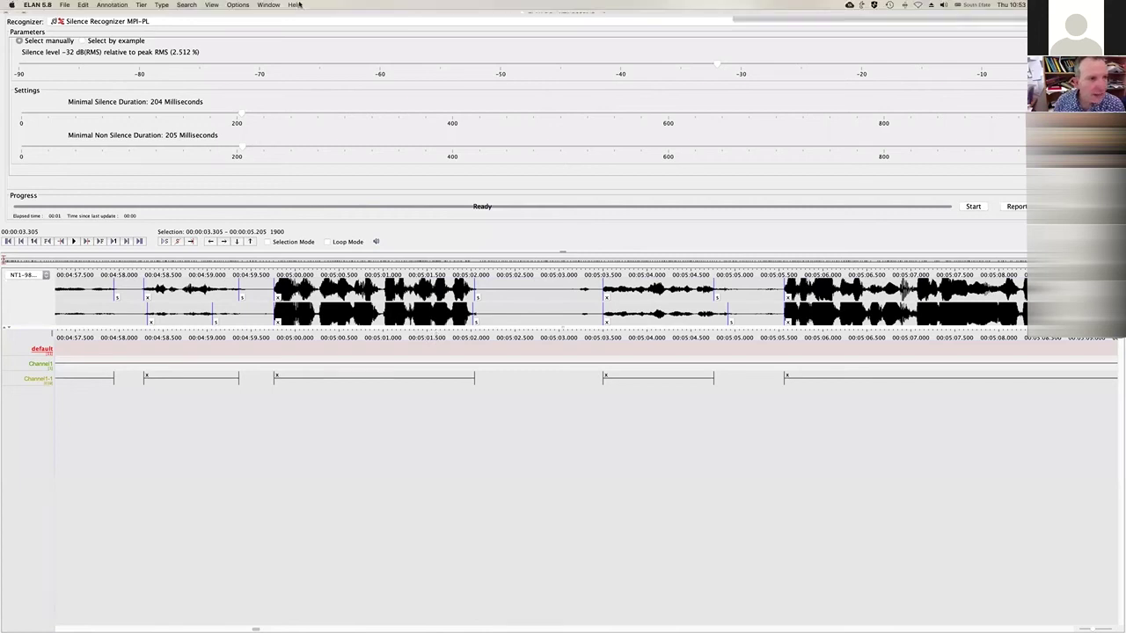
{"action": "left_click", "coordinate": [238, 5]}
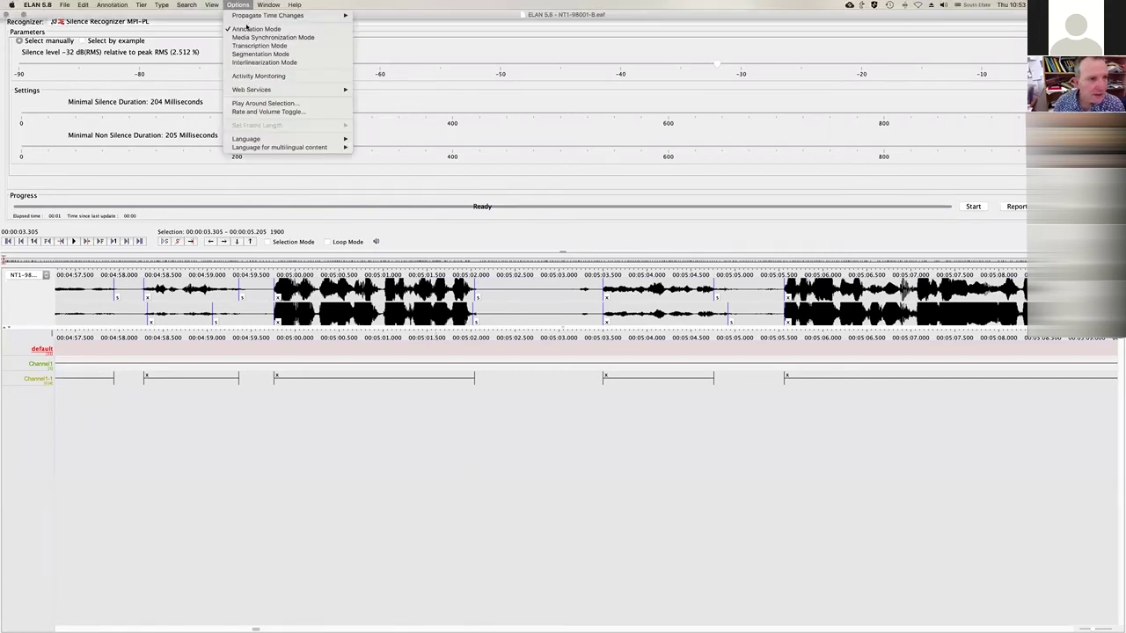
{"action": "left_click", "coordinate": [247, 28]}
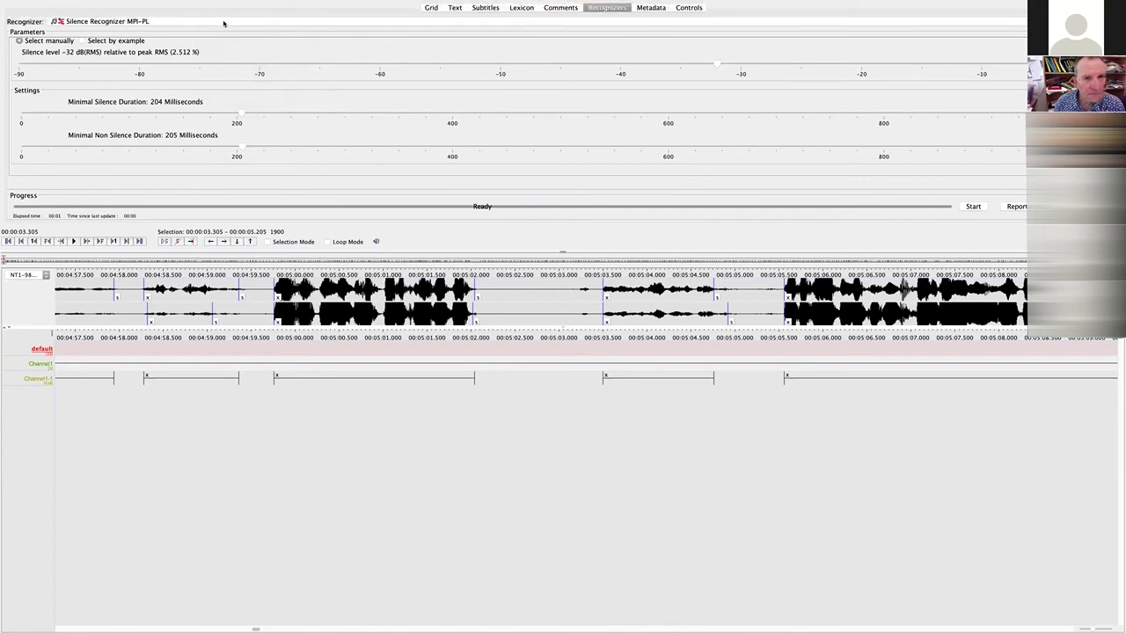
List the annotations of the Channel1-1 tier in the grid view
{"action": "left_click", "coordinate": [430, 8]}
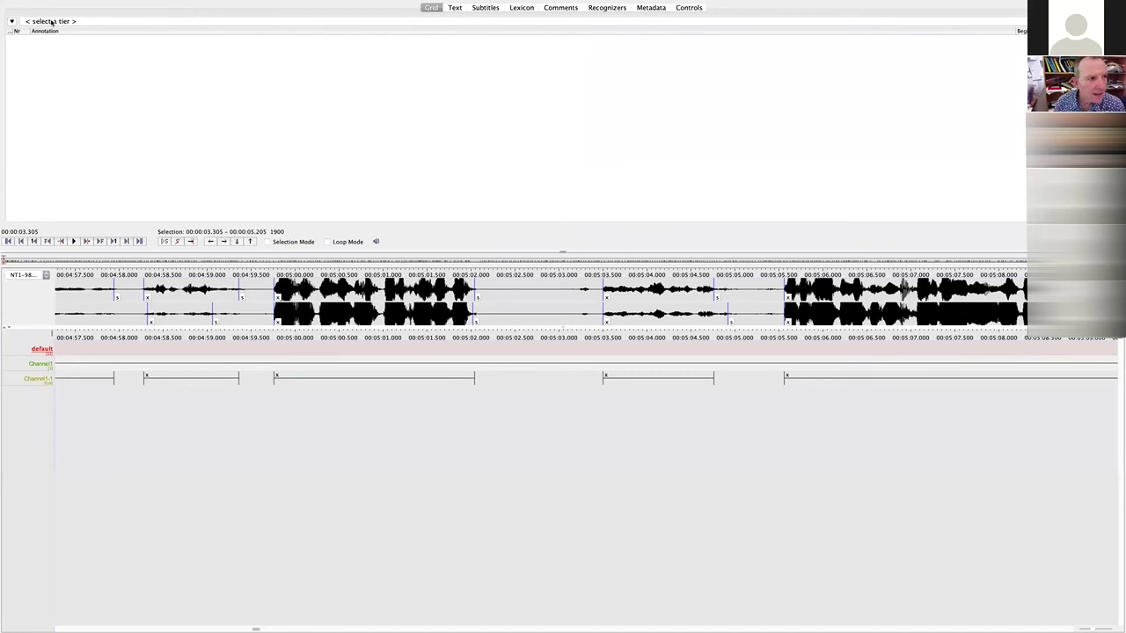
{"action": "left_click", "coordinate": [52, 21]}
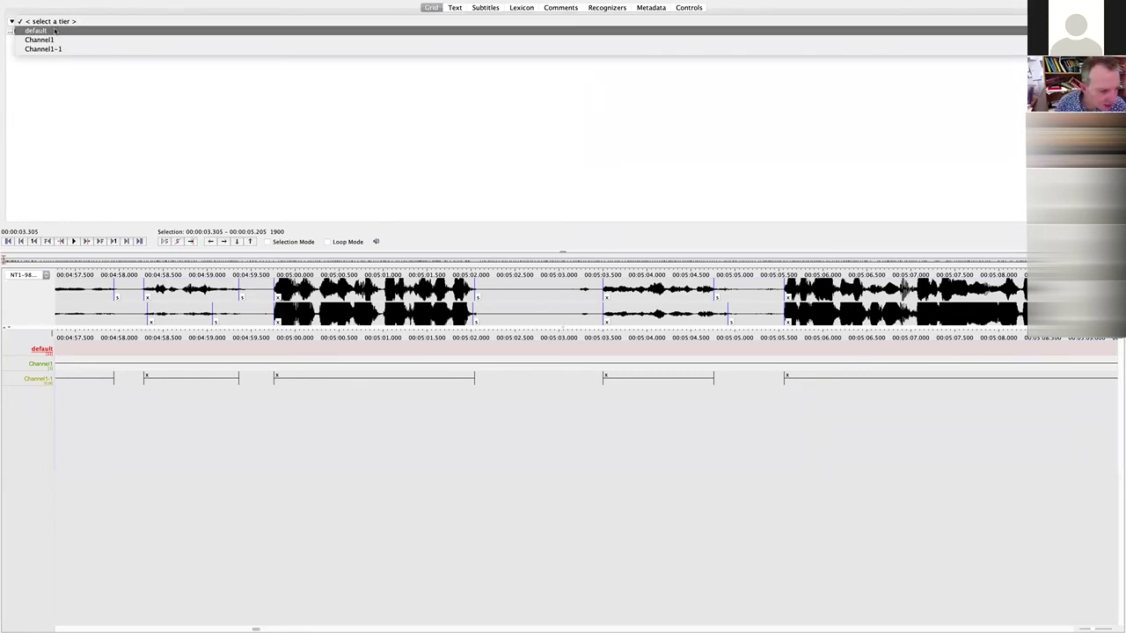
{"action": "left_click", "coordinate": [58, 50]}
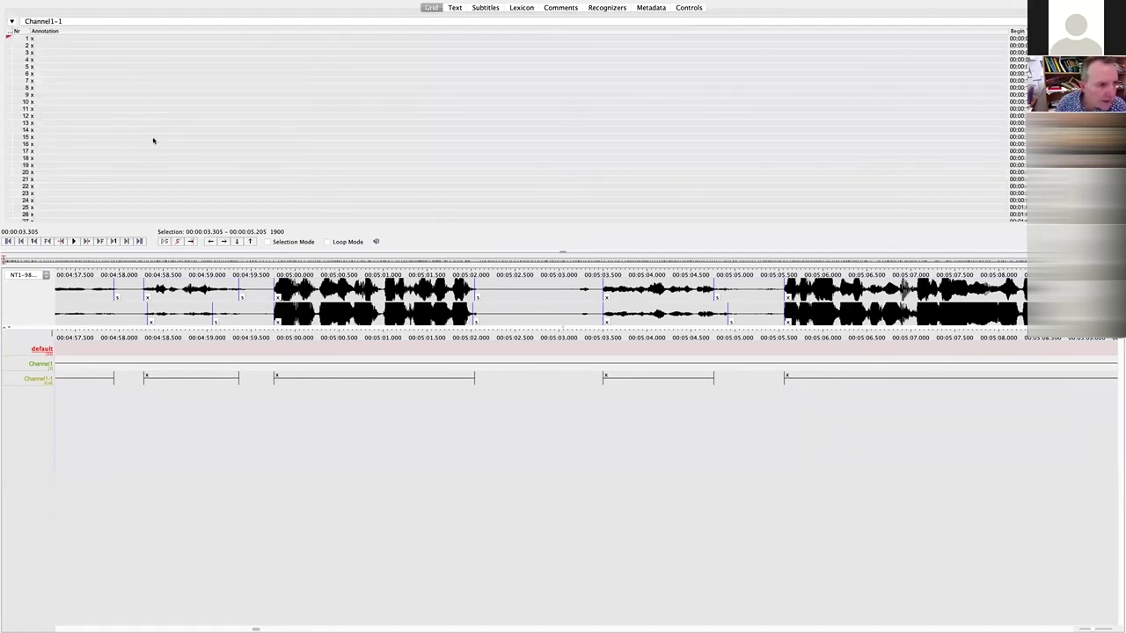
Browse the Channel1-1 annotation list and jump to several x segments, including numbers 637 and 622, to examine them against the waveform
{"action": "scroll", "coordinate": [153, 141], "scroll_direction": "down", "scroll_amount": 20}
{"action": "scroll", "coordinate": [156, 139], "scroll_direction": "down", "scroll_amount": 20}
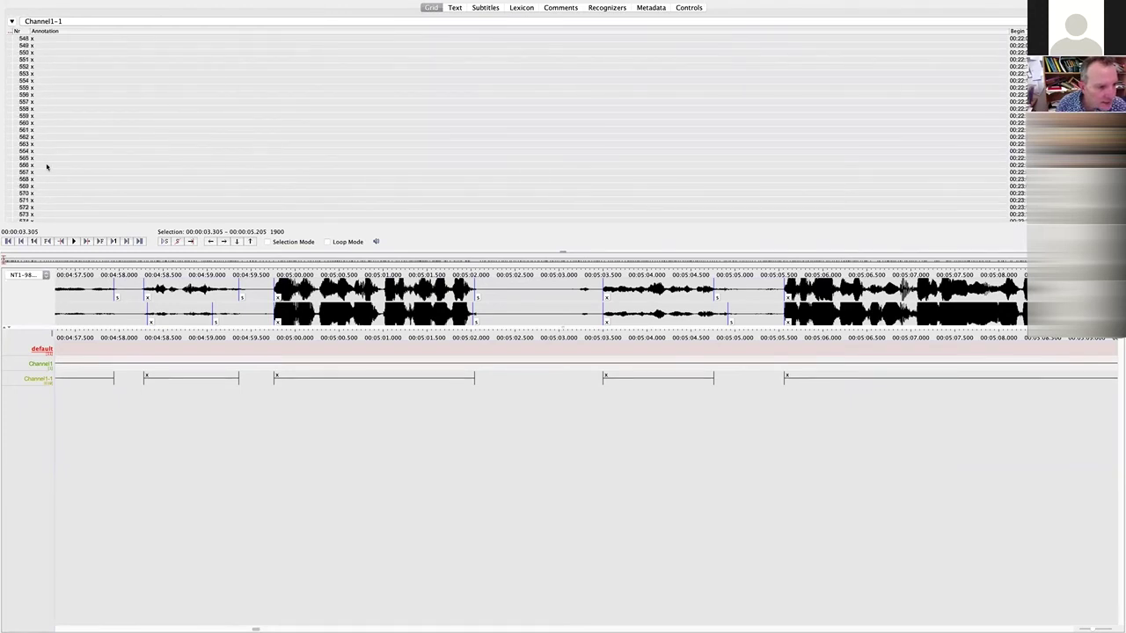
{"action": "left_click", "coordinate": [48, 163]}
{"action": "scroll", "coordinate": [61, 201], "scroll_direction": "down", "scroll_amount": 7}
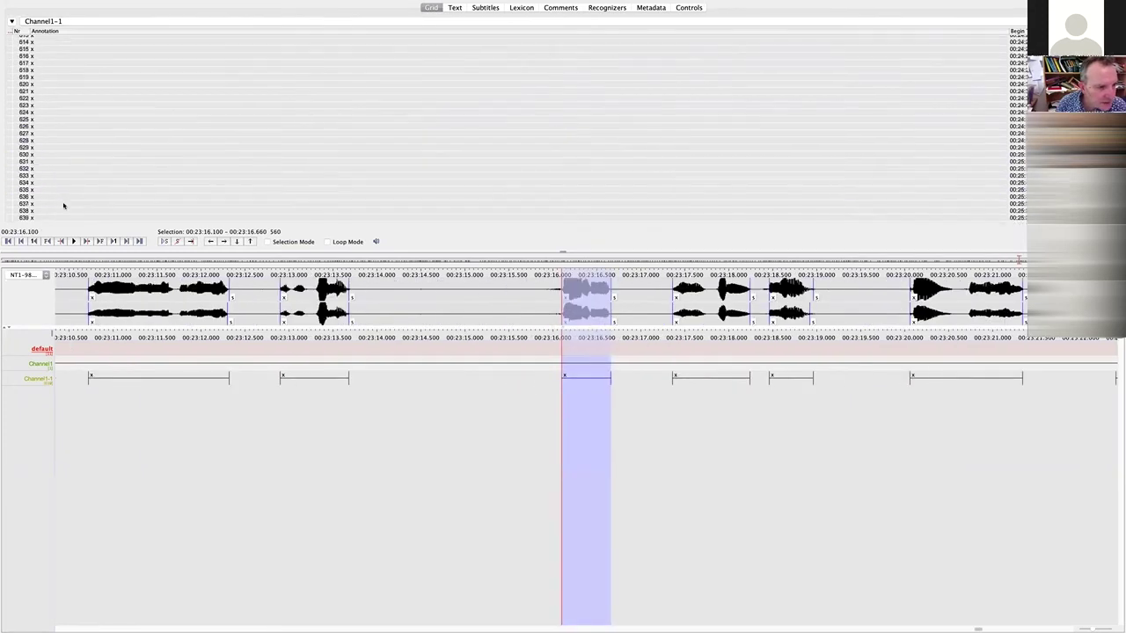
{"action": "left_click", "coordinate": [63, 204]}
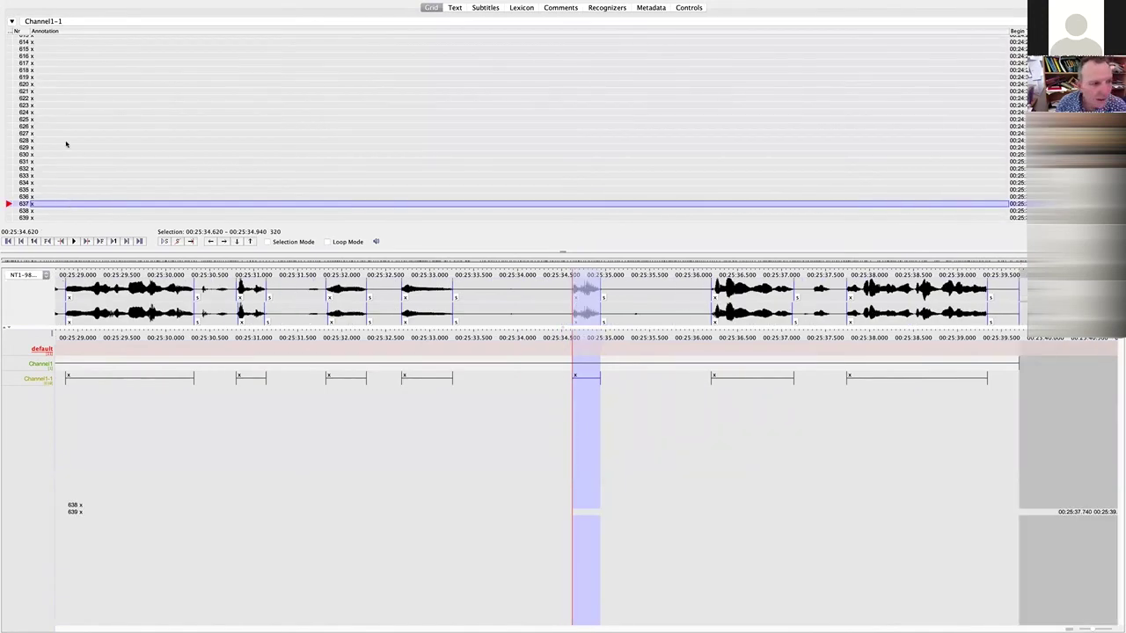
{"action": "left_click", "coordinate": [66, 140]}
{"action": "left_click", "coordinate": [51, 101]}
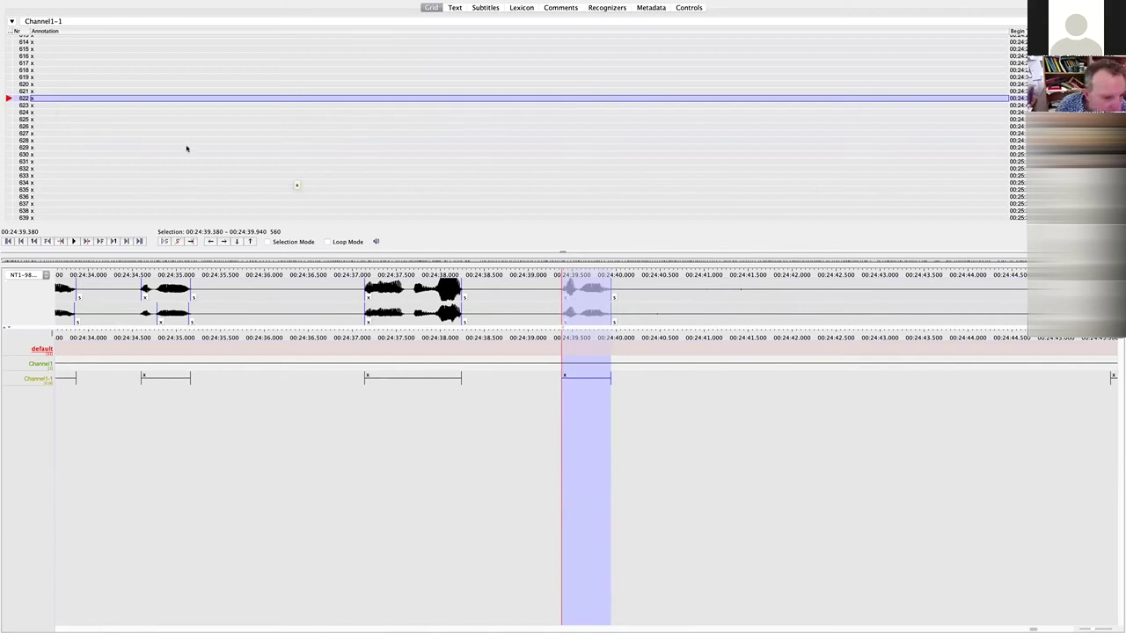
{"action": "scroll", "coordinate": [222, 153], "scroll_direction": "up", "scroll_amount": 20}
{"action": "scroll", "coordinate": [177, 99], "scroll_direction": "up", "scroll_amount": 1}
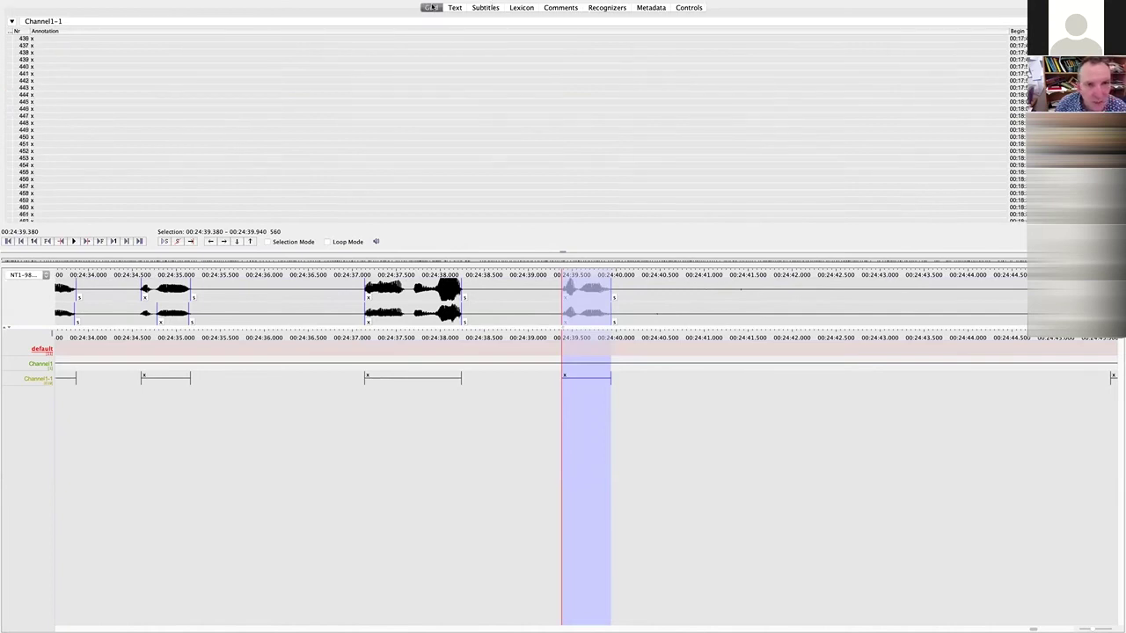
{"action": "left_click", "coordinate": [386, 22]}
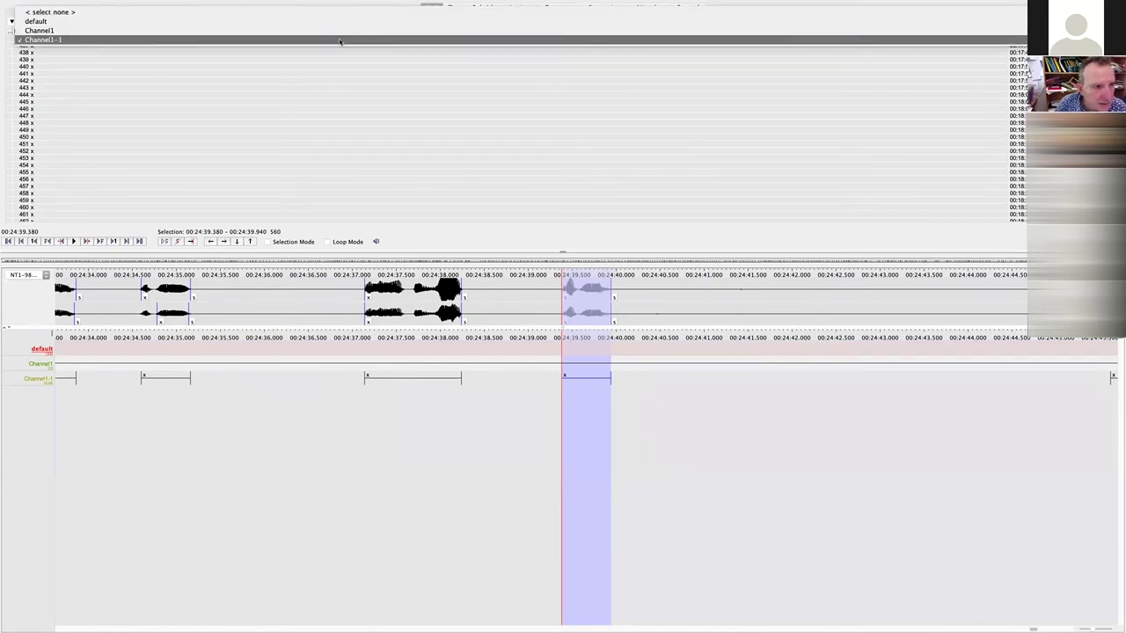
{"action": "left_click", "coordinate": [339, 42]}
{"action": "scroll", "coordinate": [348, 72], "scroll_direction": "up", "scroll_amount": 20}
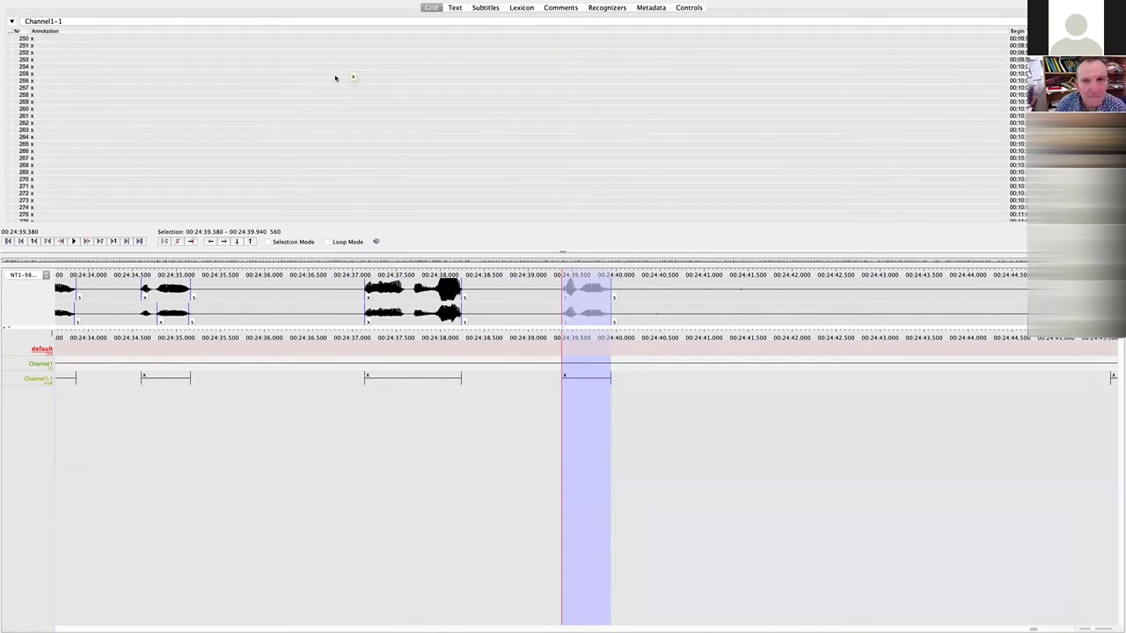
Show the annotations of the Channel1-1 tier as running text in the text view
{"action": "left_click", "coordinate": [455, 8]}
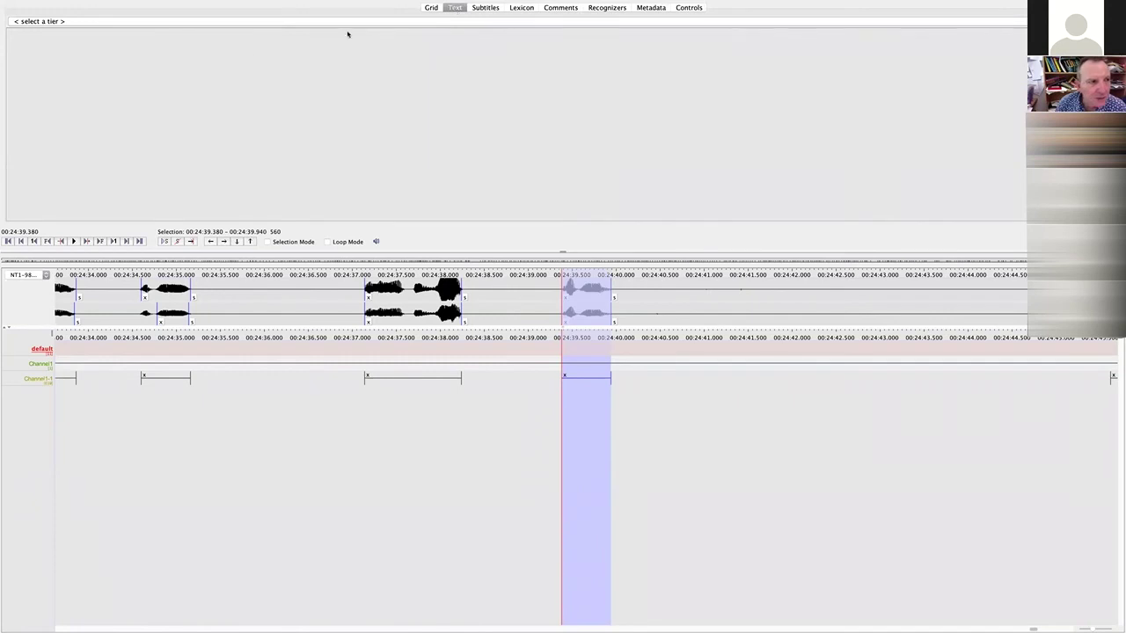
{"action": "left_click", "coordinate": [125, 20]}
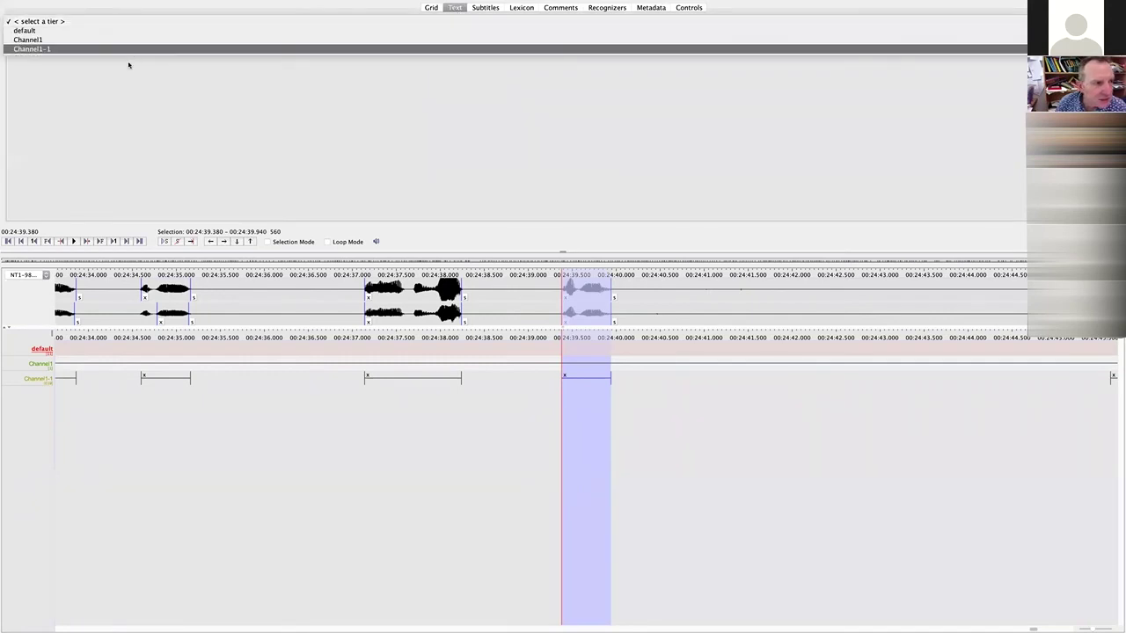
{"action": "left_click", "coordinate": [125, 49]}
{"action": "left_click", "coordinate": [91, 20]}
{"action": "left_click", "coordinate": [99, 49]}
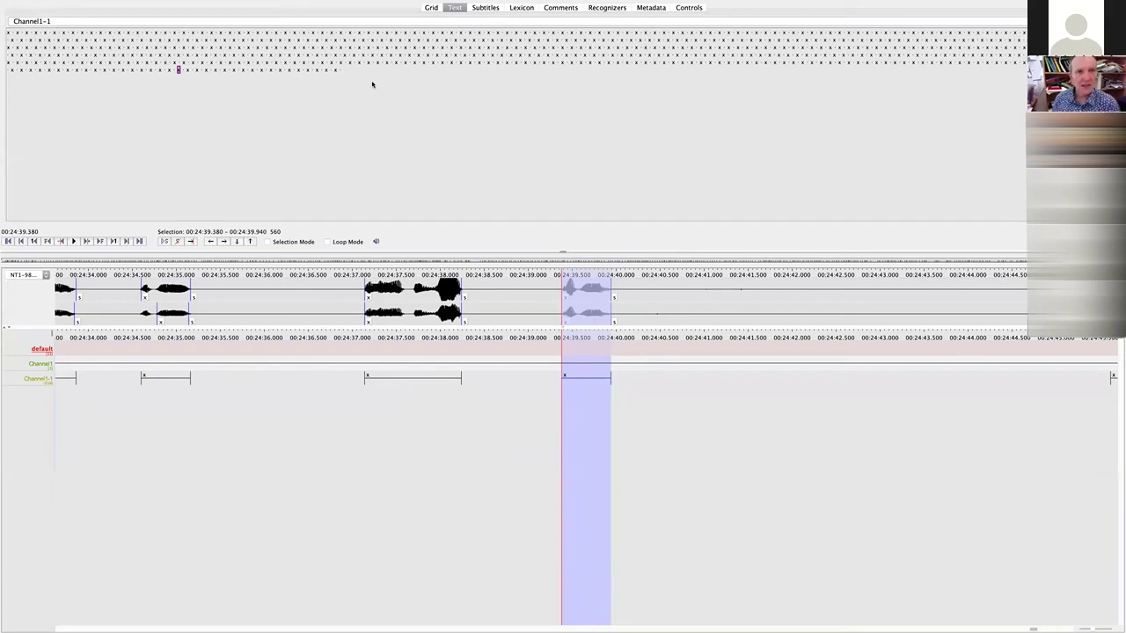
Jump to several x segments from the running text of Channel1-1 to examine them against the waveform and timeline
{"action": "left_click", "coordinate": [410, 55]}
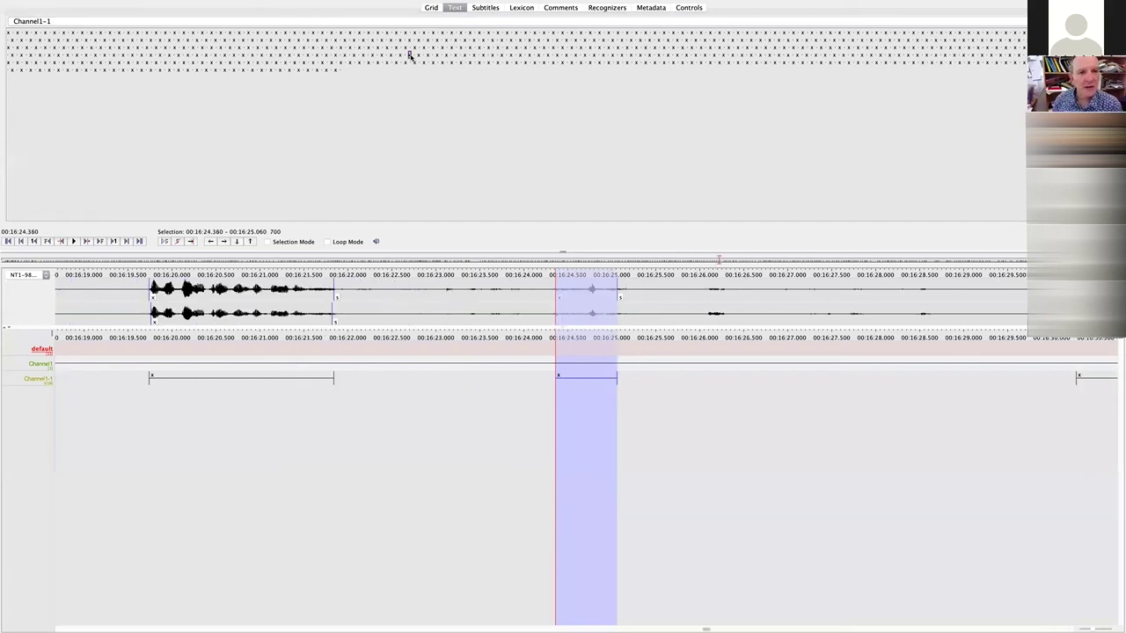
{"action": "left_click", "coordinate": [428, 40]}
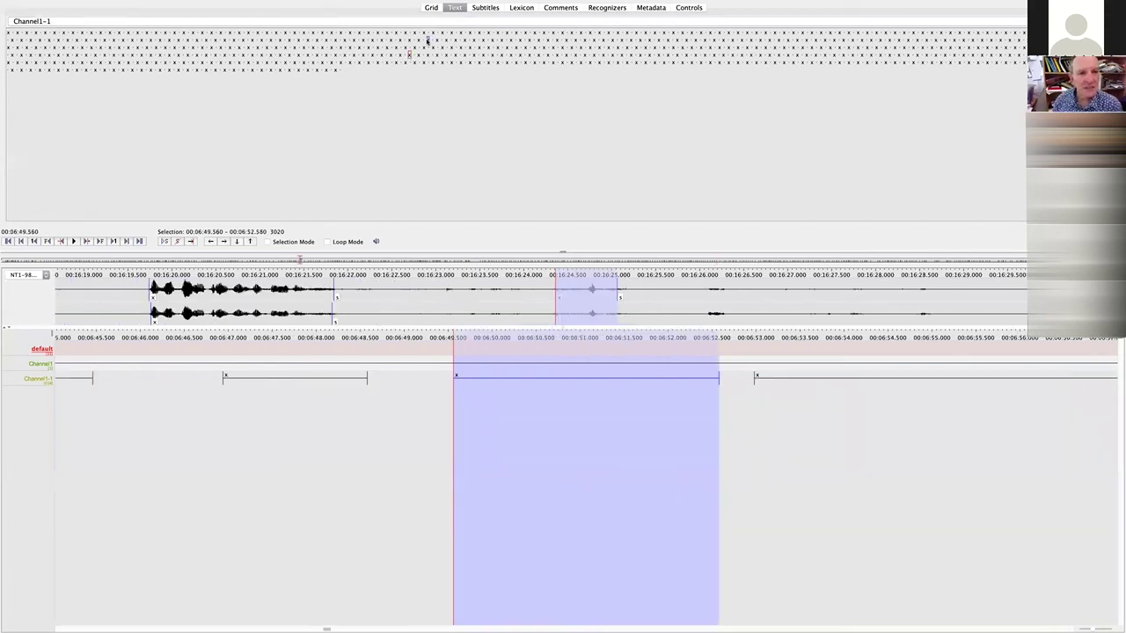
{"action": "left_click", "coordinate": [437, 39]}
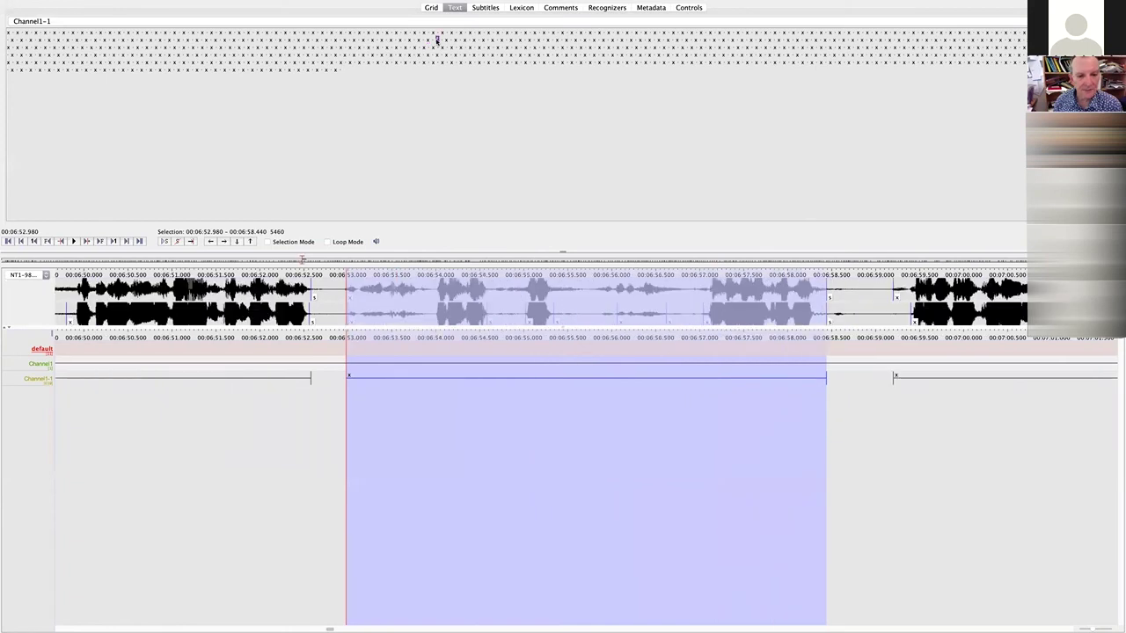
{"action": "left_click", "coordinate": [473, 40]}
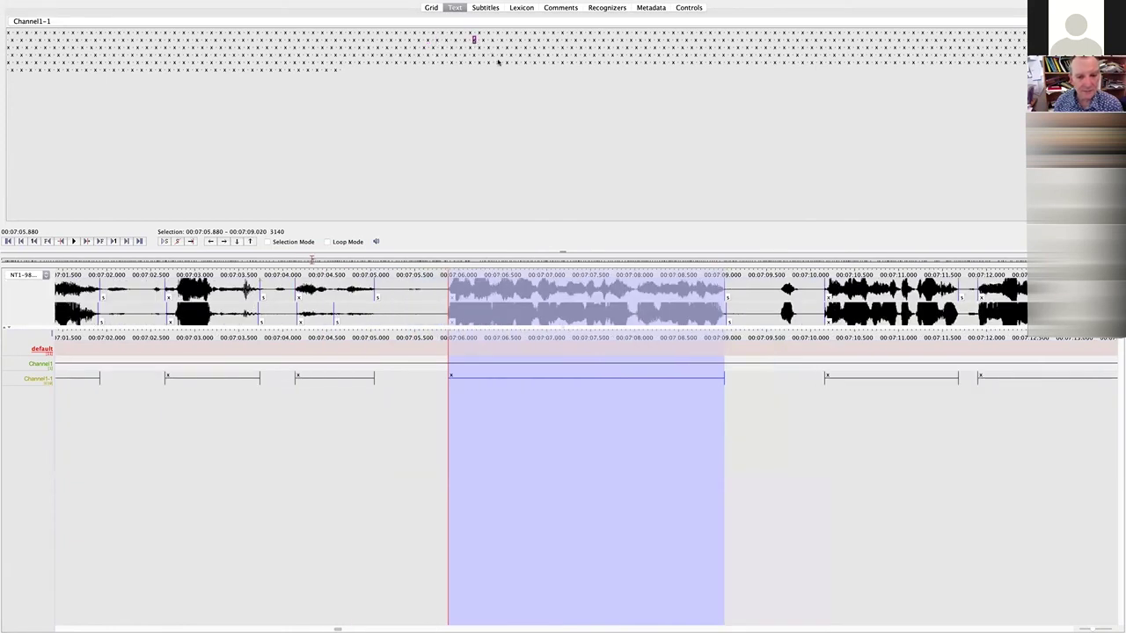
{"action": "left_click", "coordinate": [82, 33]}
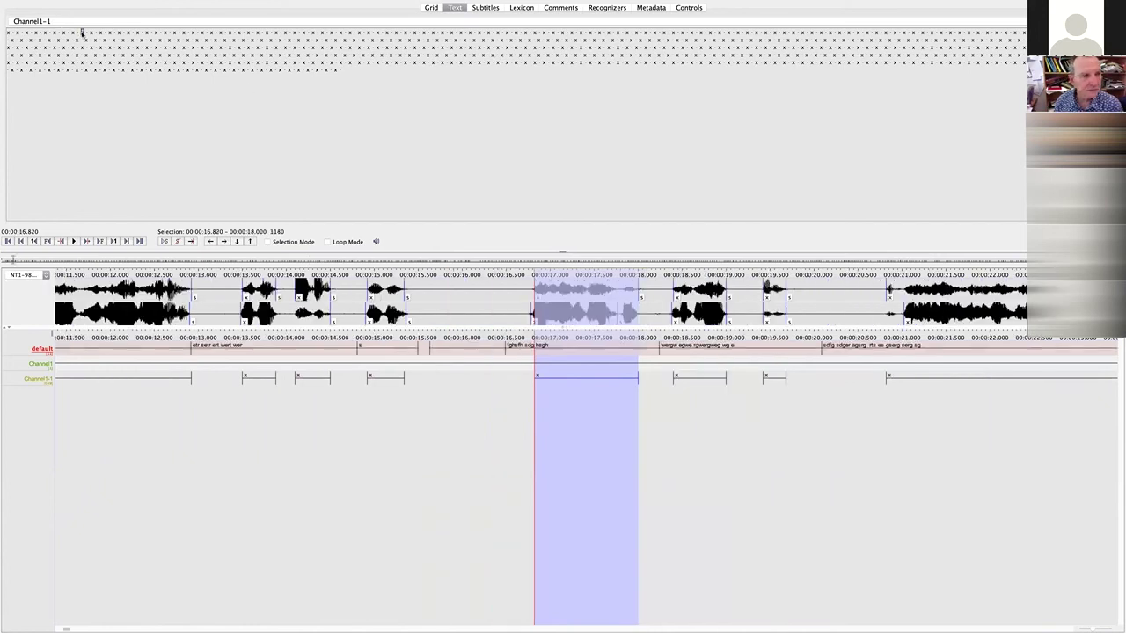
Return to the grid view of Channel1-1 and look over the available tier operations, including Copy Tier
{"action": "left_click", "coordinate": [430, 7]}
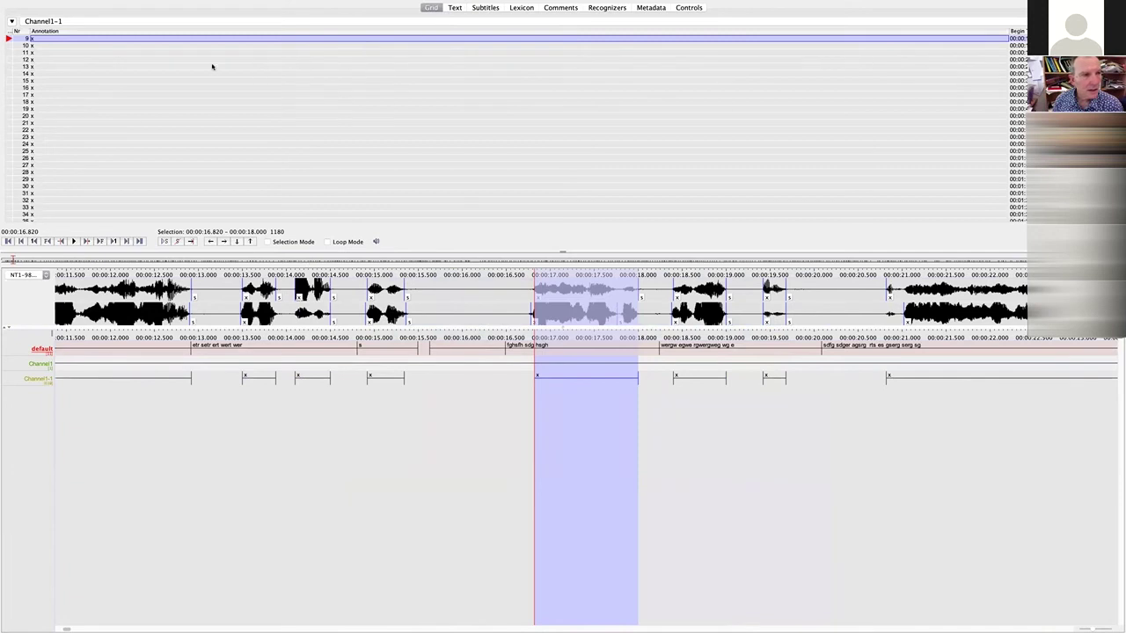
{"action": "mouse_move", "coordinate": [180, 5]}
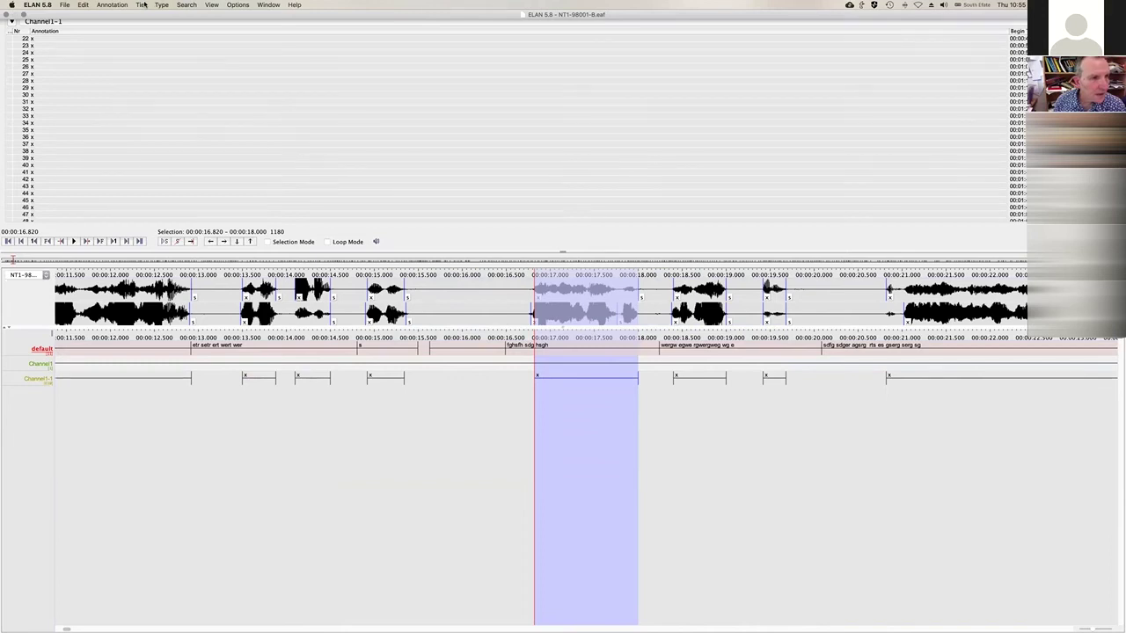
{"action": "left_click", "coordinate": [144, 5]}
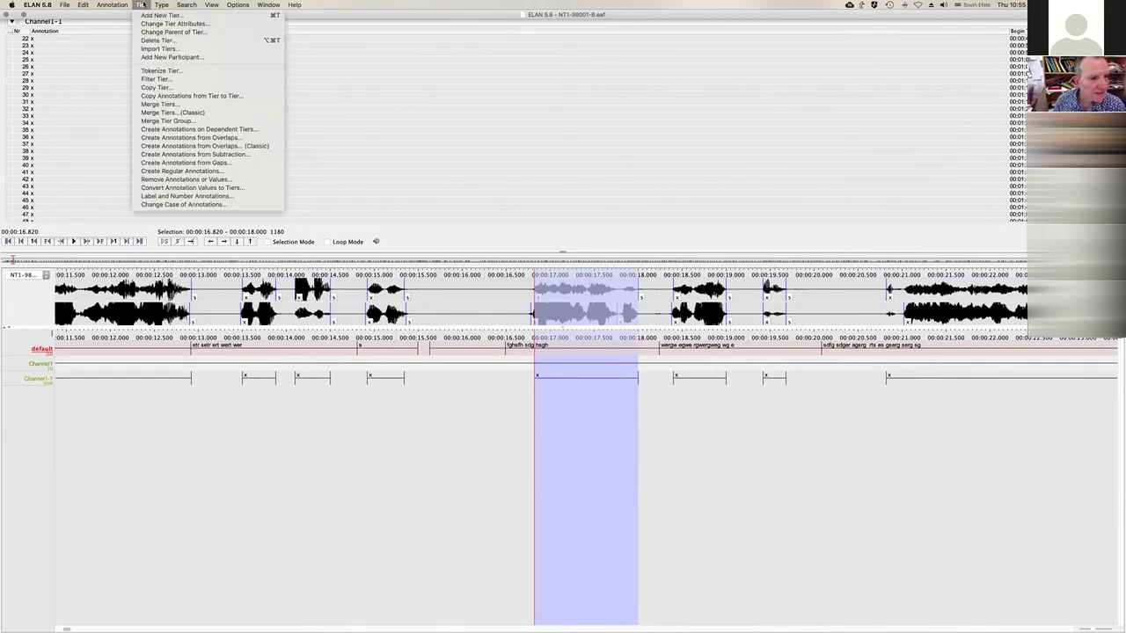
{"action": "left_click", "coordinate": [144, 6]}
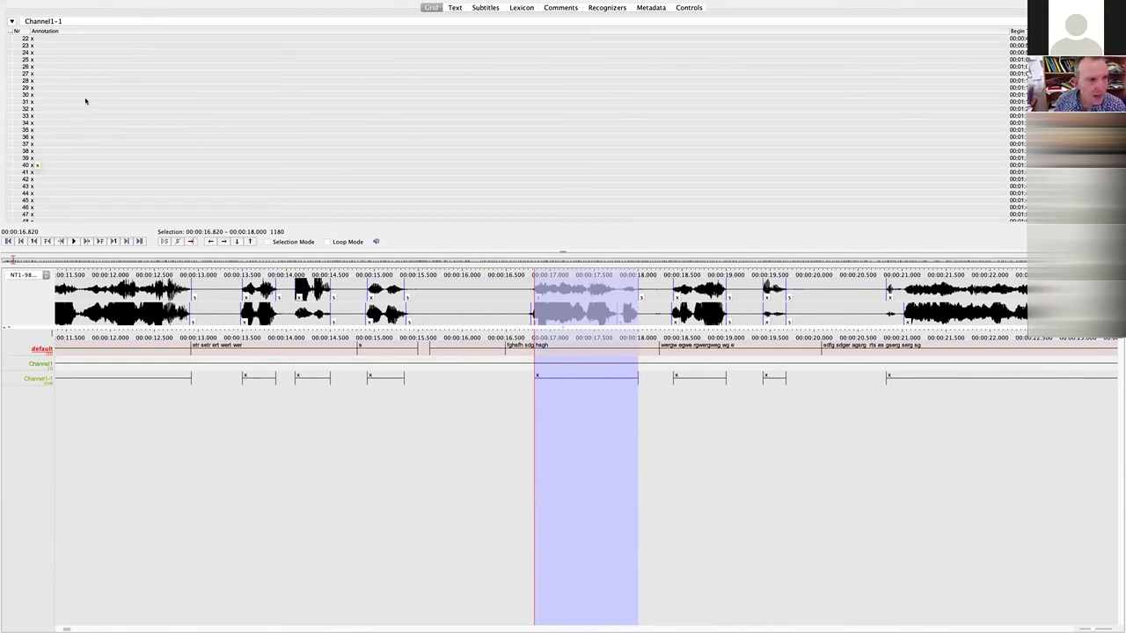
{"action": "mouse_move", "coordinate": [134, 4]}
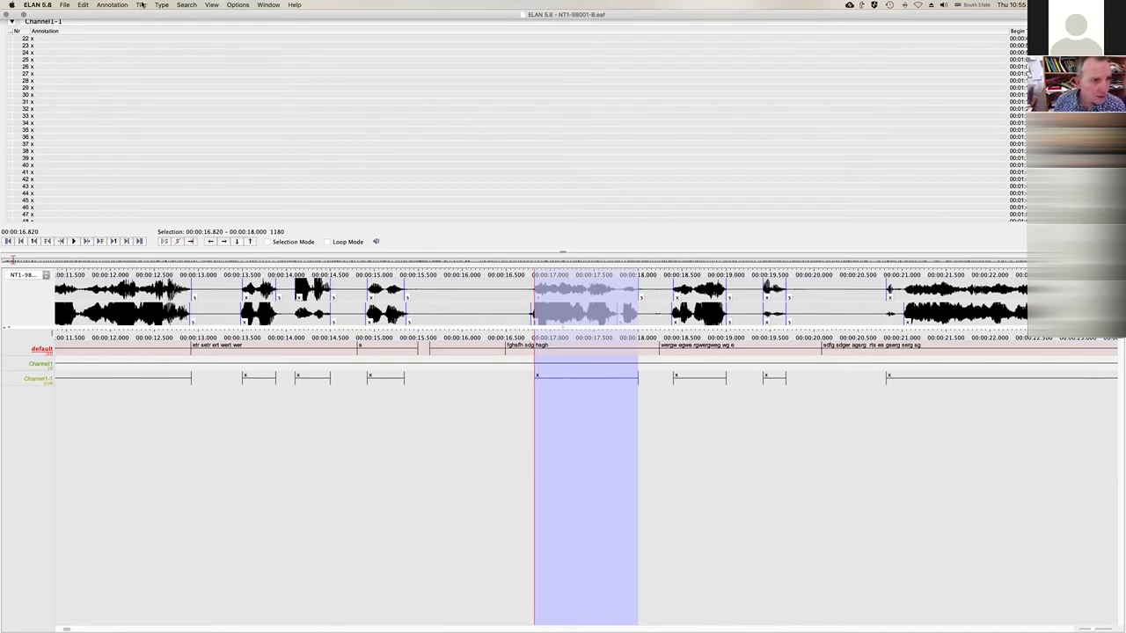
{"action": "left_click", "coordinate": [141, 5]}
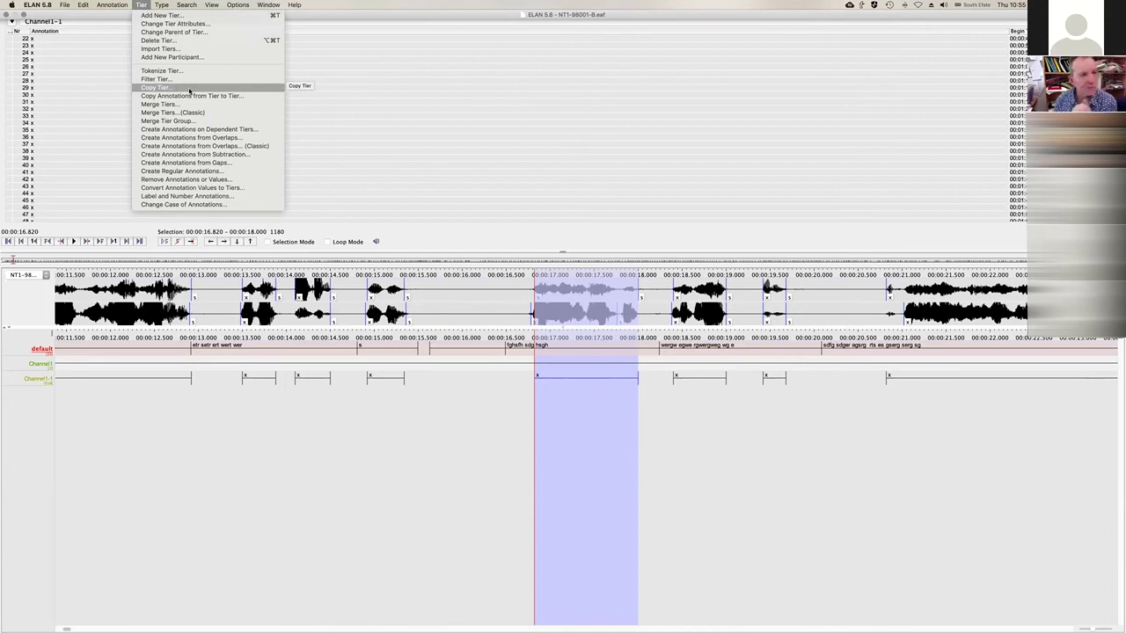
{"action": "left_click", "coordinate": [164, 5]}
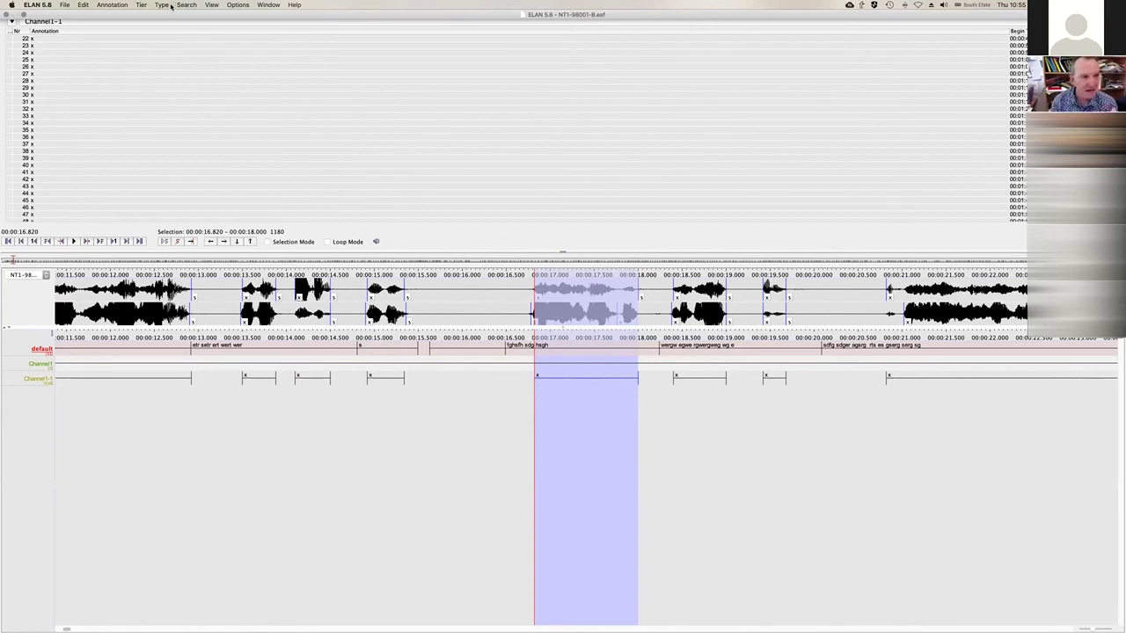
Add a tier type named translation with the Symbolic Association stereotype and no controlled vocabulary
{"action": "left_click", "coordinate": [163, 4]}
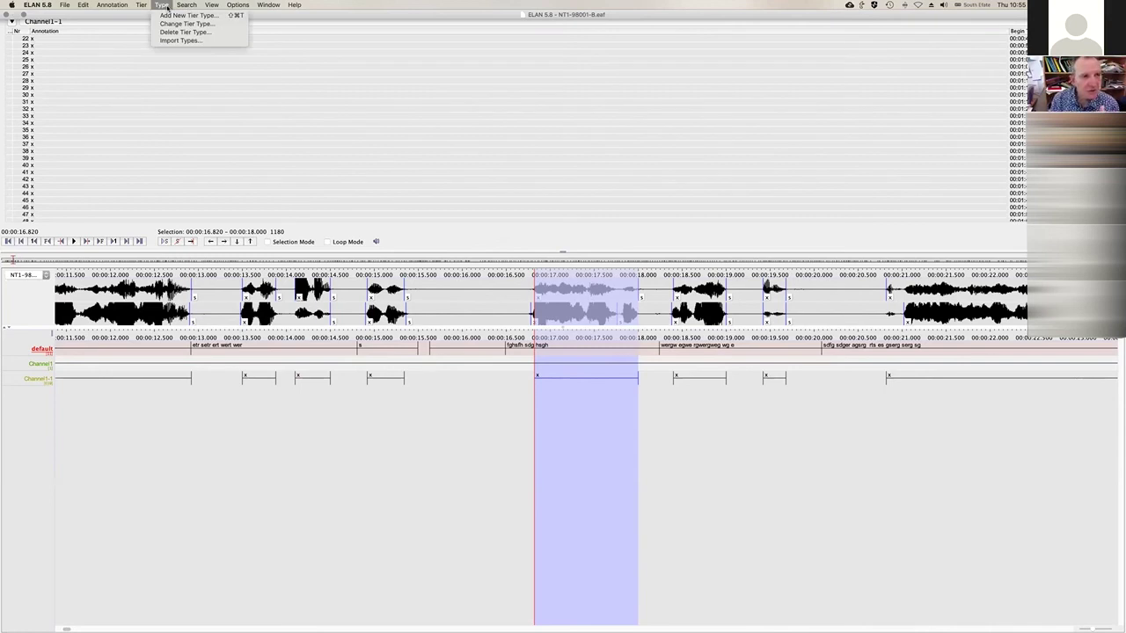
{"action": "left_click", "coordinate": [175, 15]}
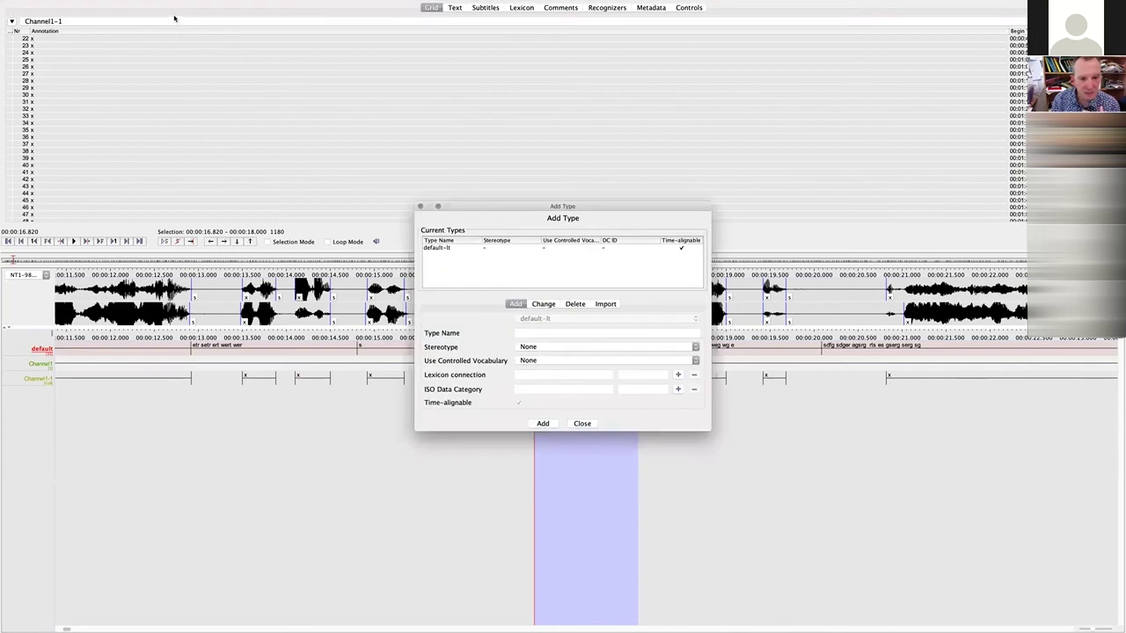
{"action": "type", "text": "translation"}
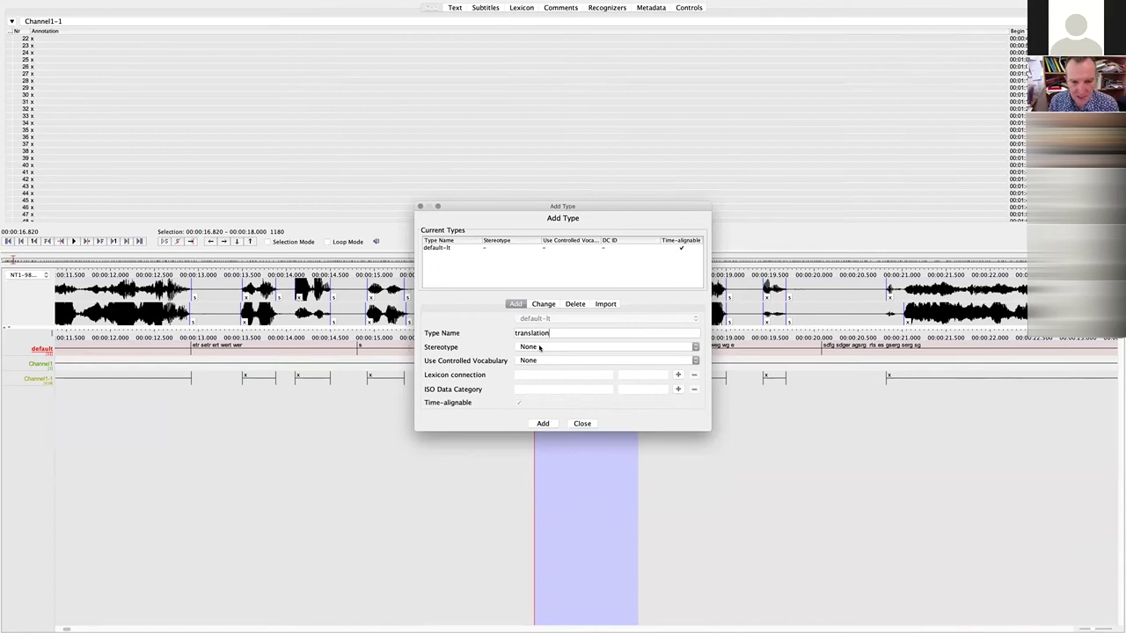
{"action": "left_click", "coordinate": [539, 347]}
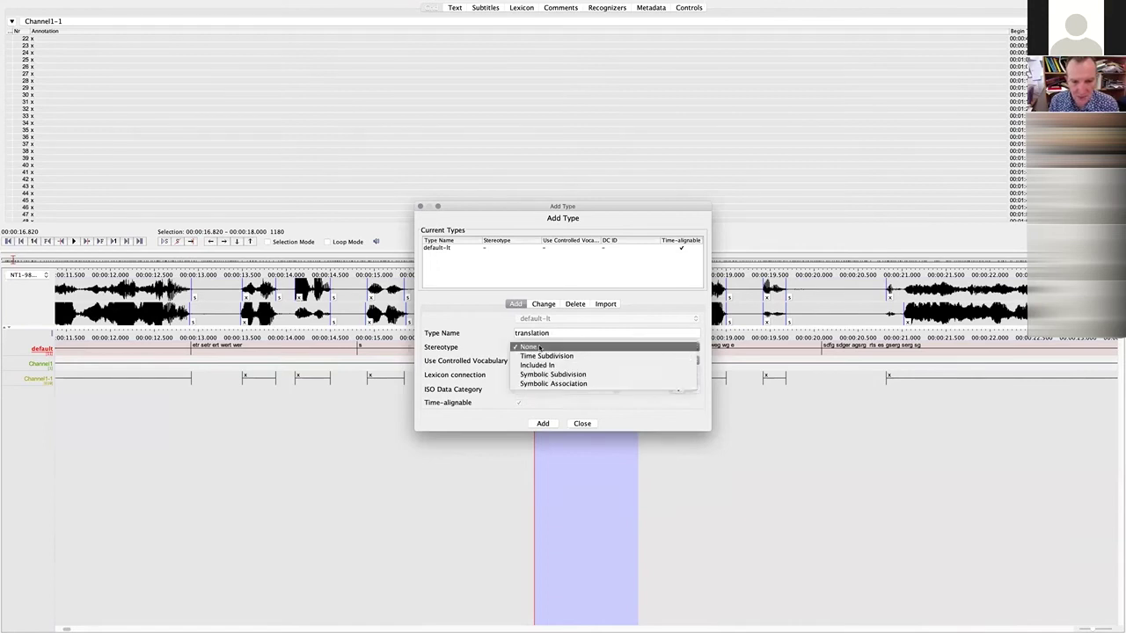
{"action": "left_click", "coordinate": [487, 328]}
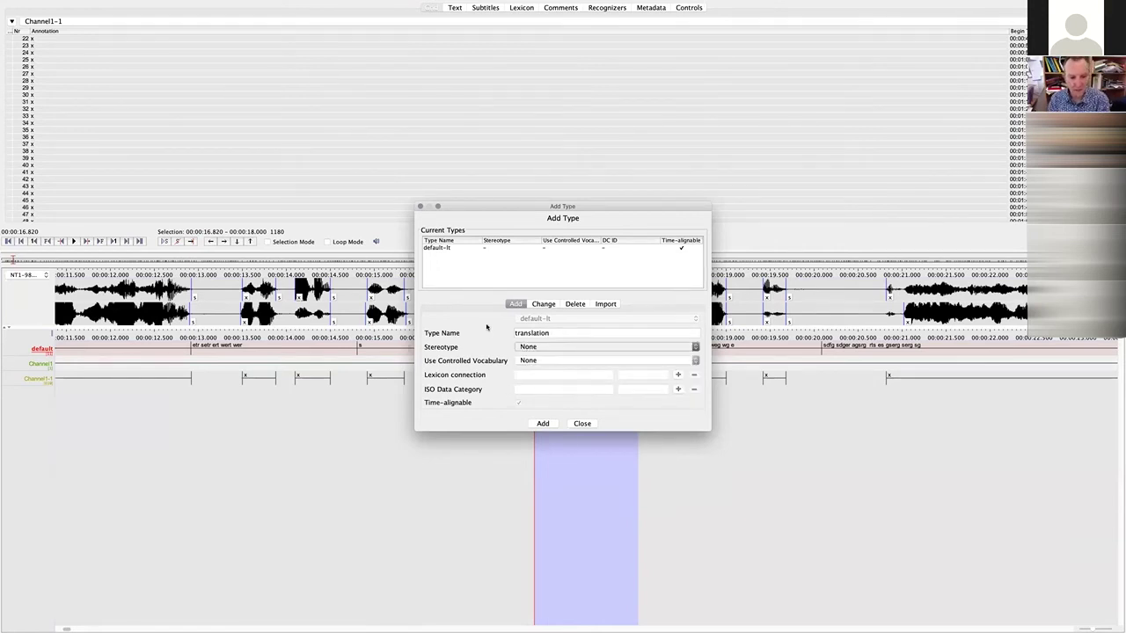
{"action": "left_click", "coordinate": [555, 348]}
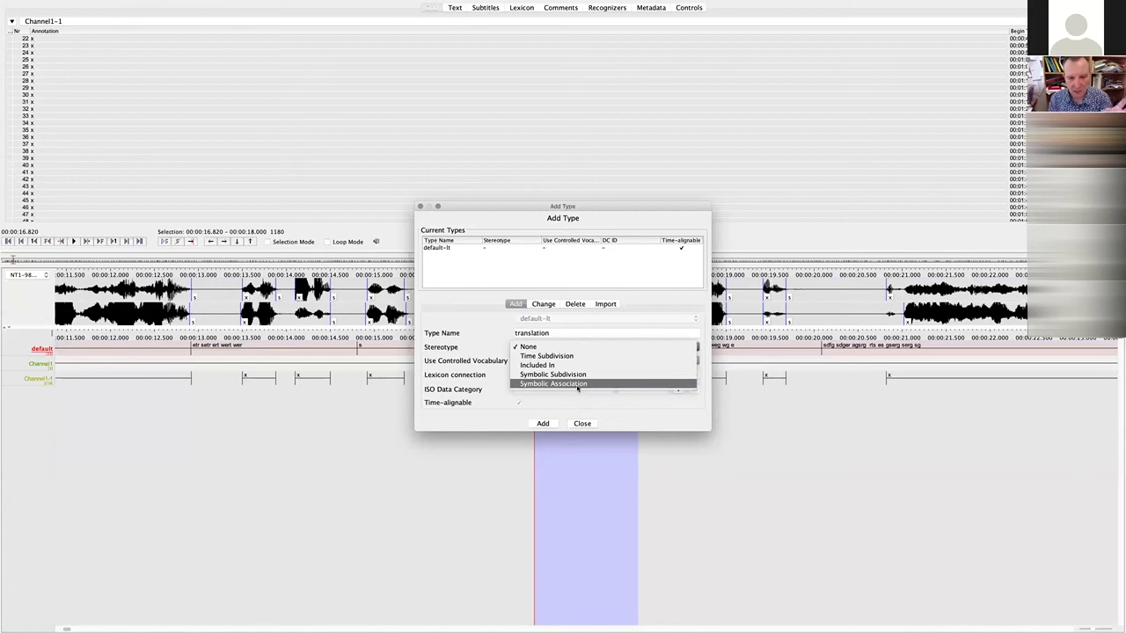
{"action": "left_click", "coordinate": [578, 384]}
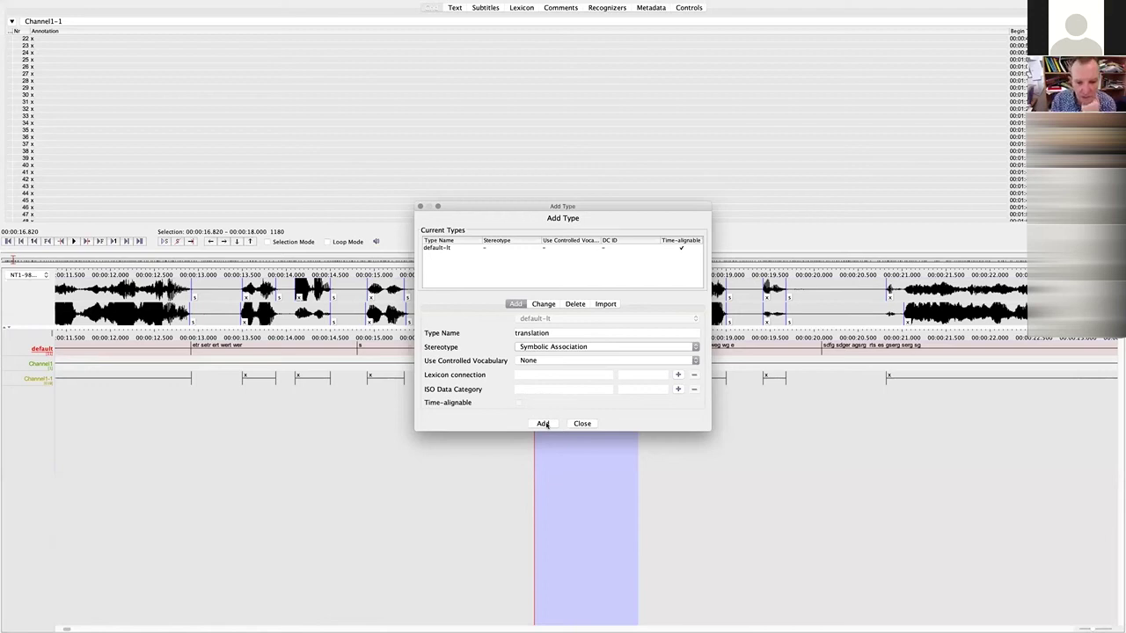
{"action": "left_click", "coordinate": [544, 424]}
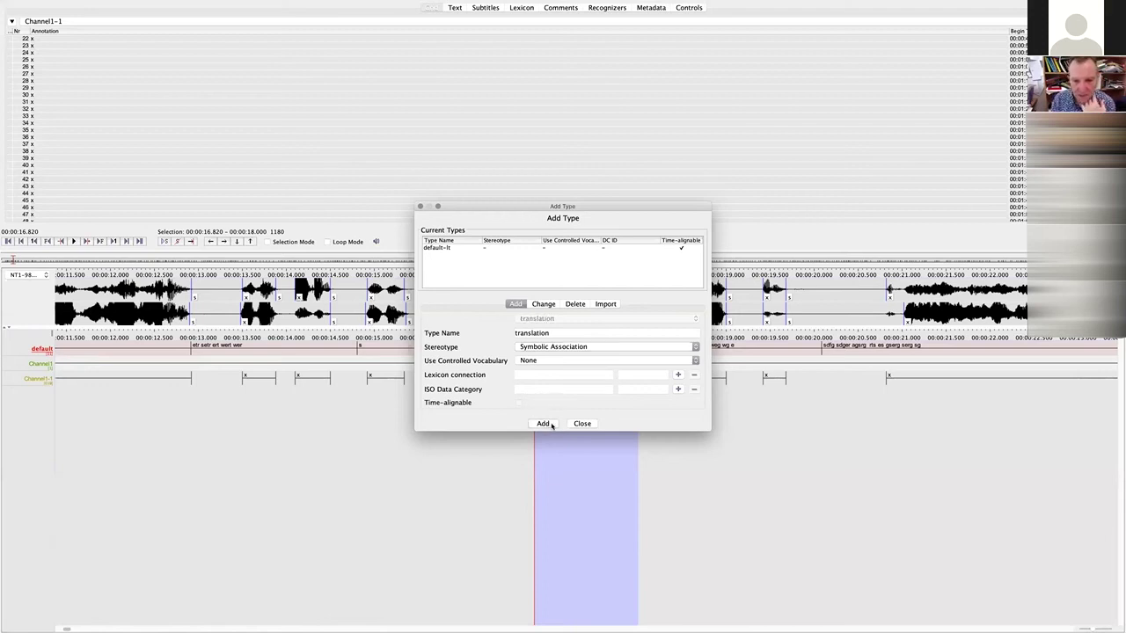
{"action": "left_click", "coordinate": [584, 423]}
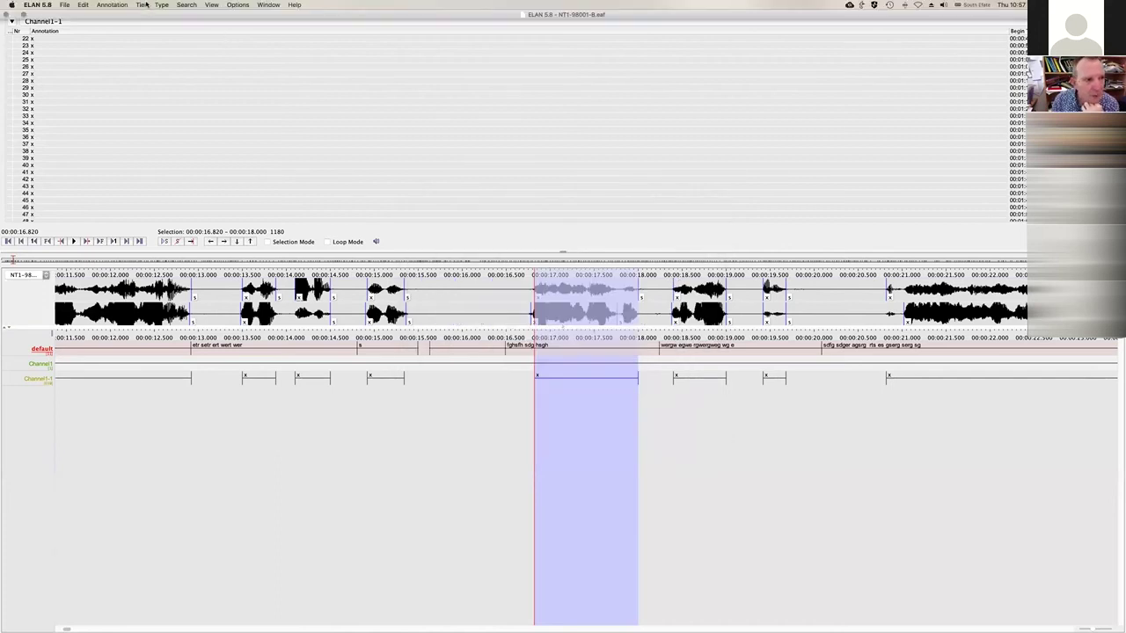
Add a tier named translation with Channel1-1 as its parent tier and translation as its tier type
{"action": "left_click", "coordinate": [142, 5]}
{"action": "left_click", "coordinate": [146, 16]}
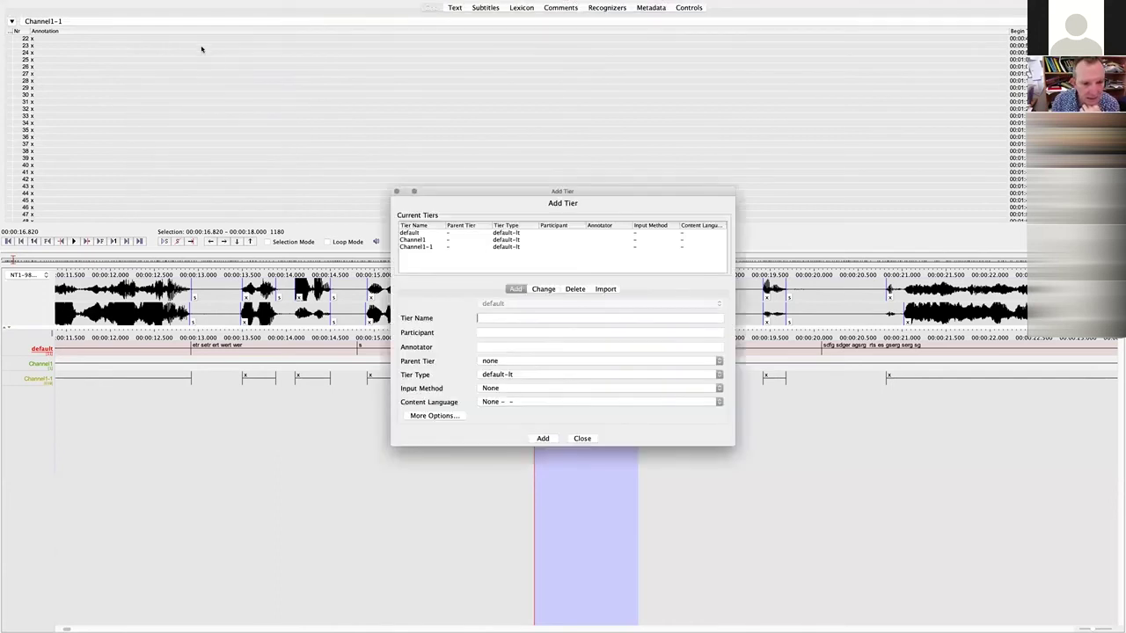
{"action": "type", "text": "translation"}
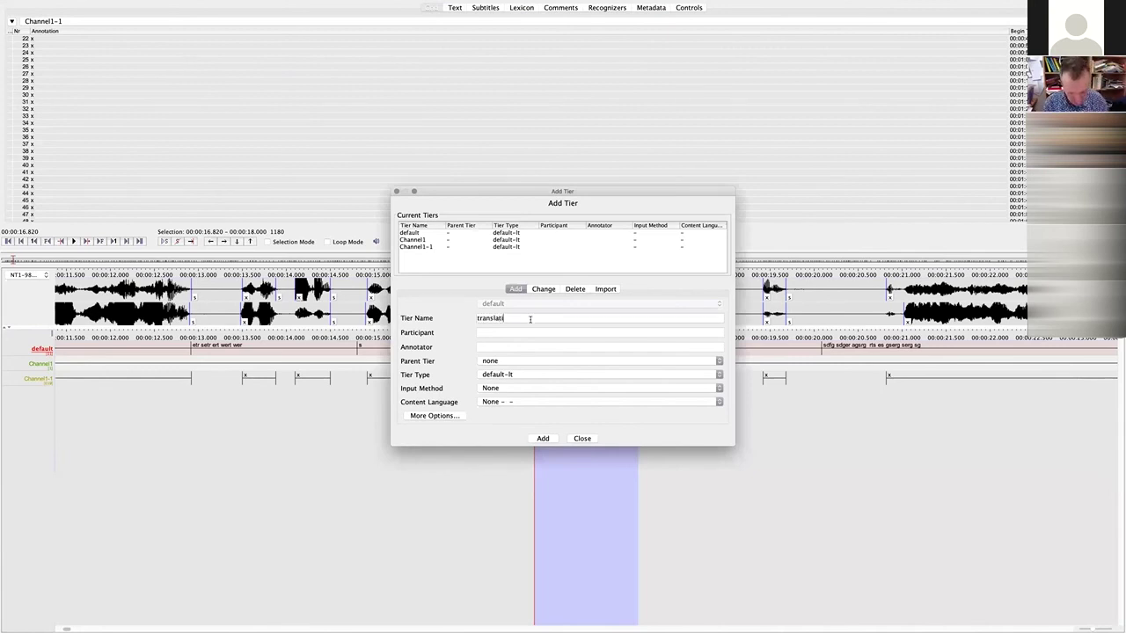
{"action": "left_click", "coordinate": [518, 374]}
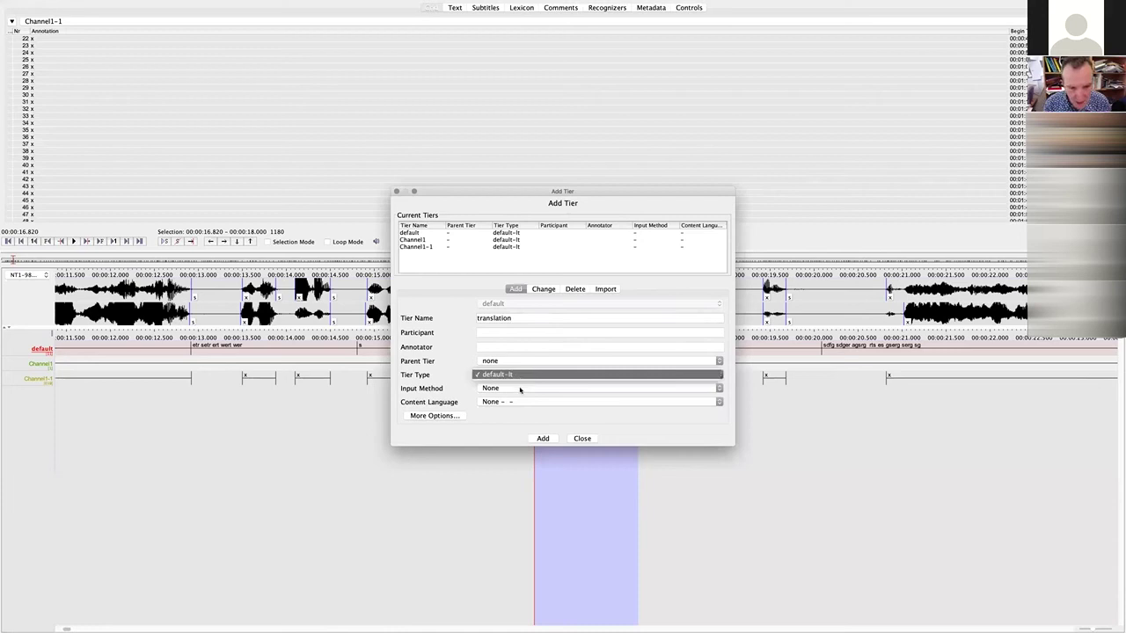
{"action": "left_click", "coordinate": [520, 378]}
{"action": "left_click", "coordinate": [514, 361]}
{"action": "left_click", "coordinate": [517, 363]}
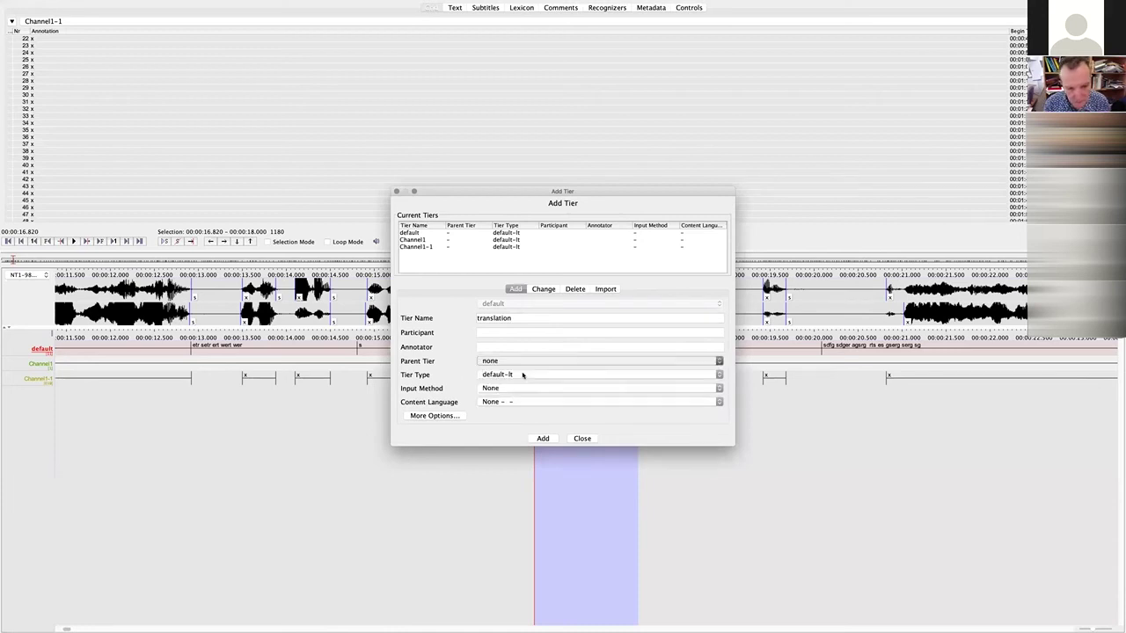
{"action": "left_click", "coordinate": [517, 361]}
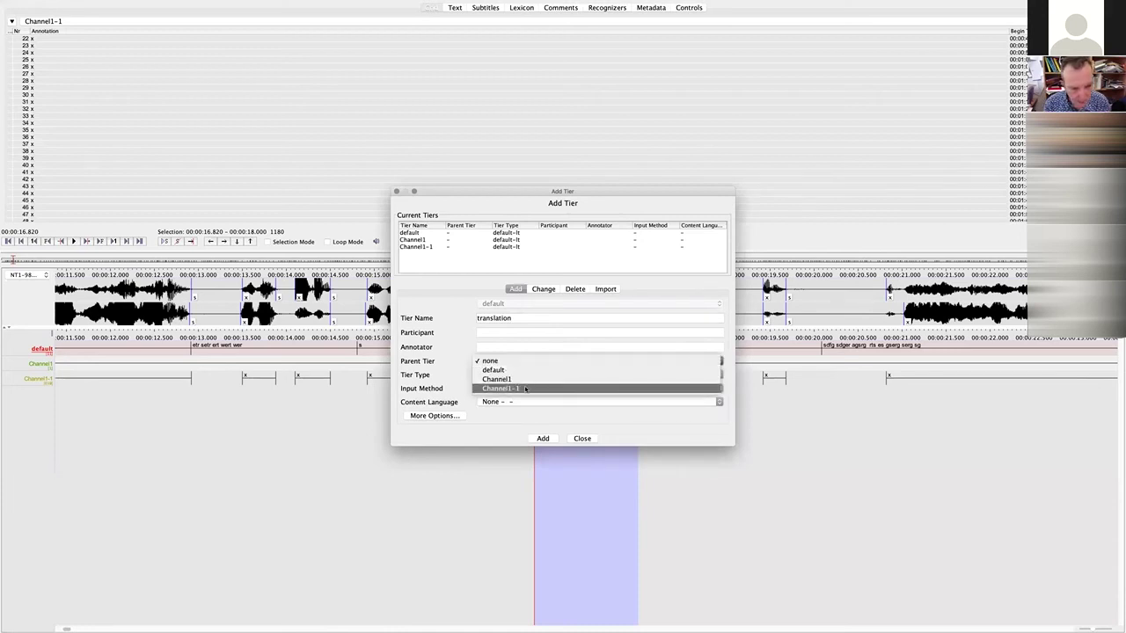
{"action": "left_click", "coordinate": [526, 390]}
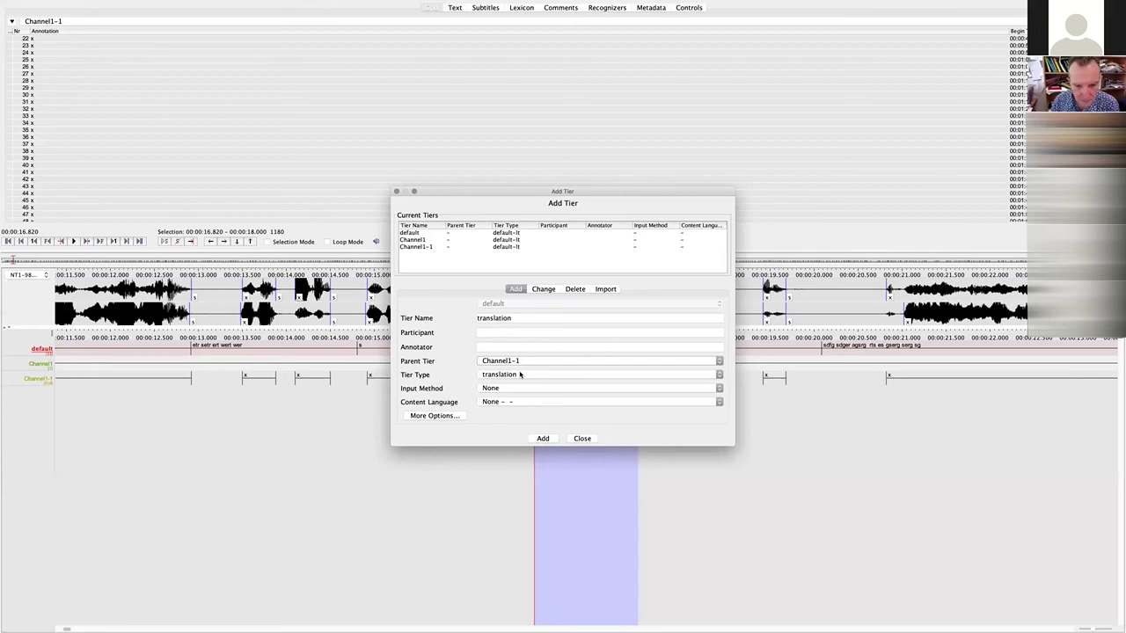
{"action": "left_click", "coordinate": [545, 438]}
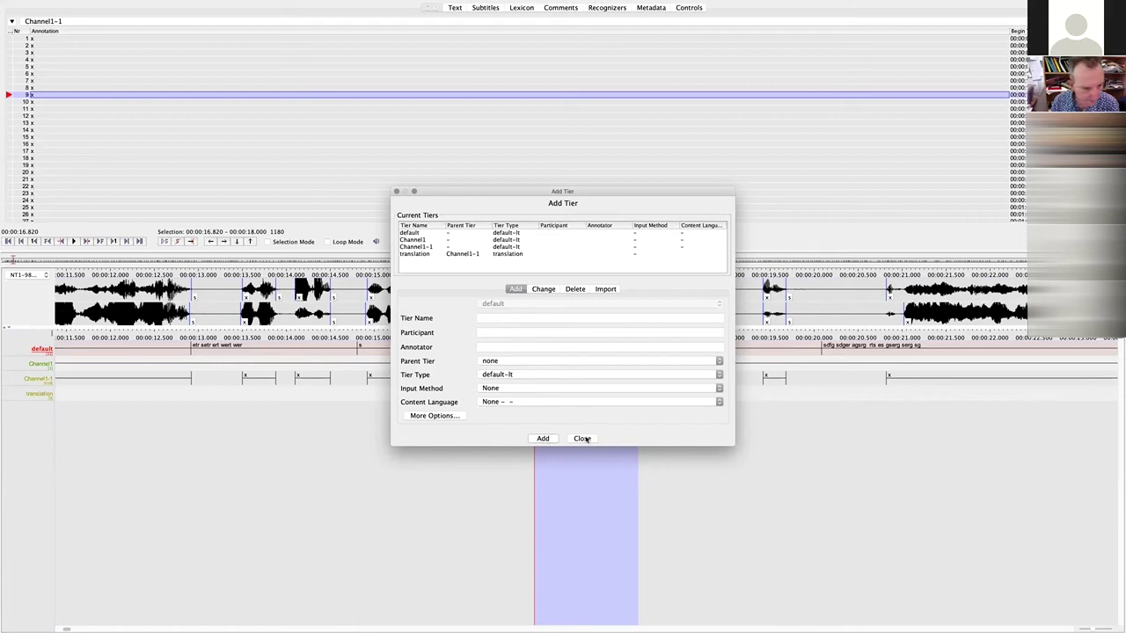
{"action": "left_click", "coordinate": [583, 438]}
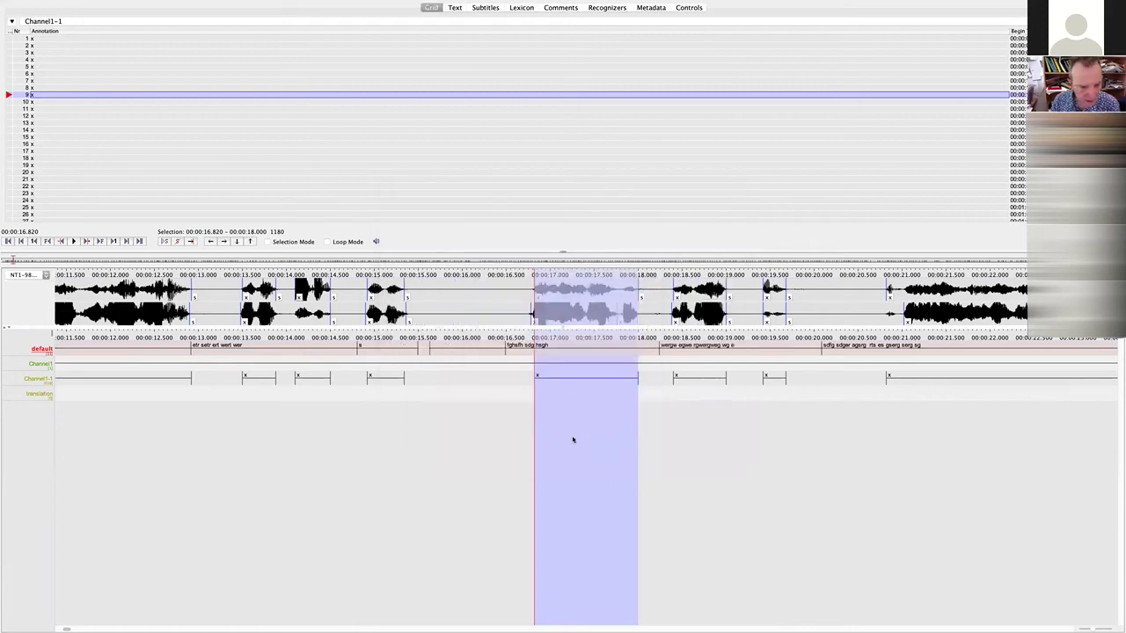
Copy the Channel1-1 tier with translation as its new parent tier and translation as its tier type
{"action": "right_click", "coordinate": [66, 378]}
{"action": "left_click", "coordinate": [35, 378]}
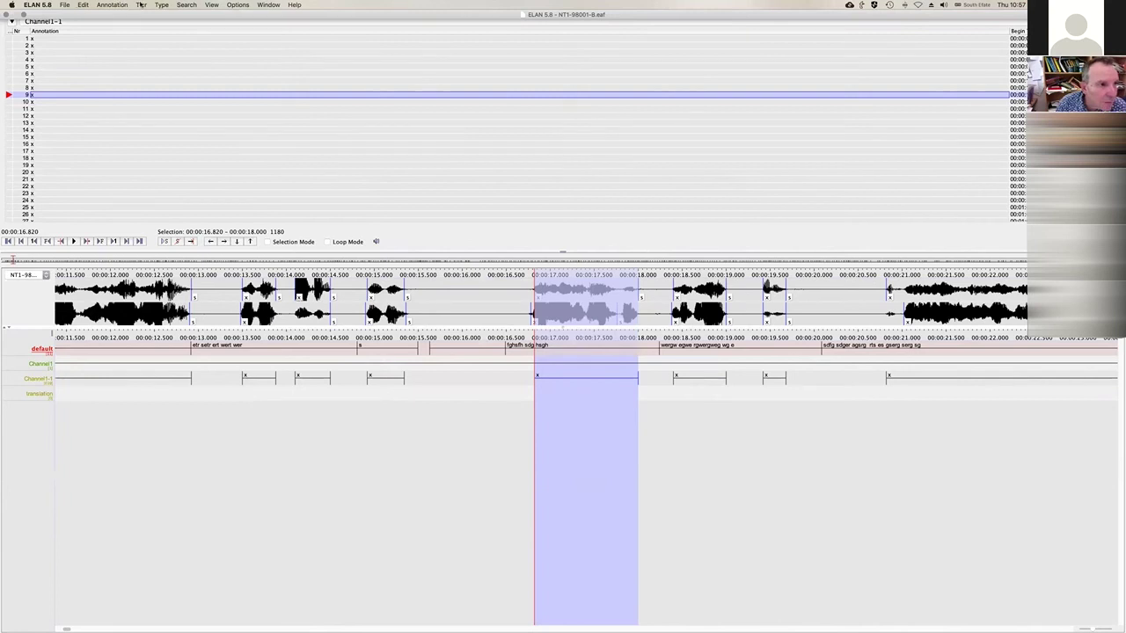
{"action": "left_click", "coordinate": [140, 4]}
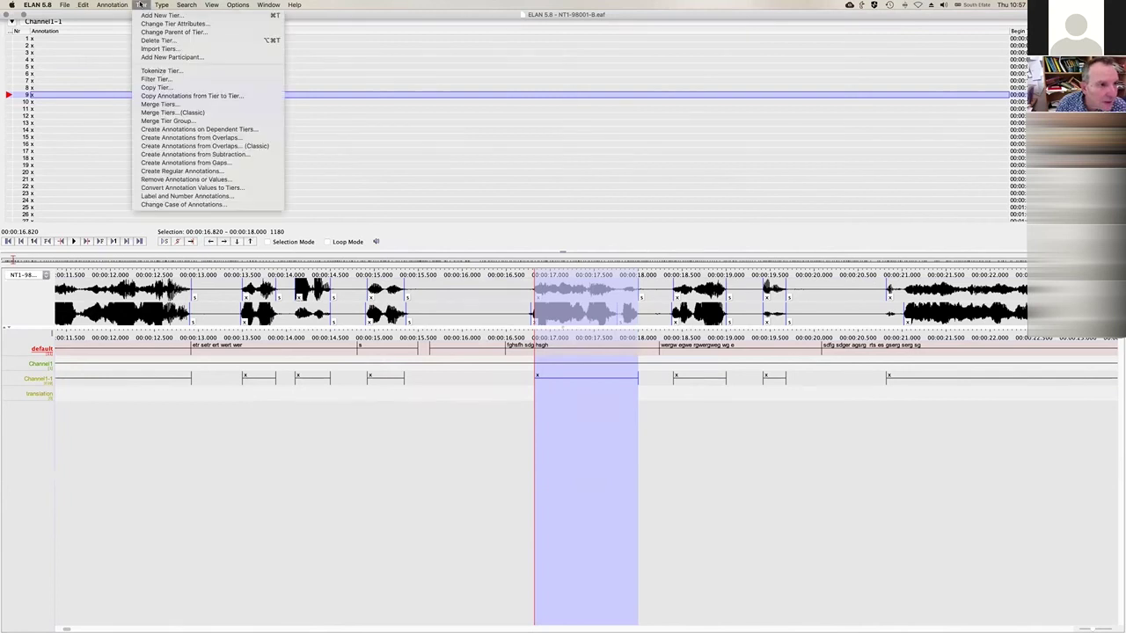
{"action": "left_click", "coordinate": [166, 88]}
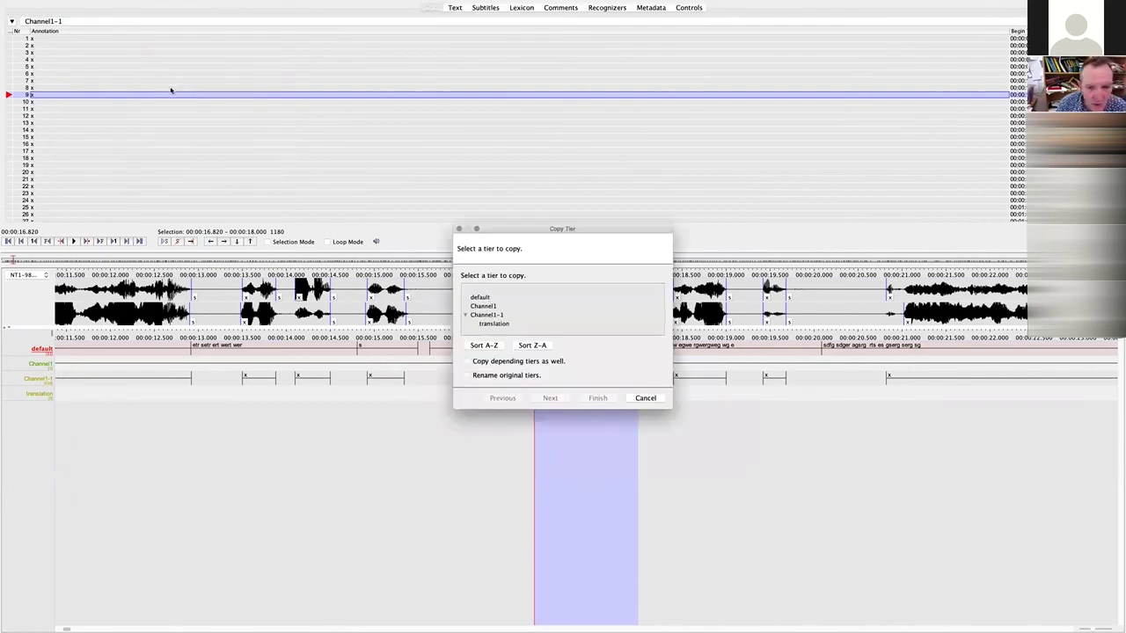
{"action": "left_click", "coordinate": [498, 314]}
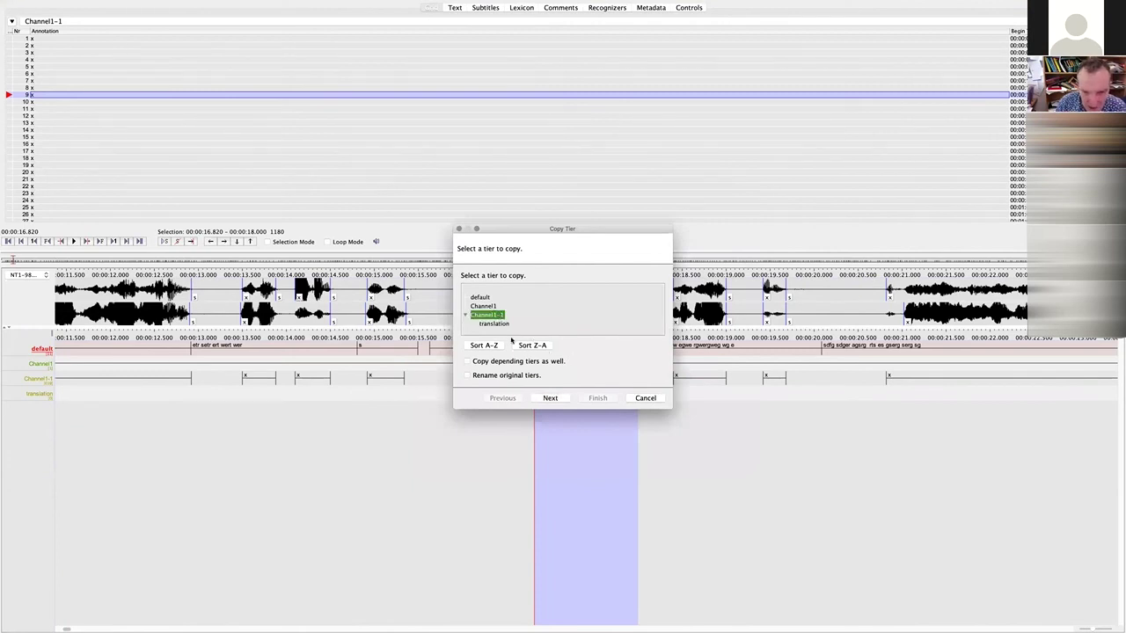
{"action": "left_click", "coordinate": [550, 398]}
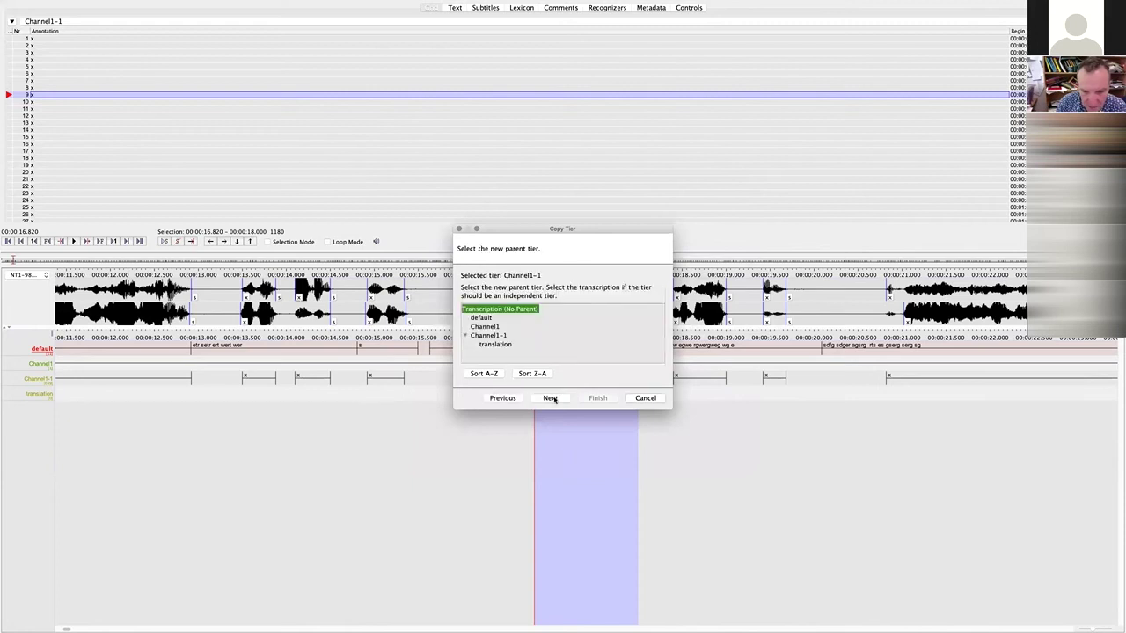
{"action": "left_click", "coordinate": [495, 344]}
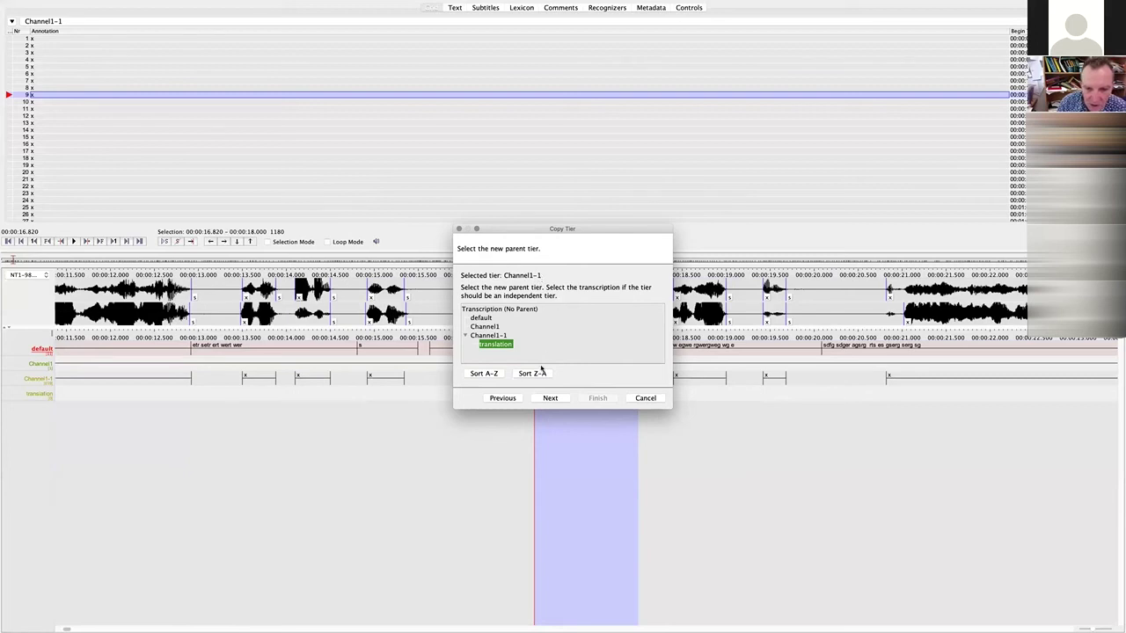
{"action": "left_click", "coordinate": [549, 397]}
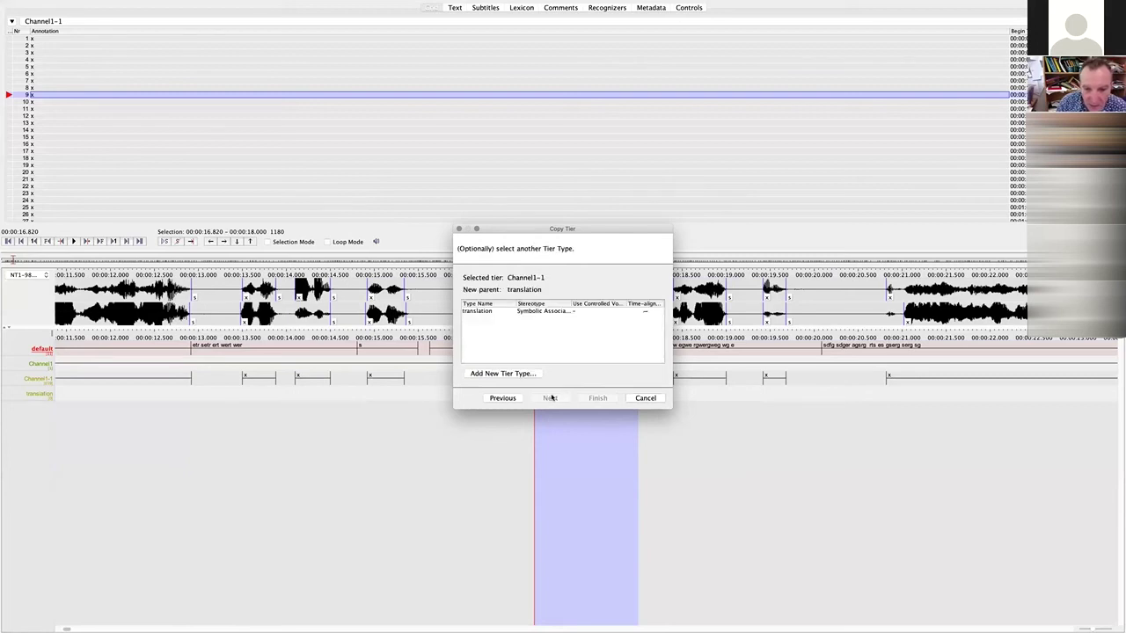
{"action": "left_click", "coordinate": [525, 312]}
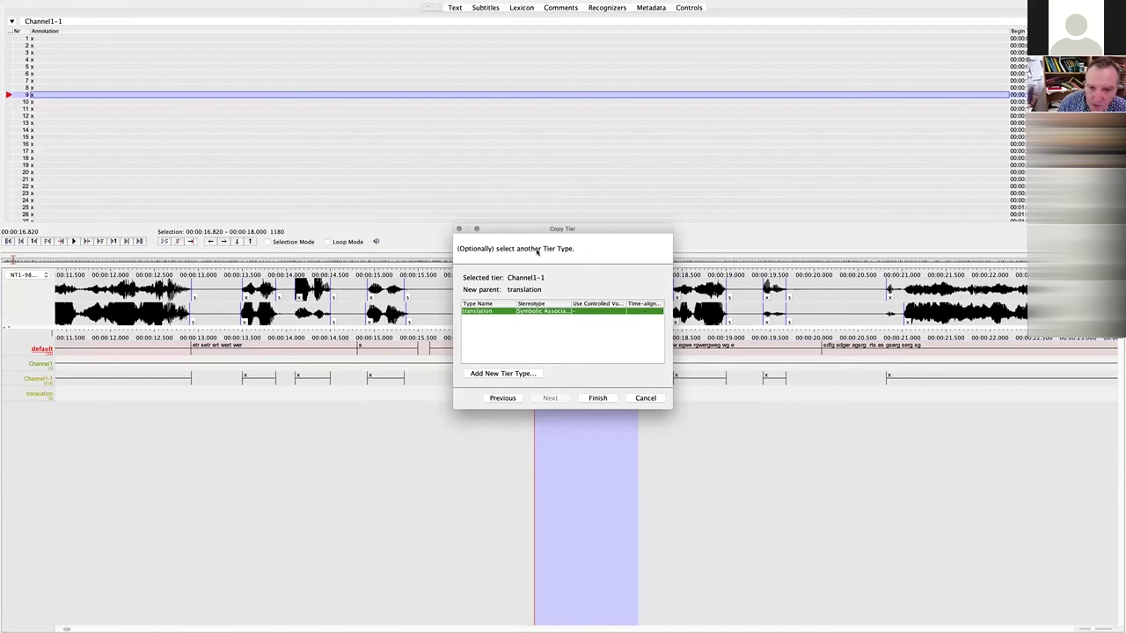
{"action": "left_click", "coordinate": [598, 397]}
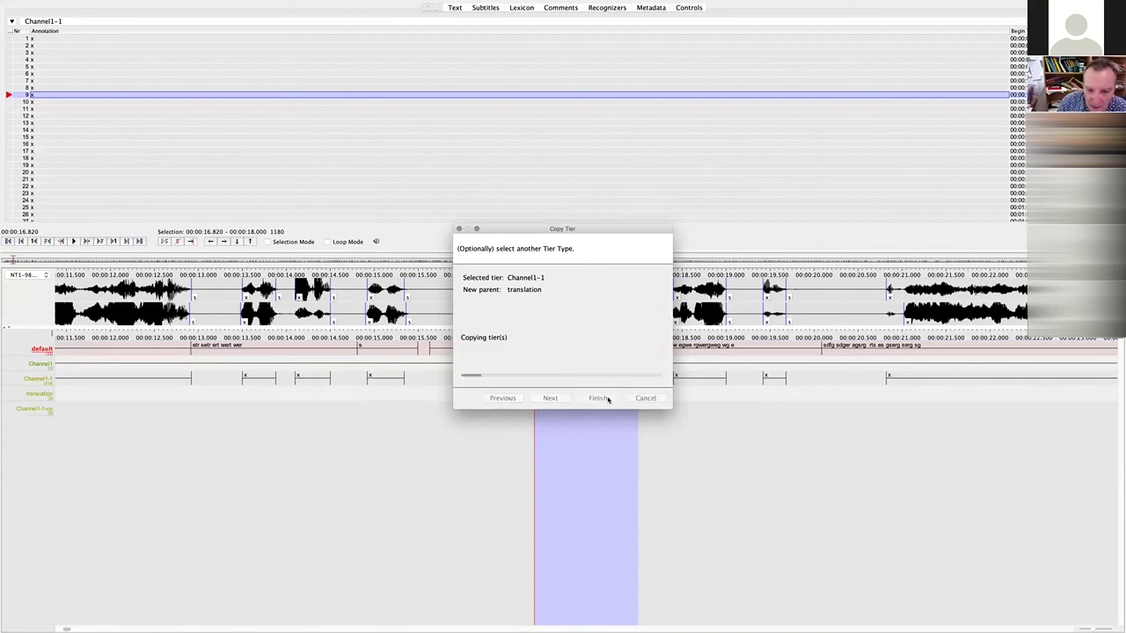
{"action": "left_click", "coordinate": [598, 347]}
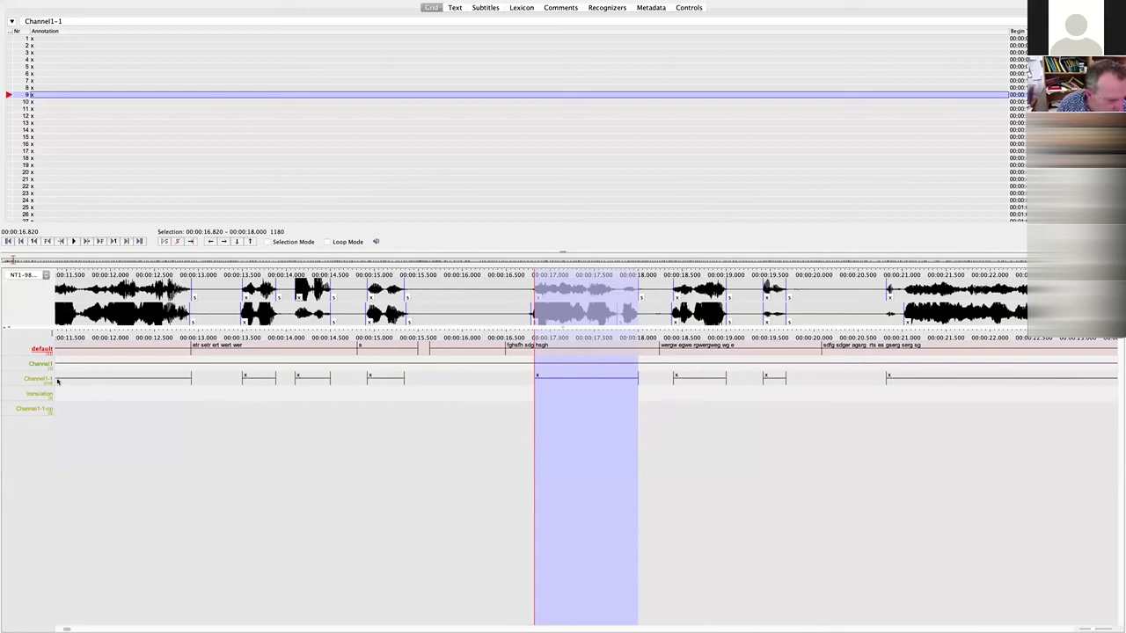
Examine the translation tier and the copied Channel1-1 tier at several points along the timeline, comparing them with the Channel1-1 segments
{"action": "left_click", "coordinate": [134, 380]}
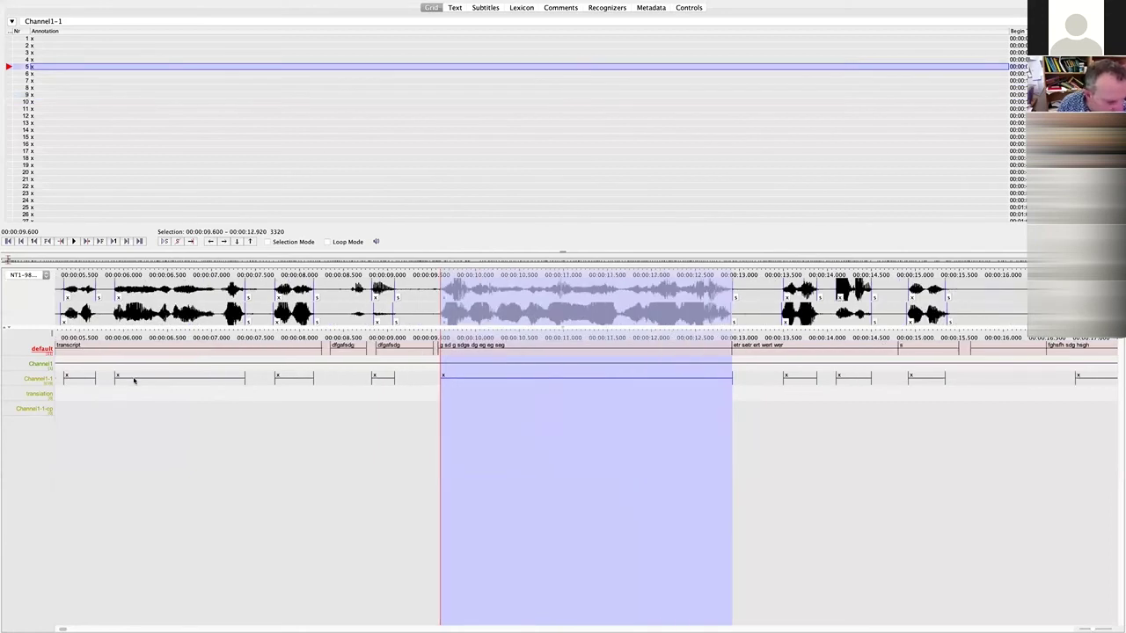
{"action": "left_click", "coordinate": [95, 416]}
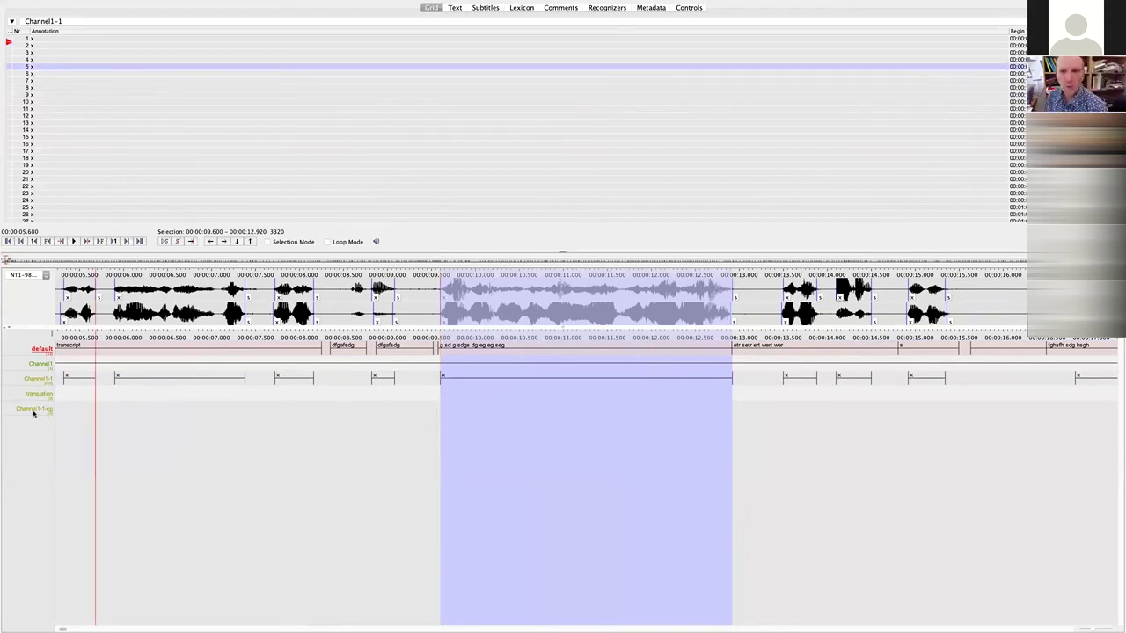
{"action": "mouse_move", "coordinate": [33, 414]}
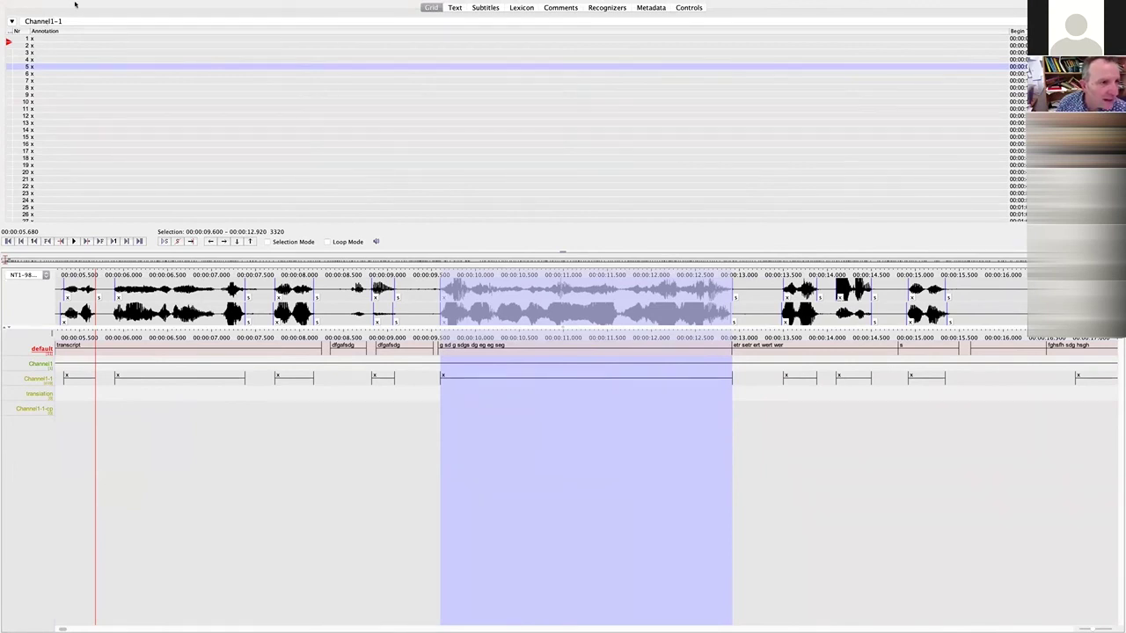
{"action": "mouse_move", "coordinate": [154, 5]}
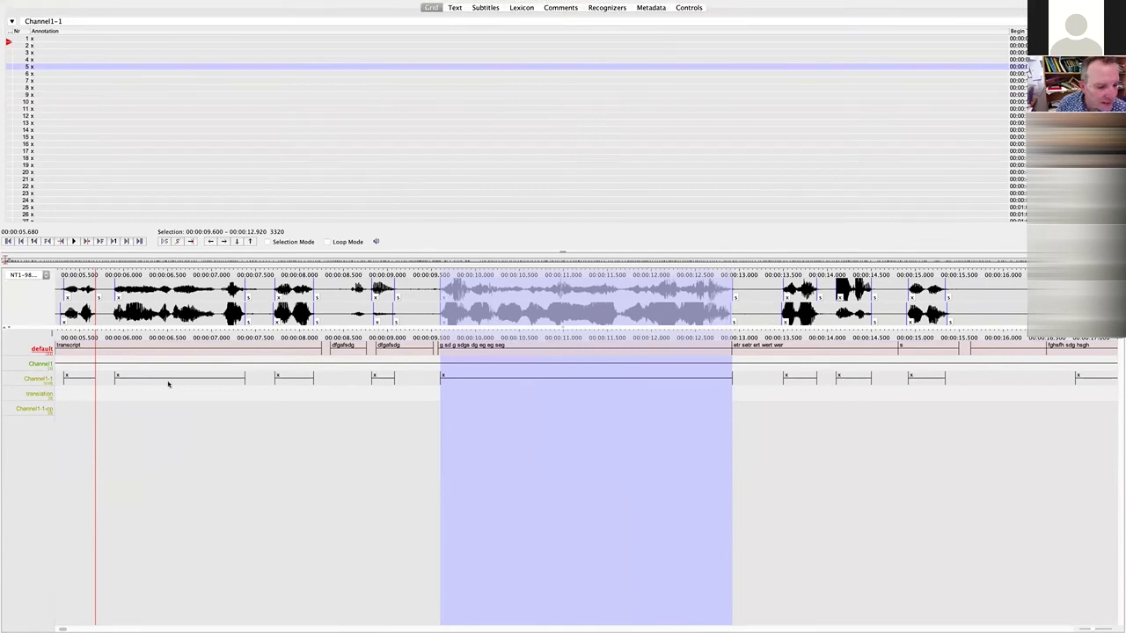
{"action": "left_click", "coordinate": [110, 419]}
{"action": "left_click", "coordinate": [134, 414]}
{"action": "left_click", "coordinate": [144, 413]}
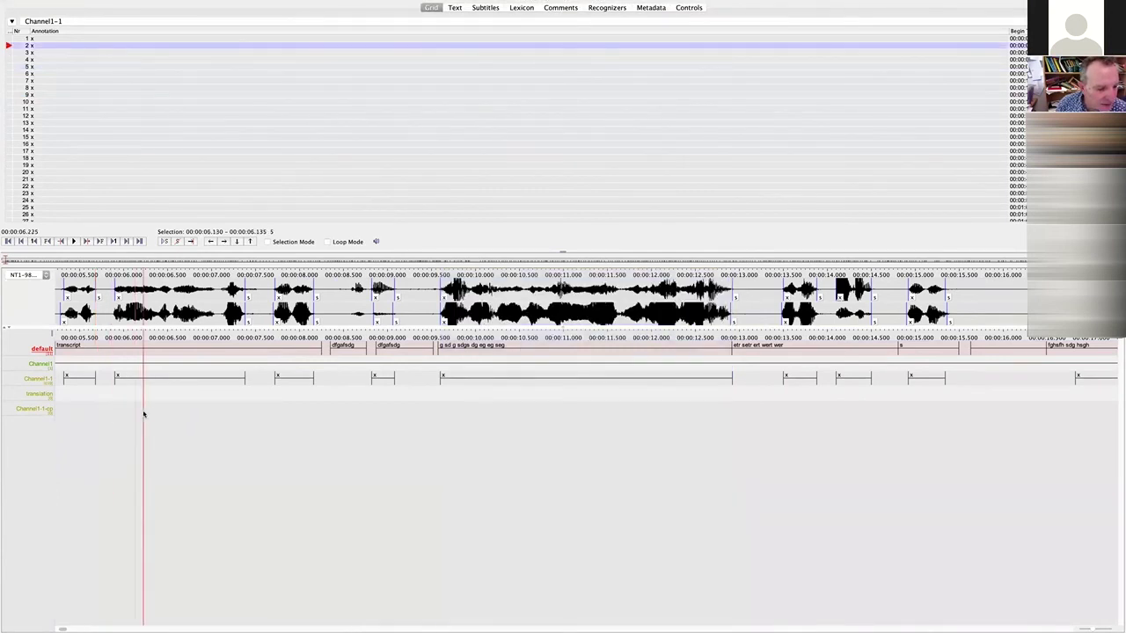
{"action": "left_click", "coordinate": [234, 316]}
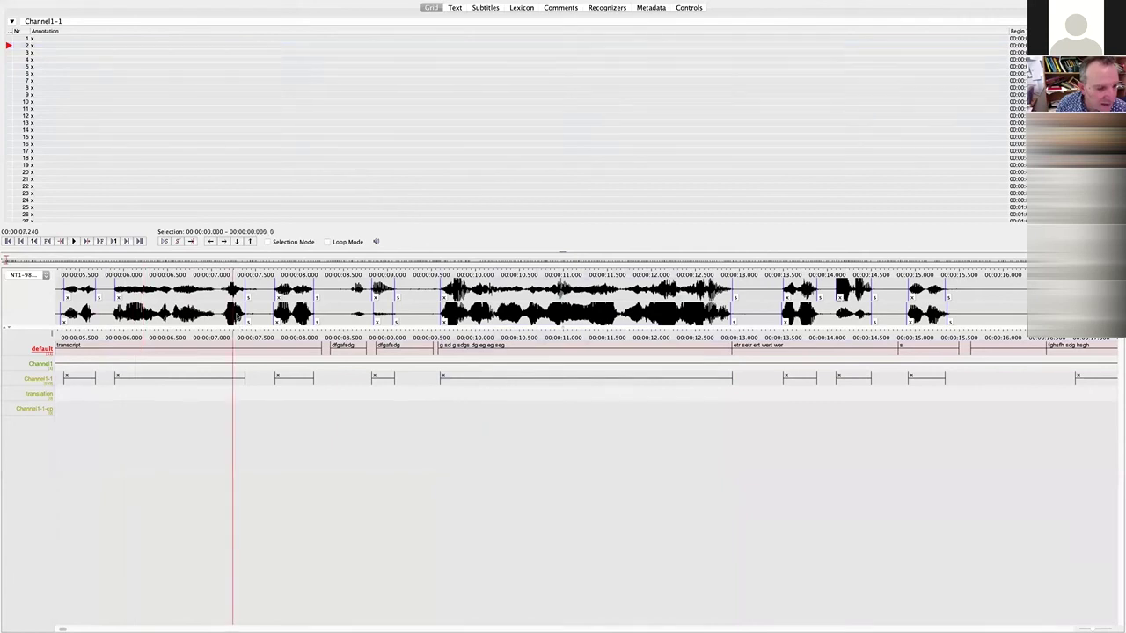
{"action": "left_click", "coordinate": [192, 364]}
{"action": "left_click", "coordinate": [184, 395]}
{"action": "left_click", "coordinate": [187, 395]}
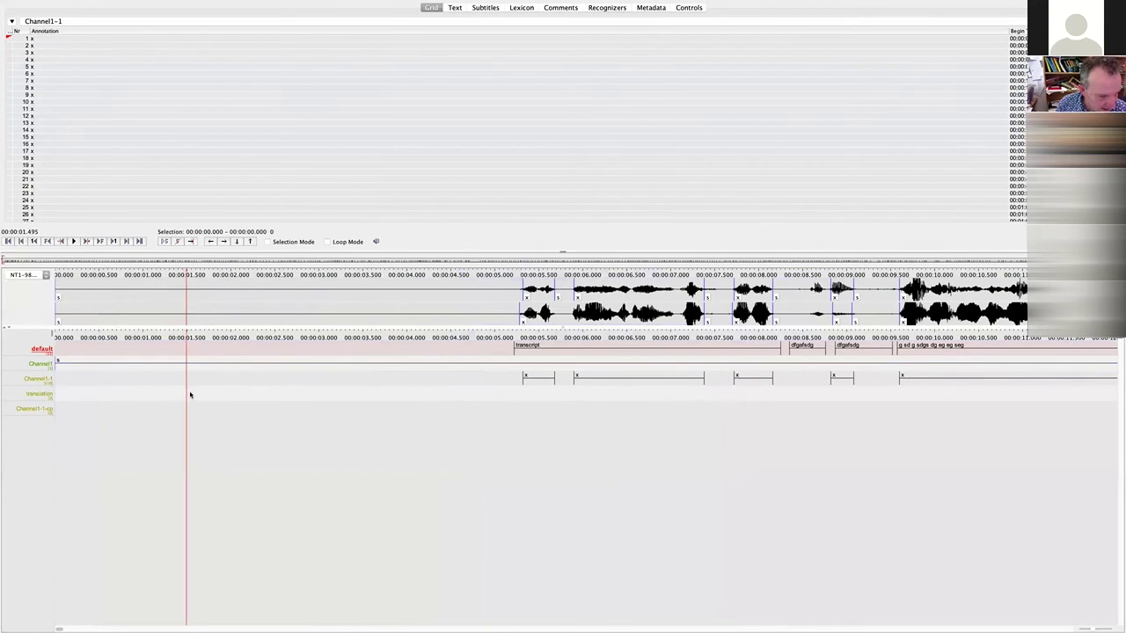
{"action": "left_click", "coordinate": [649, 396]}
{"action": "left_click", "coordinate": [668, 414]}
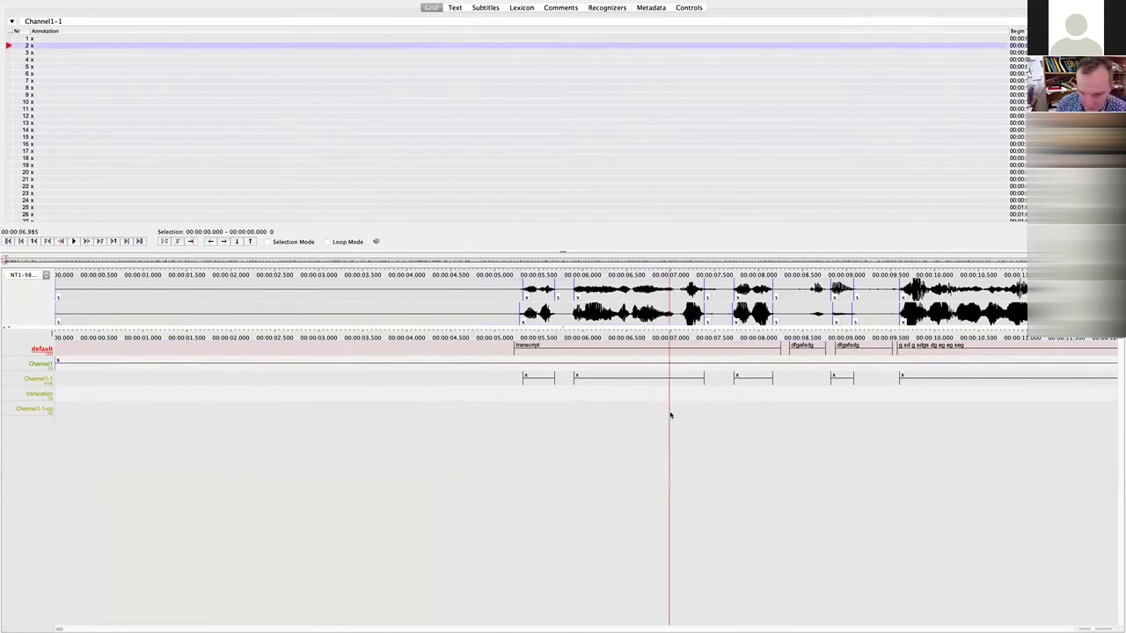
Look over the annotations of all tiers in Transcription Mode and return to Annotation Mode
{"action": "mouse_move", "coordinate": [106, 4]}
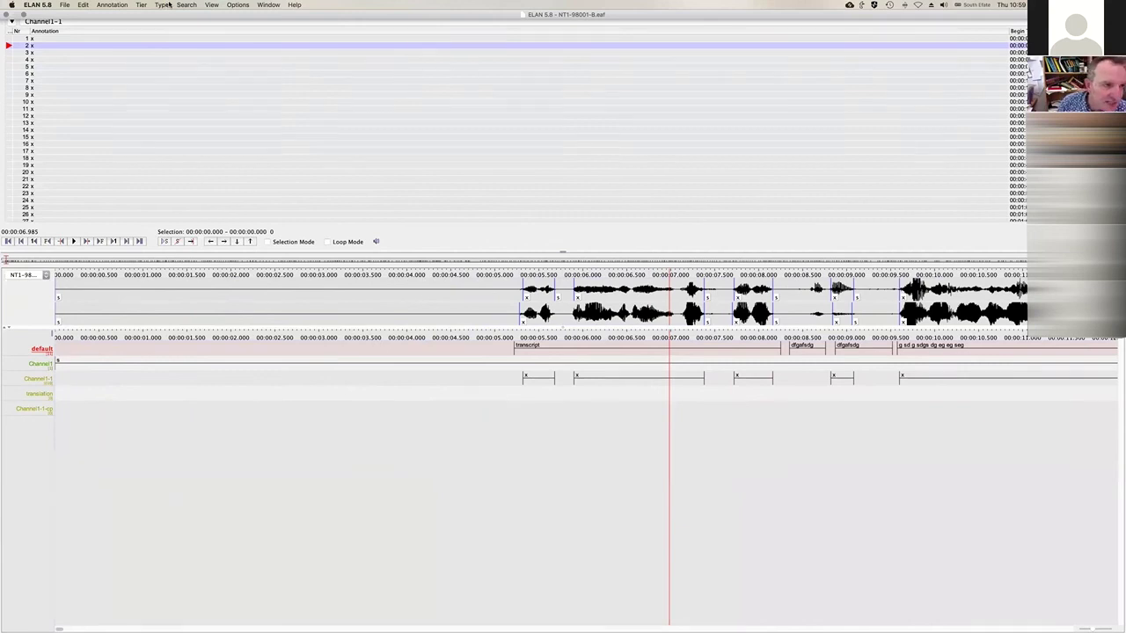
{"action": "left_click", "coordinate": [237, 5]}
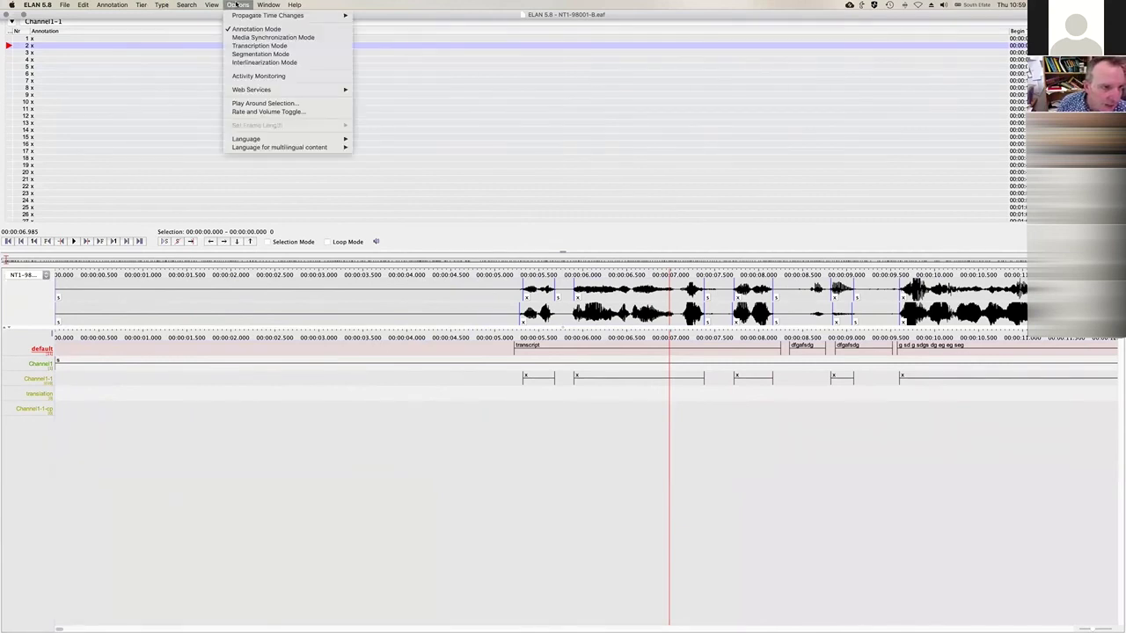
{"action": "left_click", "coordinate": [251, 46]}
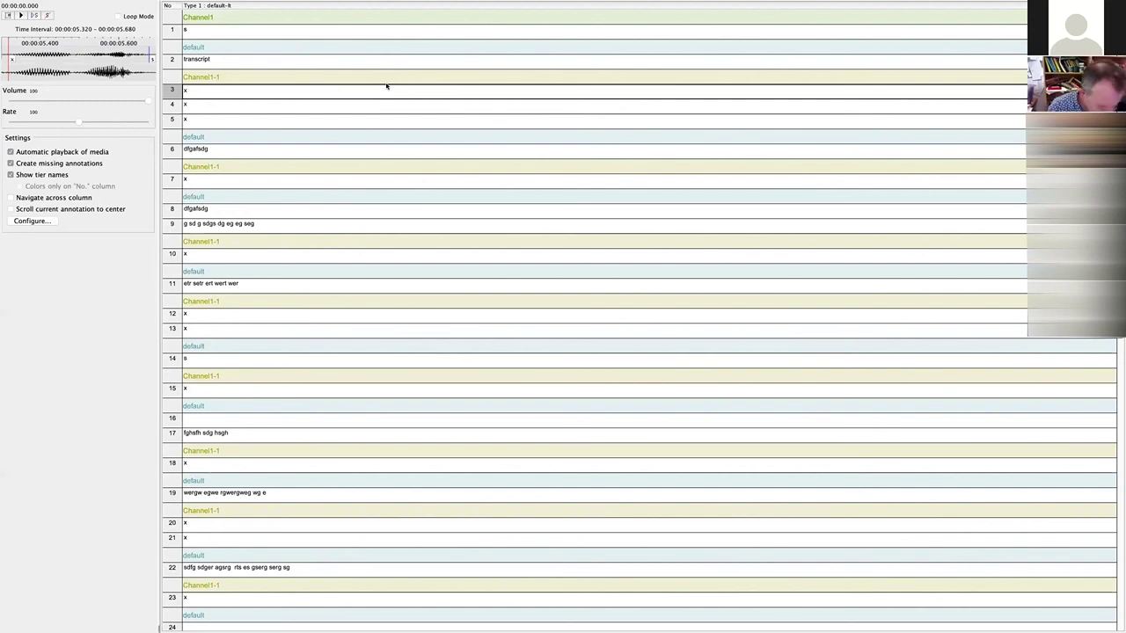
{"action": "mouse_move", "coordinate": [244, 5]}
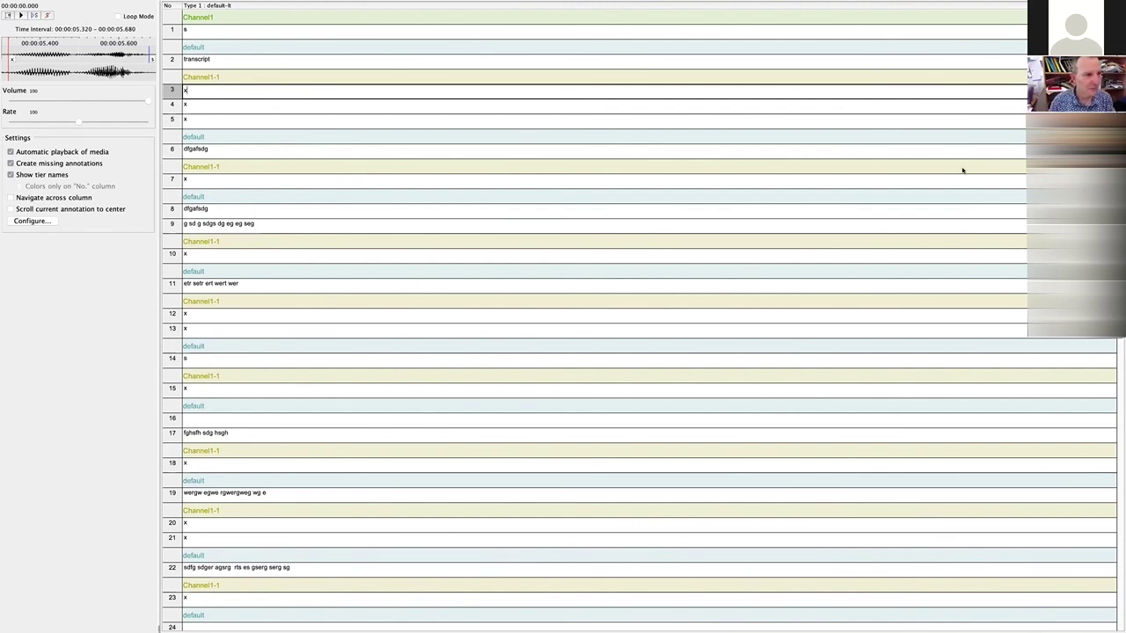
{"action": "mouse_move", "coordinate": [195, 4]}
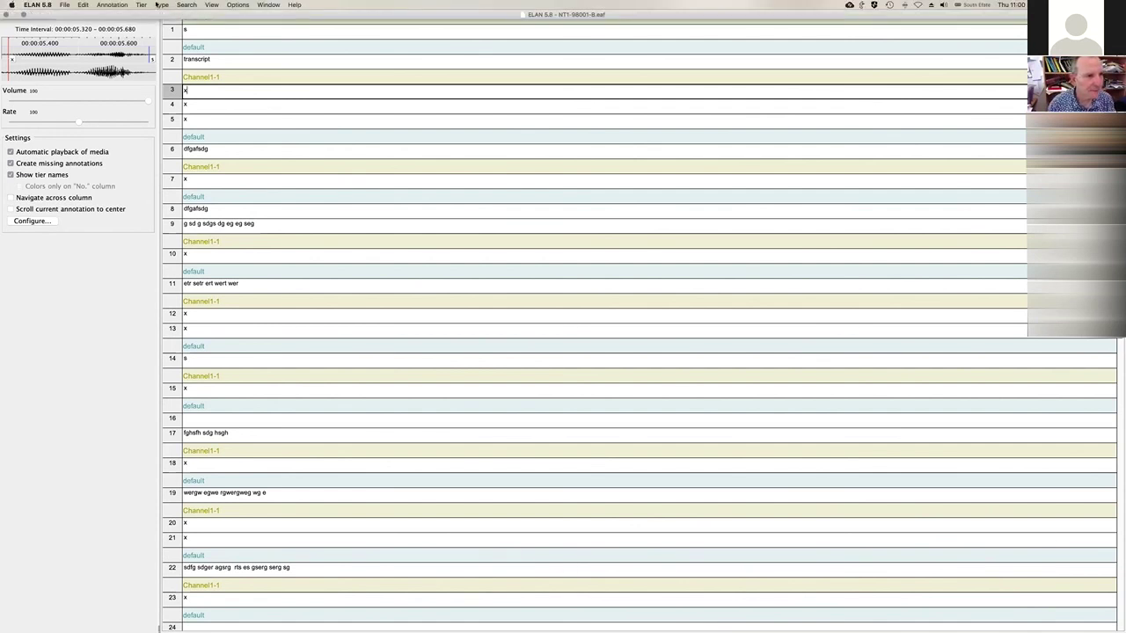
{"action": "left_click", "coordinate": [237, 5]}
{"action": "left_click", "coordinate": [245, 29]}
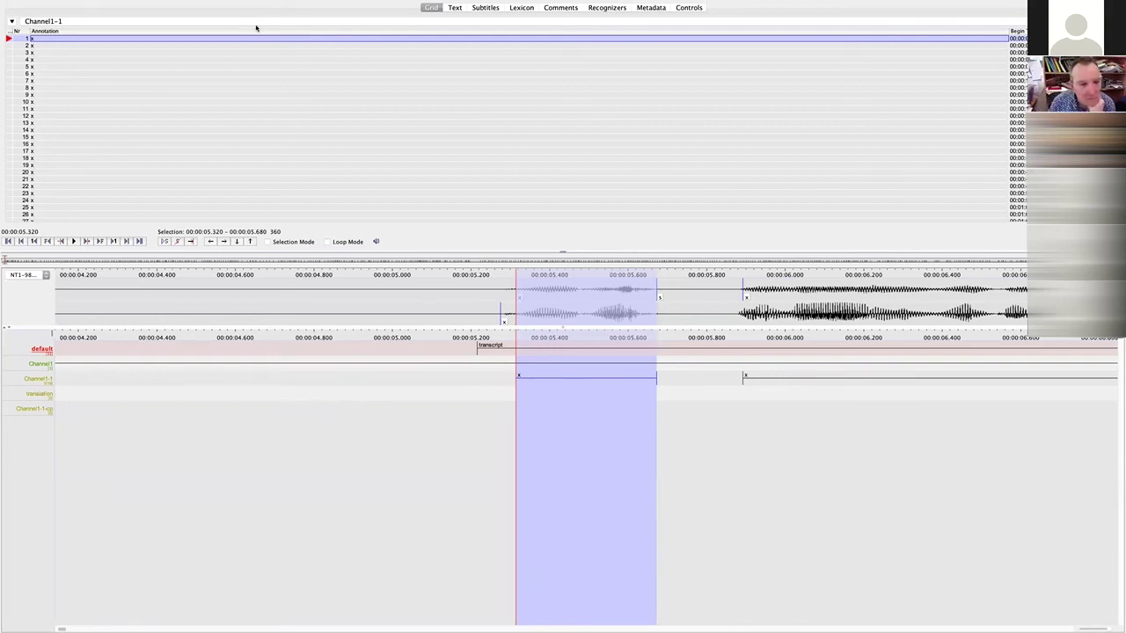
Enter "g dg sffg sfg eg" as the text of annotation 12 in the Channel1-1 grid
{"action": "left_click", "coordinate": [520, 377]}
{"action": "left_click", "coordinate": [521, 377]}
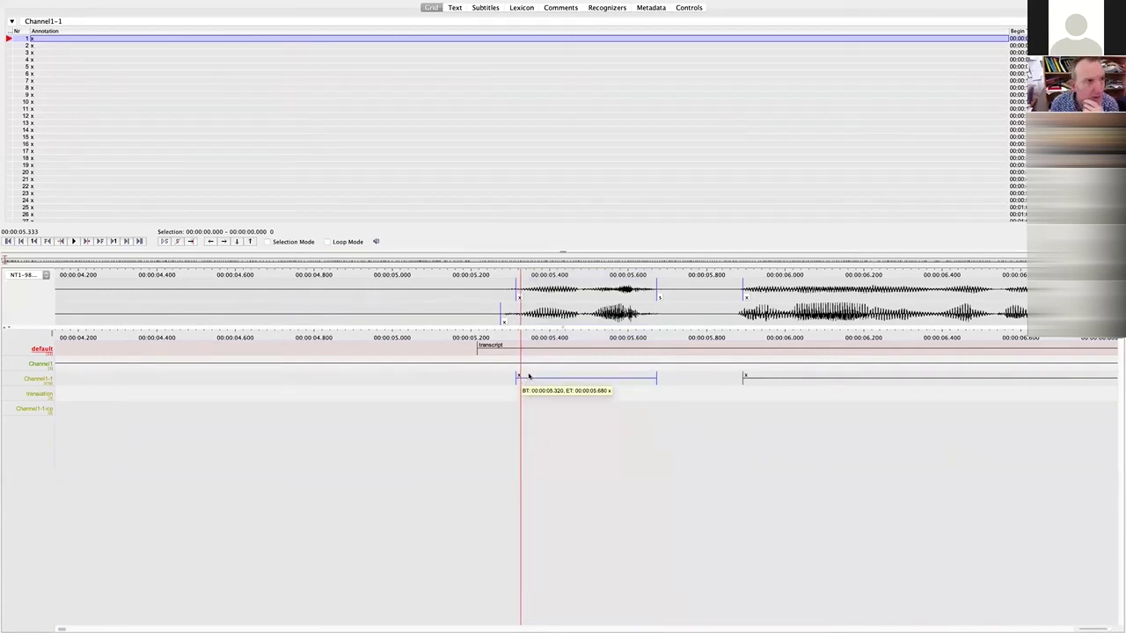
{"action": "mouse_move", "coordinate": [284, 5]}
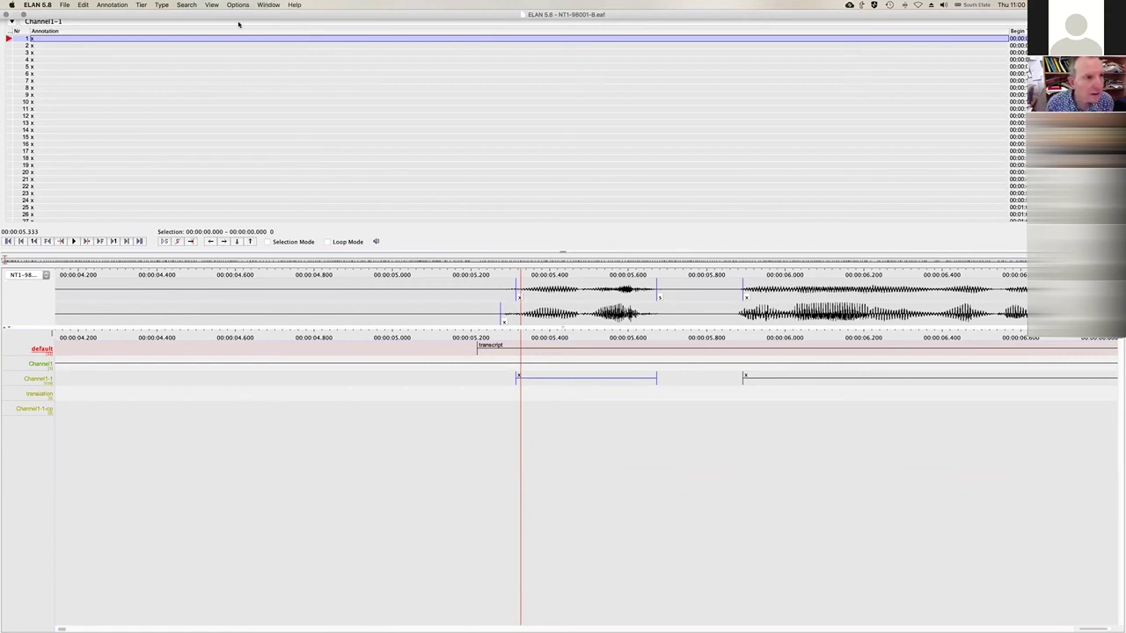
{"action": "left_click", "coordinate": [209, 116]}
{"action": "left_click", "coordinate": [209, 116]}
{"action": "type", "text": "g dg sfg sfg eg"}
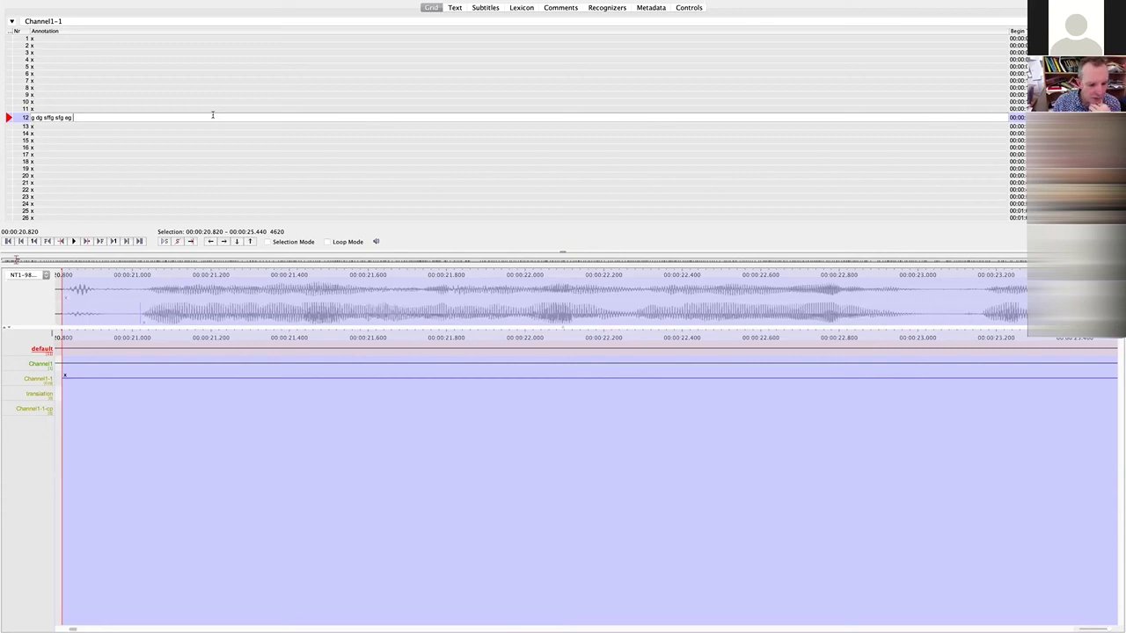
Switch to Finder, open NT1-98001-B.eaf in BBEdit to examine its XML structure, and return to ELAN
{"action": "mouse_move", "coordinate": [2, 626]}
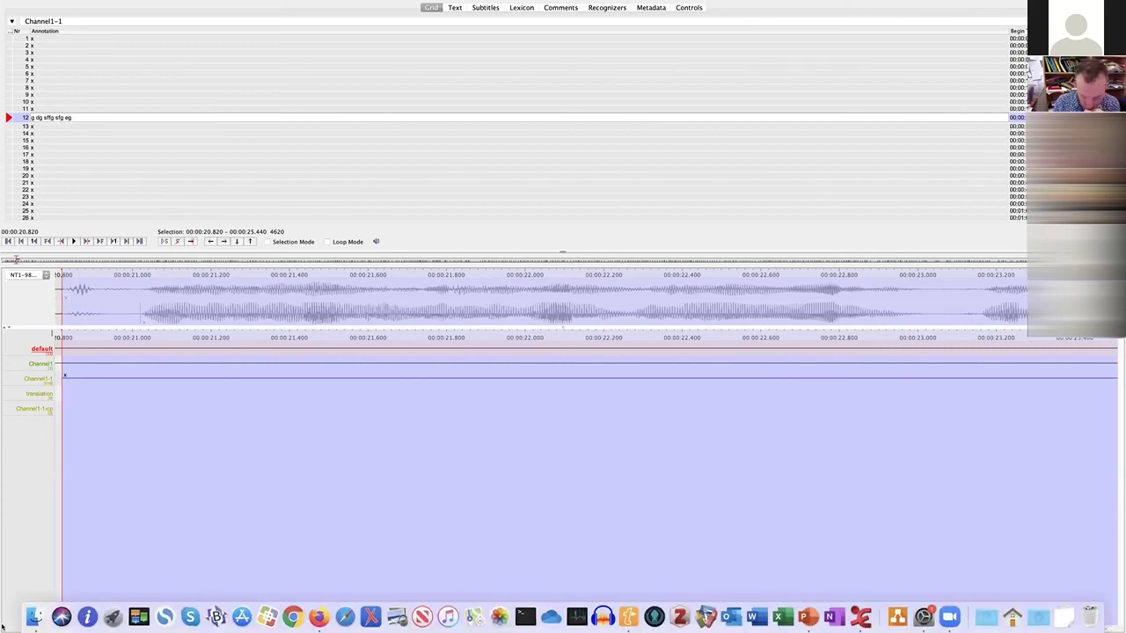
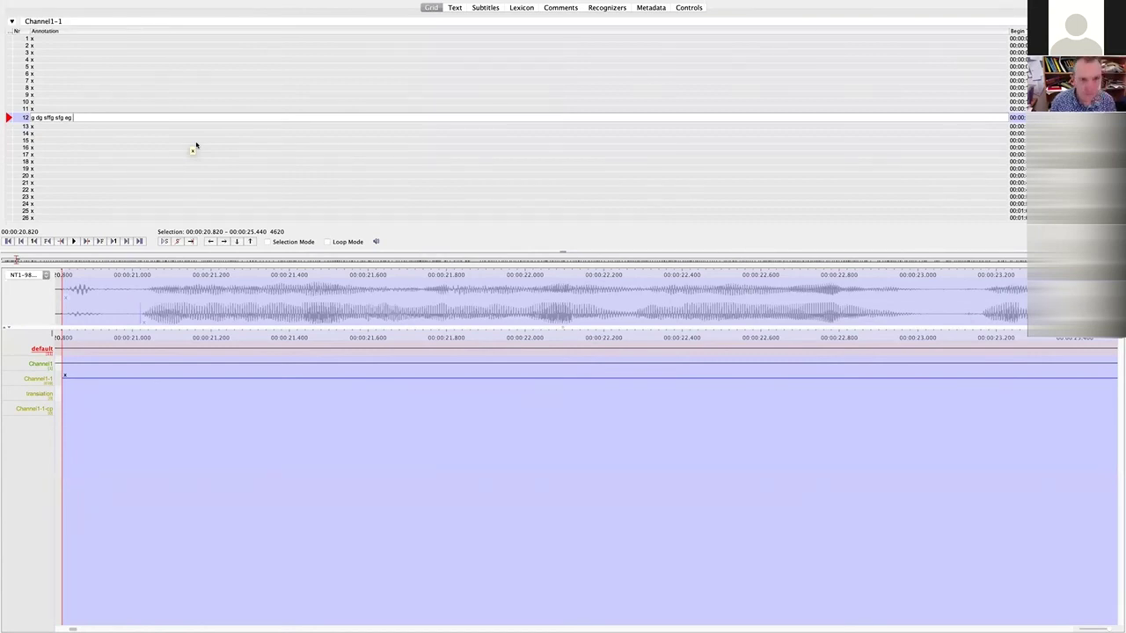
{"action": "key", "text": "super+Tab"}
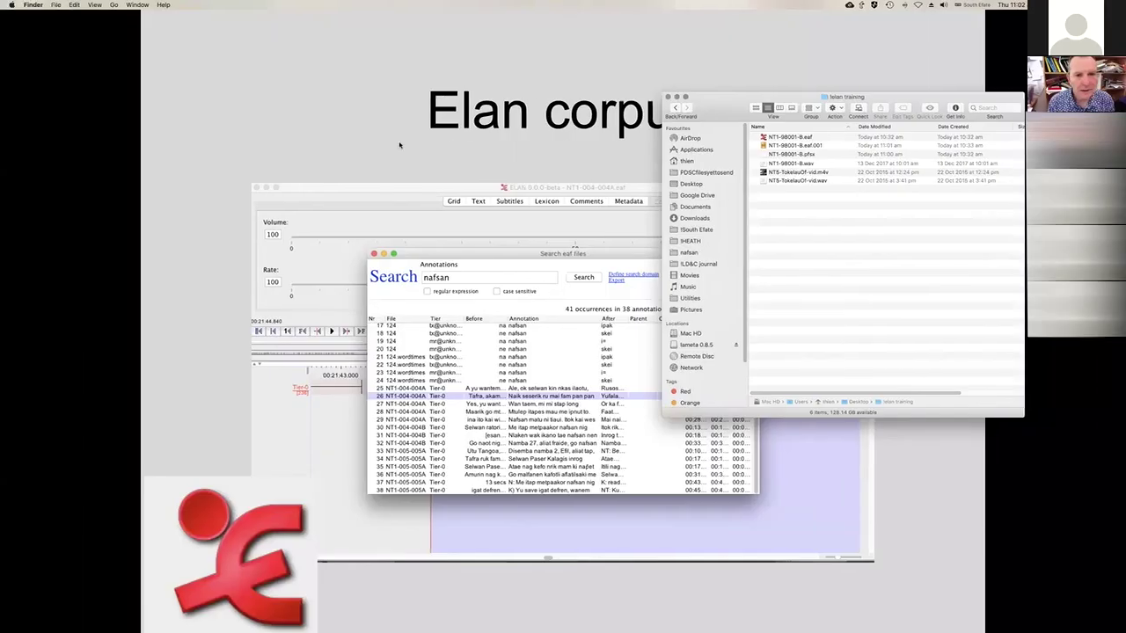
{"action": "left_click", "coordinate": [784, 138]}
{"action": "left_click_drag", "start_coordinate": [761, 138], "coordinate": [215, 620]}
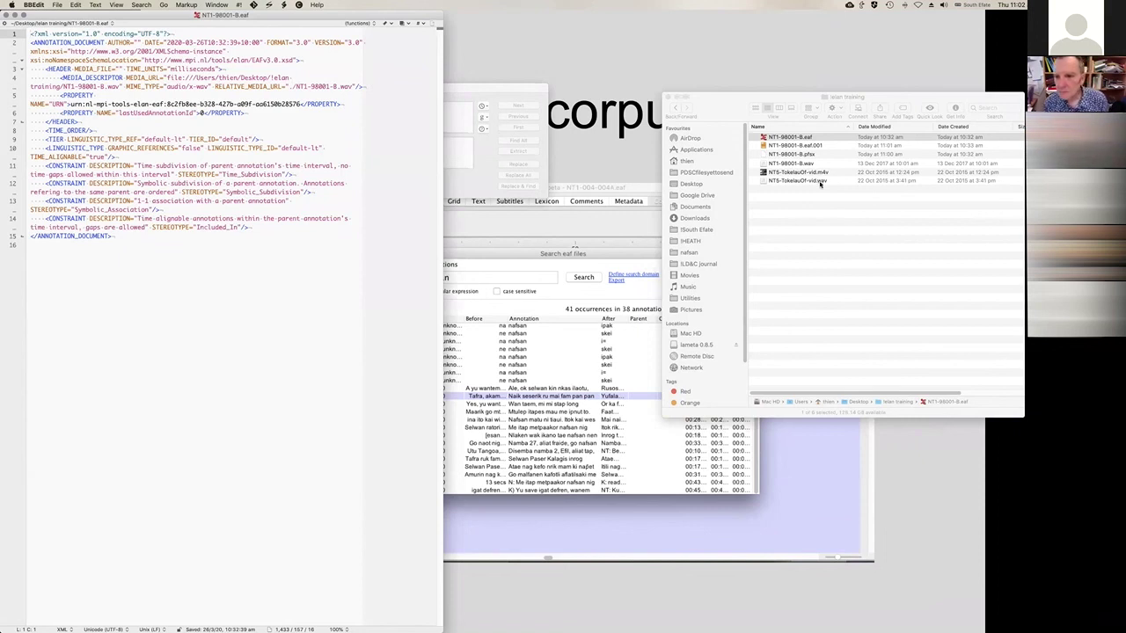
{"action": "key", "text": "super+Tab"}
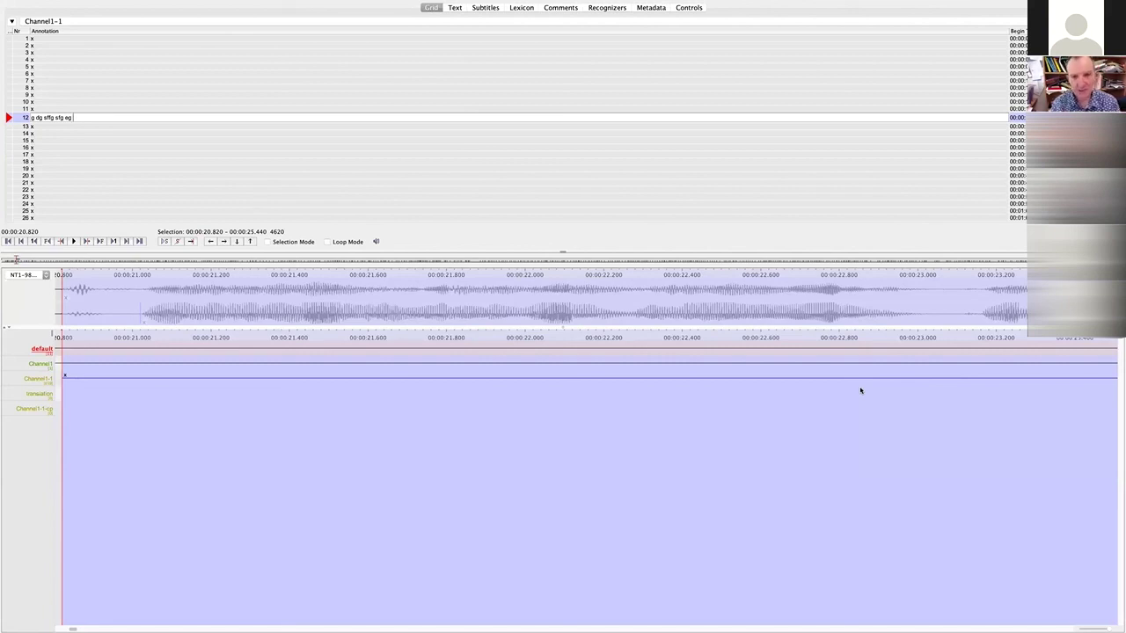
Set the propagation of time changes to Bulldozer Mode
{"action": "mouse_move", "coordinate": [308, 6]}
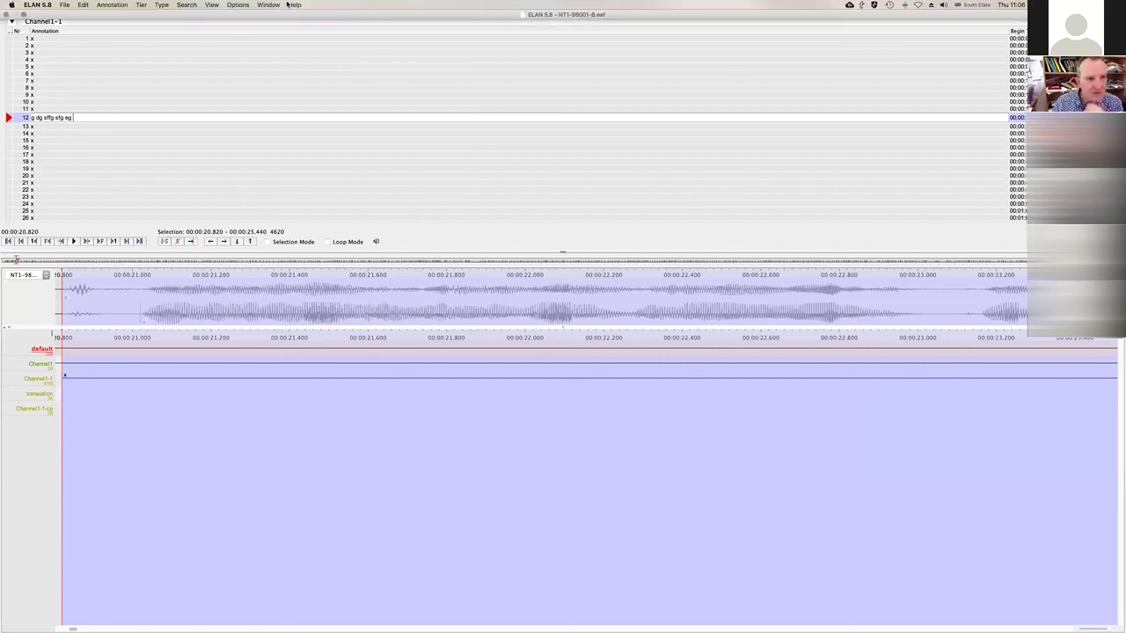
{"action": "left_click", "coordinate": [242, 4]}
{"action": "mouse_move", "coordinate": [249, 17]}
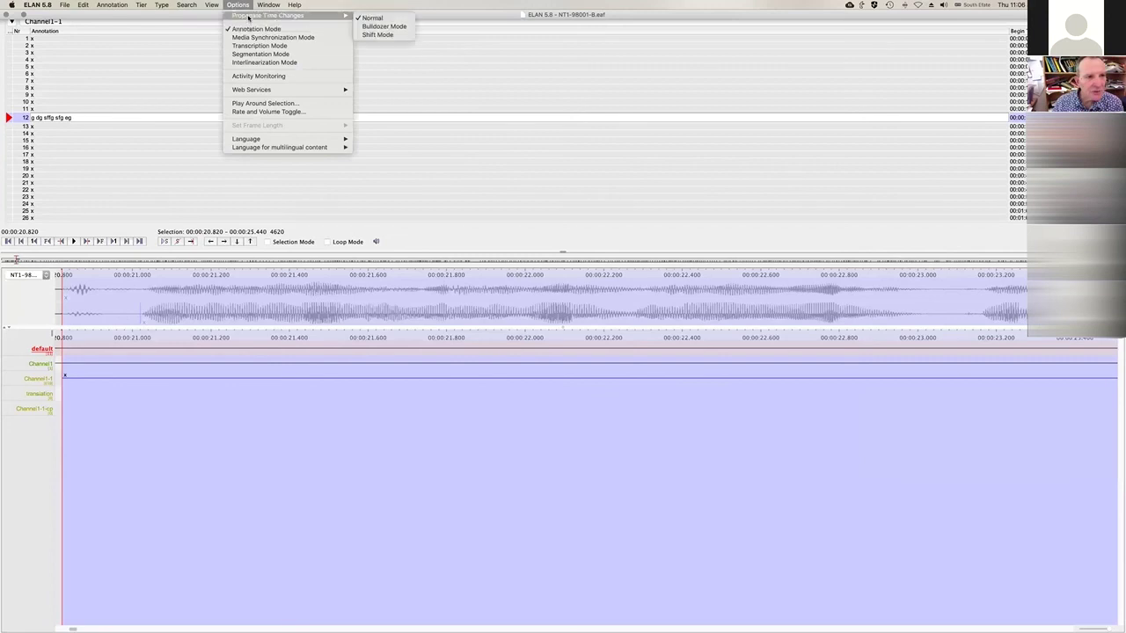
{"action": "left_click", "coordinate": [396, 26]}
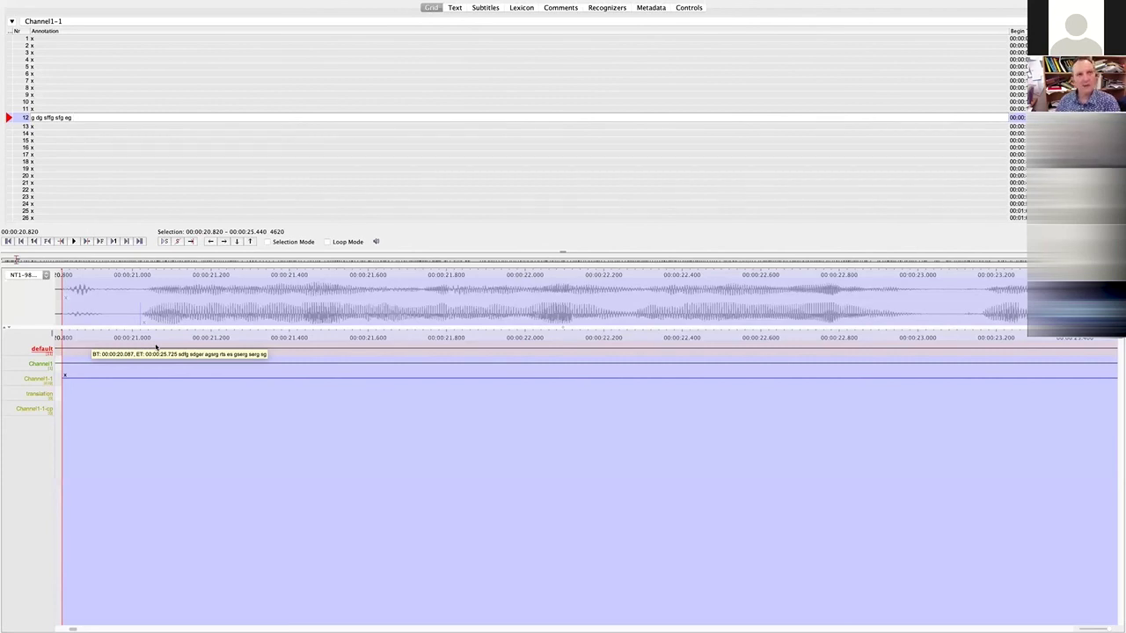
Check which modes are available for propagating time changes without changing the current choice
{"action": "mouse_move", "coordinate": [26, 4]}
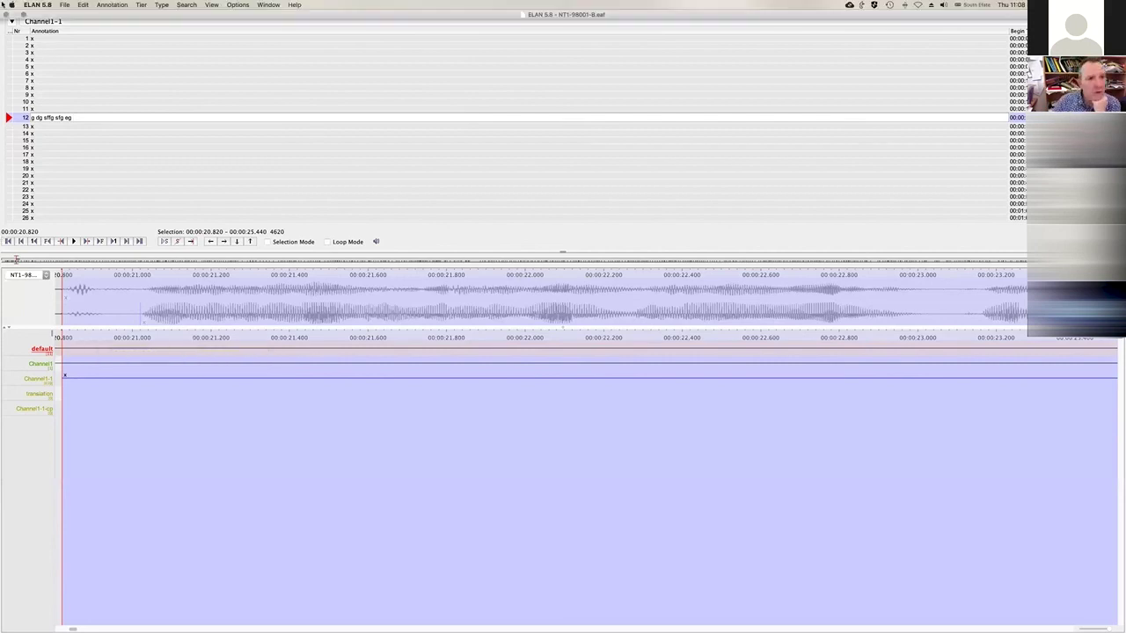
{"action": "left_click", "coordinate": [236, 4]}
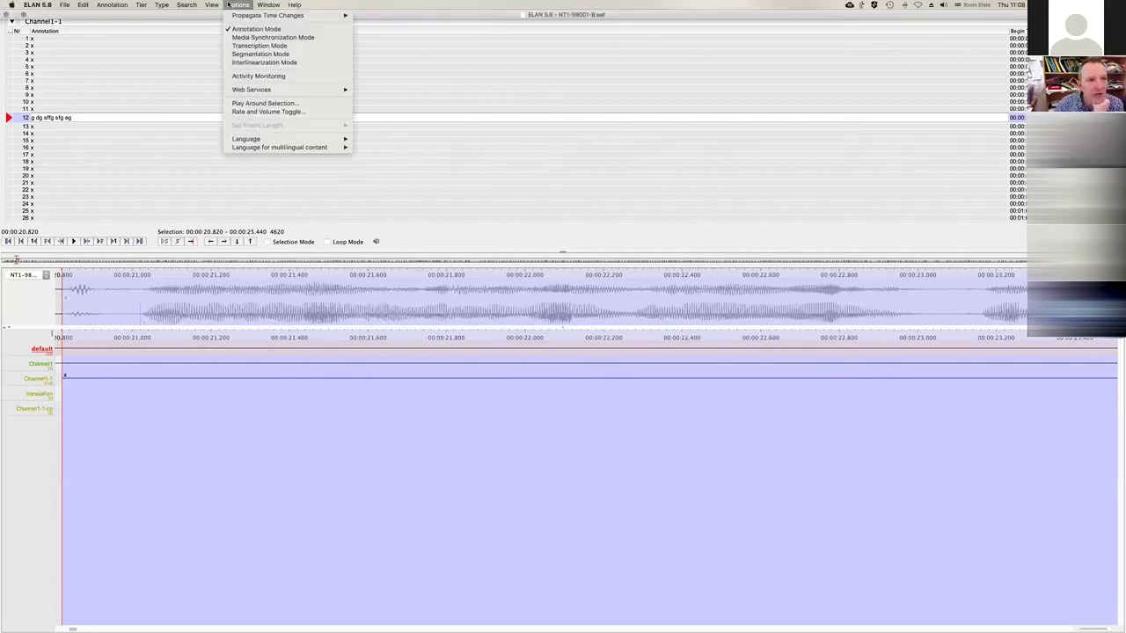
{"action": "mouse_move", "coordinate": [247, 15]}
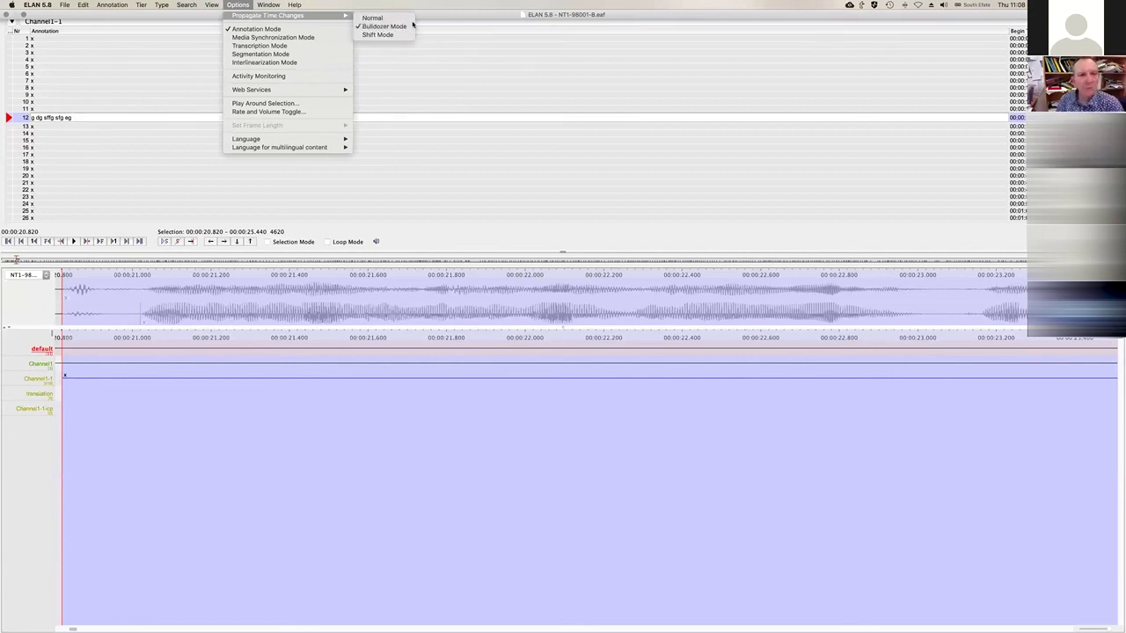
{"action": "left_click", "coordinate": [493, 46]}
{"action": "scroll", "coordinate": [488, 55], "scroll_direction": "down", "scroll_amount": 2}
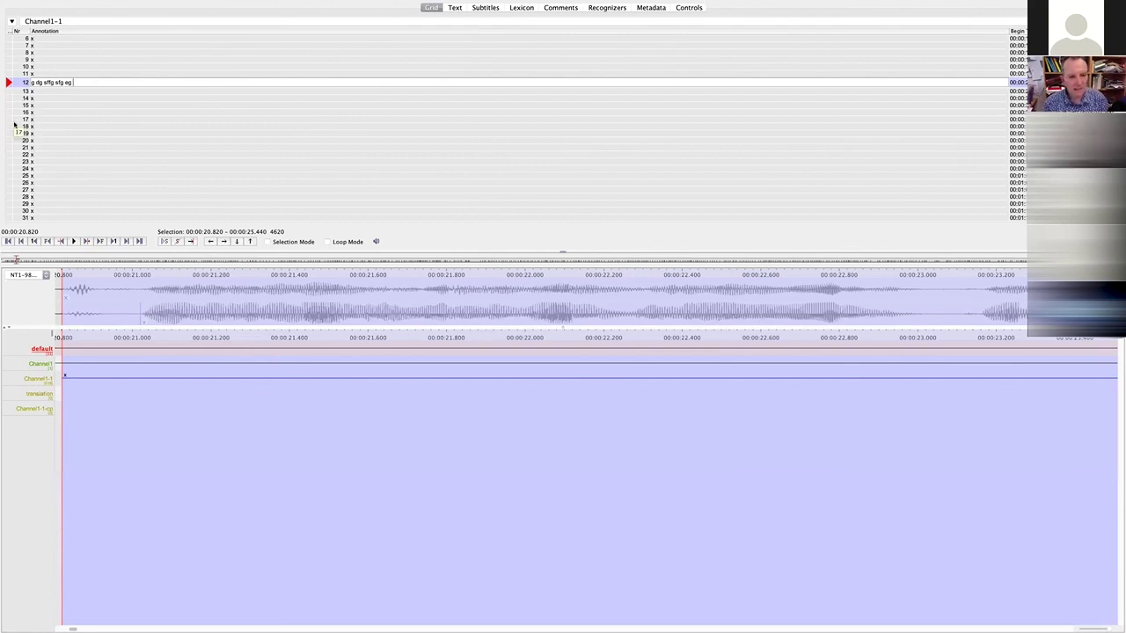
View the media, template and streaming file options for a new annotation document and cancel its creation
{"action": "left_click", "coordinate": [64, 5]}
{"action": "left_click", "coordinate": [121, 52]}
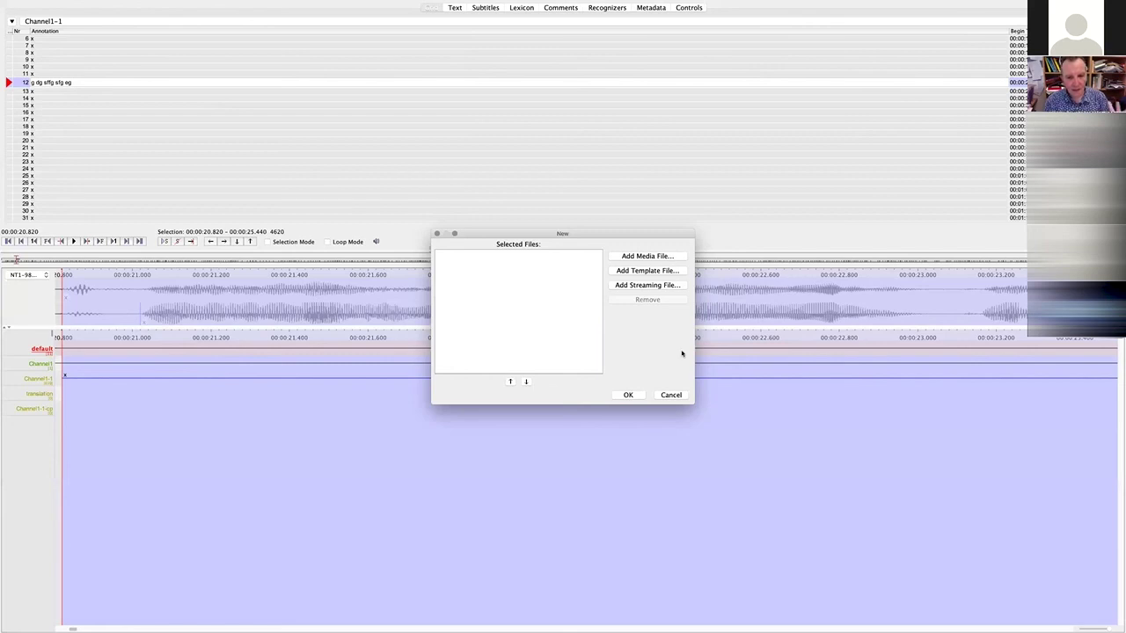
{"action": "left_click", "coordinate": [671, 395]}
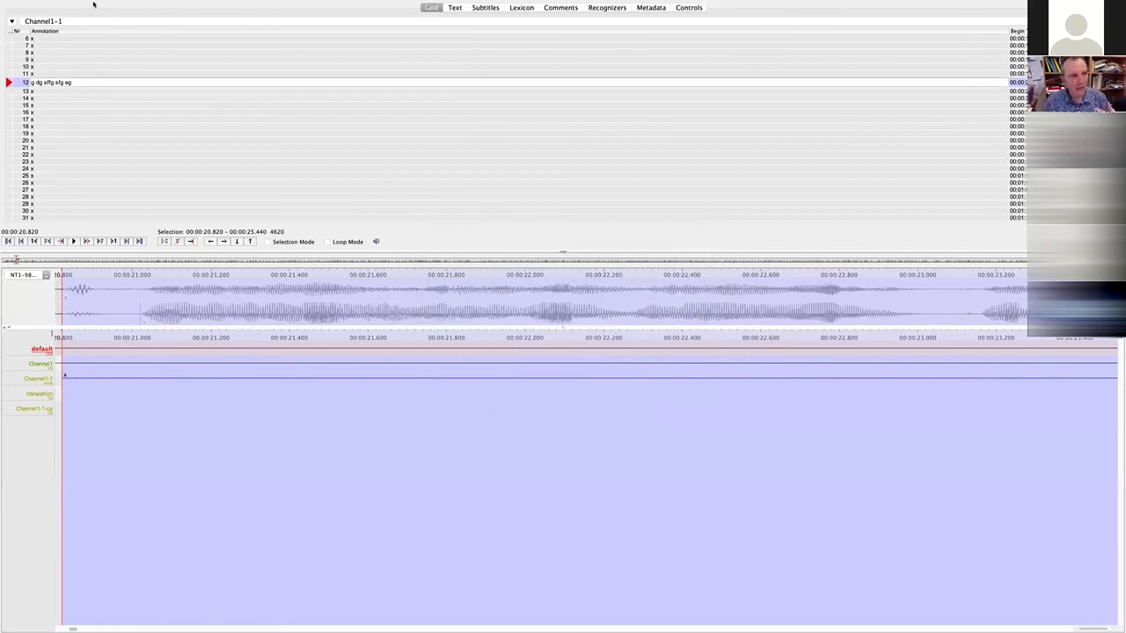
{"action": "mouse_move", "coordinate": [93, 3]}
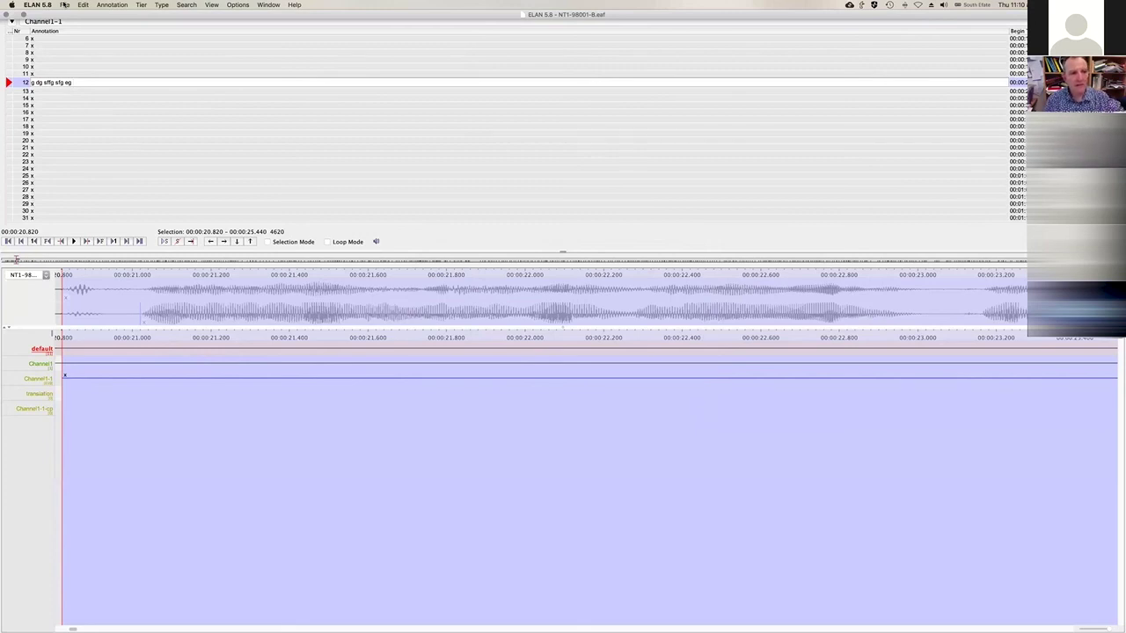
{"action": "left_click", "coordinate": [236, 4]}
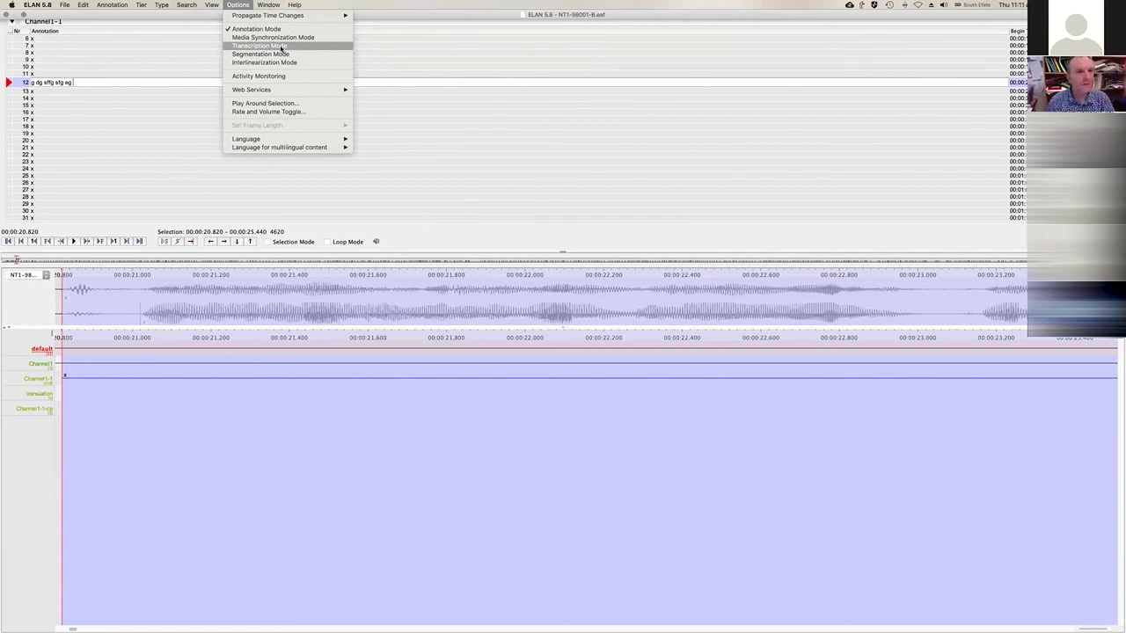
{"action": "left_click", "coordinate": [239, 4]}
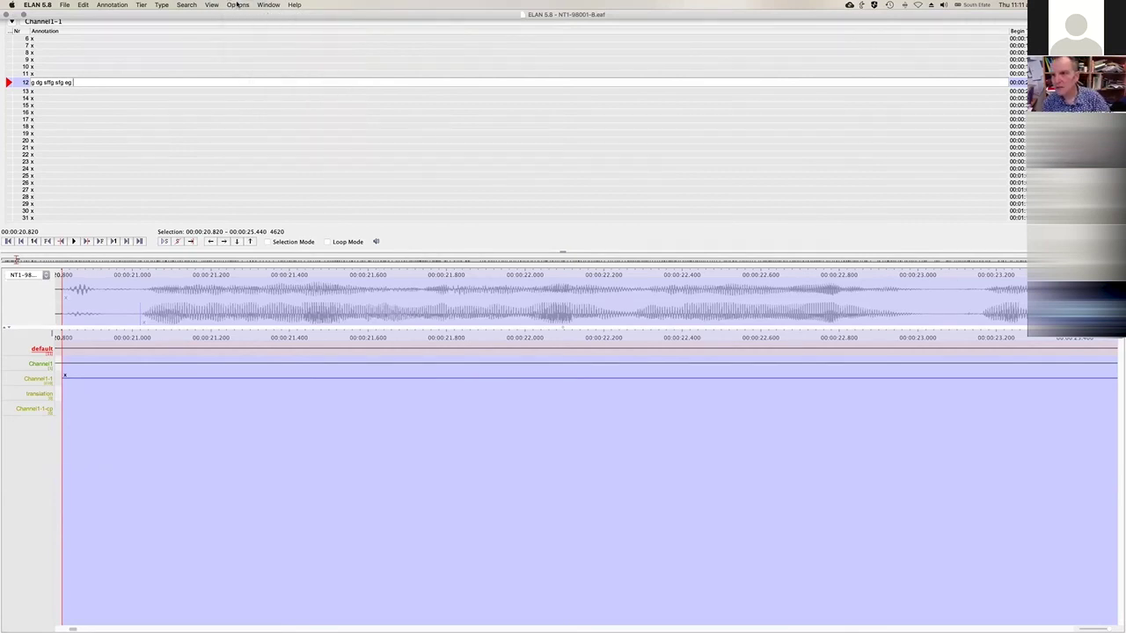